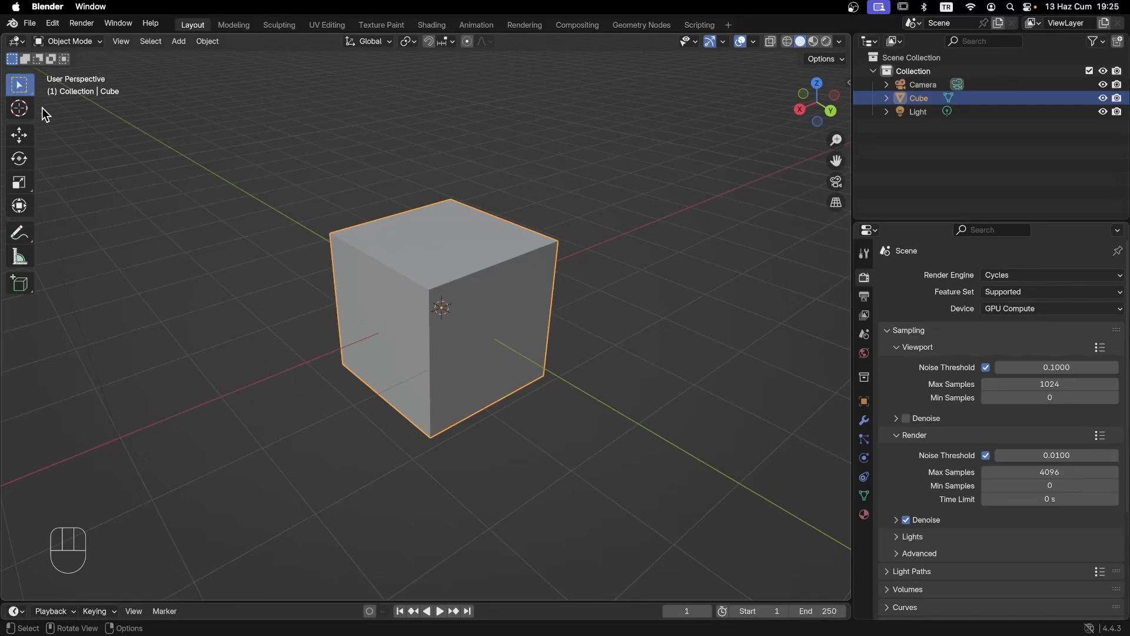
# Step: Duplicate the default cube and place the copy beside the original with a clear gap between them
pyautogui.moveTo(285, 259); pyautogui.dragTo(296, 259, button='middle')
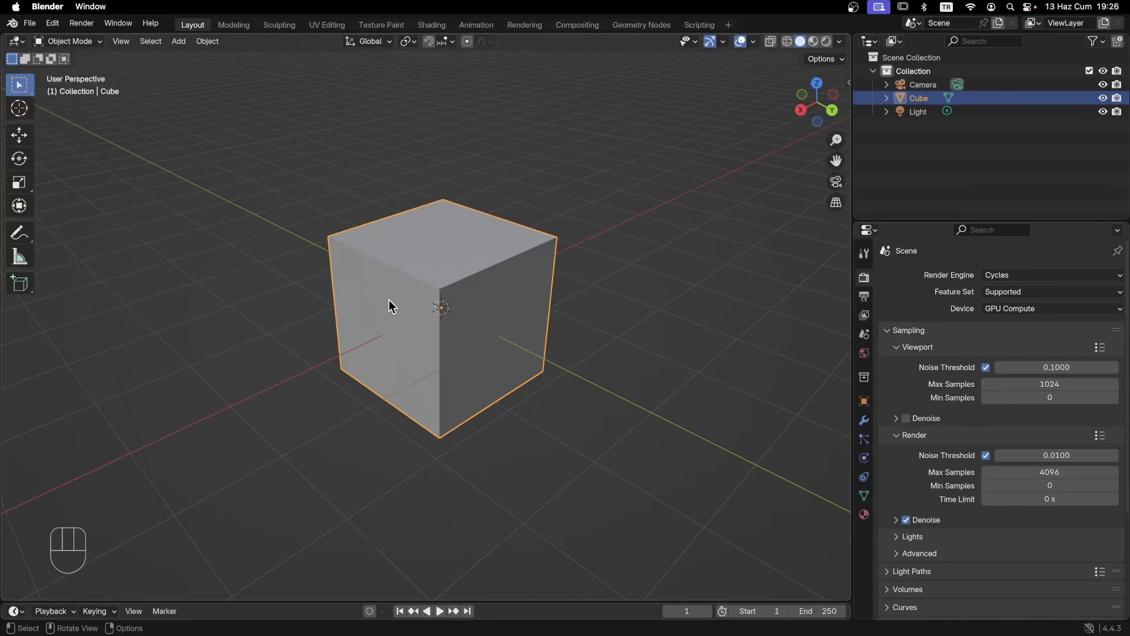
pyautogui.hotkey('shift', 'd')
pyautogui.click(700, 262)
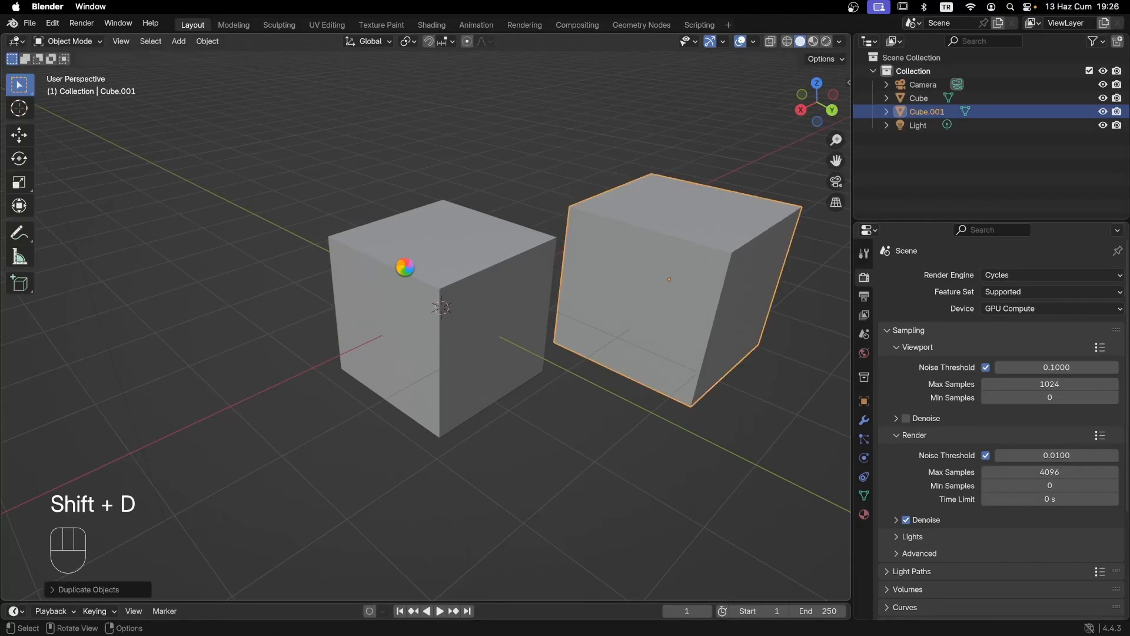
# Step: Select the original cube and its copy in turn, finishing with the copy selected
pyautogui.click(353, 270)
pyautogui.click(678, 246)
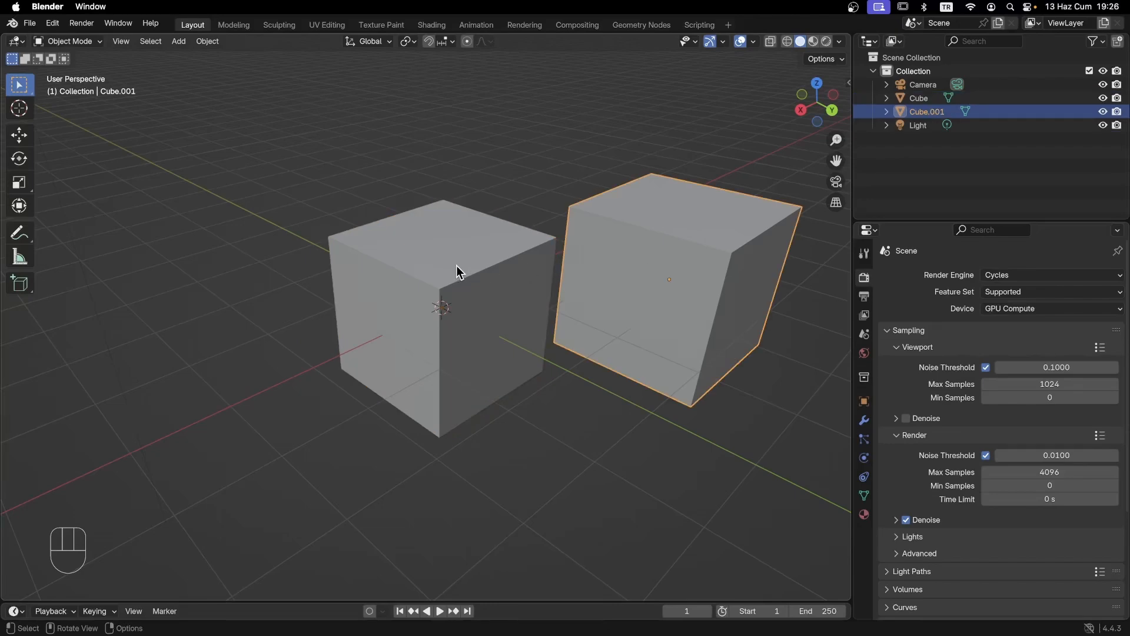
pyautogui.click(457, 272)
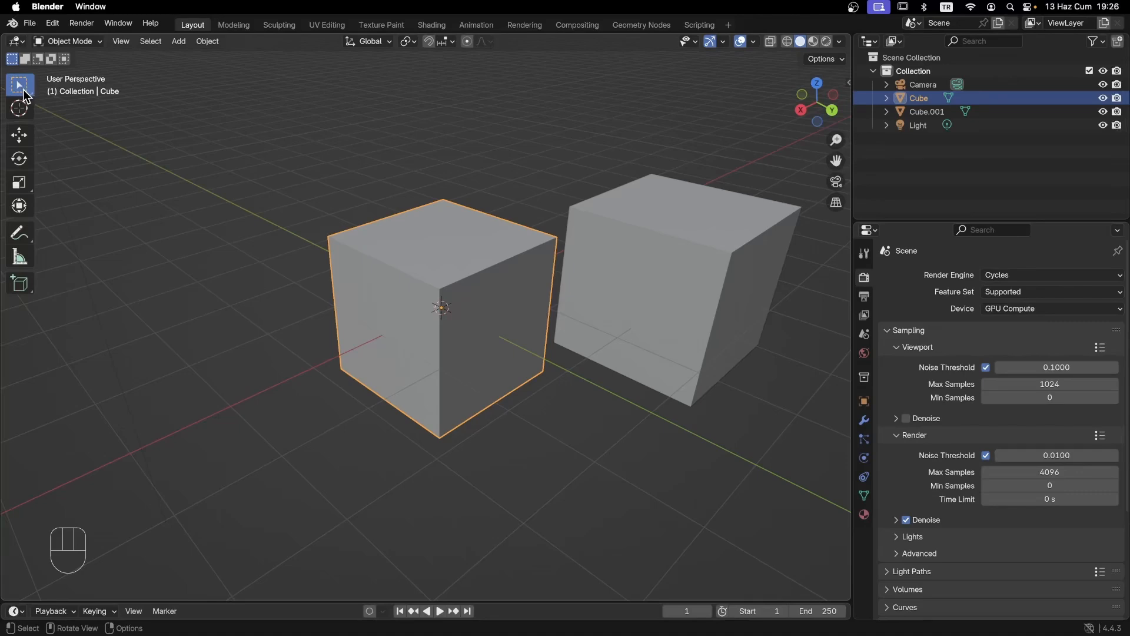
pyautogui.click(672, 250)
pyautogui.click(447, 259)
pyautogui.click(672, 252)
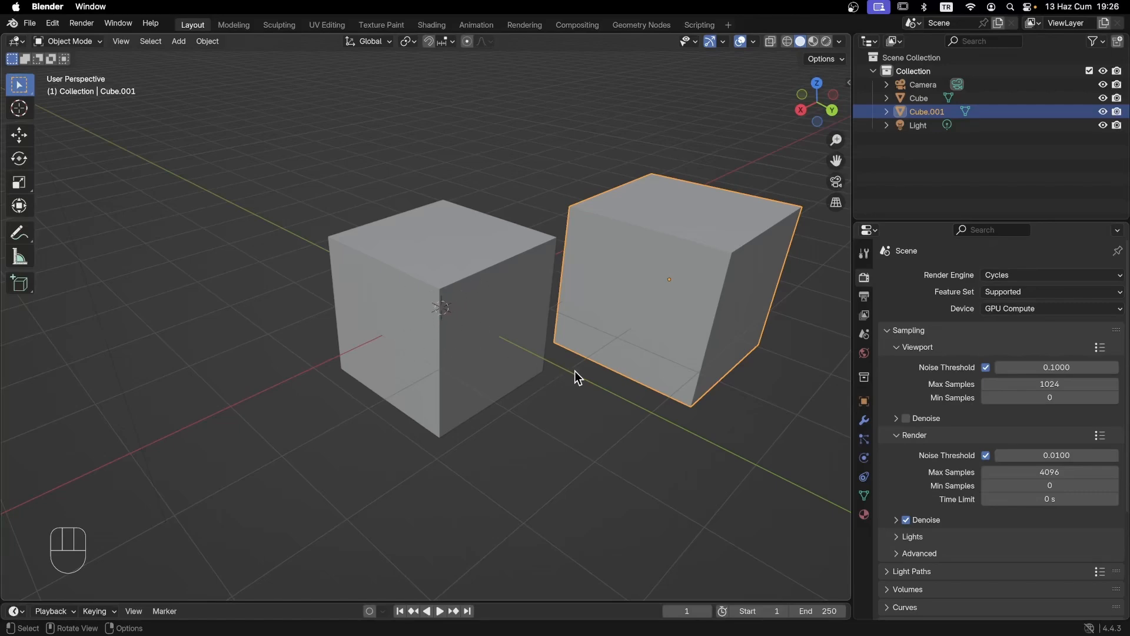
# Step: Move the two cubes apart, the copy onto the positive X axis and the original toward the positive Y axis
pyautogui.press('g')
pyautogui.click(265, 402)
pyautogui.click(528, 309)
pyautogui.press('g')
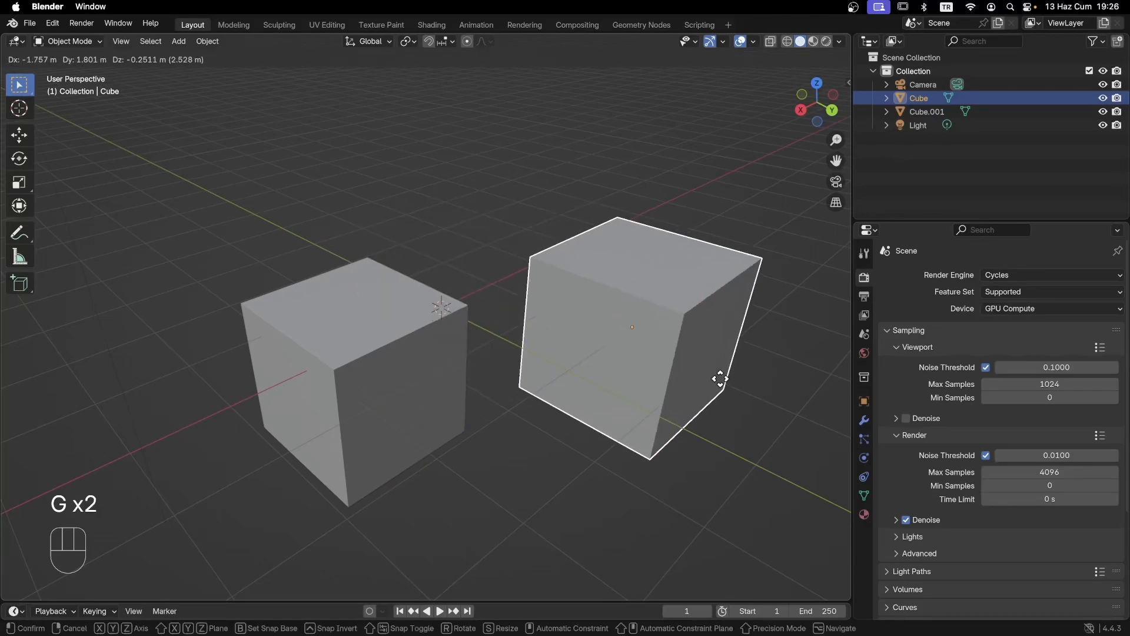
pyautogui.click(723, 382)
pyautogui.click(454, 393)
pyautogui.press('g')
pyautogui.click(237, 422)
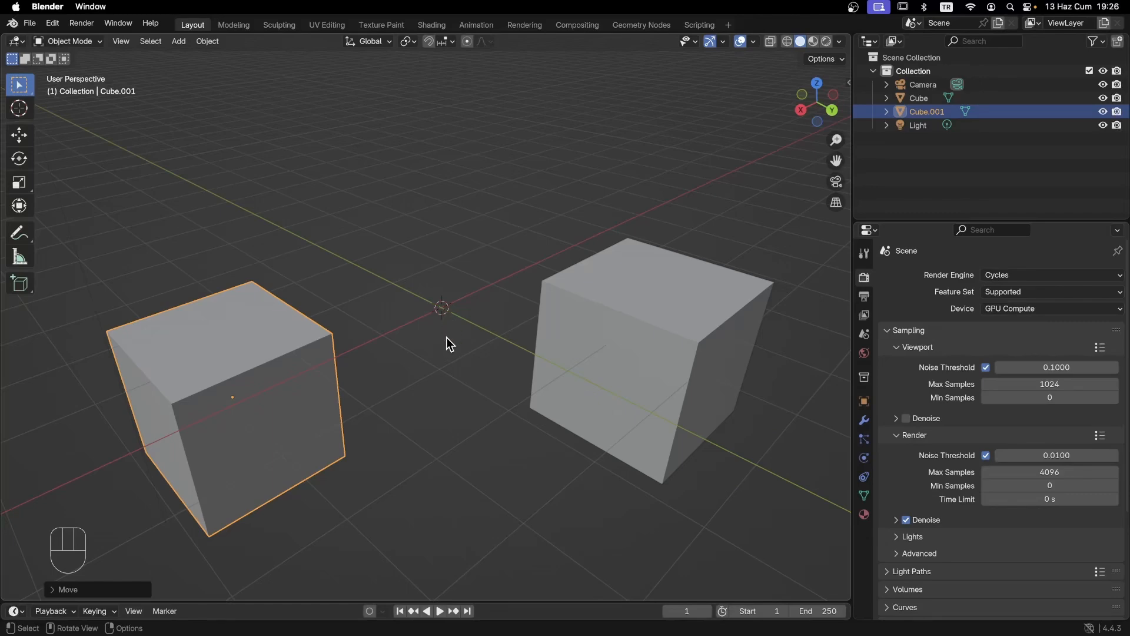
# Step: Add a UV sphere at the world origin between the two cubes
pyautogui.hotkey('shift', 'a')
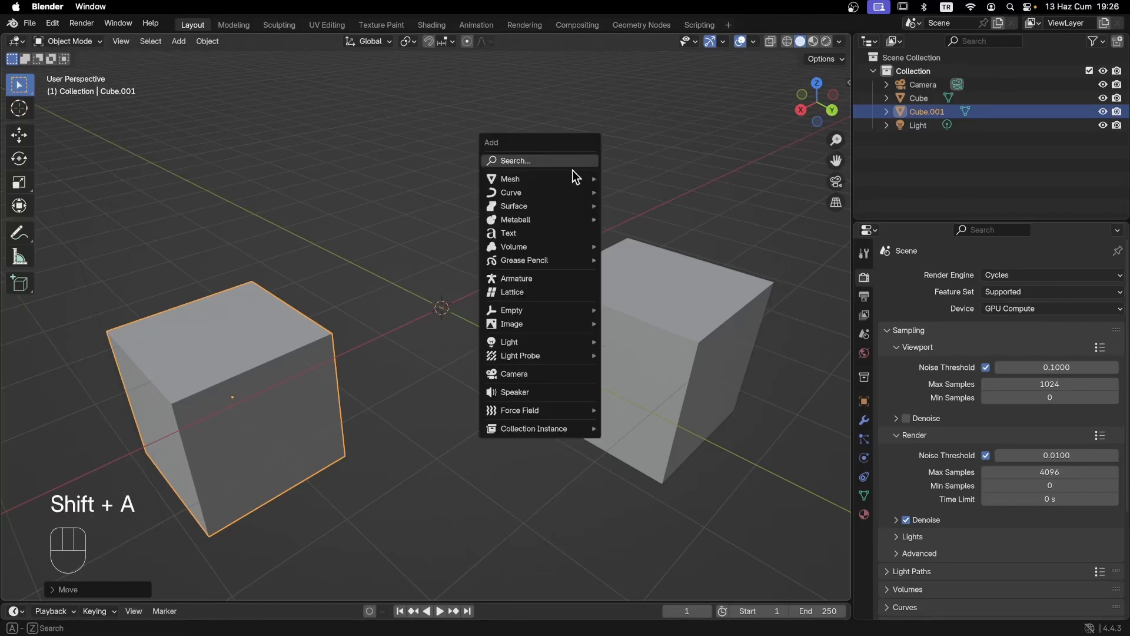
pyautogui.moveTo(573, 178)
pyautogui.click(625, 219)
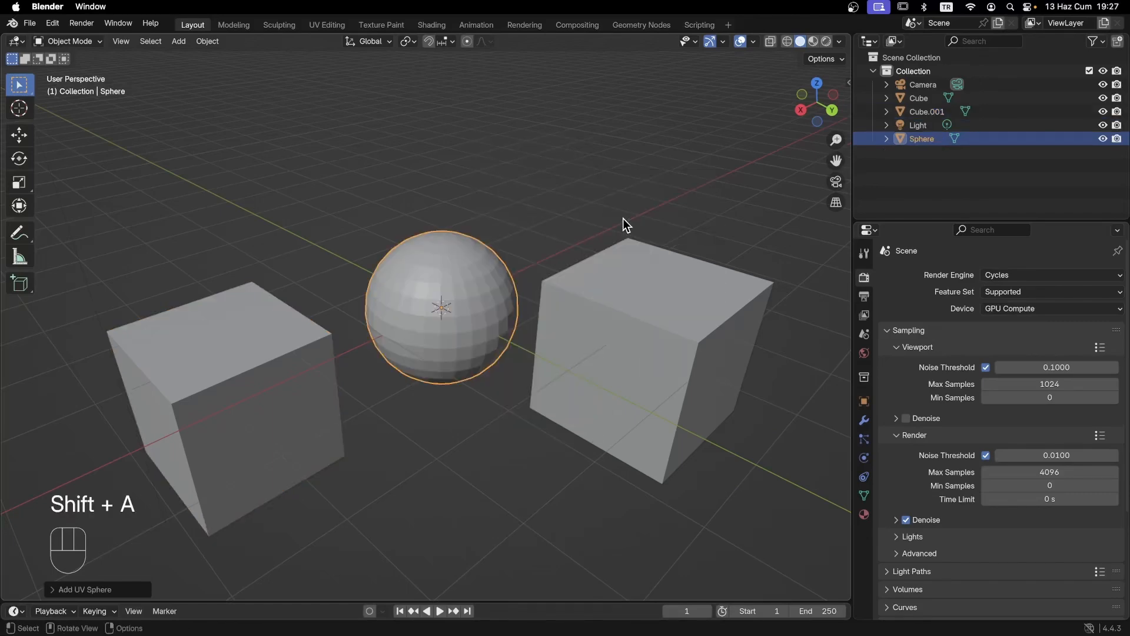
pyautogui.moveTo(559, 185); pyautogui.dragTo(574, 157, button='middle')
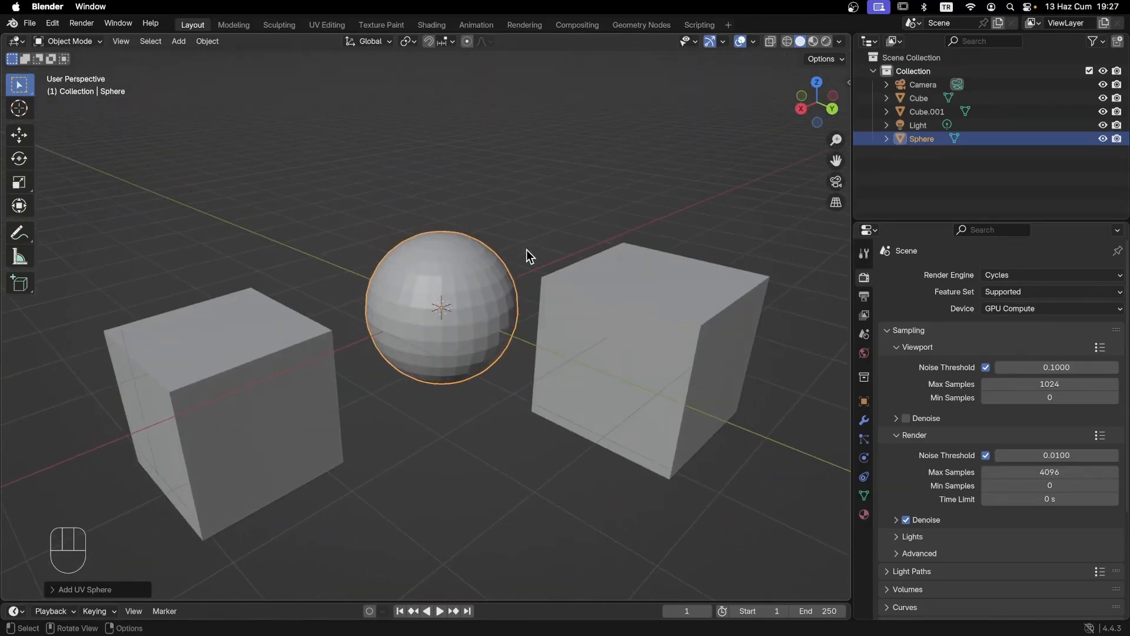
# Step: Delete the UV sphere and both cubes, keeping only the camera and light in the scene
pyautogui.press('x')
pyautogui.click(529, 246)
pyautogui.click(607, 305)
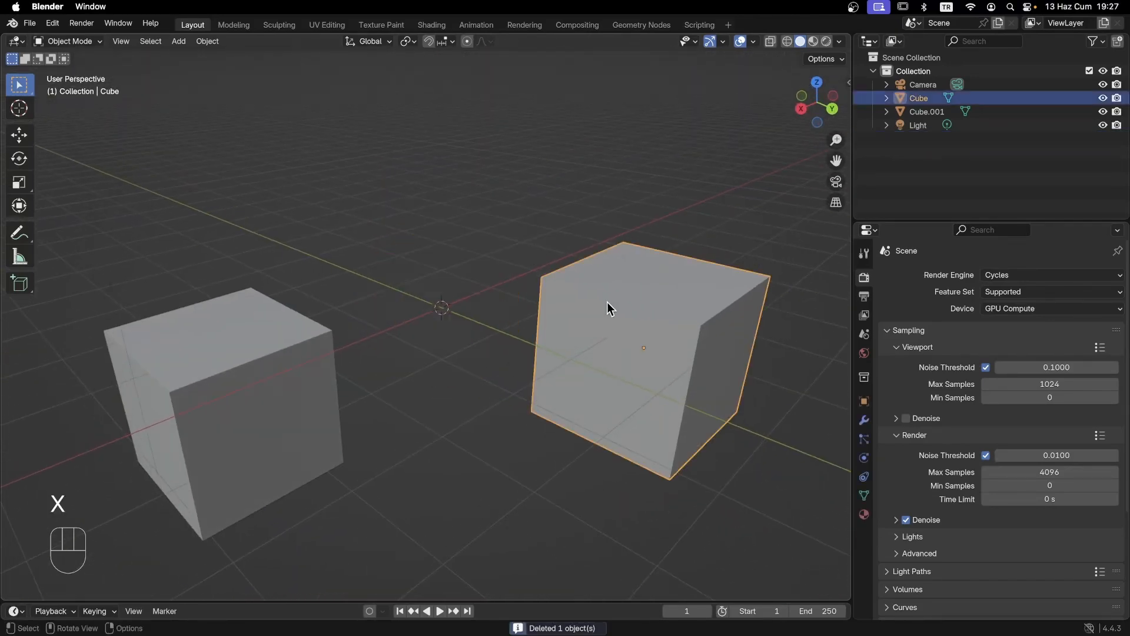
pyautogui.press('x')
pyautogui.click(590, 303)
pyautogui.click(313, 356)
pyautogui.press('x')
pyautogui.click(312, 358)
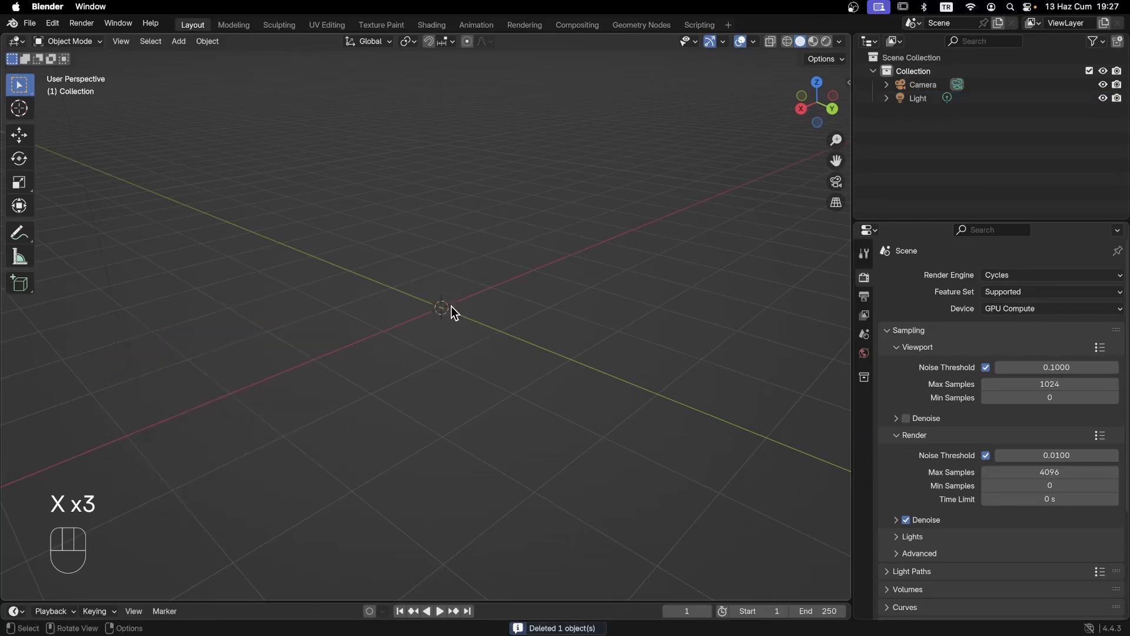
# Step: Place the 3D cursor at various points in the empty viewport from several viewing angles
pyautogui.press('shift')
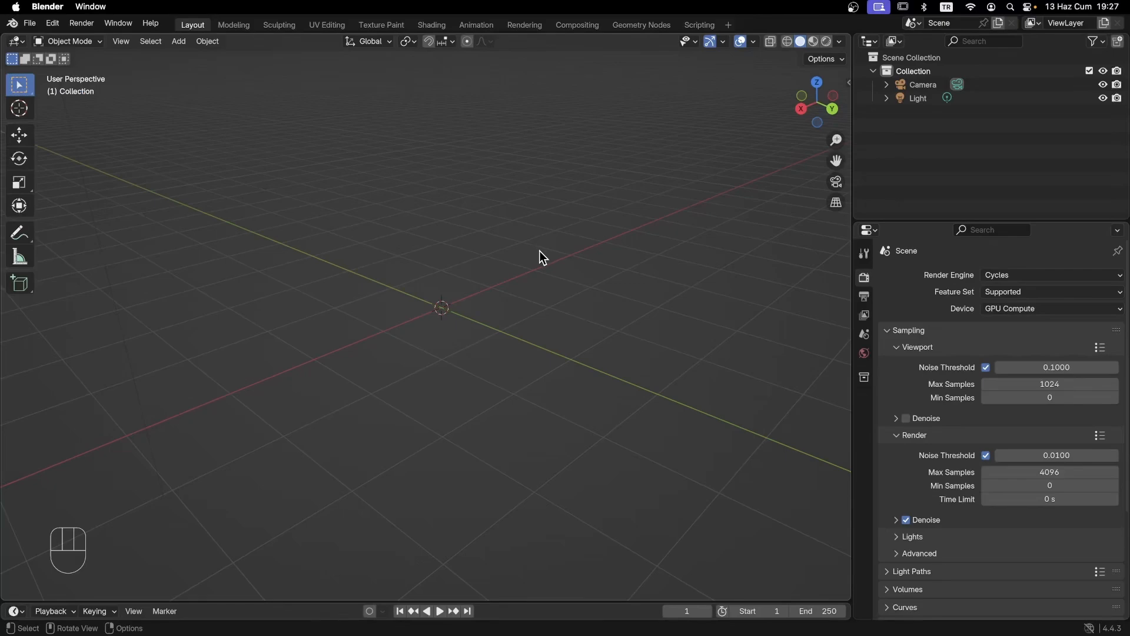
pyautogui.keyDown('shift'); pyautogui.rightClick(577, 246); pyautogui.keyUp('shift')
pyautogui.keyDown('shift'); pyautogui.rightClick(295, 257); pyautogui.keyUp('shift')
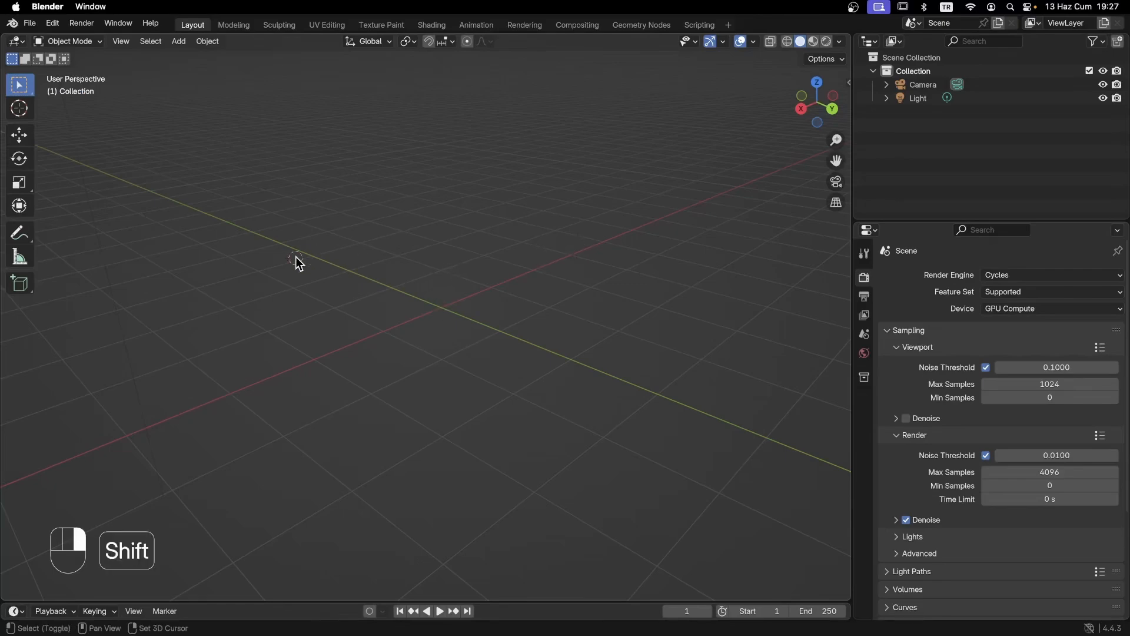
pyautogui.keyDown('shift'); pyautogui.rightClick(471, 184); pyautogui.keyUp('shift')
pyautogui.keyDown('shift'); pyautogui.rightClick(366, 441); pyautogui.keyUp('shift')
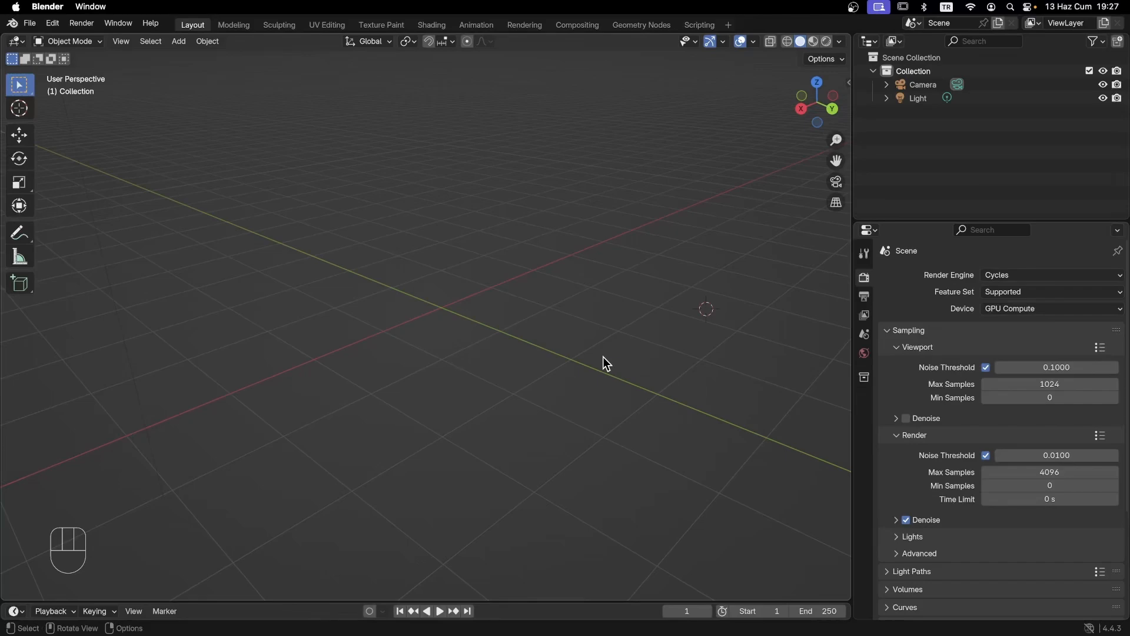
pyautogui.keyDown('shift'); pyautogui.rightClick(426, 412); pyautogui.keyUp('shift')
pyautogui.moveTo(654, 417); pyautogui.dragTo(559, 235, button='middle')
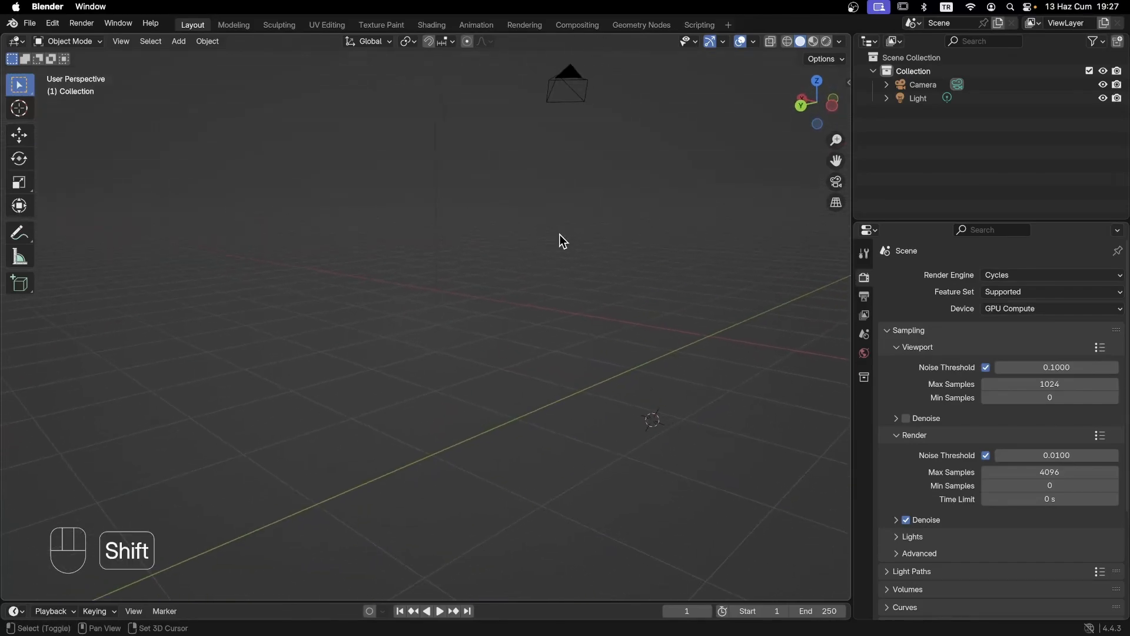
pyautogui.keyDown('shift'); pyautogui.rightClick(559, 235); pyautogui.keyUp('shift')
pyautogui.moveTo(601, 333); pyautogui.dragTo(555, 333, button='middle')
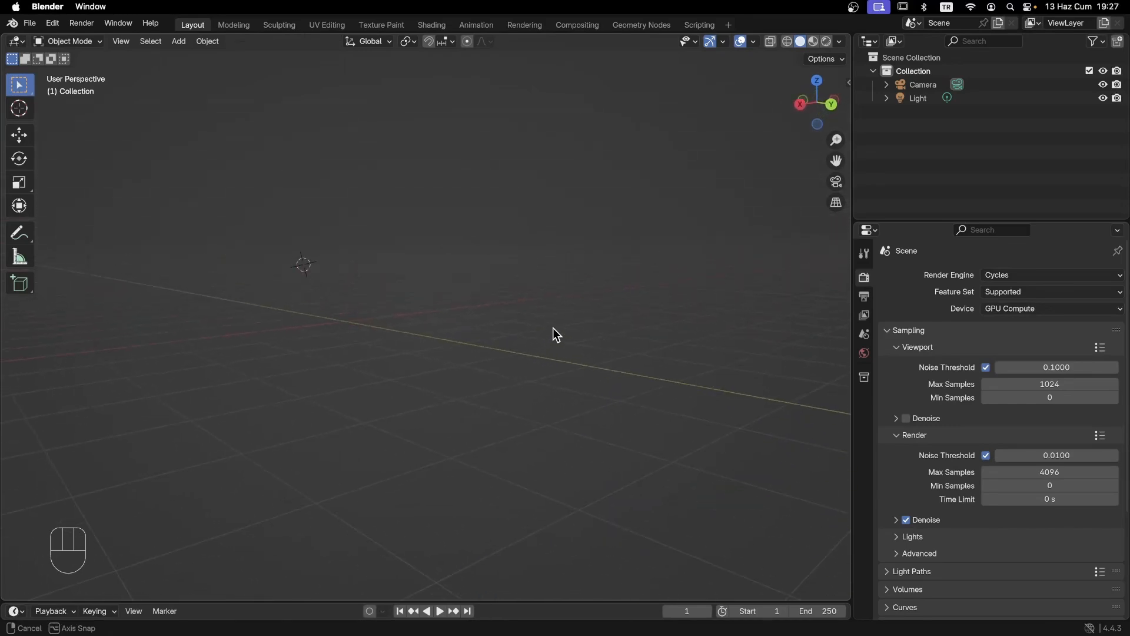
pyautogui.keyDown('shift'); pyautogui.rightClick(444, 308); pyautogui.keyUp('shift')
pyautogui.moveTo(443, 353); pyautogui.dragTo(493, 325, button='middle')
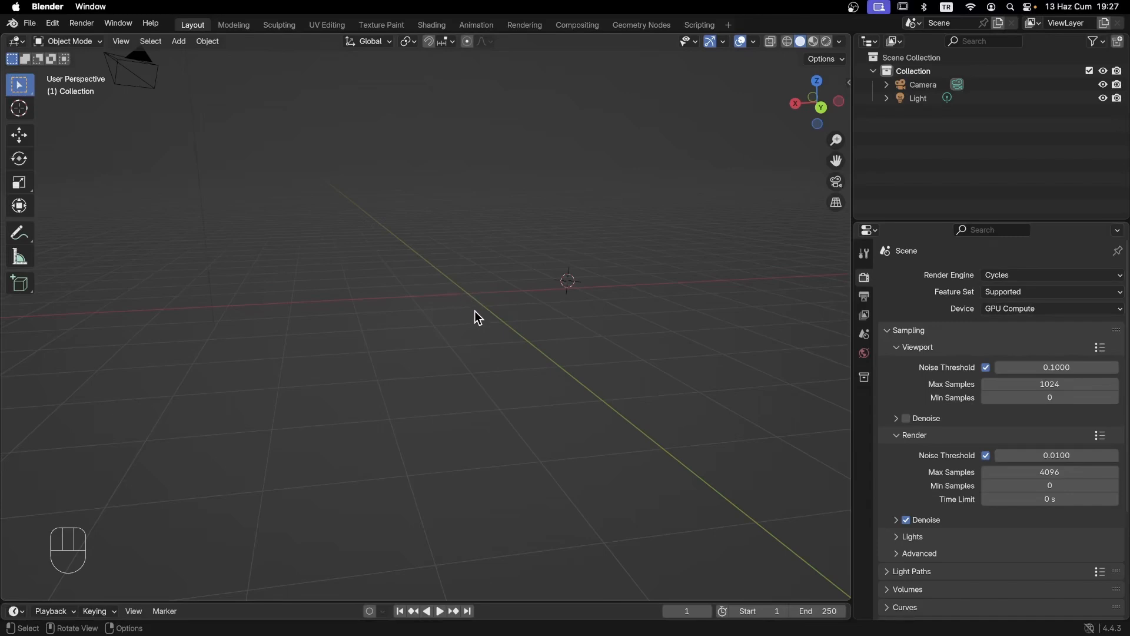
# Step: Snap the 3D cursor to the world origin
pyautogui.hotkey('shift', 's')
pyautogui.hotkey('shift', 's')
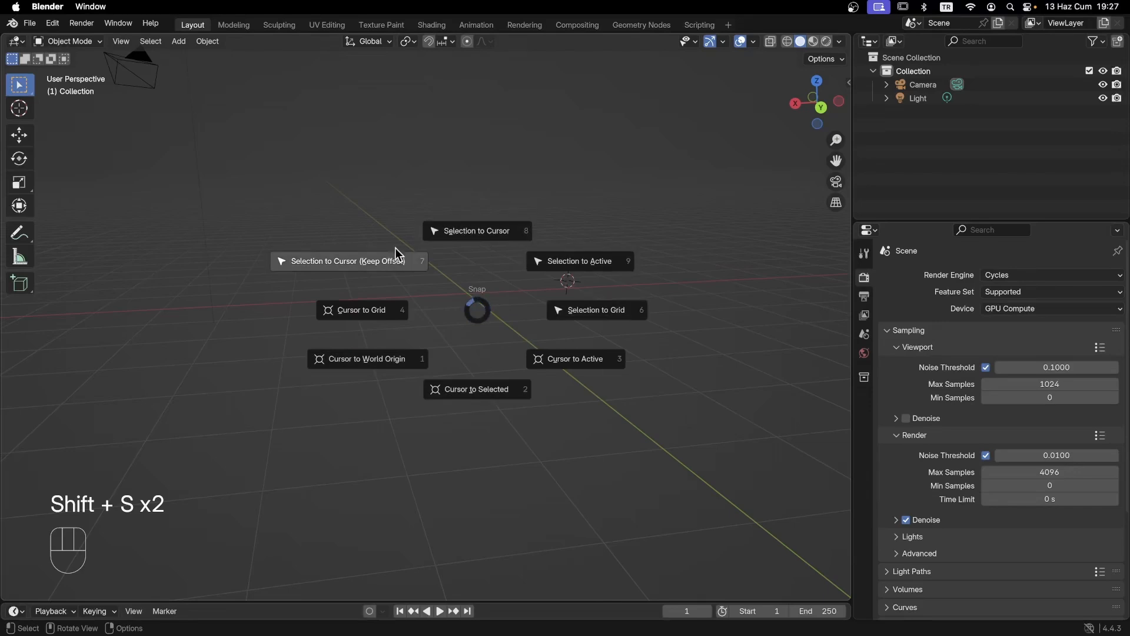
pyautogui.click(365, 360)
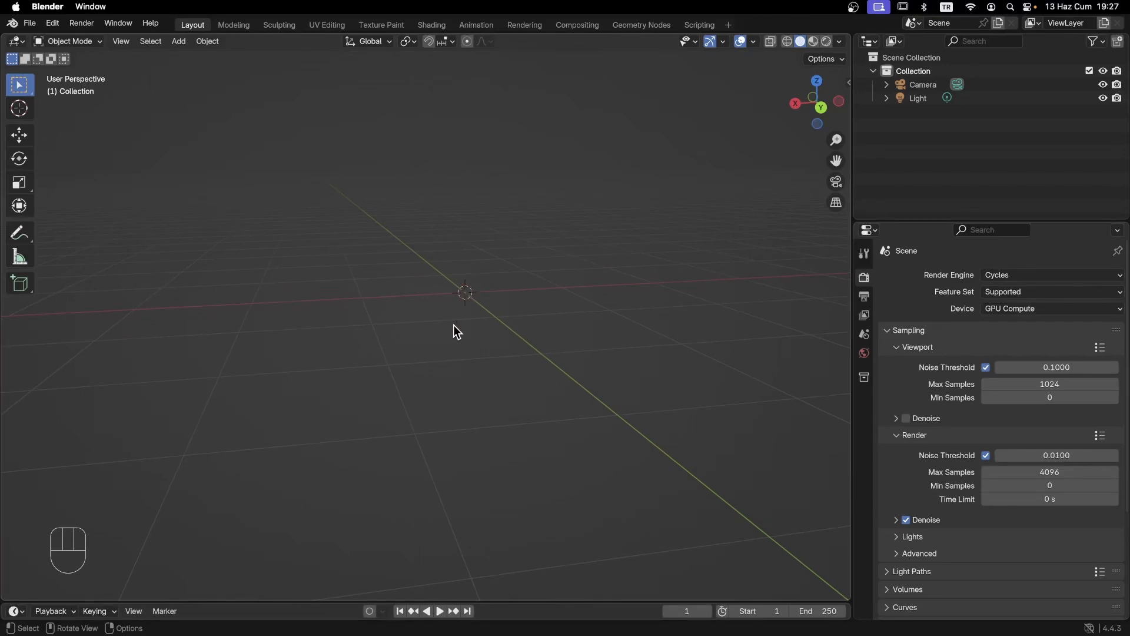
# Step: Apply the Cursor to Grid snap to the 3D cursor at the origin
pyautogui.moveTo(419, 350); pyautogui.dragTo(460, 351, button='middle')
pyautogui.hotkey('shift', 's')
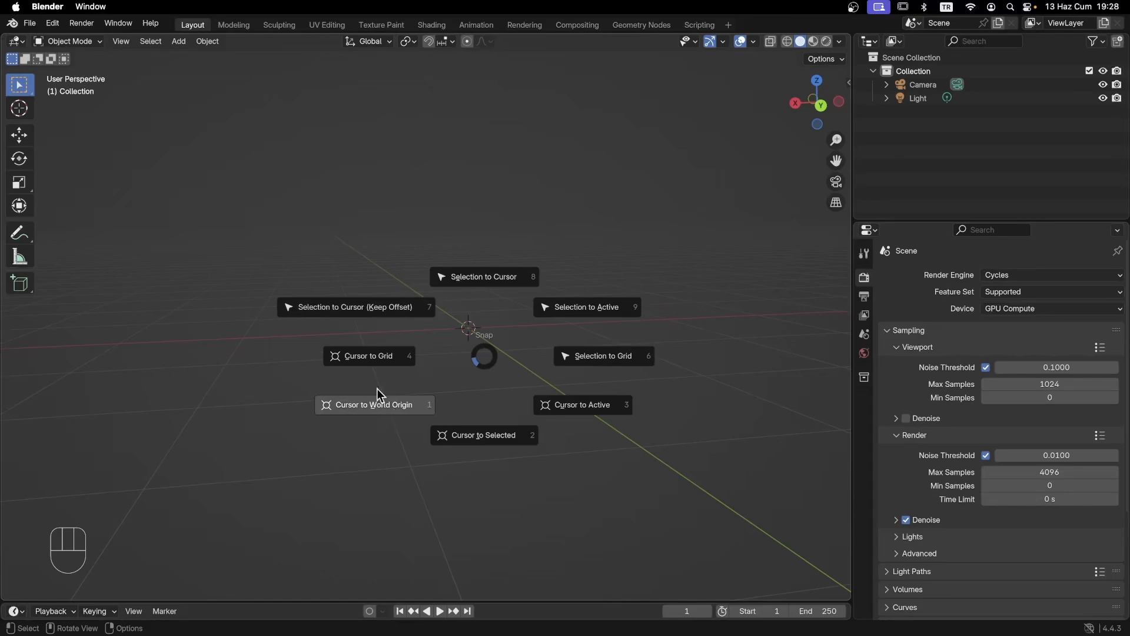
pyautogui.click(369, 360)
pyautogui.moveTo(492, 372)
pyautogui.mouseDown(button='middle')
pyautogui.moveTo(500, 387)
pyautogui.moveTo(498, 377)
pyautogui.mouseUp(button='middle')
pyautogui.keyDown('shift'); pyautogui.moveTo(493, 312); pyautogui.dragTo(458, 288, button='middle'); pyautogui.keyUp('shift')
# Step: Reposition the 3D cursor freely at points away from the origin and check its placement from different angles
pyautogui.press('shift')
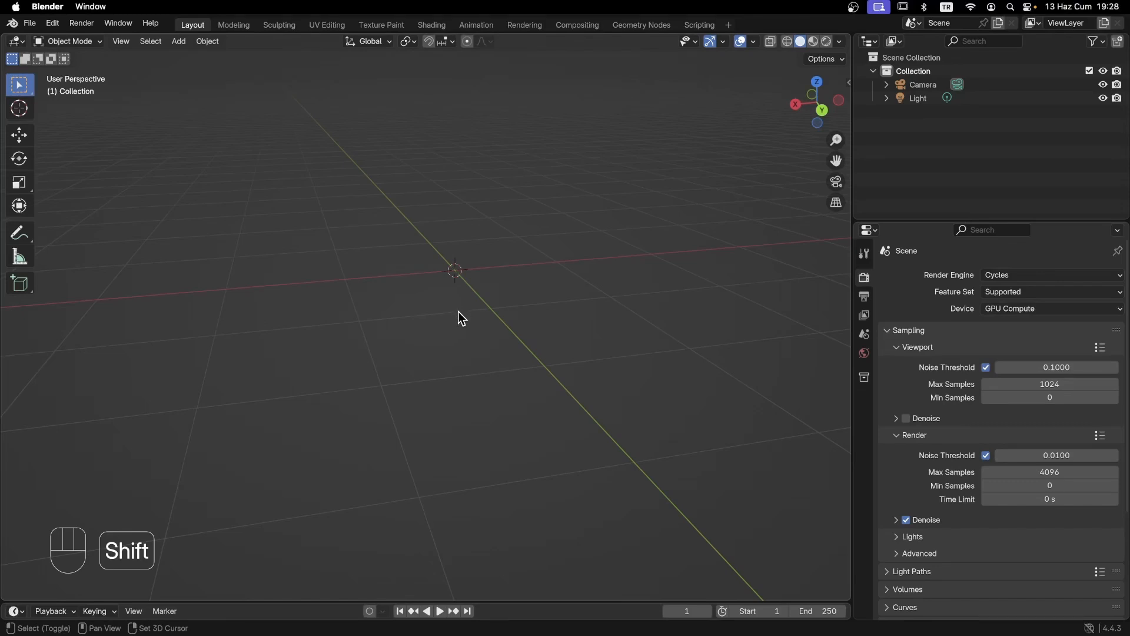
pyautogui.keyDown('shift'); pyautogui.rightClick(414, 382); pyautogui.keyUp('shift')
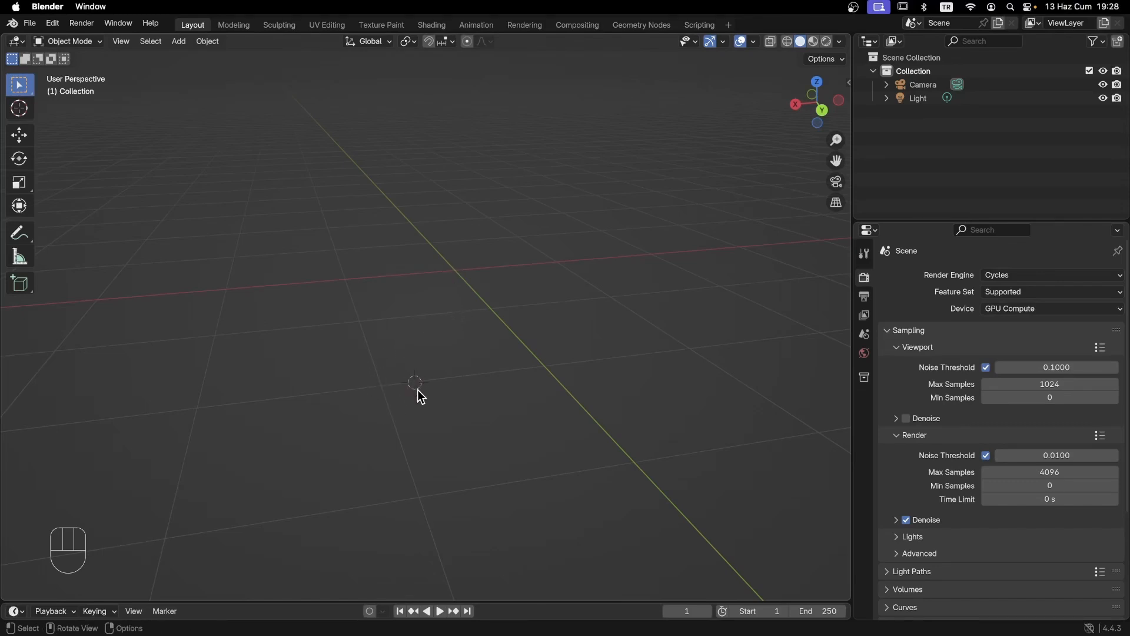
pyautogui.moveTo(580, 419); pyautogui.dragTo(589, 348, button='middle')
pyautogui.rightClick(587, 308)
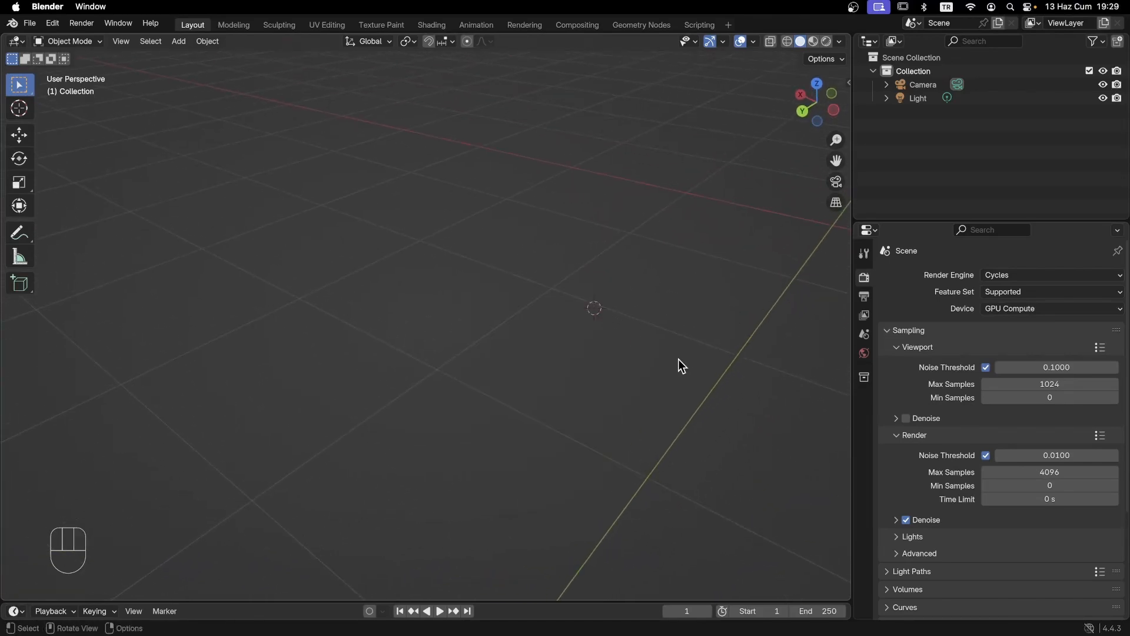
pyautogui.moveTo(678, 359); pyautogui.dragTo(614, 373, button='middle')
pyautogui.keyDown('shift'); pyautogui.moveTo(750, 355); pyautogui.dragTo(1070, 386, button='middle'); pyautogui.keyUp('shift')
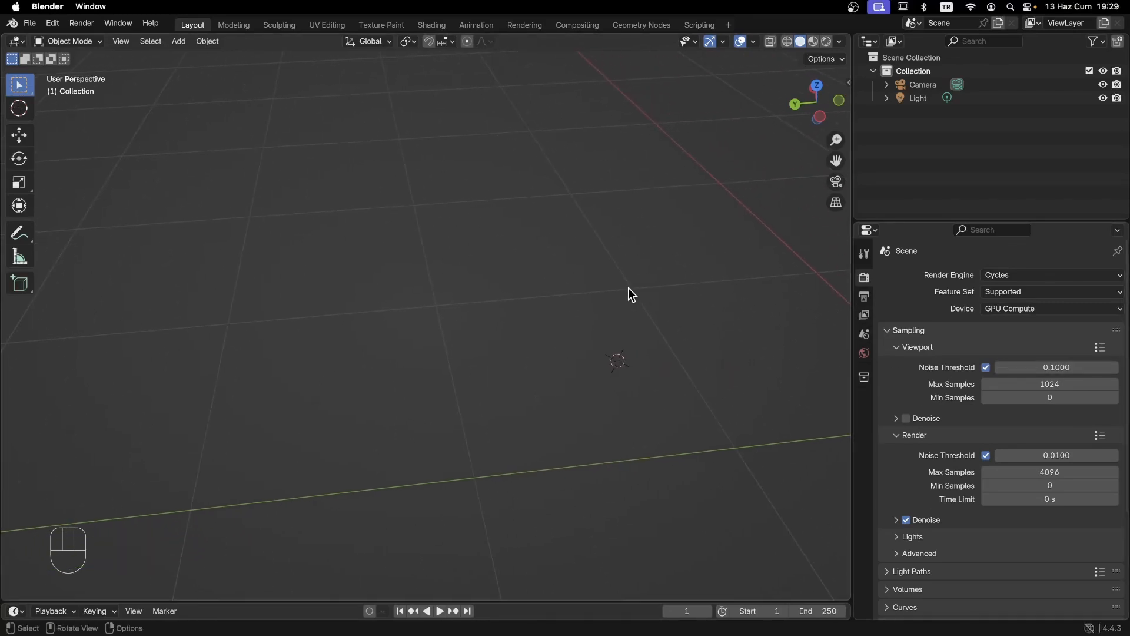
pyautogui.press('shift')
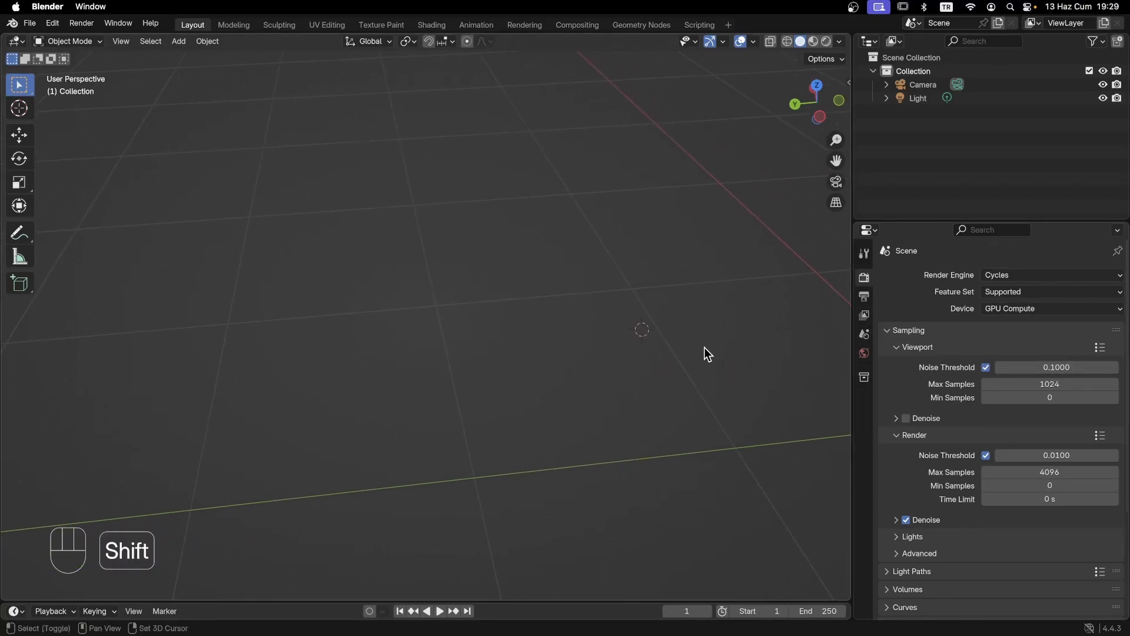
pyautogui.moveTo(718, 347); pyautogui.dragTo(14, 346, button='middle')
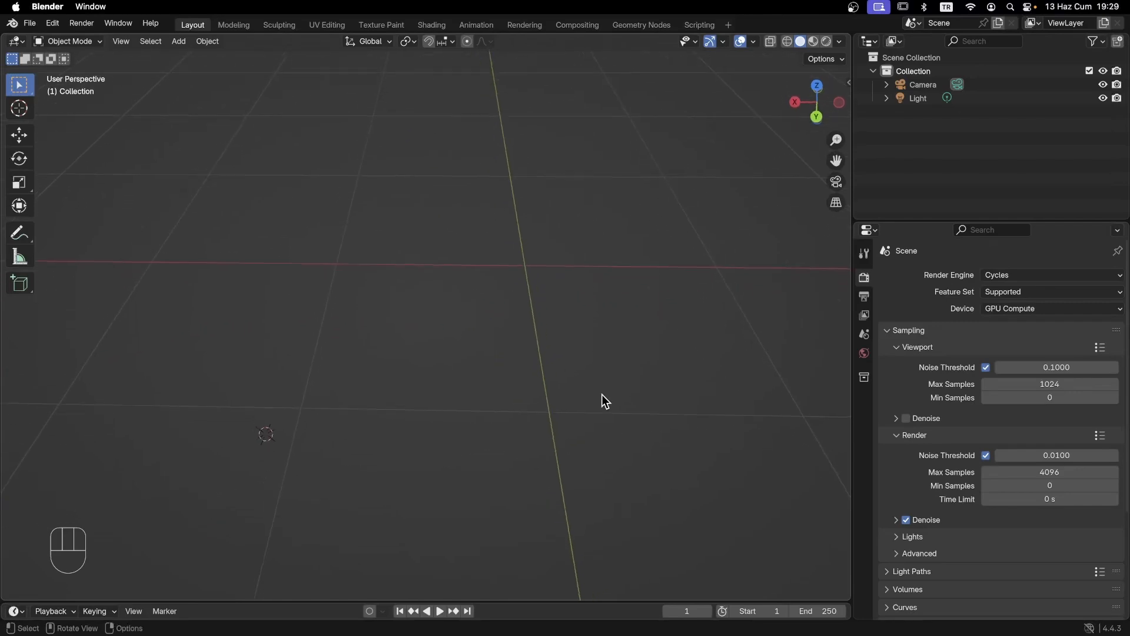
pyautogui.keyDown('shift'); pyautogui.moveTo(473, 394); pyautogui.dragTo(599, 378, button='middle'); pyautogui.keyUp('shift')
pyautogui.scroll(2, 458, 372)
pyautogui.scroll(1, 459, 372)
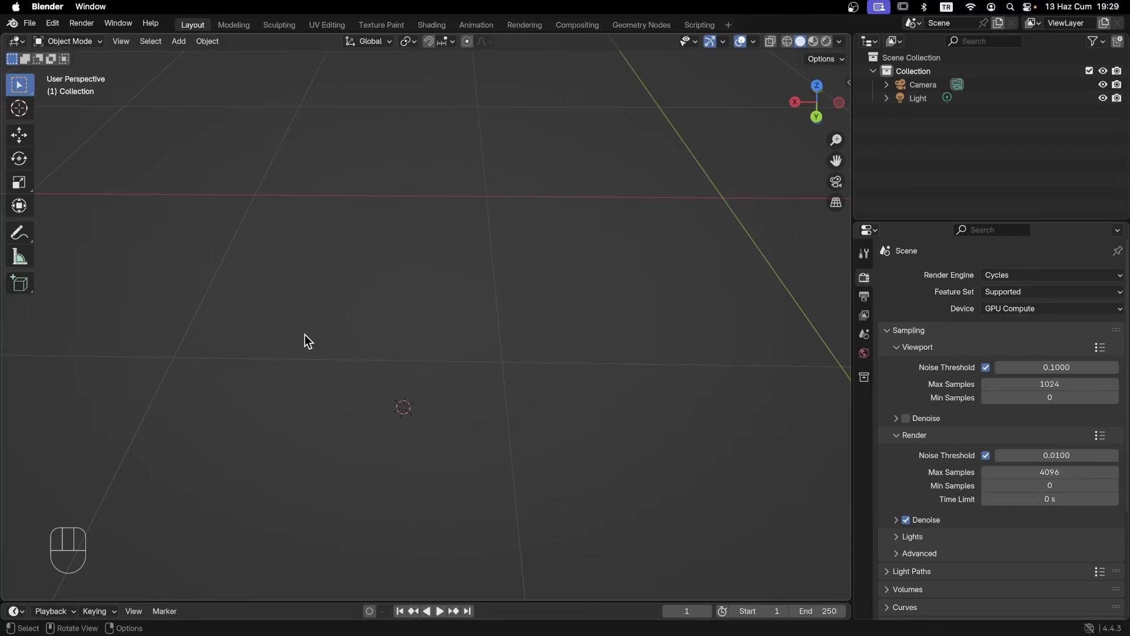
# Step: Snap the freely placed 3D cursor to the nearest grid point and inspect its position from several angles
pyautogui.hotkey('shift', 's')
pyautogui.hotkey('shift', 's')
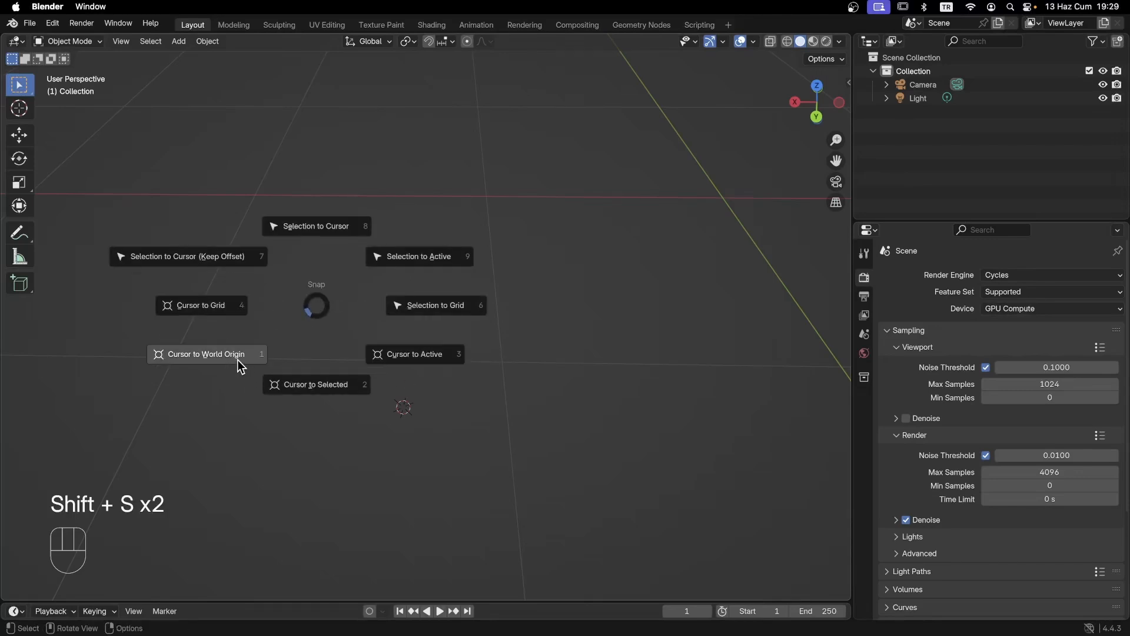
pyautogui.click(209, 307)
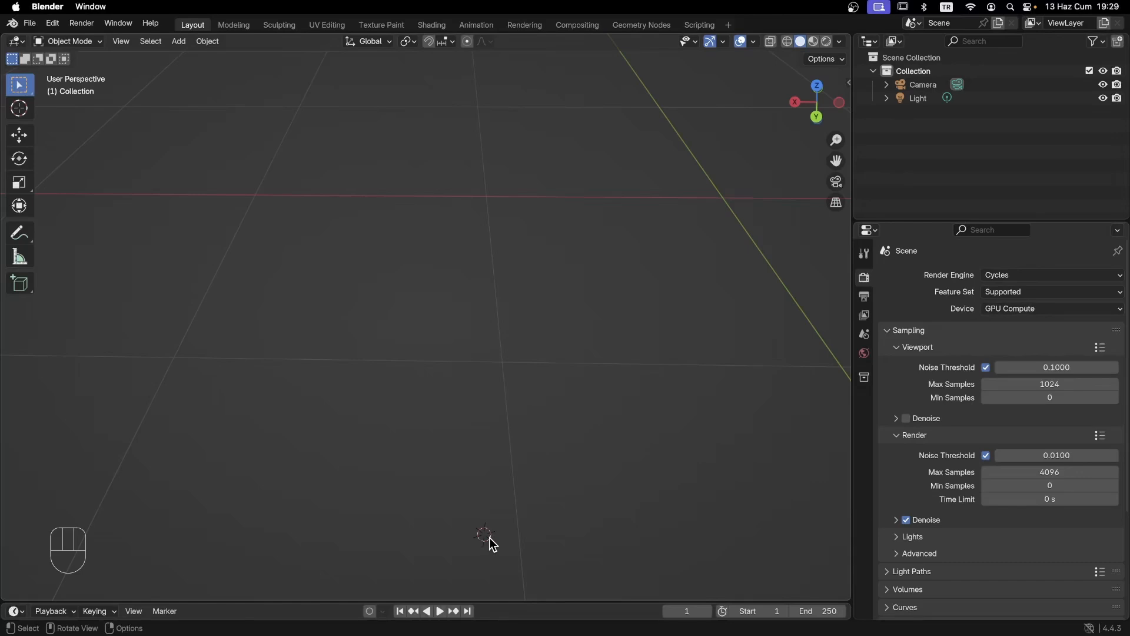
pyautogui.moveTo(500, 510)
pyautogui.mouseDown(button='middle')
pyautogui.moveTo(429, 495)
pyautogui.moveTo(439, 553)
pyautogui.moveTo(457, 555)
pyautogui.moveTo(464, 517)
pyautogui.moveTo(475, 524)
pyautogui.moveTo(479, 438)
pyautogui.moveTo(500, 532)
pyautogui.moveTo(500, 506)
pyautogui.moveTo(486, 520)
pyautogui.mouseUp(button='middle')
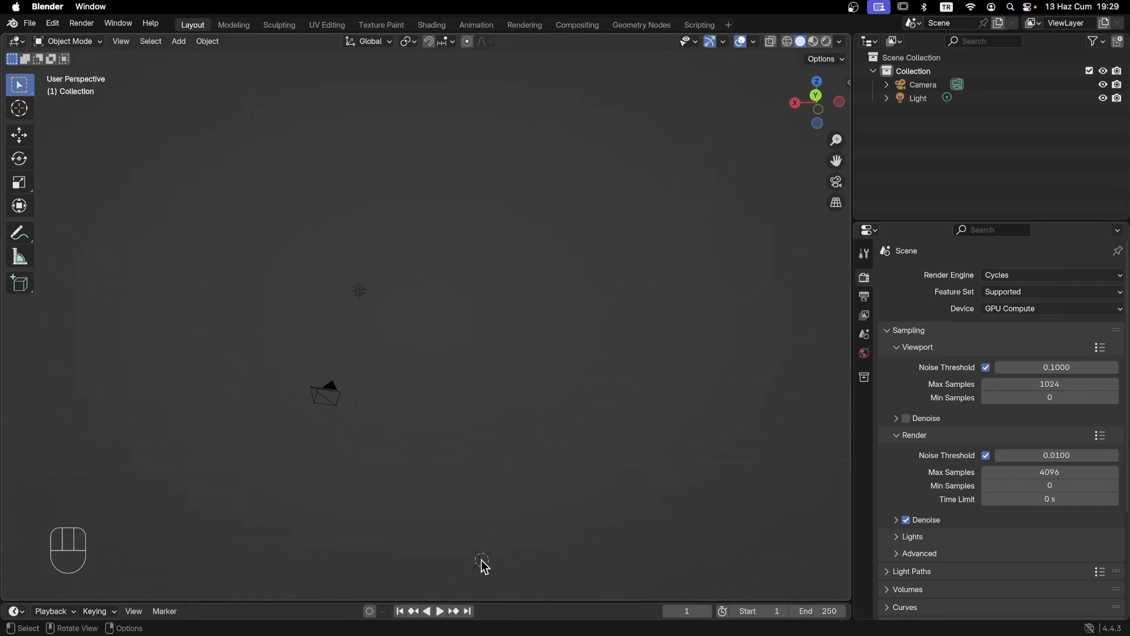
pyautogui.keyDown('shift'); pyautogui.moveTo(553, 538); pyautogui.dragTo(527, 500, button='middle'); pyautogui.keyUp('shift')
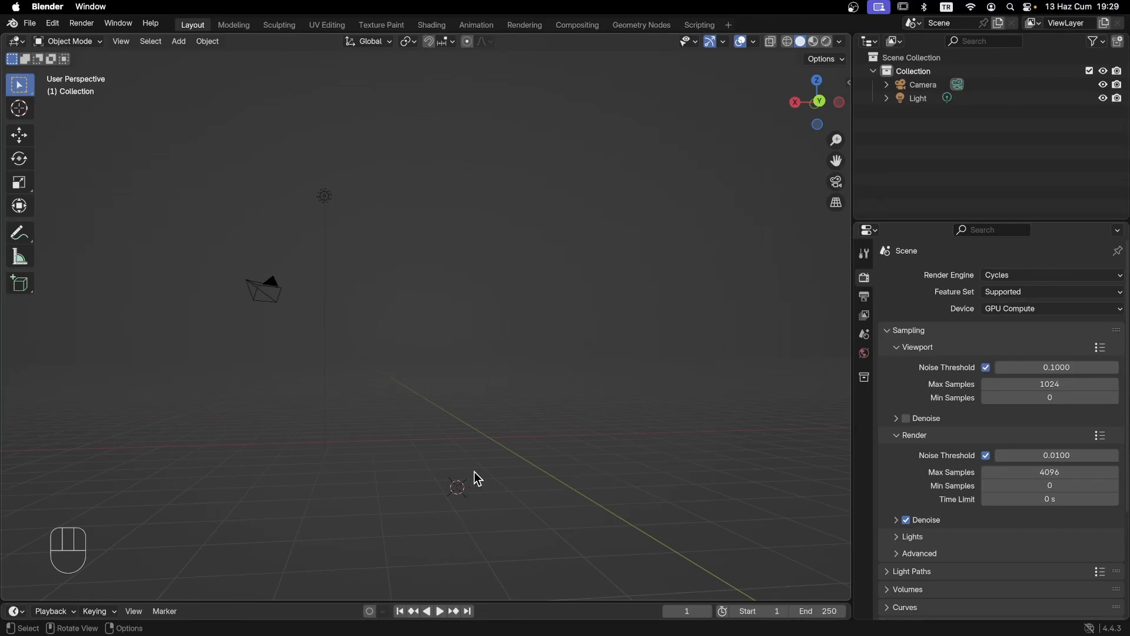
pyautogui.keyDown('shift'); pyautogui.moveTo(478, 478); pyautogui.dragTo(461, 430, button='middle'); pyautogui.keyUp('shift')
pyautogui.moveTo(515, 521); pyautogui.dragTo(497, 502, button='middle')
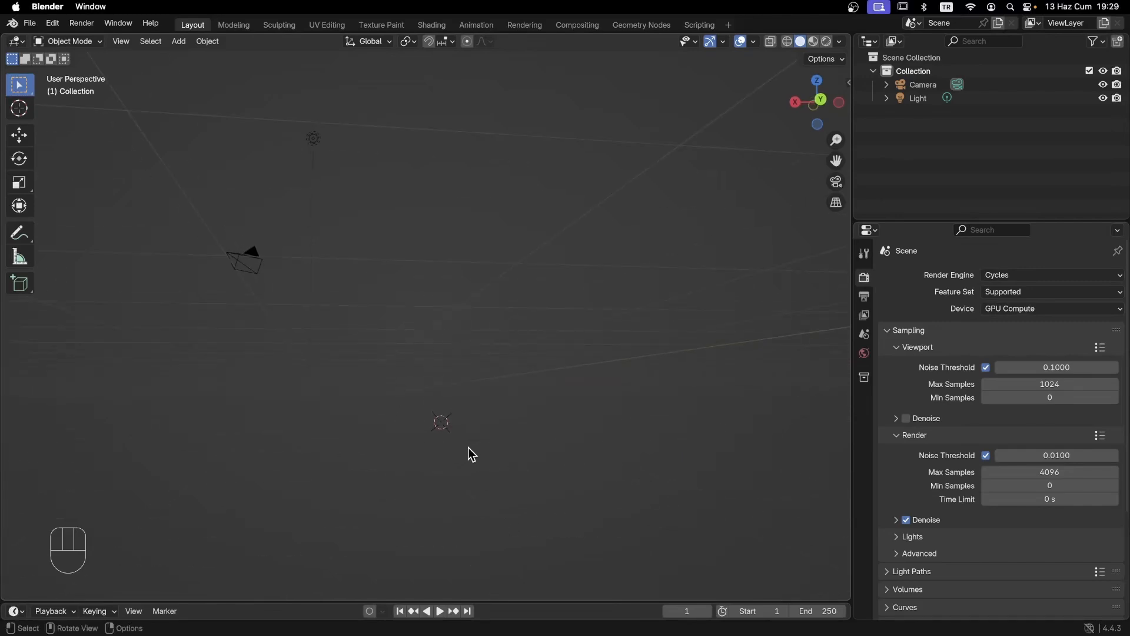
pyautogui.moveTo(348, 437); pyautogui.dragTo(461, 431, button='middle')
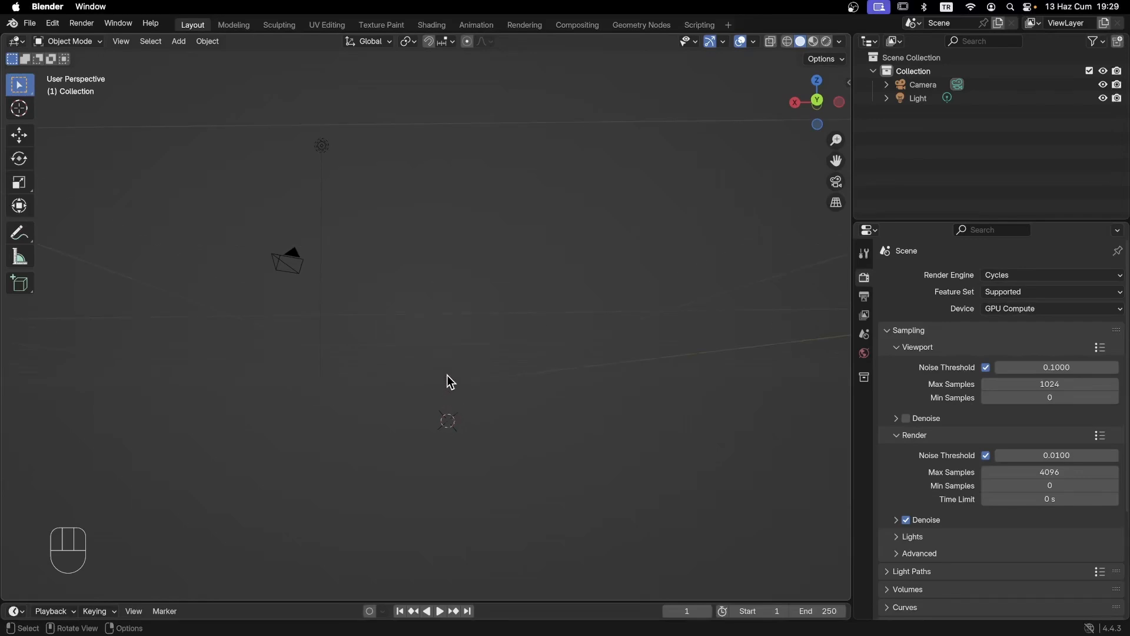
# Step: Place the 3D cursor freely at a point in front of the red X axis
pyautogui.moveTo(449, 382); pyautogui.dragTo(473, 337, button='middle')
pyautogui.press('shift')
pyautogui.keyDown('shift'); pyautogui.rightClick(429, 358); pyautogui.keyUp('shift')
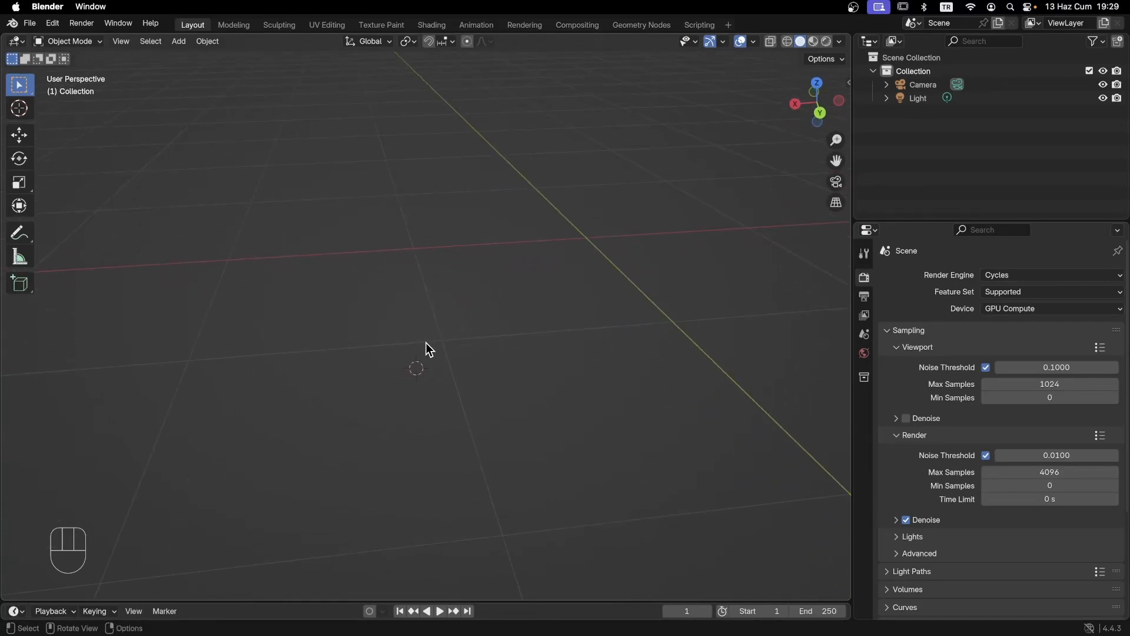
# Step: Snap the 3D cursor to the nearest grid point and check its position from lower angles
pyautogui.press('shift')
pyautogui.hotkey('shift', 's')
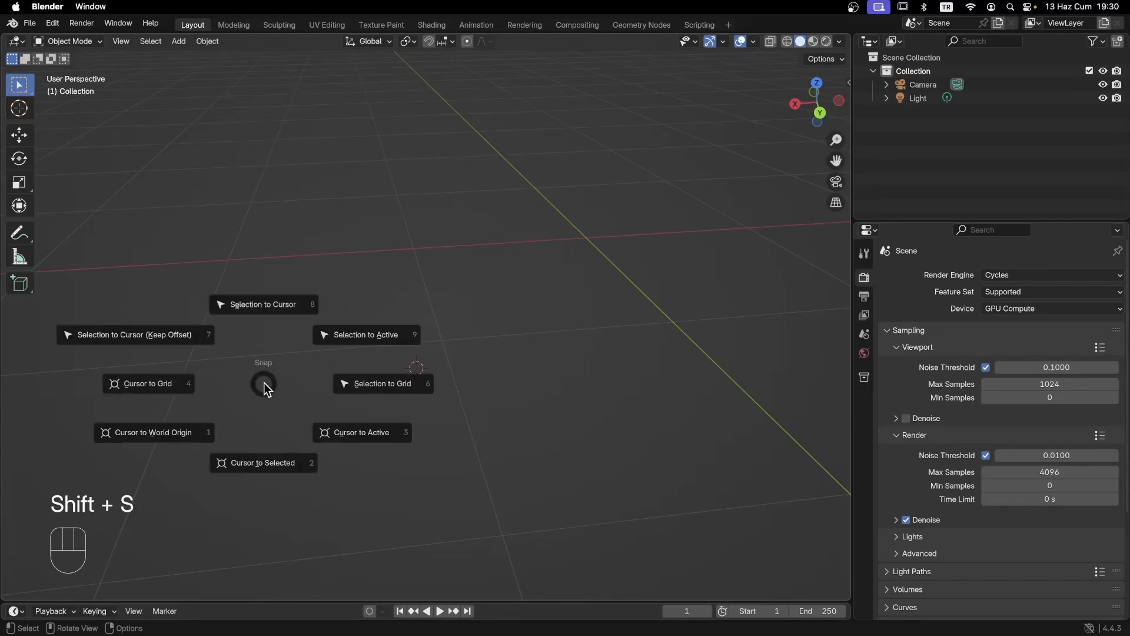
pyautogui.click(160, 387)
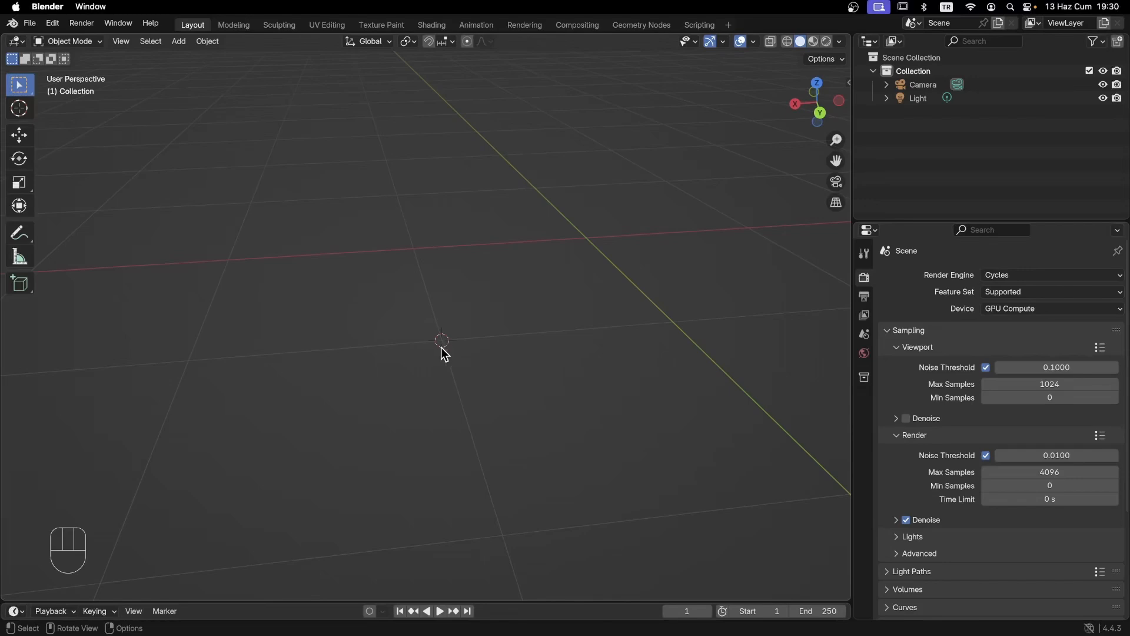
pyautogui.moveTo(489, 394); pyautogui.dragTo(476, 401, button='middle')
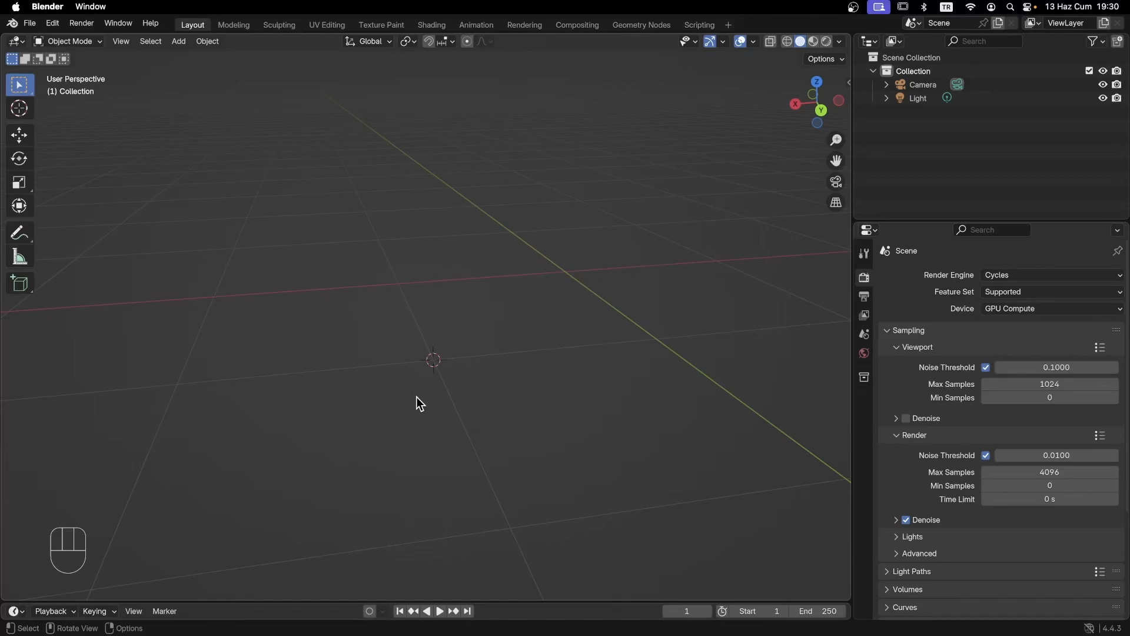
pyautogui.keyDown('shift'); pyautogui.moveTo(438, 524); pyautogui.dragTo(440, 437, button='middle'); pyautogui.keyUp('shift')
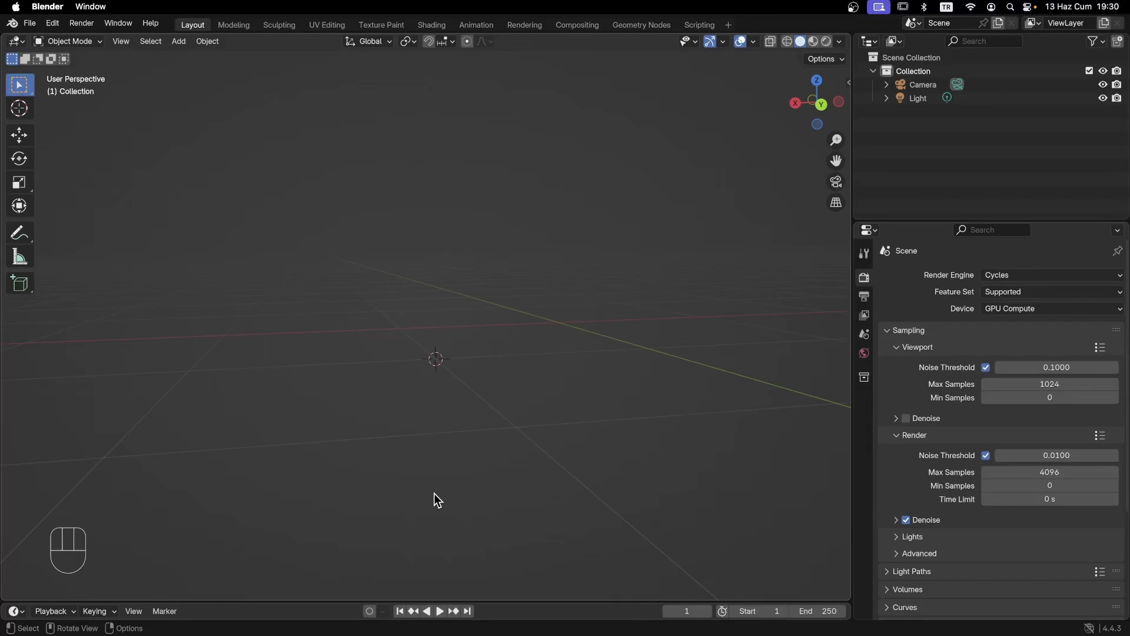
pyautogui.moveTo(434, 493); pyautogui.dragTo(431, 480, button='middle')
# Step: Place the 3D cursor freely at a new point nearer the viewer, then snap it to the grid and inspect its position
pyautogui.press('shift')
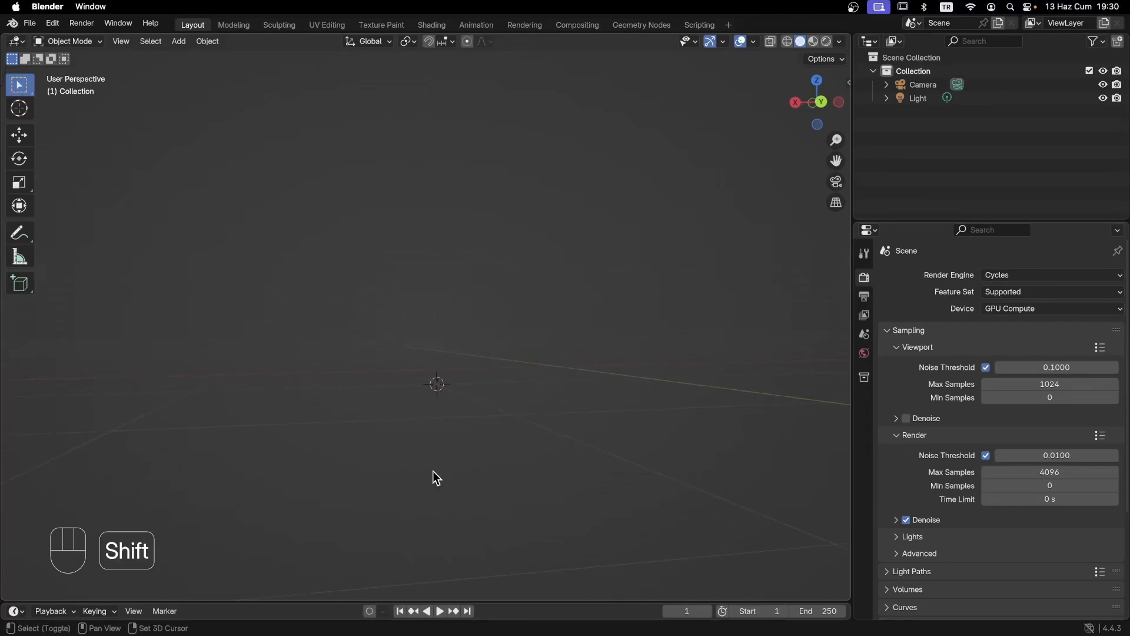
pyautogui.keyDown('shift'); pyautogui.rightClick(433, 471); pyautogui.keyUp('shift')
pyautogui.hotkey('shift', 's')
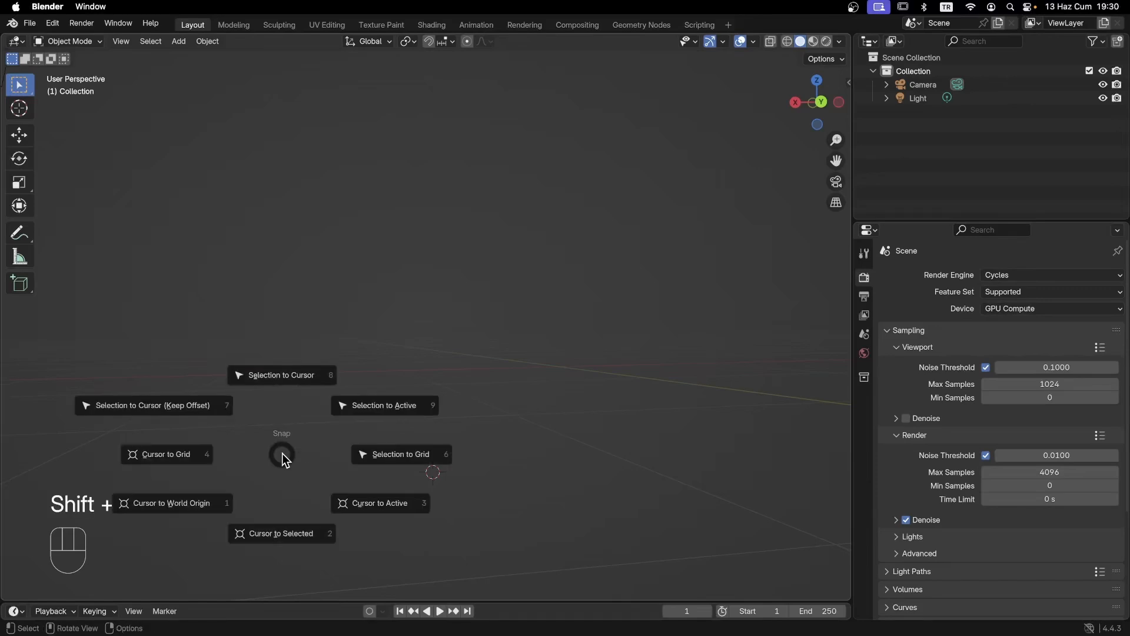
pyautogui.click(182, 459)
pyautogui.moveTo(454, 419)
pyautogui.mouseDown(button='middle')
pyautogui.moveTo(461, 442)
pyautogui.moveTo(467, 409)
pyautogui.mouseUp(button='middle')
pyautogui.moveTo(425, 481); pyautogui.dragTo(347, 474, button='middle')
# Step: Repeat the Cursor to Grid snap from different view angles and inspect the 3D cursor in orthographic and perspective views
pyautogui.hotkey('shift', 's')
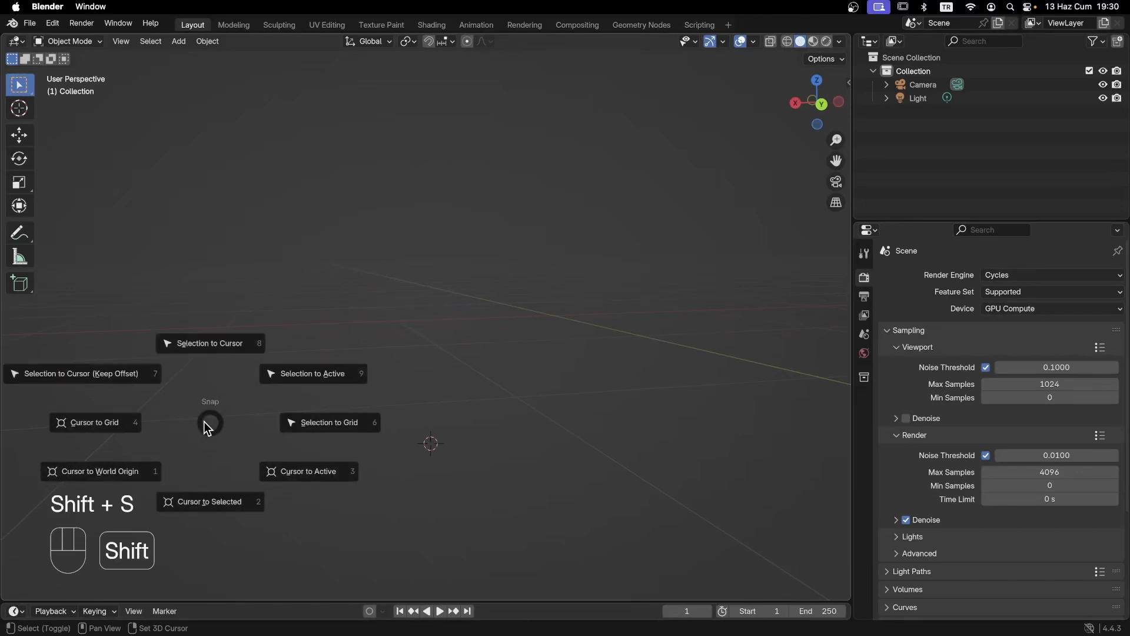
pyautogui.click(126, 422)
pyautogui.moveTo(376, 445); pyautogui.dragTo(307, 403, button='middle')
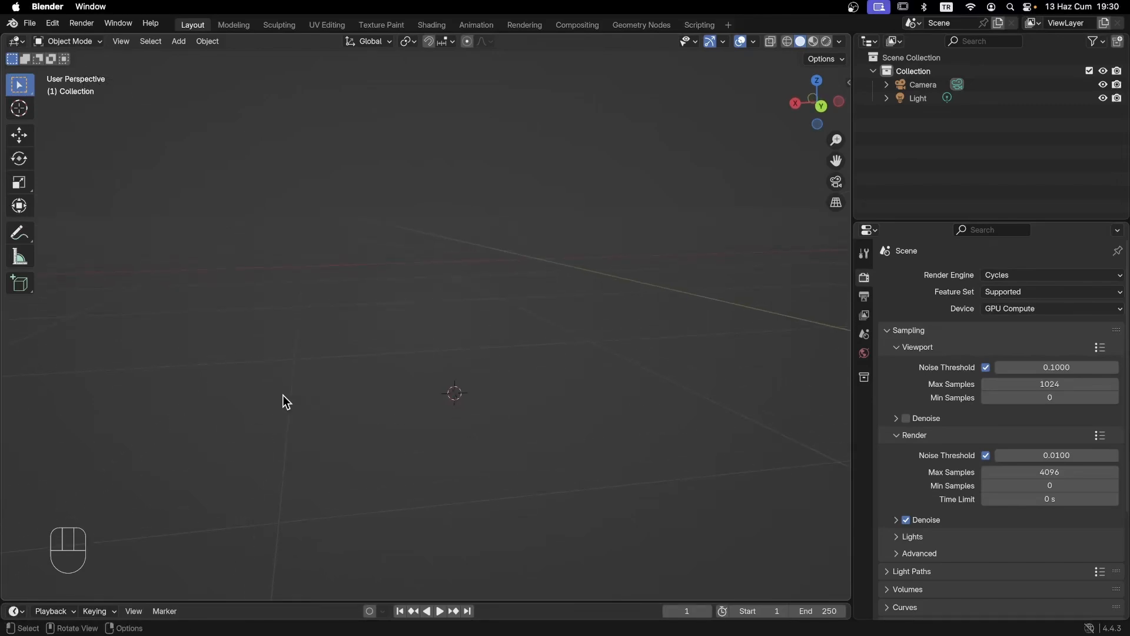
pyautogui.hotkey('shift', 's')
pyautogui.click(171, 400)
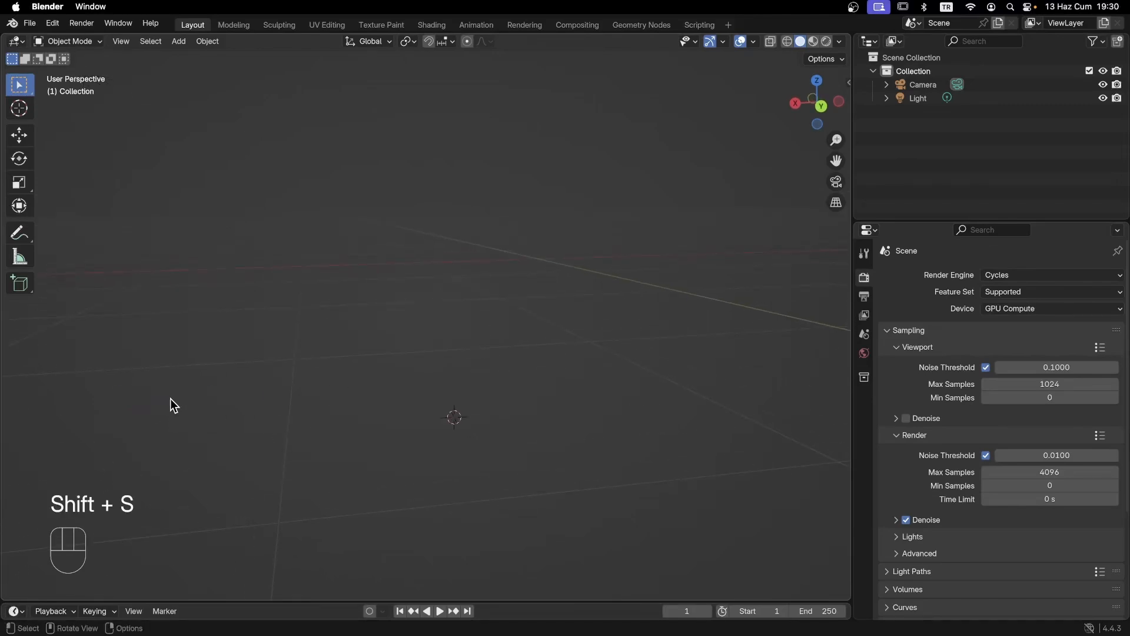
pyautogui.moveTo(461, 429); pyautogui.dragTo(598, 222, button='middle')
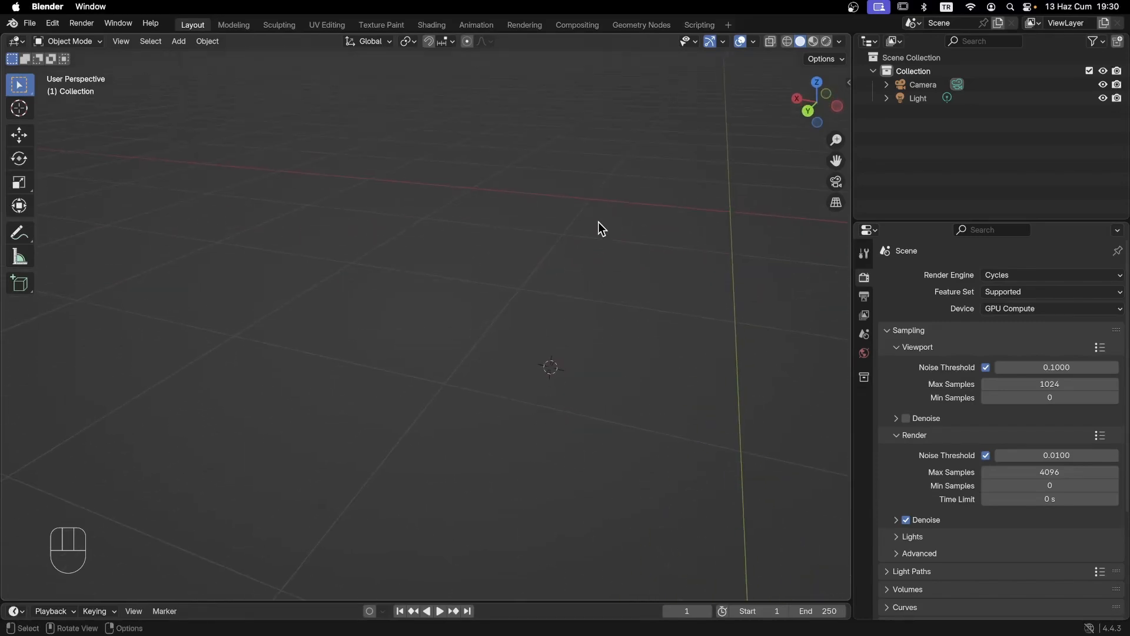
pyautogui.moveTo(575, 307); pyautogui.dragTo(596, 263, button='middle')
pyautogui.press('KP_5')
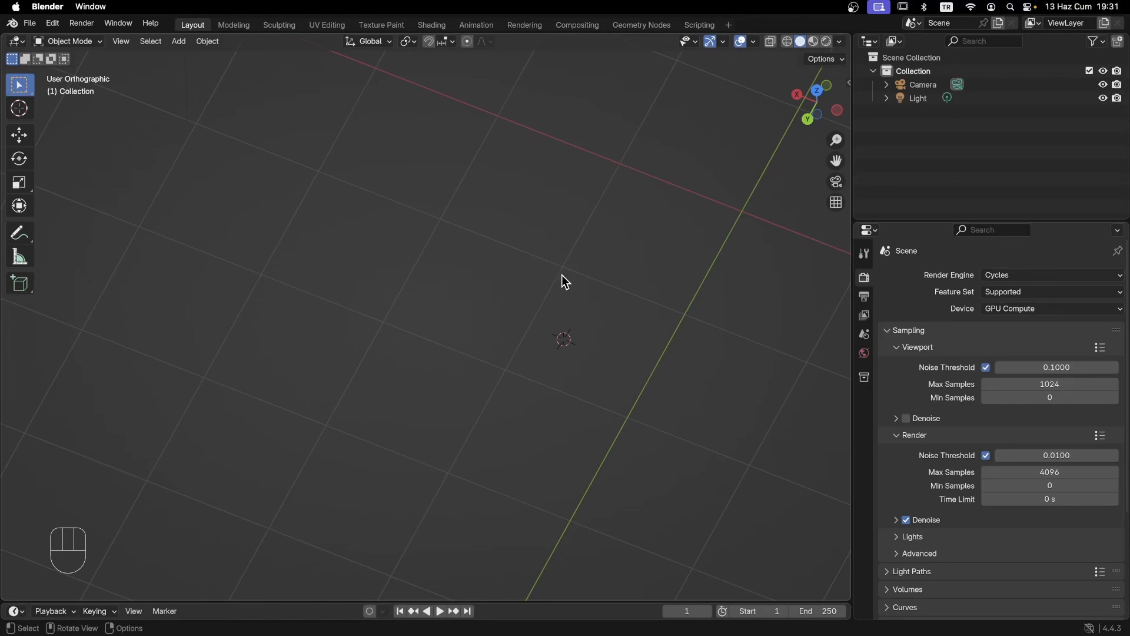
pyautogui.moveTo(564, 344); pyautogui.dragTo(476, 404, button='middle')
pyautogui.press('KP_5')
# Step: Try the Cursor to Selected snap on the 3D cursor with no object selected
pyautogui.hotkey('shift', 's')
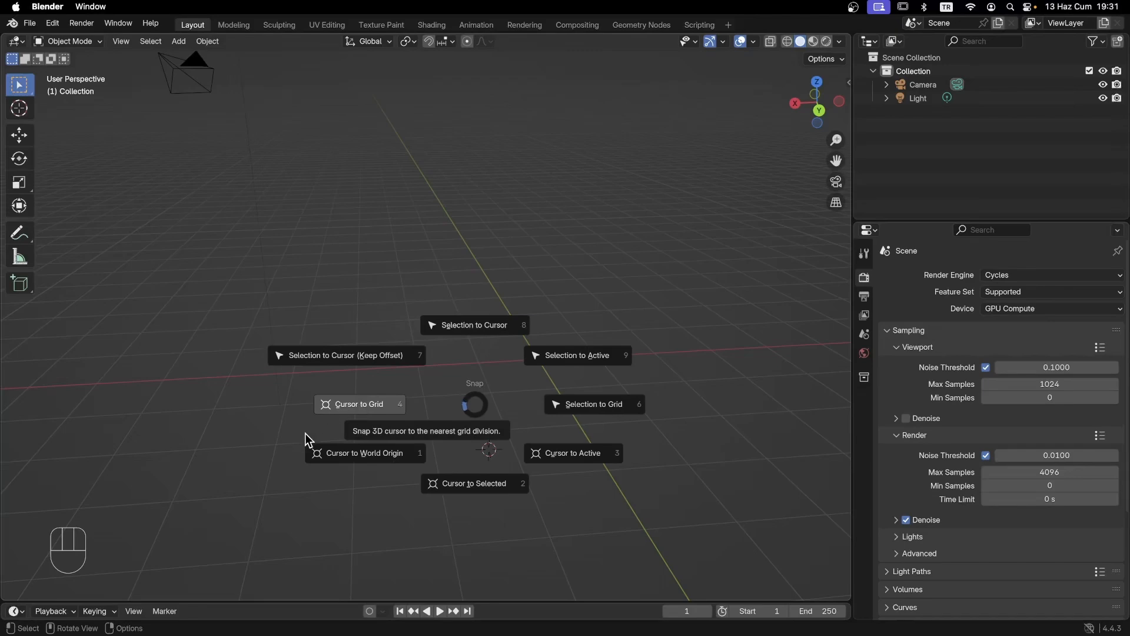
pyautogui.press('Escape')
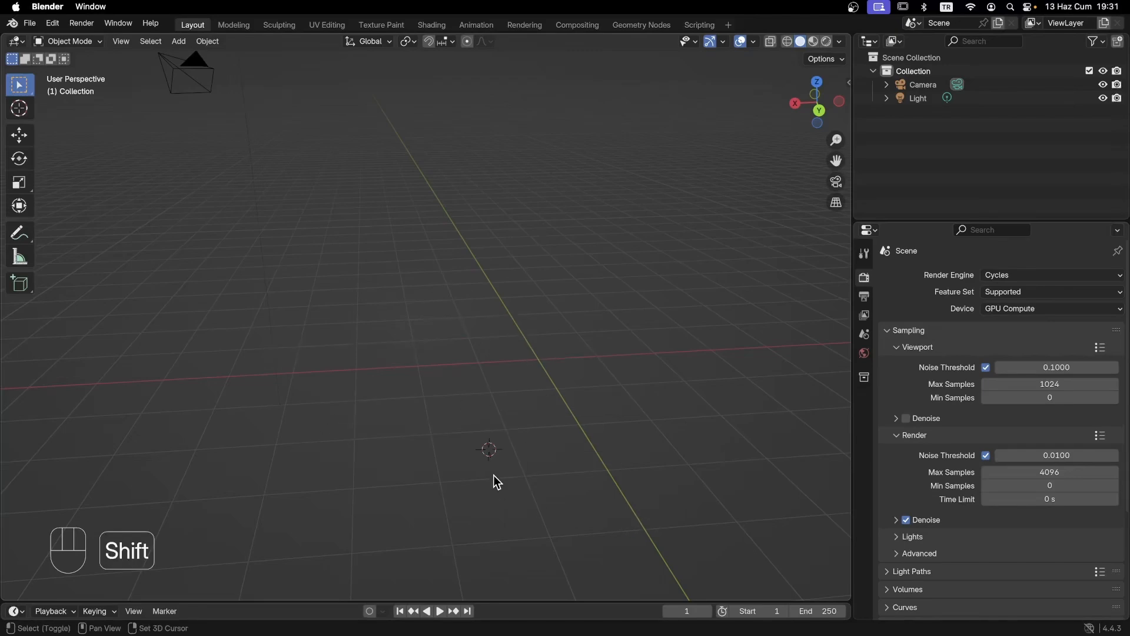
pyautogui.keyDown('shift'); pyautogui.moveTo(494, 475); pyautogui.dragTo(466, 437, button='middle'); pyautogui.keyUp('shift')
pyautogui.hotkey('shift', 's')
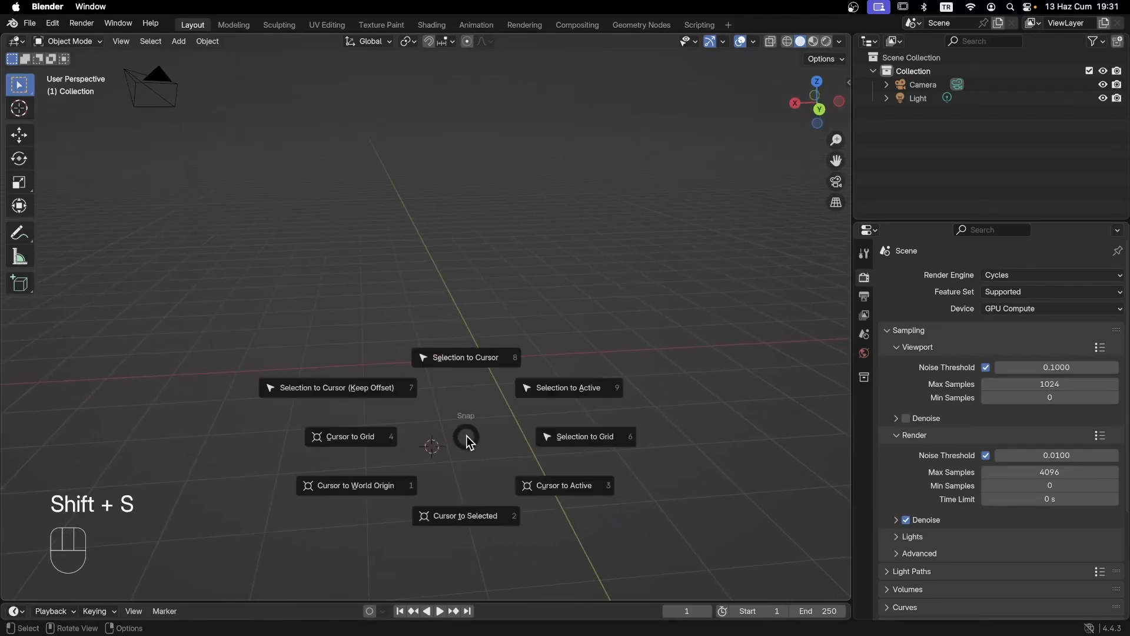
pyautogui.click(456, 533)
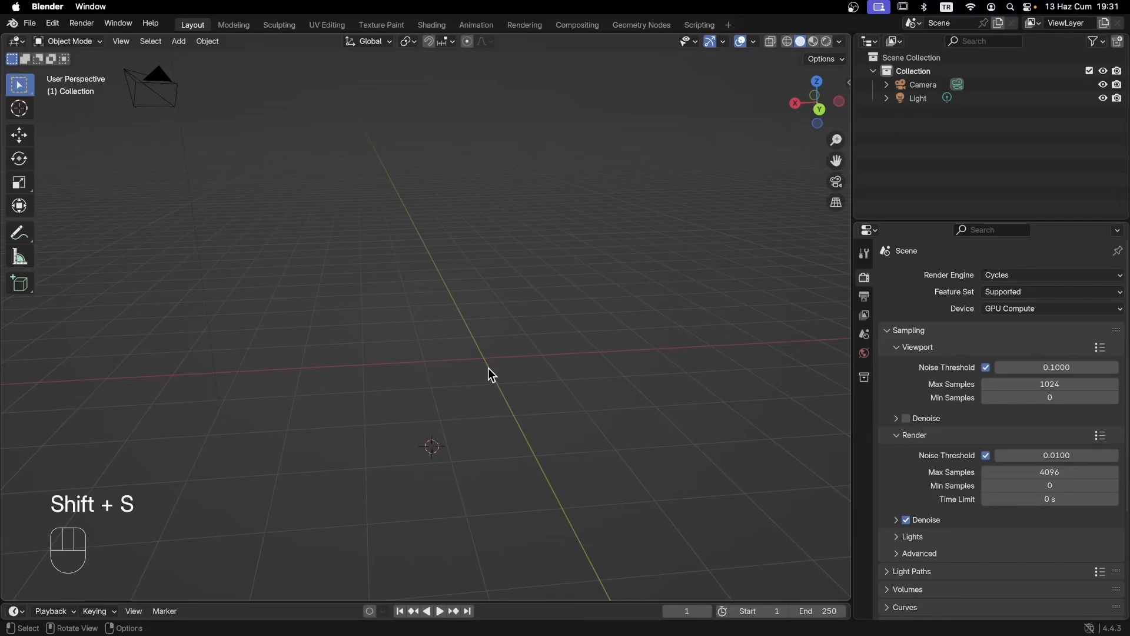
# Step: Snap the 3D cursor to the world origin
pyautogui.keyDown('shift'); pyautogui.moveTo(492, 375); pyautogui.dragTo(433, 430, button='middle'); pyautogui.keyUp('shift')
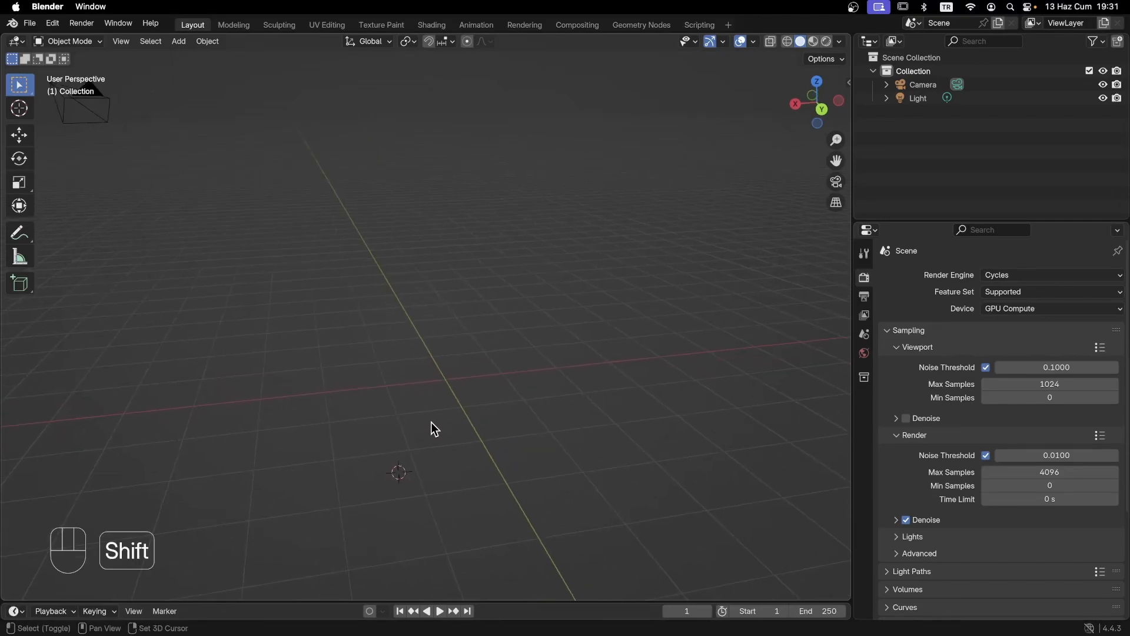
pyautogui.hotkey('shift', 's')
pyautogui.click(338, 472)
pyautogui.scroll(2, 468, 396)
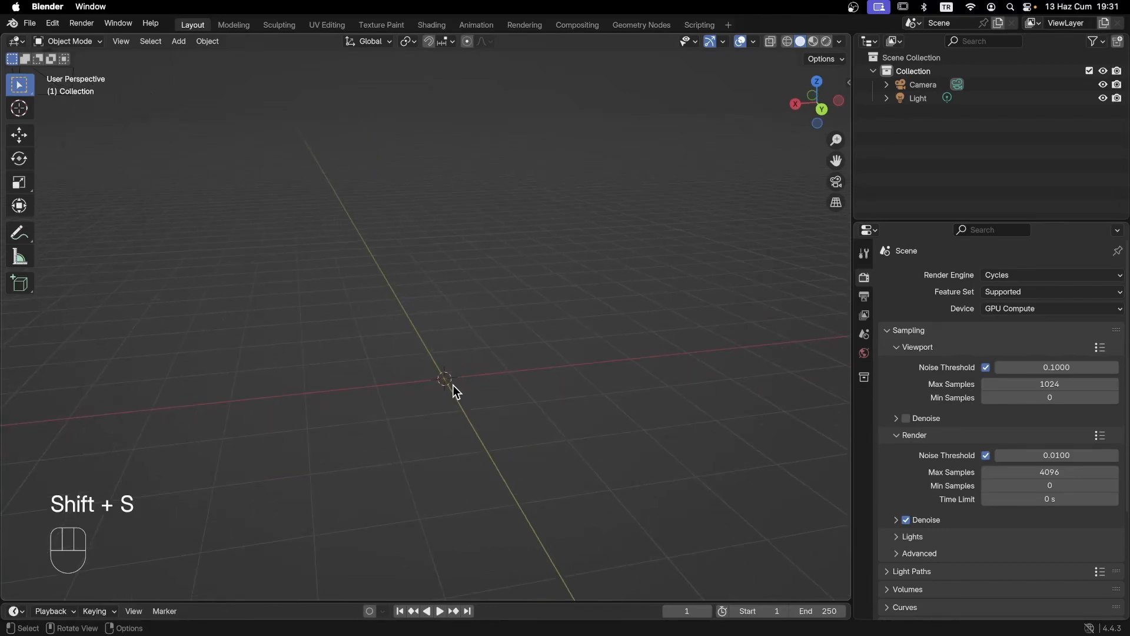
pyautogui.scroll(2, 486, 403)
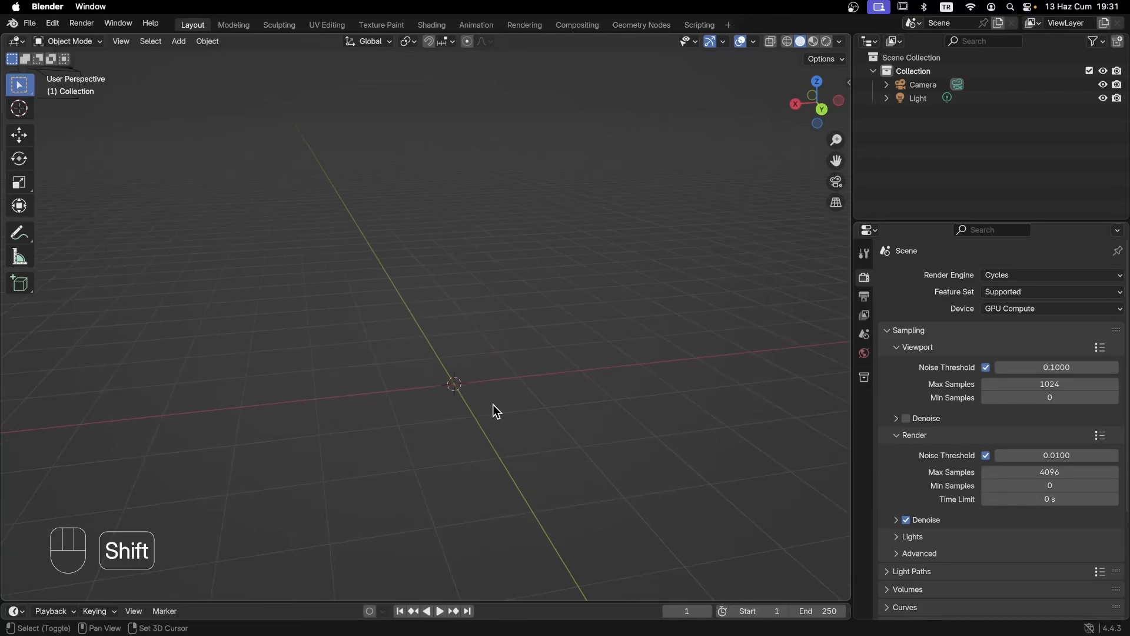
# Step: Add a cube mesh at the 3D cursor and move it to the negative X side of the origin
pyautogui.hotkey('shift', 'a')
pyautogui.moveTo(500, 373)
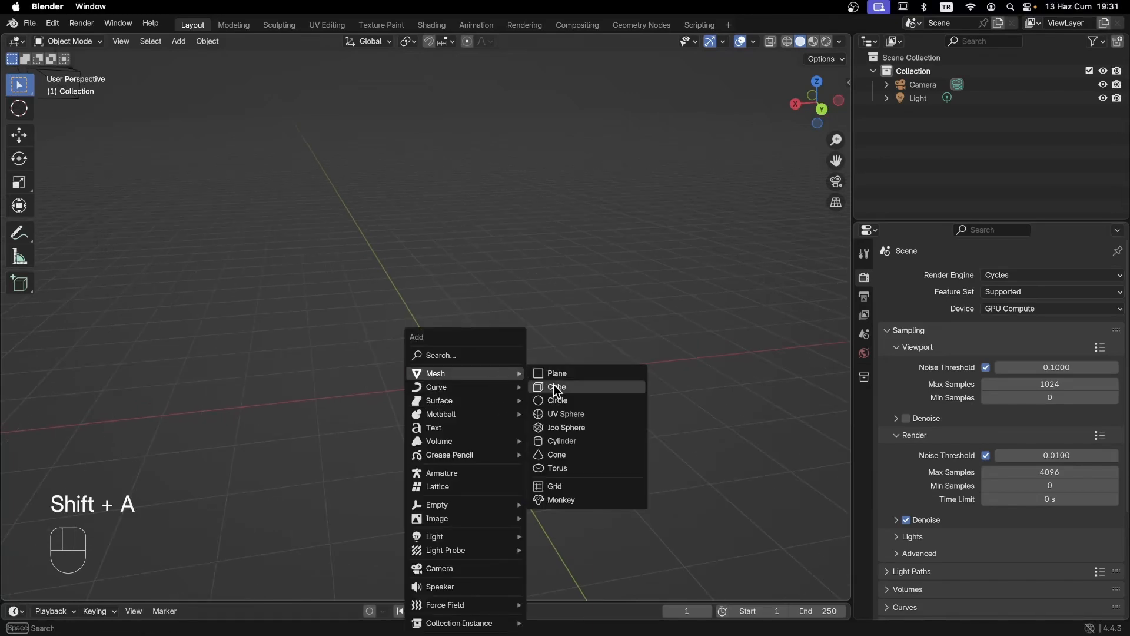
pyautogui.click(552, 386)
pyautogui.scroll(-3, 535, 392)
pyautogui.press('g')
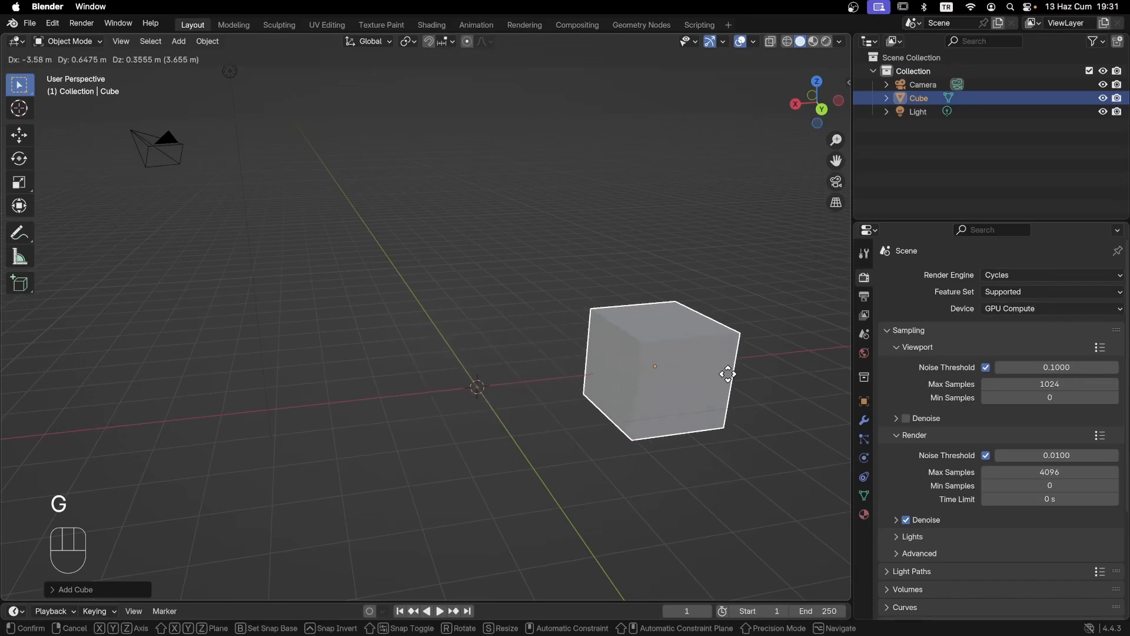
pyautogui.click(593, 434)
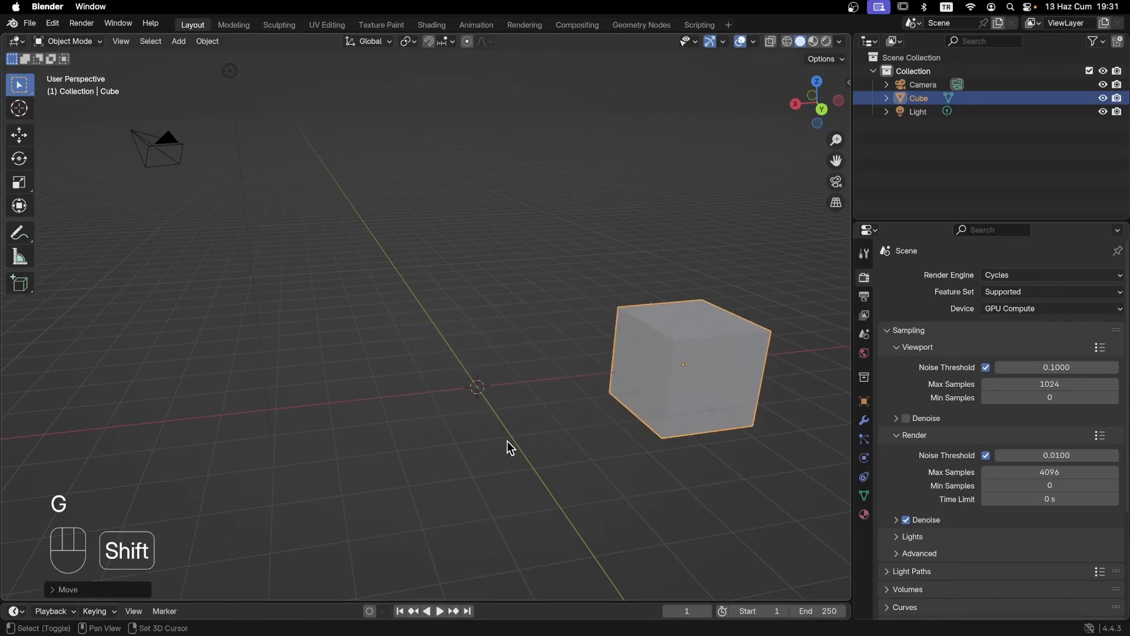
# Step: Add a UV sphere at the 3D cursor and move it to the positive X side, opposite the cube
pyautogui.hotkey('shift', 'a')
pyautogui.moveTo(503, 373)
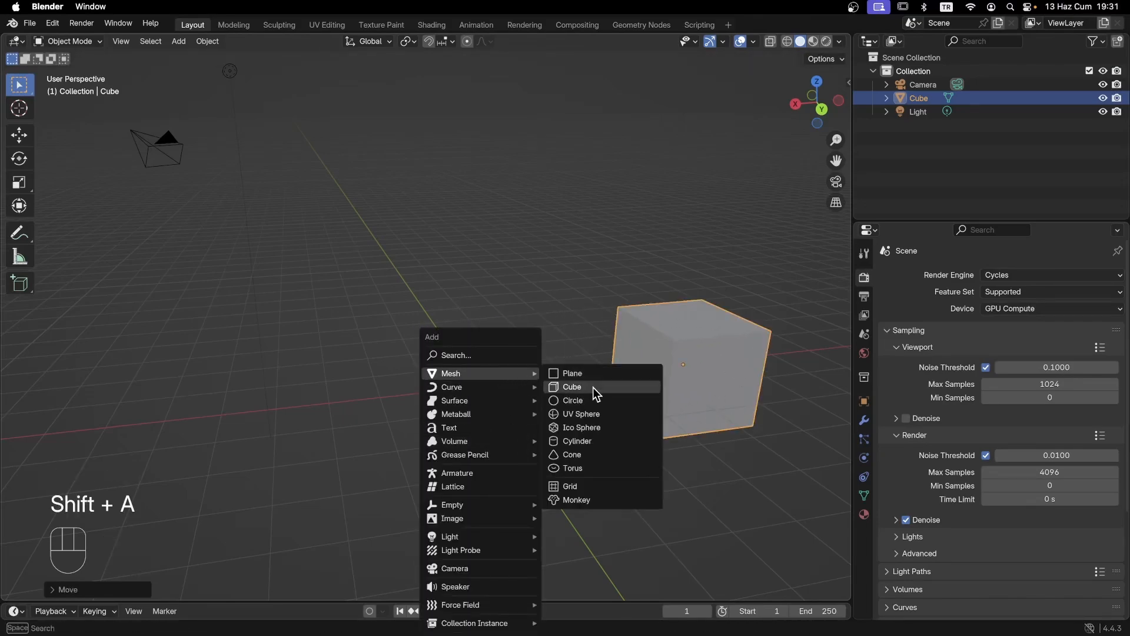
pyautogui.click(584, 414)
pyautogui.press('g')
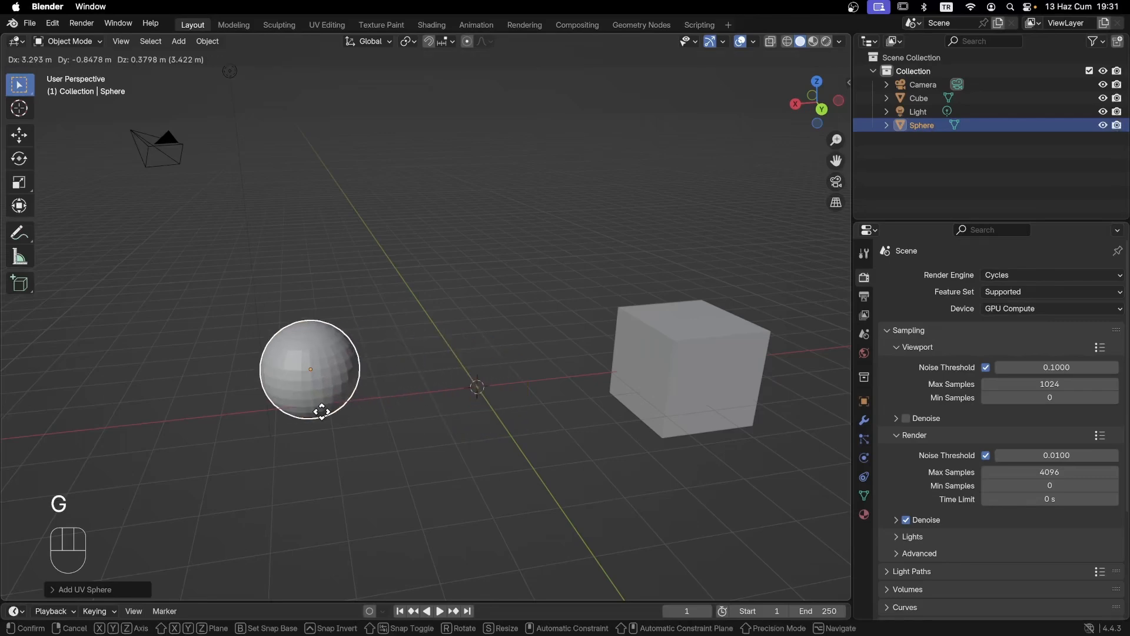
pyautogui.click(404, 409)
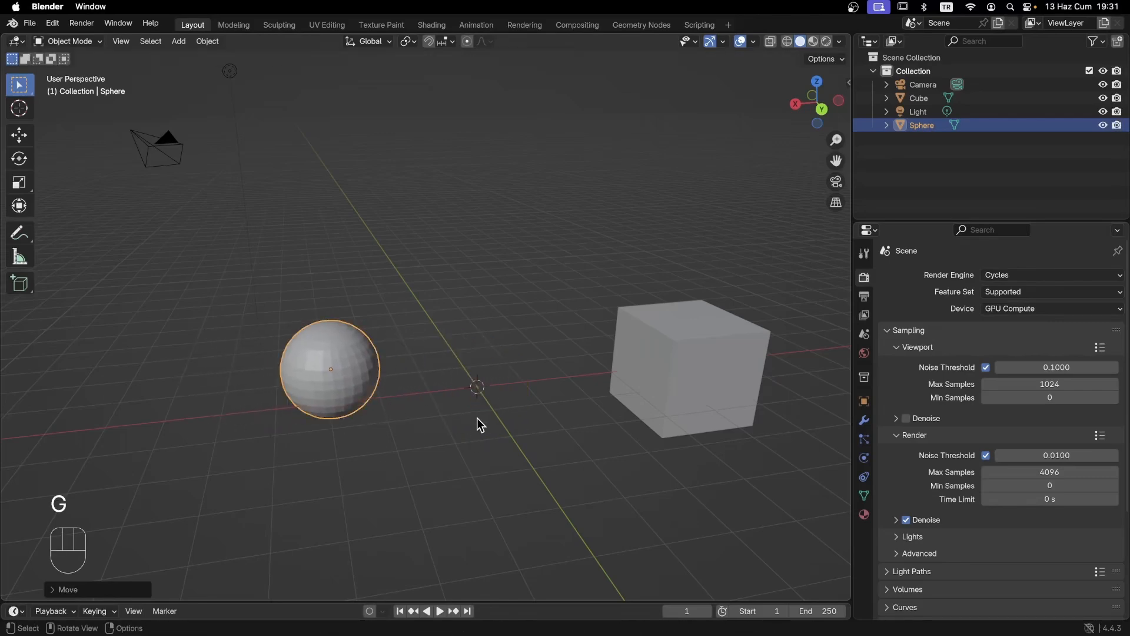
# Step: Select the cube and sphere individually, then select both together with the sphere as the active object
pyautogui.click(677, 377)
pyautogui.click(338, 389)
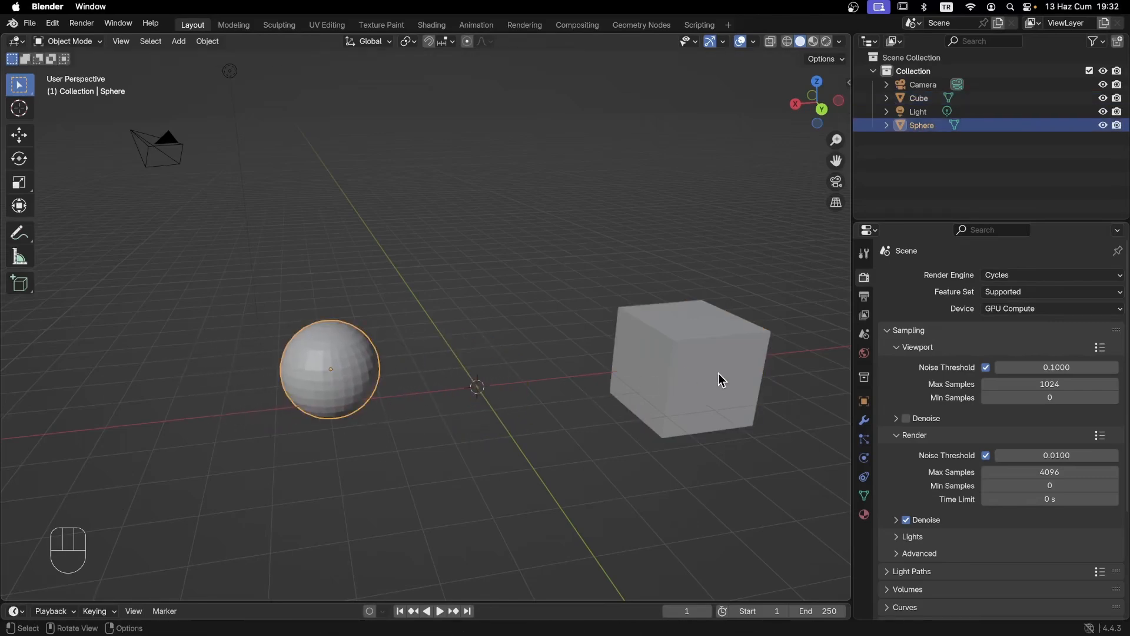
pyautogui.click(722, 381)
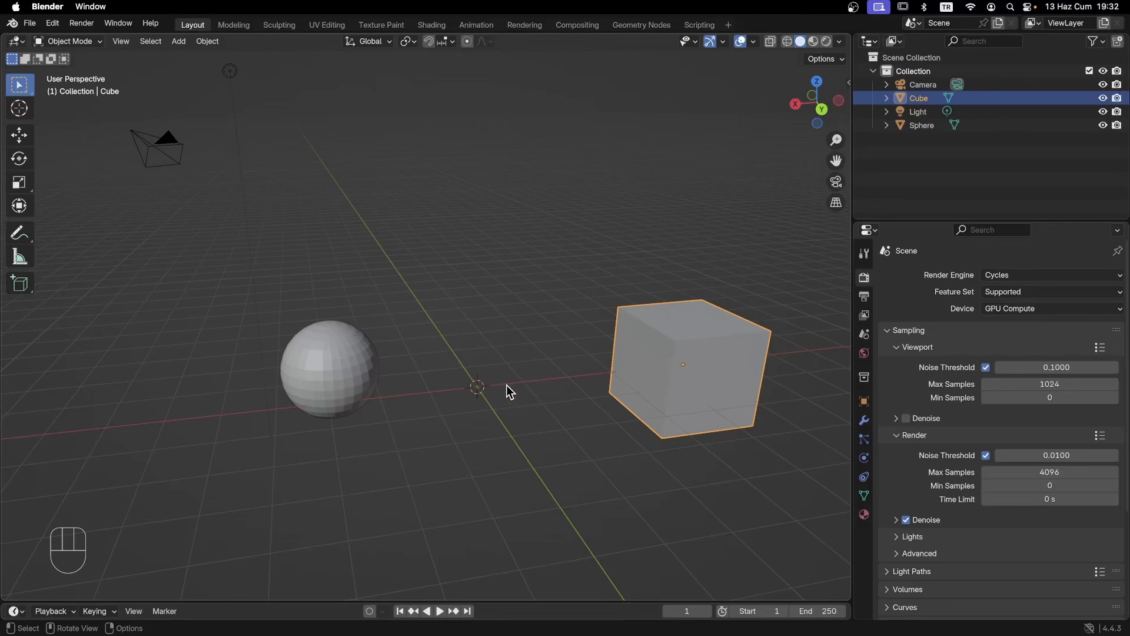
pyautogui.keyDown('shift'); pyautogui.click(335, 379); pyautogui.keyUp('shift')
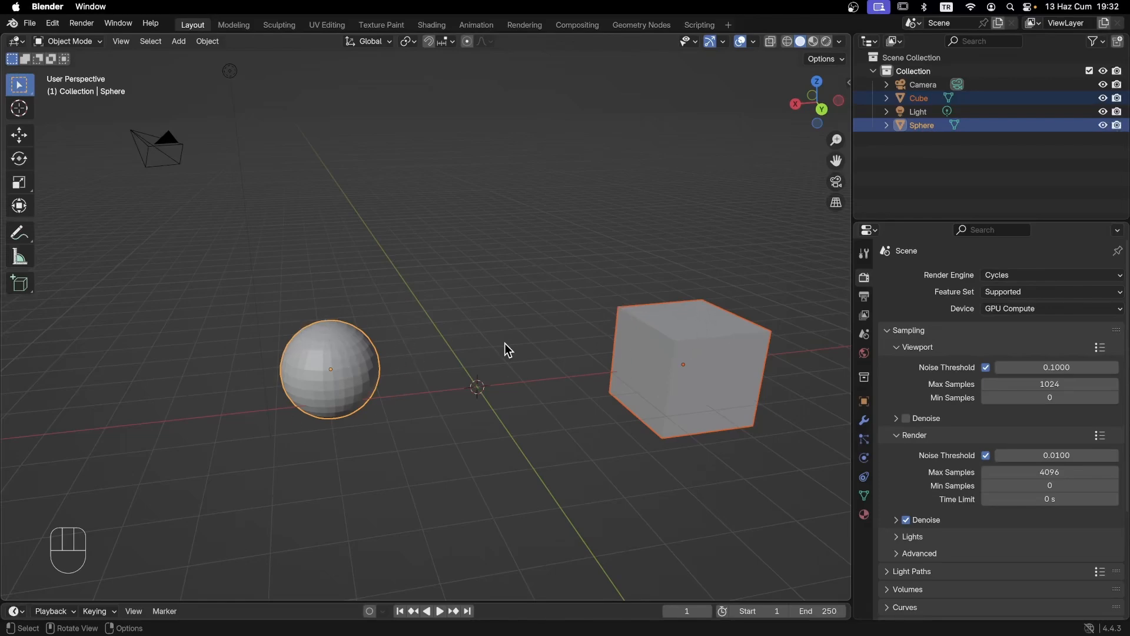
# Step: Switch the active object between the cube and sphere, ending with both selected and the cube active
pyautogui.keyDown('shift'); pyautogui.click(686, 354); pyautogui.keyUp('shift')
pyautogui.keyDown('shift'); pyautogui.click(343, 375); pyautogui.keyUp('shift')
pyautogui.click(337, 363)
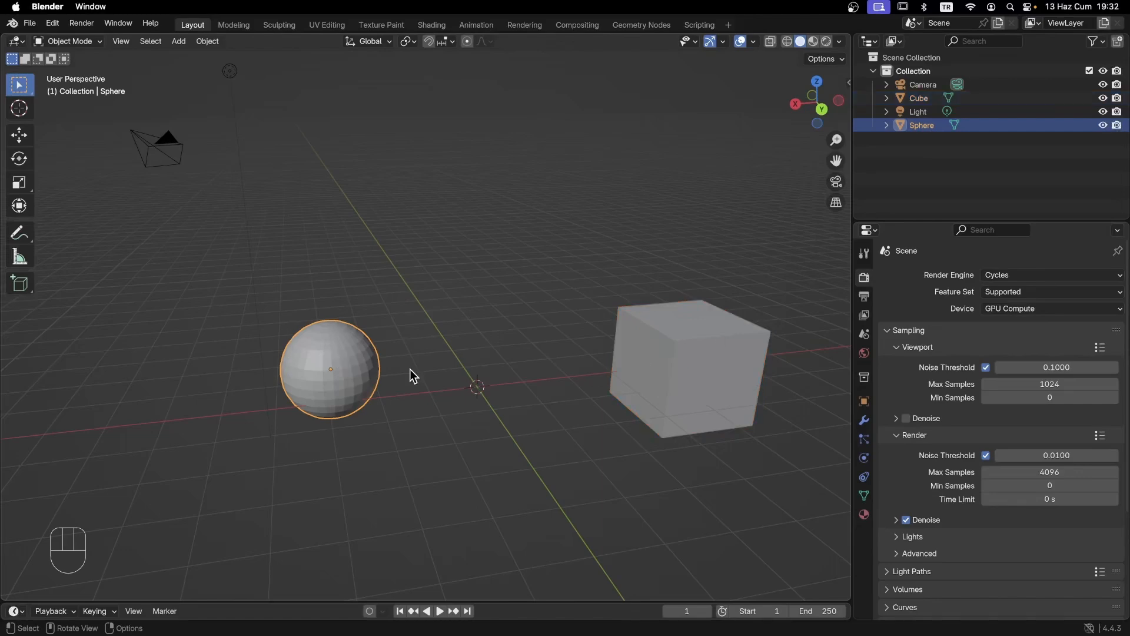
pyautogui.keyDown('shift'); pyautogui.click(712, 368); pyautogui.keyUp('shift')
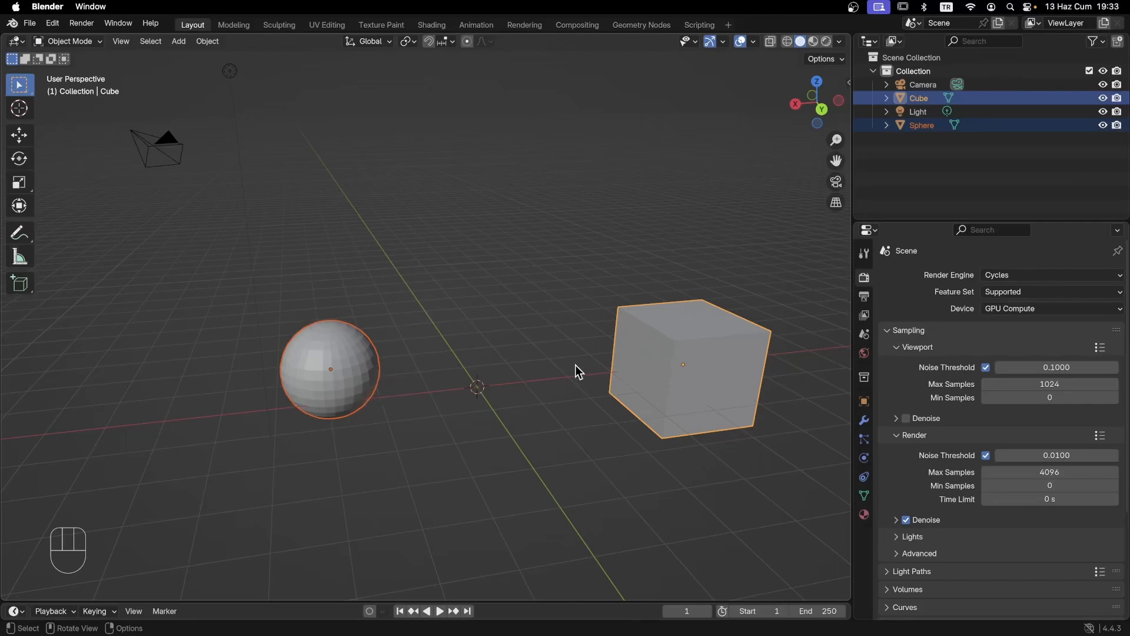
# Step: Deselect all objects, add a cone mesh at the 3D cursor, and move it up between the sphere and cube
pyautogui.click(553, 313)
pyautogui.hotkey('shift', 'a')
pyautogui.moveTo(527, 354)
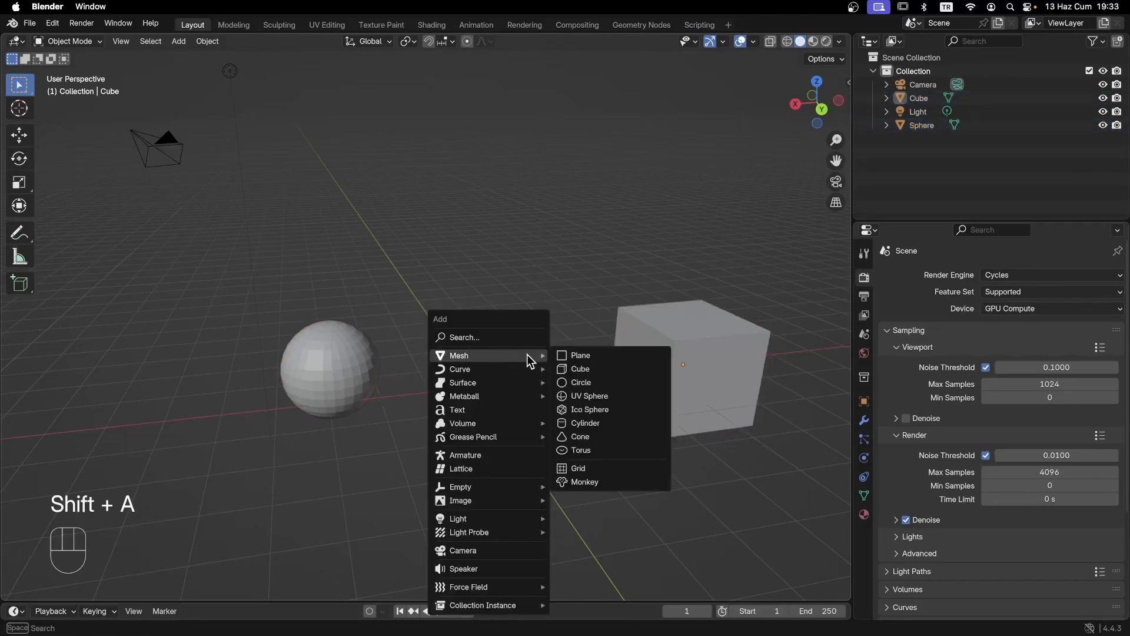
pyautogui.click(584, 437)
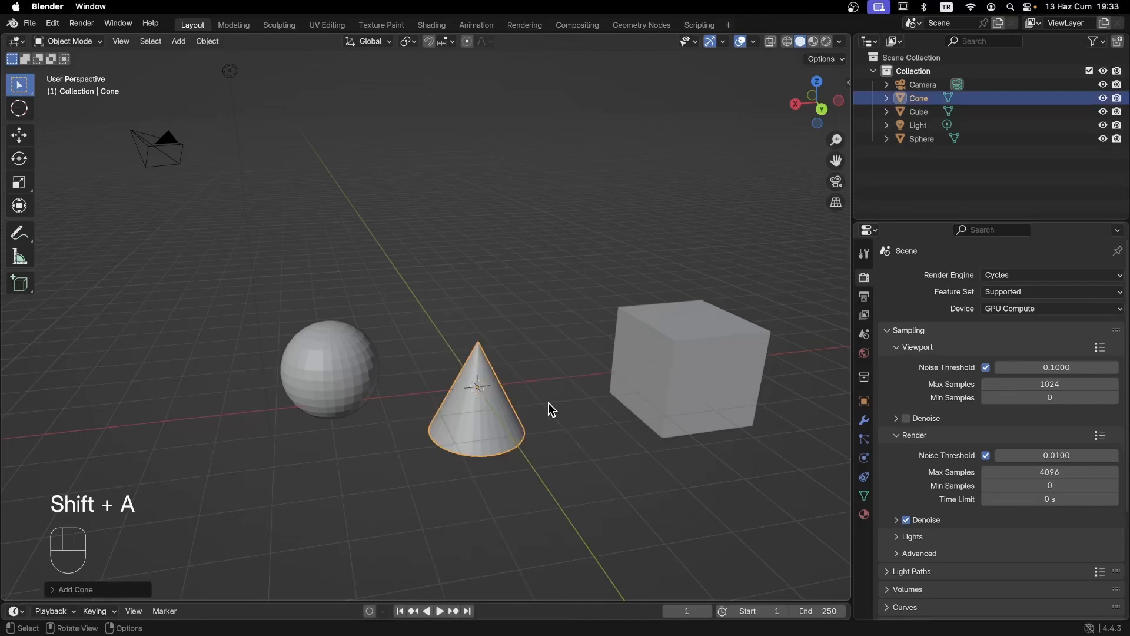
pyautogui.press('g')
pyautogui.click(549, 224)
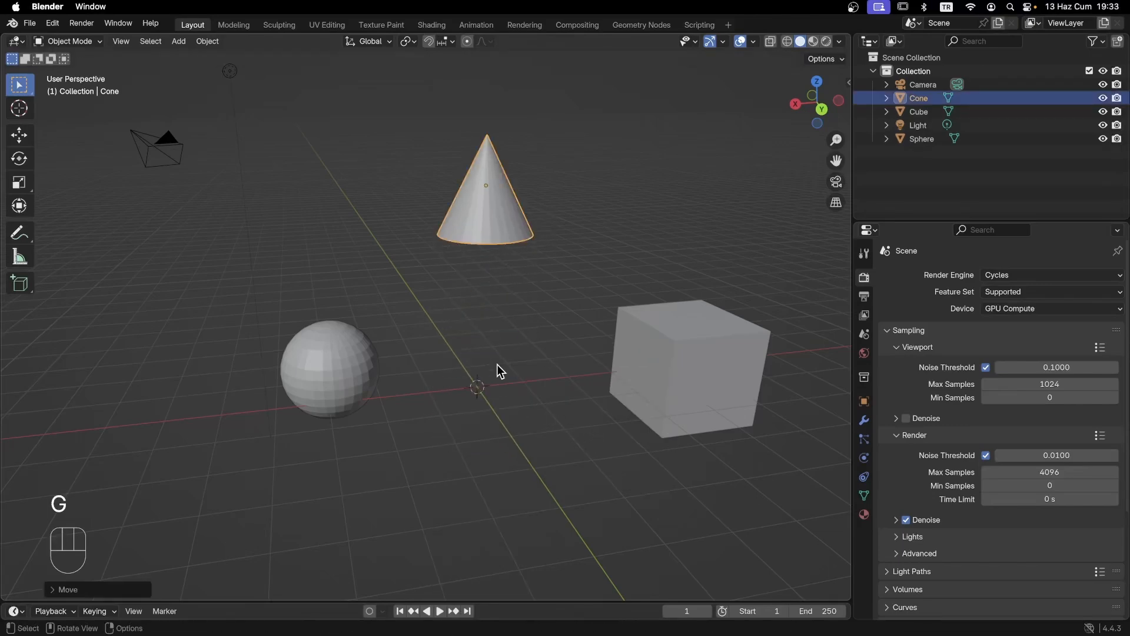
# Step: Select the sphere, cone and cube together with the cube active, and snap the 3D cursor to the active object
pyautogui.click(350, 376)
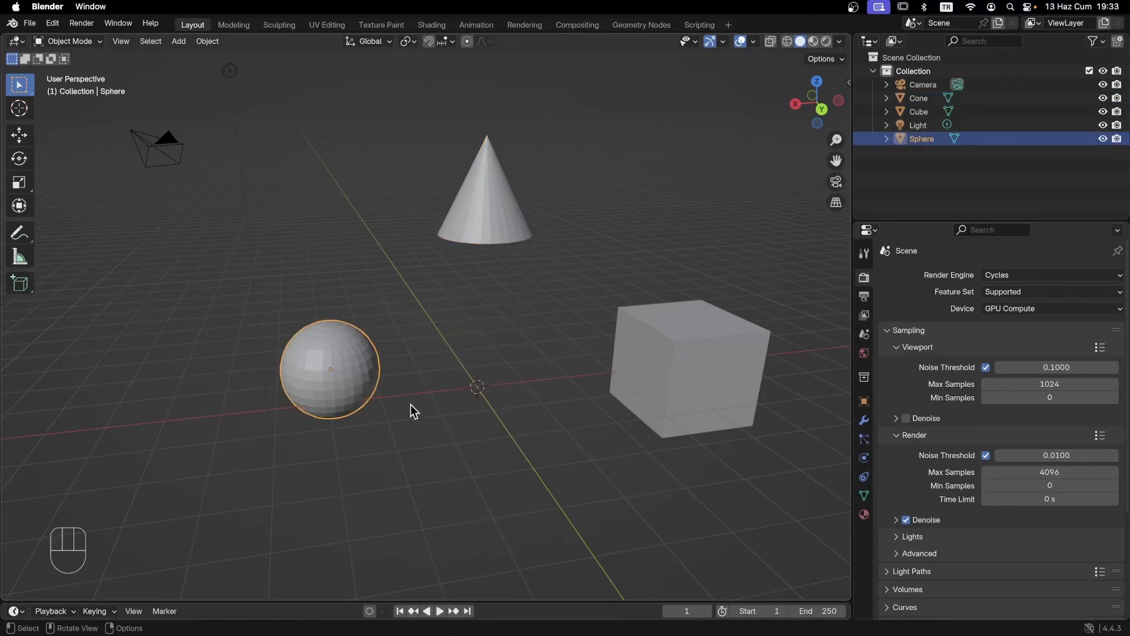
pyautogui.keyDown('shift'); pyautogui.click(505, 232); pyautogui.keyUp('shift')
pyautogui.keyDown('shift'); pyautogui.click(696, 376); pyautogui.keyUp('shift')
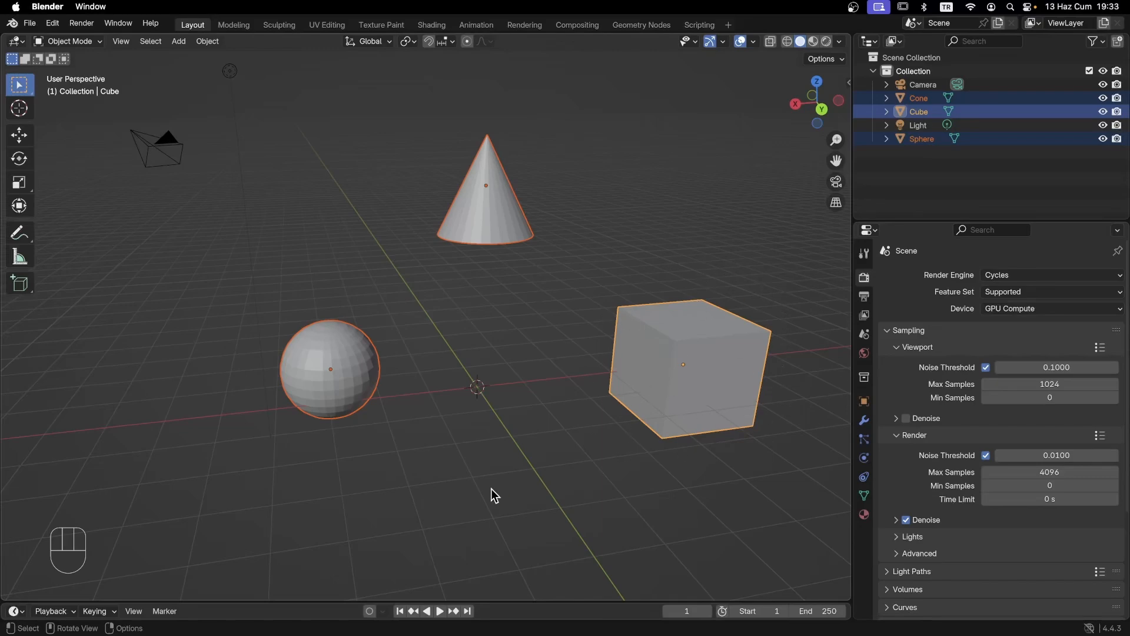
pyautogui.hotkey('shift', 's')
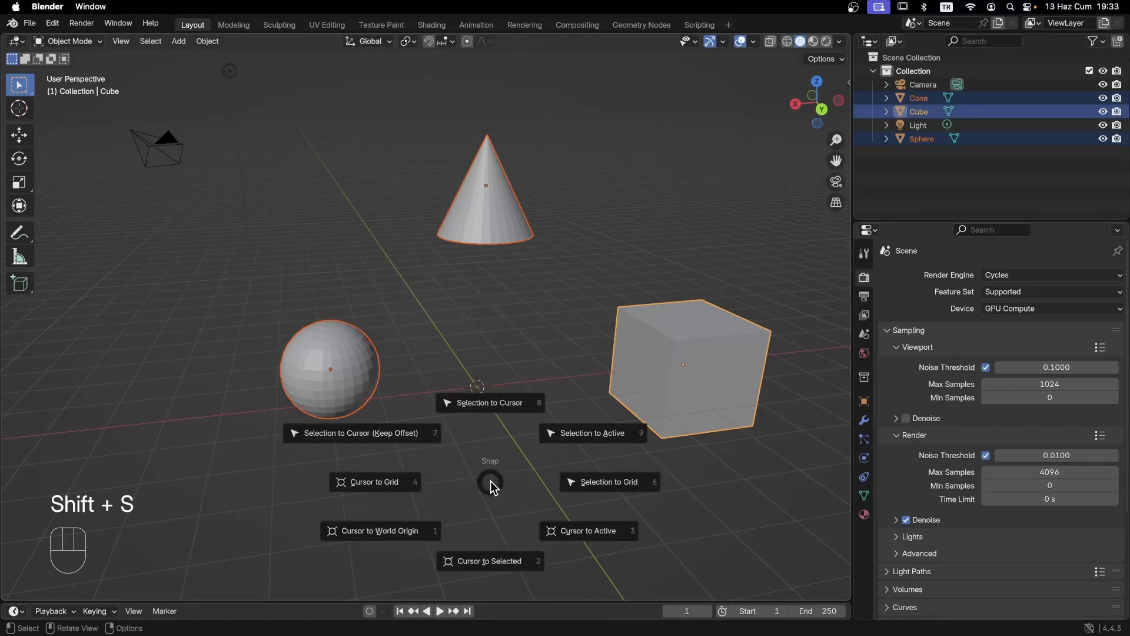
pyautogui.click(584, 531)
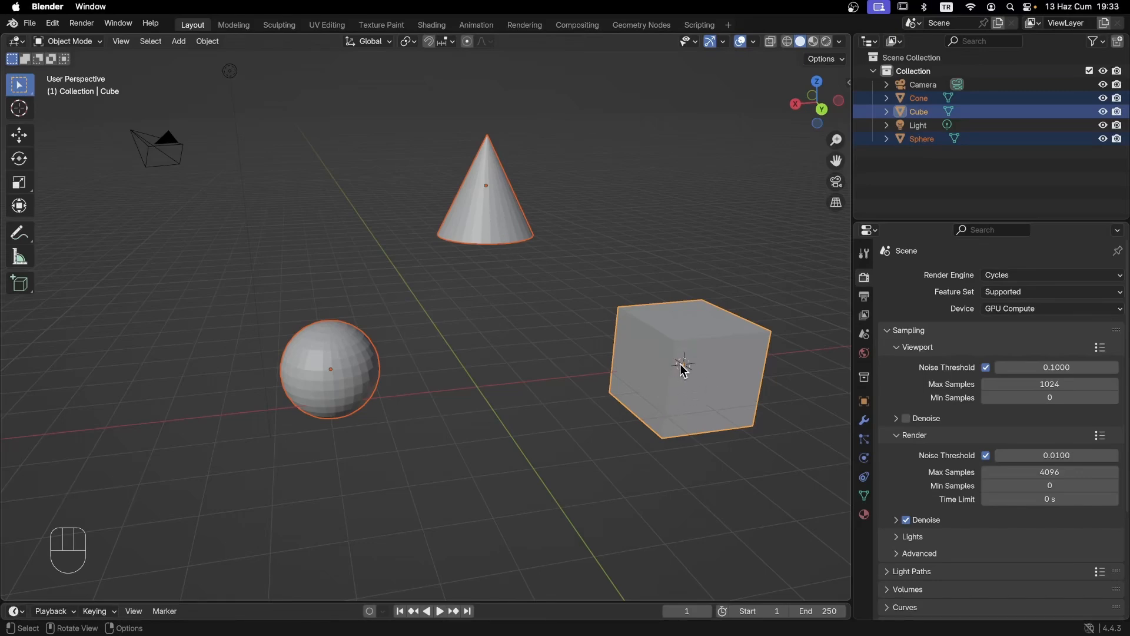
# Step: Cycle the active object among the three selected meshes, ending on the sphere, and snap the 3D cursor to it
pyautogui.press('ctrl')
pyautogui.keyDown('shift'); pyautogui.click(503, 229); pyautogui.keyUp('shift')
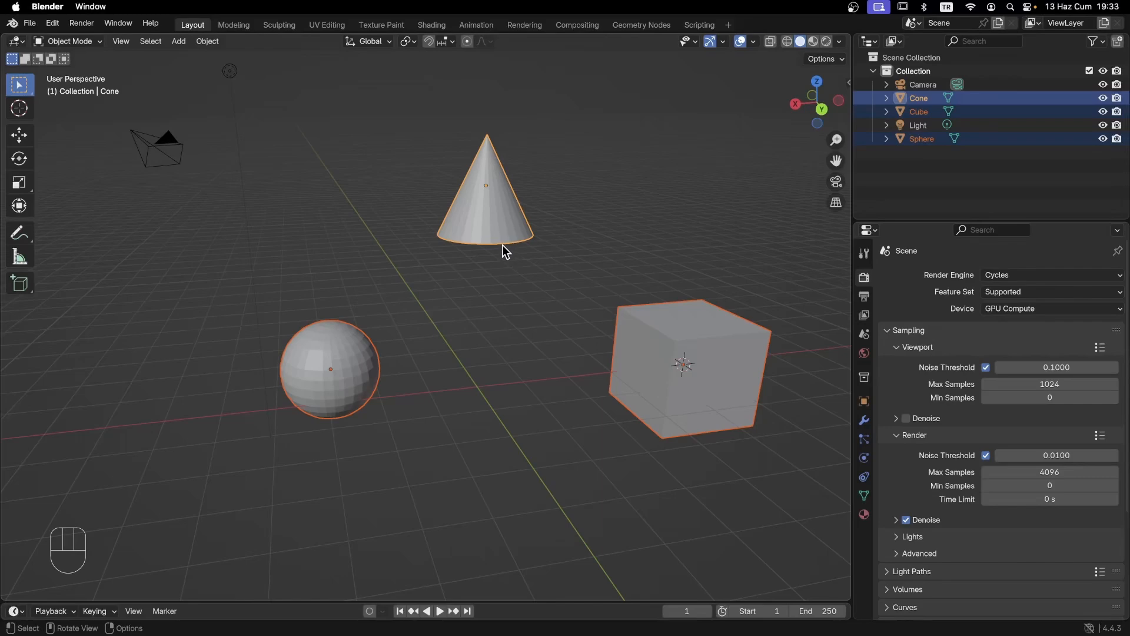
pyautogui.keyDown('shift'); pyautogui.click(357, 363); pyautogui.keyUp('shift')
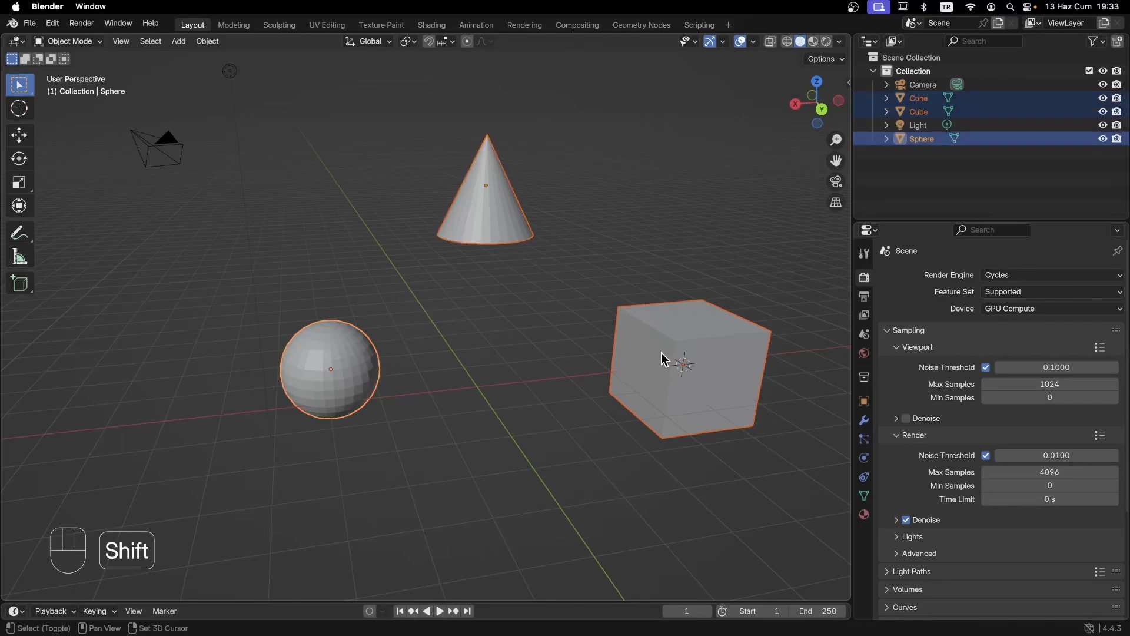
pyautogui.keyDown('shift'); pyautogui.click(663, 355); pyautogui.keyUp('shift')
pyautogui.keyDown('shift'); pyautogui.click(505, 232); pyautogui.keyUp('shift')
pyautogui.keyDown('shift'); pyautogui.click(345, 383); pyautogui.keyUp('shift')
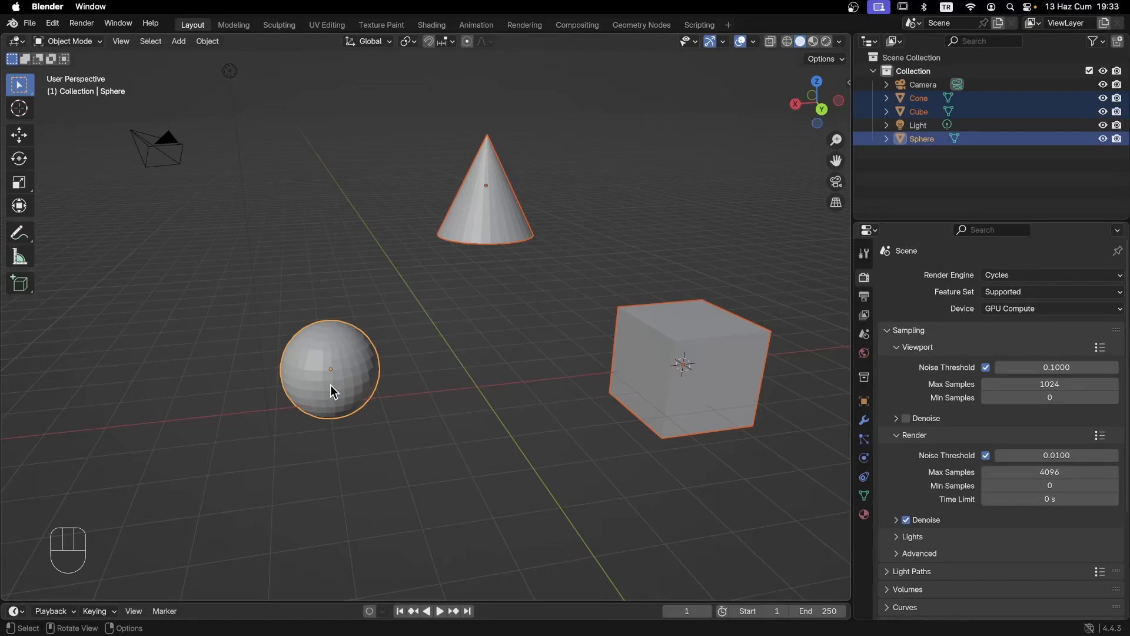
pyautogui.hotkey('shift', 's')
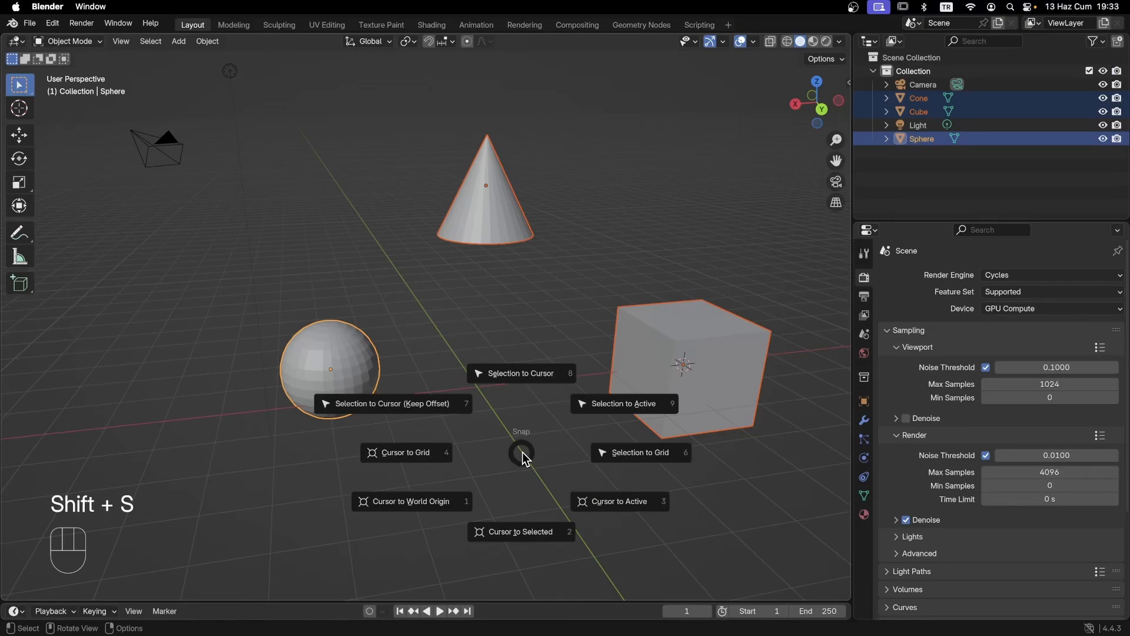
pyautogui.click(589, 505)
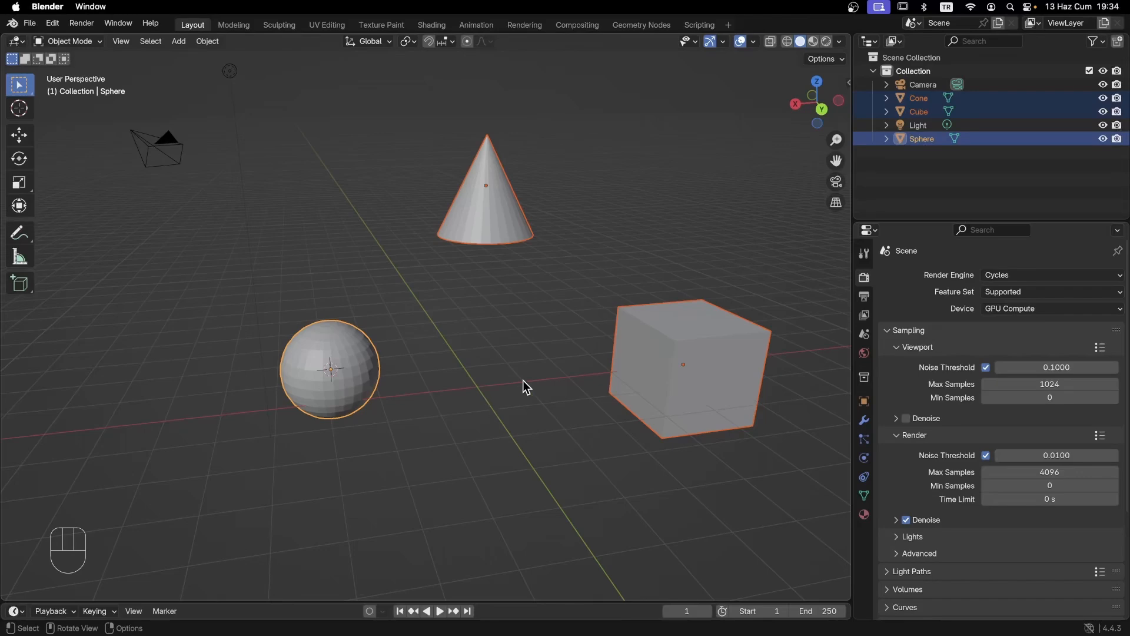
# Step: Snap the 3D cursor to the midpoint of the selected sphere, cone and cube using Cursor to Selected
pyautogui.hotkey('shift', 's')
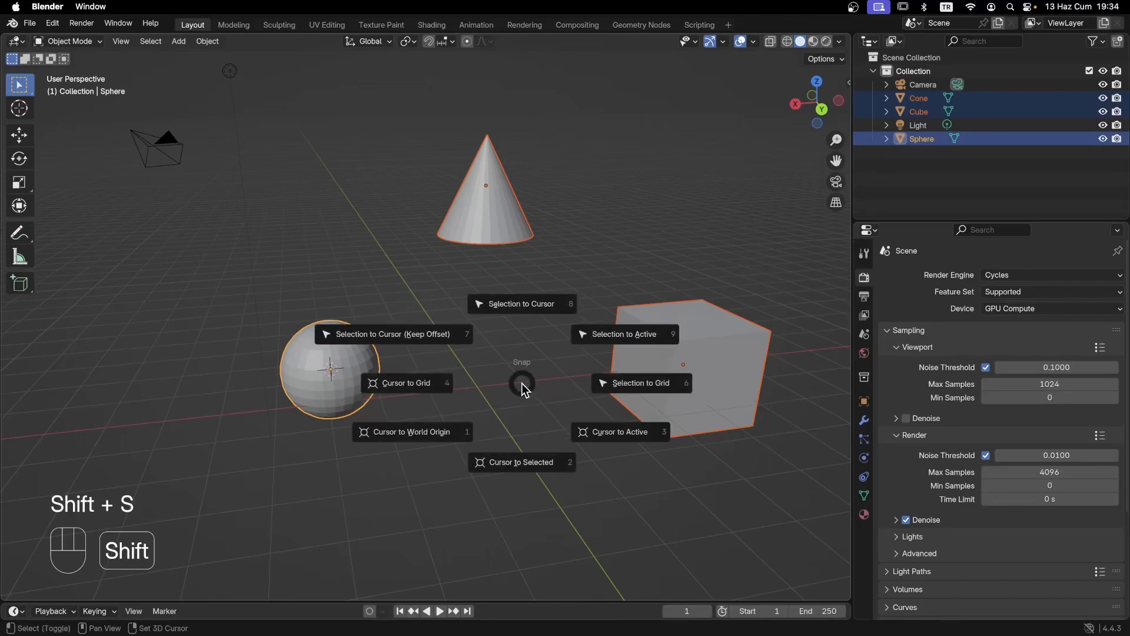
pyautogui.click(531, 471)
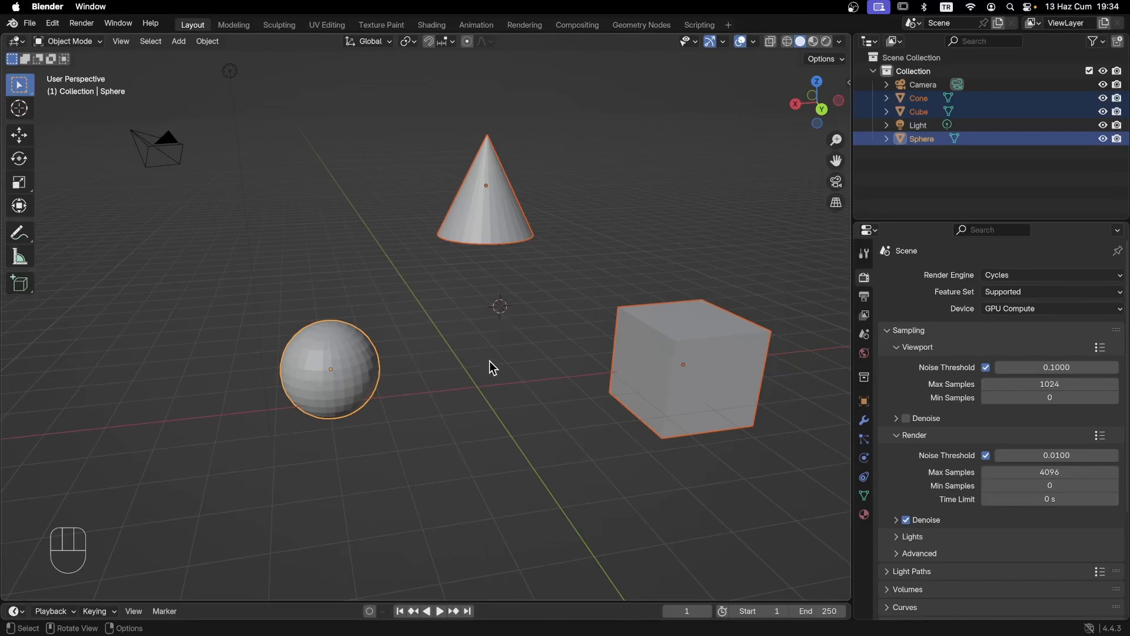
pyautogui.hotkey('shift', 's')
pyautogui.hotkey('shift', 's')
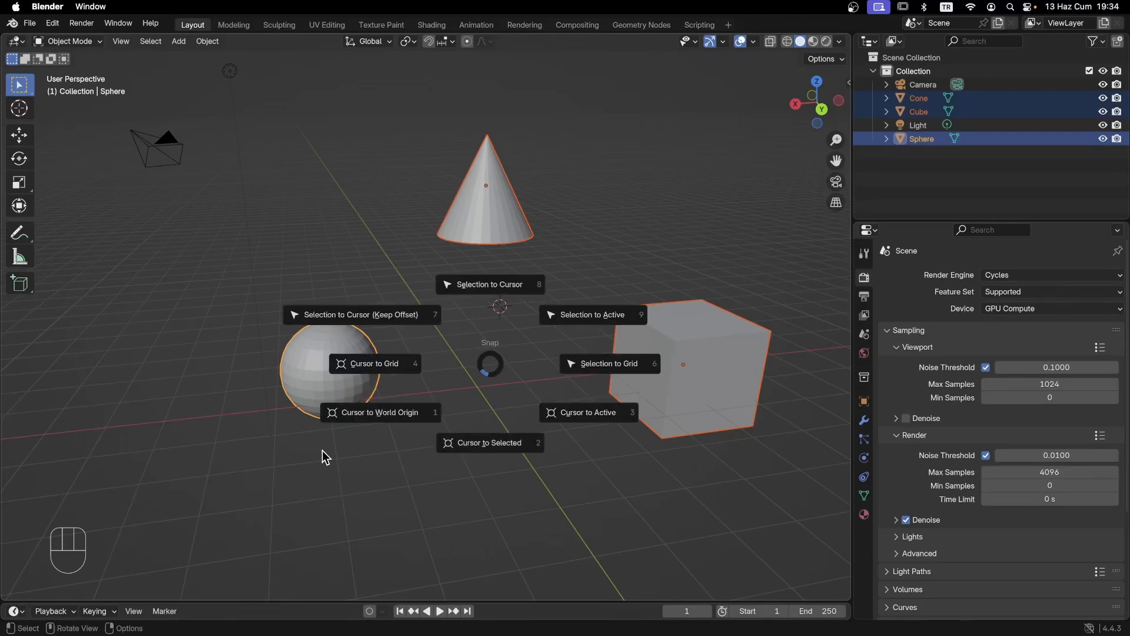
pyautogui.press('Escape')
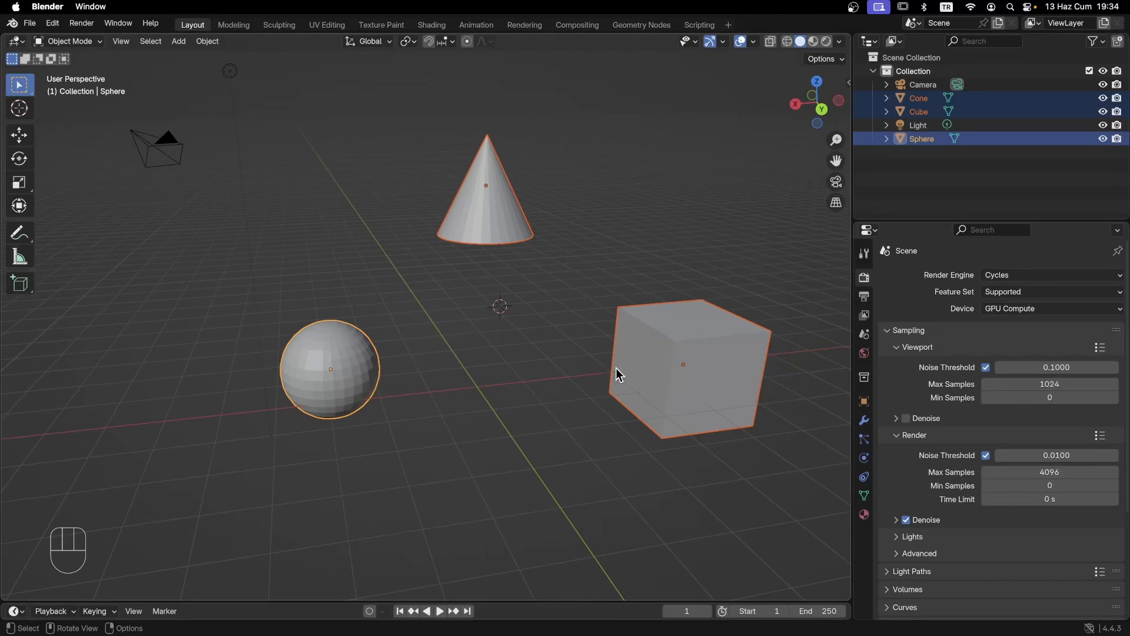
# Step: Snap the 3D cursor to the cube alone and then to the cone alone using Cursor to Selected
pyautogui.click(649, 346)
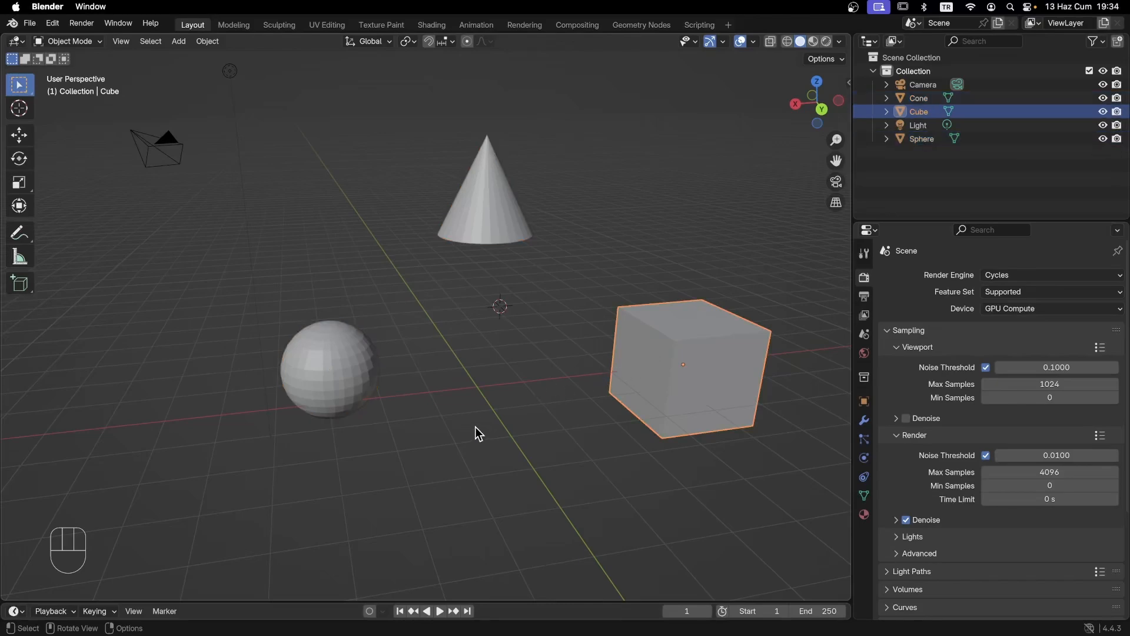
pyautogui.hotkey('shift', 's')
pyautogui.click(476, 507)
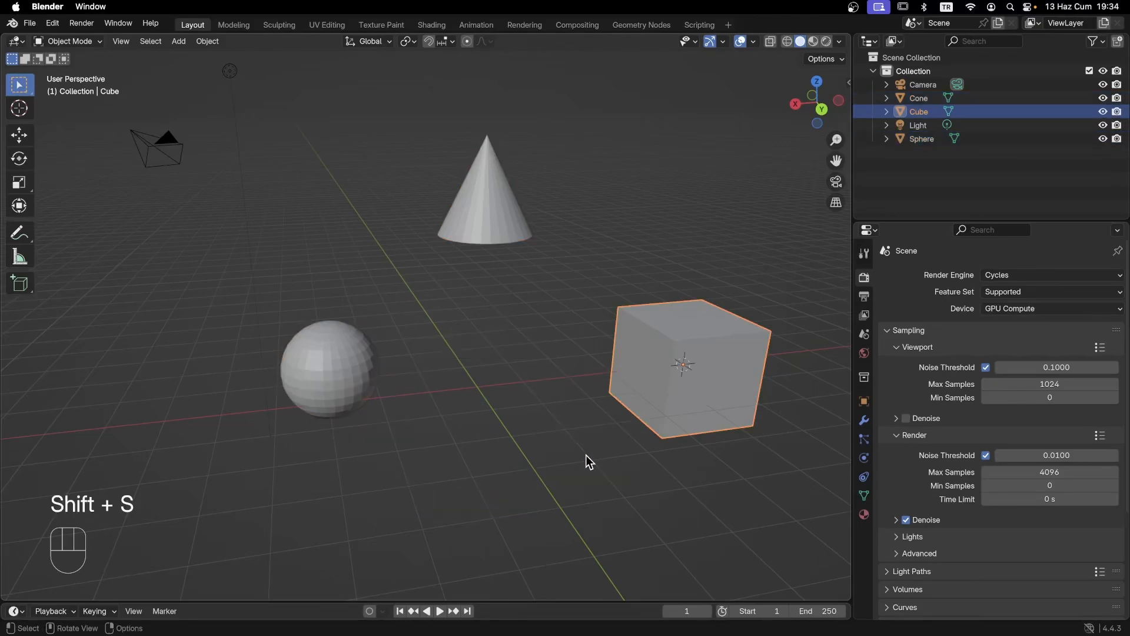
pyautogui.click(514, 229)
pyautogui.hotkey('shift', 's')
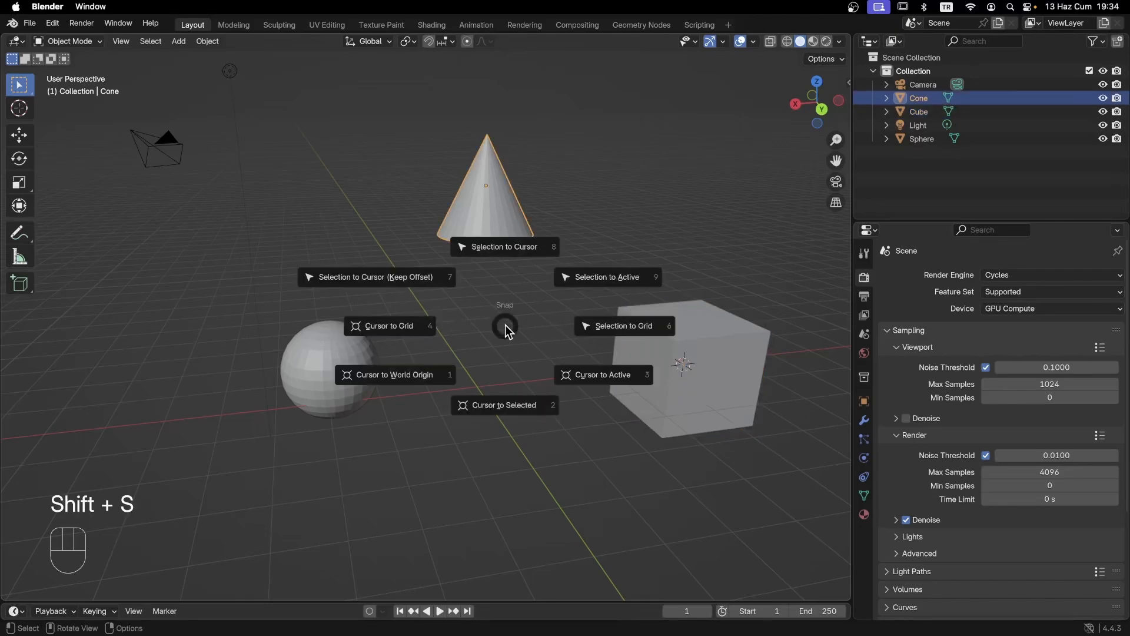
pyautogui.click(501, 404)
# Step: Select the sphere and cube with the cube active, and snap the 3D cursor midway between them using Cursor to Selected
pyautogui.click(324, 404)
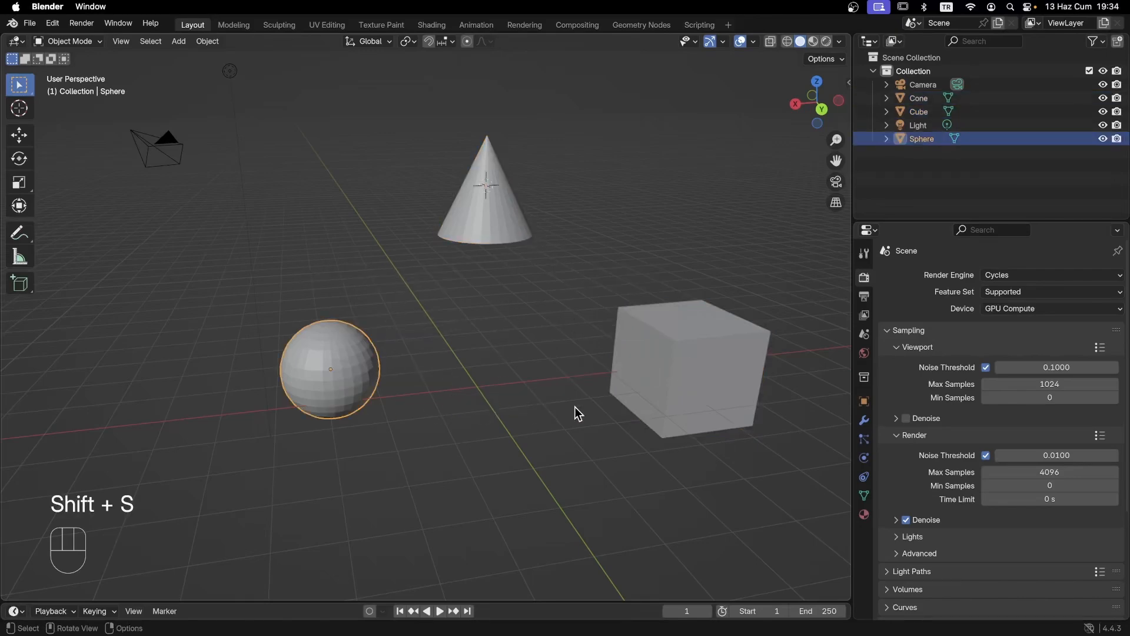
pyautogui.keyDown('shift'); pyautogui.click(646, 427); pyautogui.keyUp('shift')
pyautogui.hotkey('shift', 's')
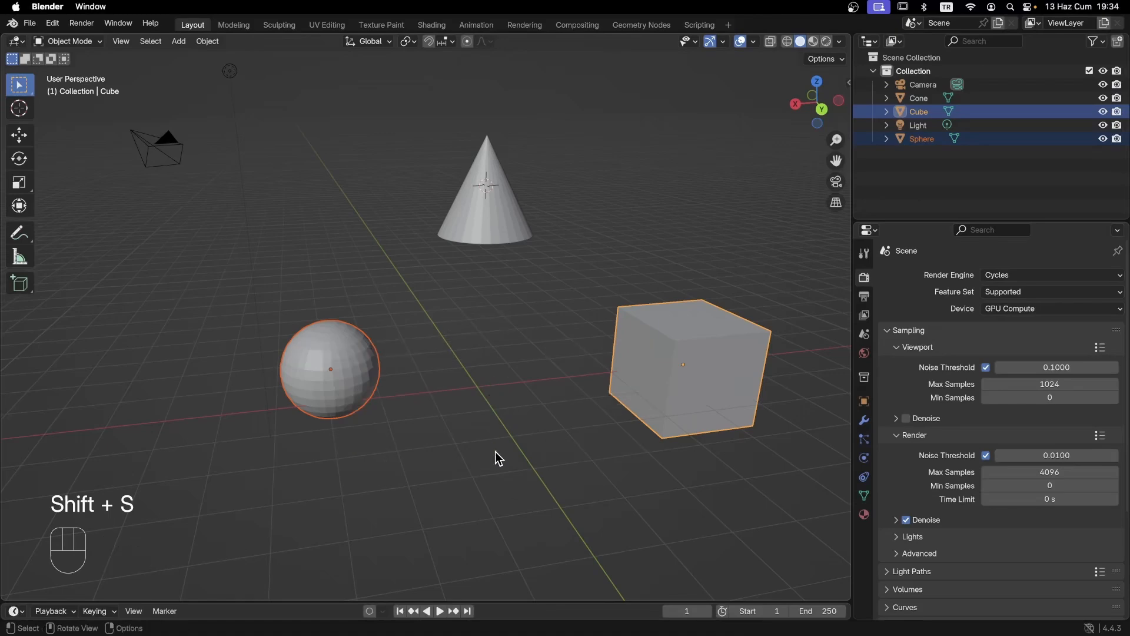
pyautogui.hotkey('shift', 's')
pyautogui.click(494, 495)
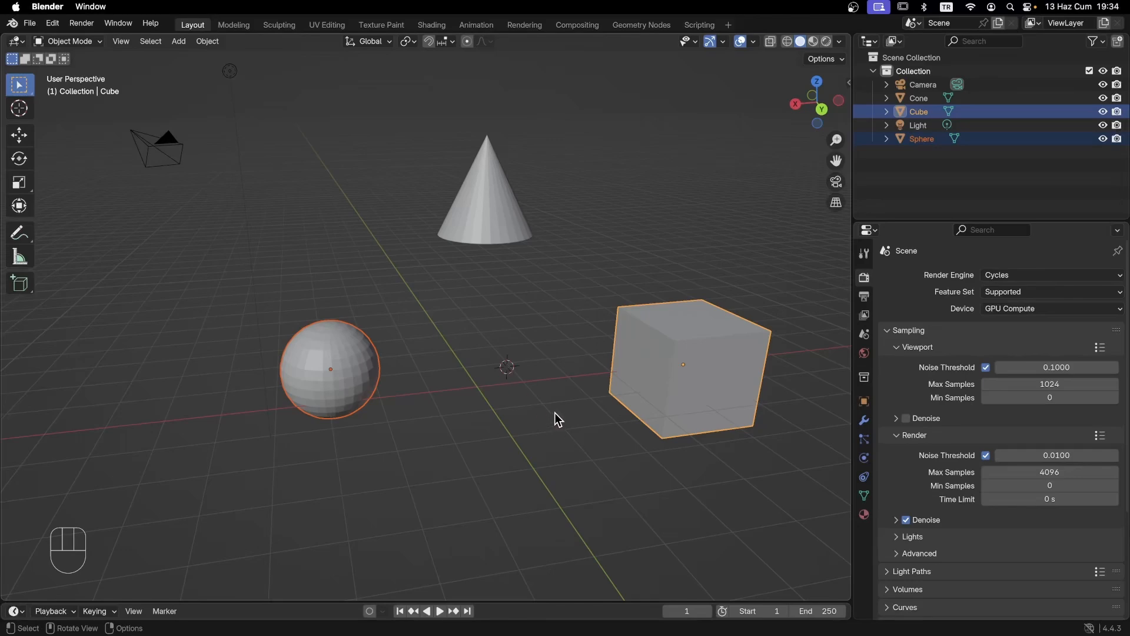
# Step: Snap the 3D cursor to the active cube while the sphere stays selected, using Cursor to Active
pyautogui.hotkey('shift', 's')
pyautogui.hotkey('shift', 's')
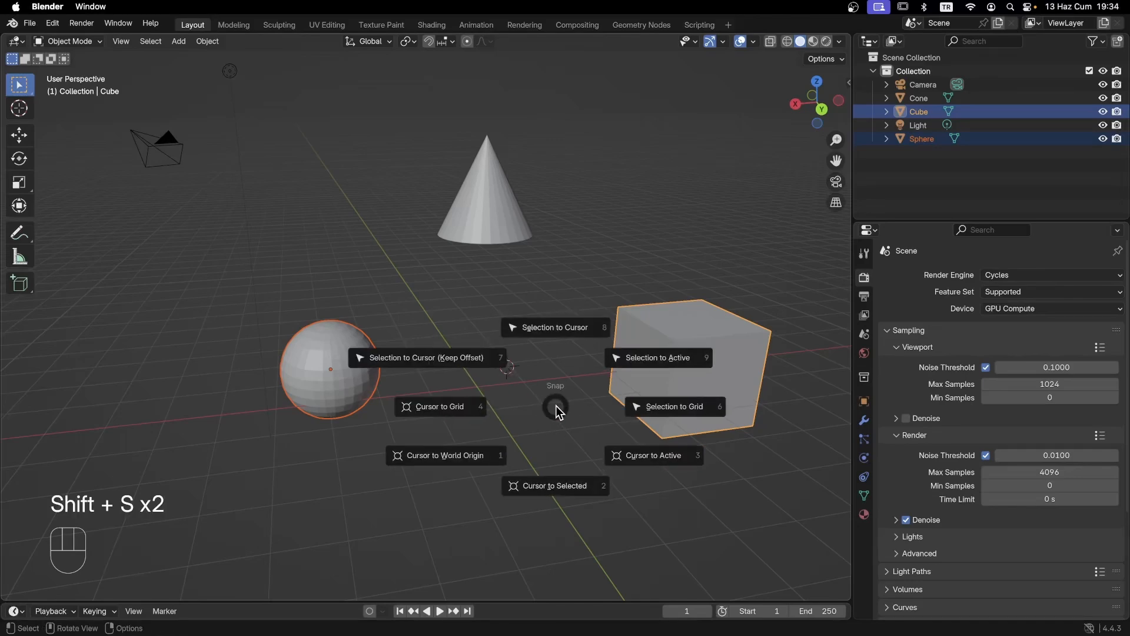
pyautogui.click(667, 458)
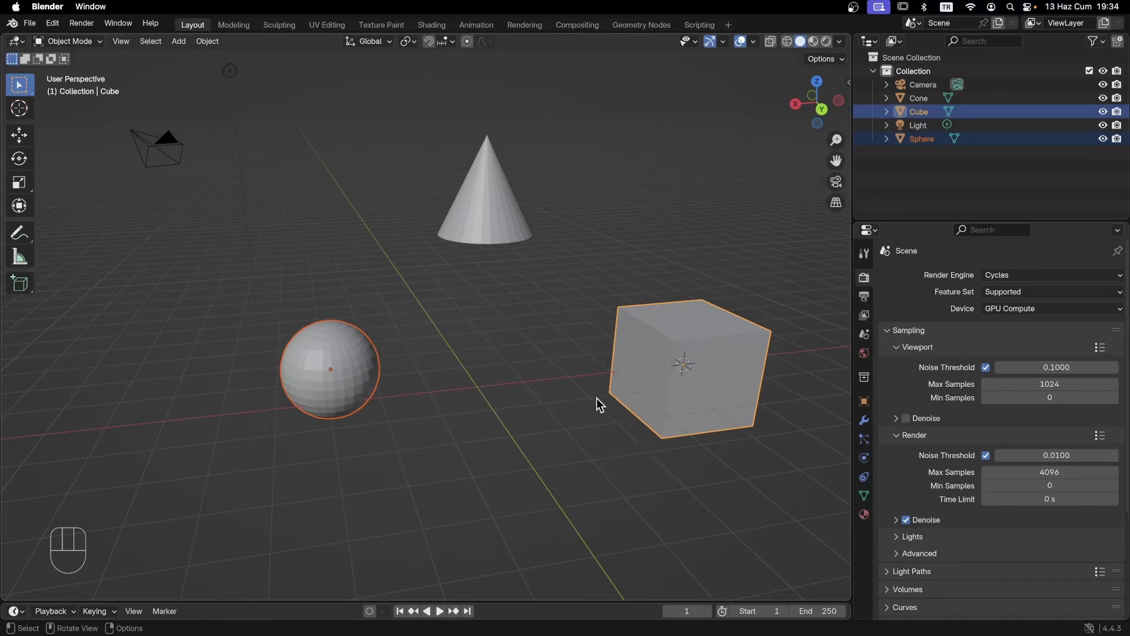
pyautogui.press('ctrl')
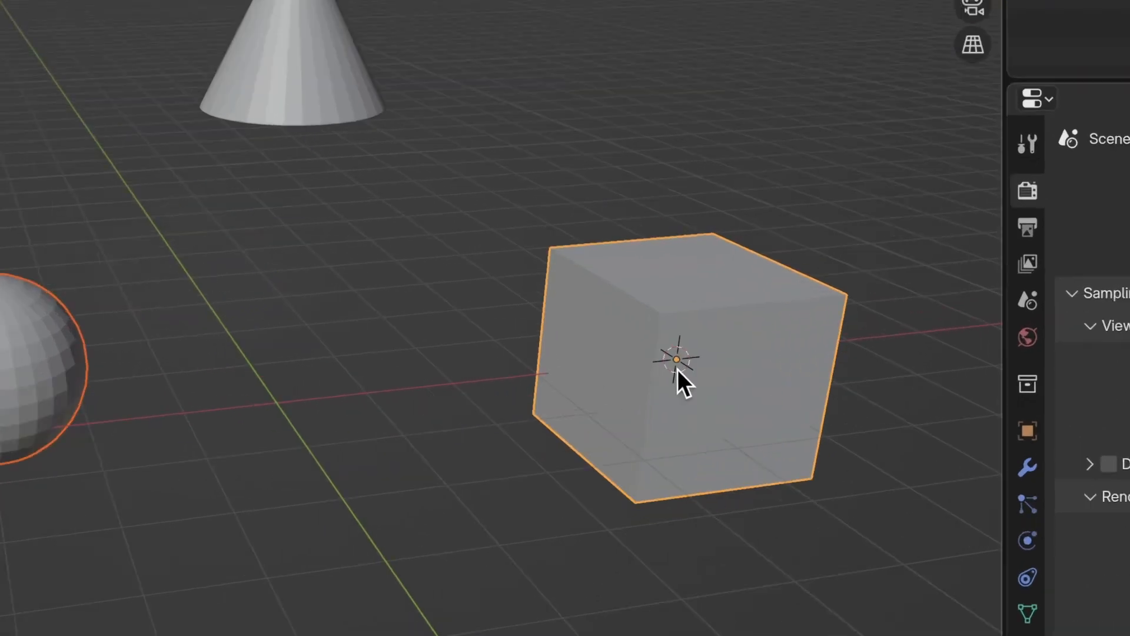
pyautogui.press('shift')
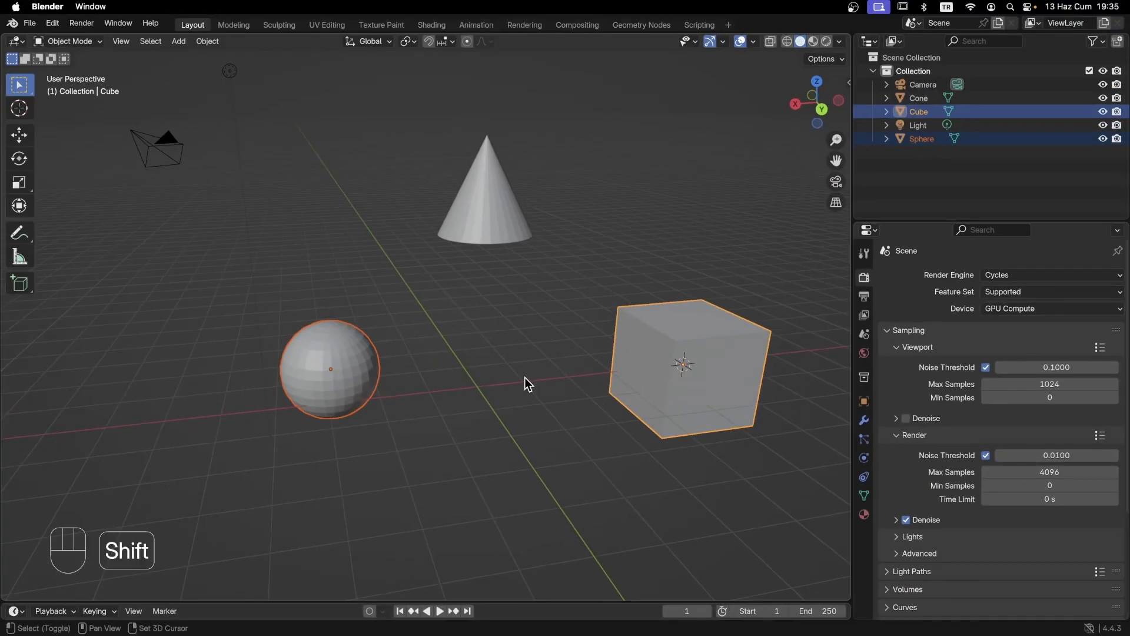
pyautogui.hotkey('shift', 's')
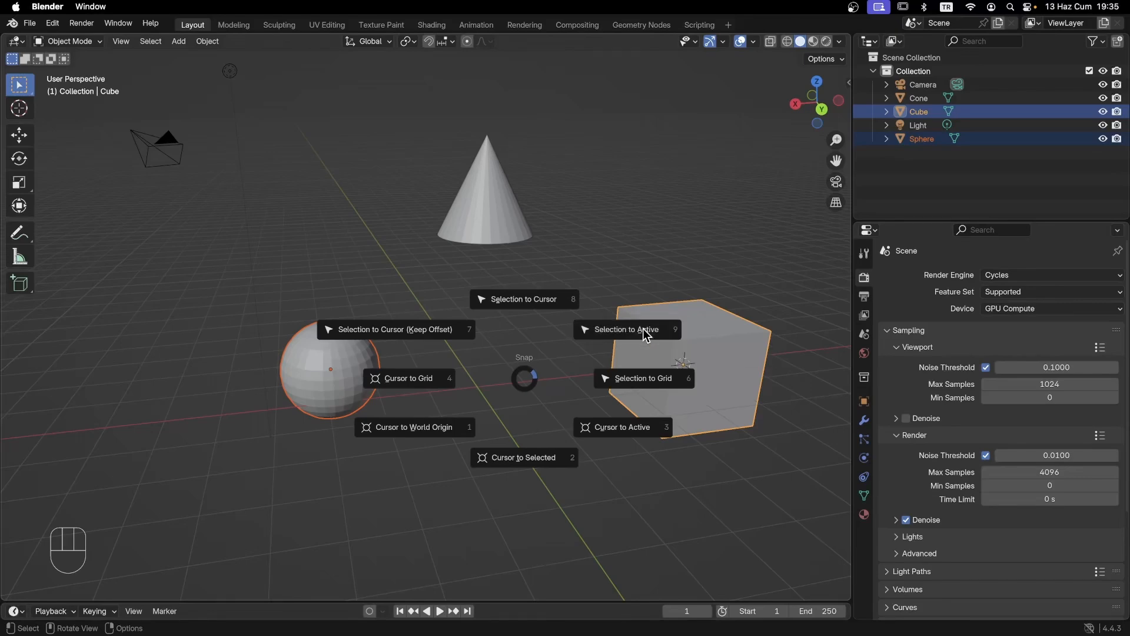
pyautogui.press('Escape')
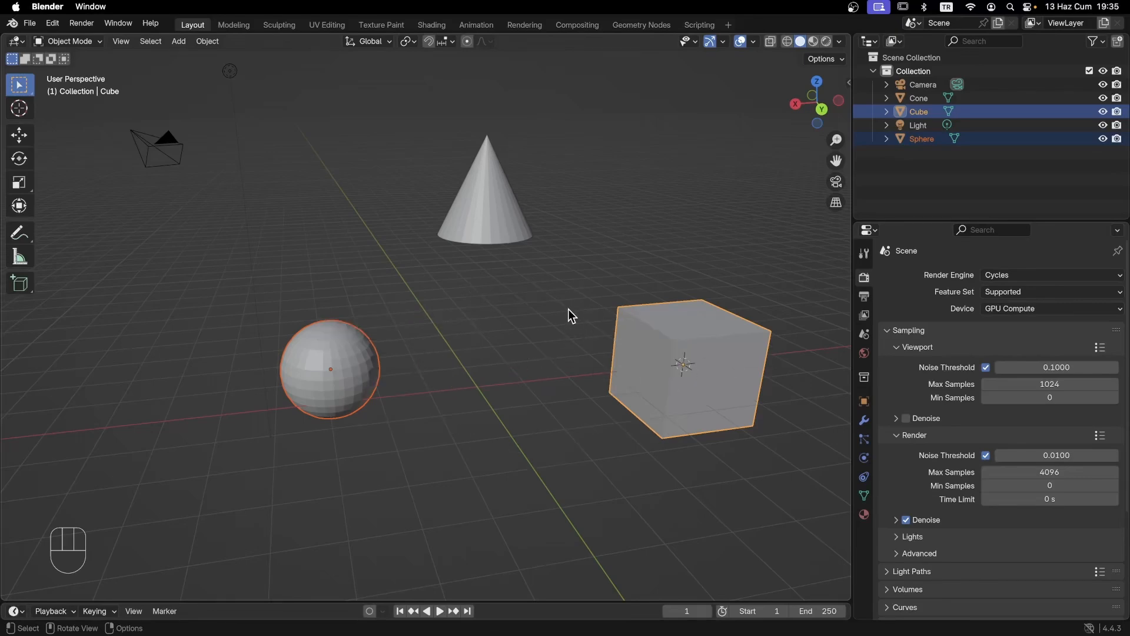
# Step: Box-select the cone, cube, sphere and light and delete them all, keeping only the camera
pyautogui.keyDown('shift'); pyautogui.moveTo(567, 308); pyautogui.dragTo(510, 326, button='middle'); pyautogui.keyUp('shift')
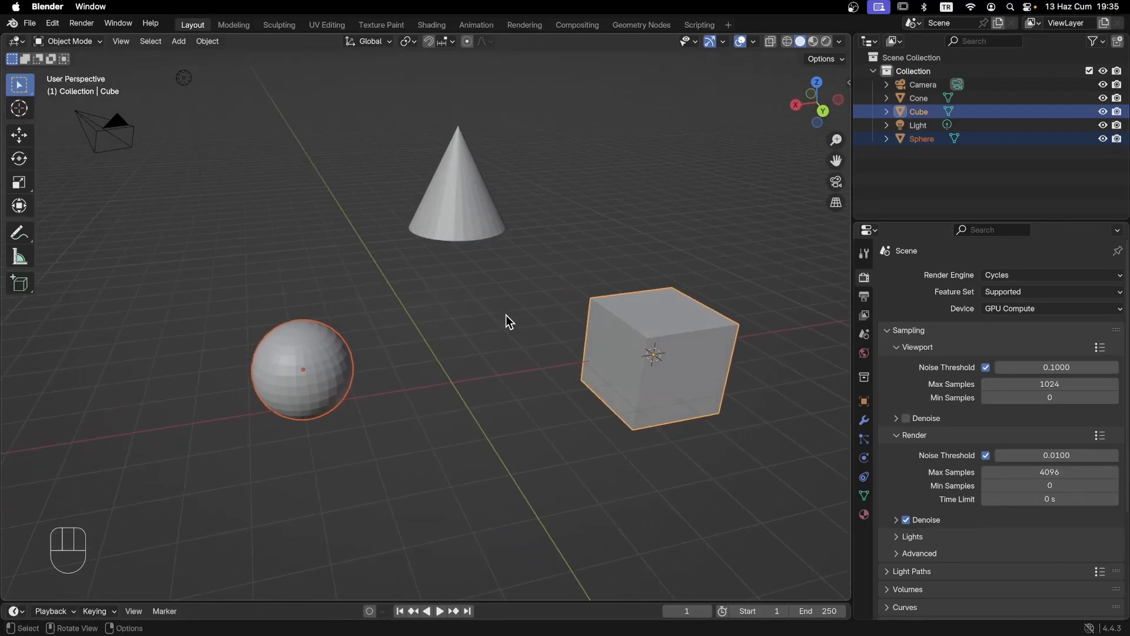
pyautogui.scroll(-2, 476, 310)
pyautogui.moveTo(289, 198); pyautogui.dragTo(641, 468)
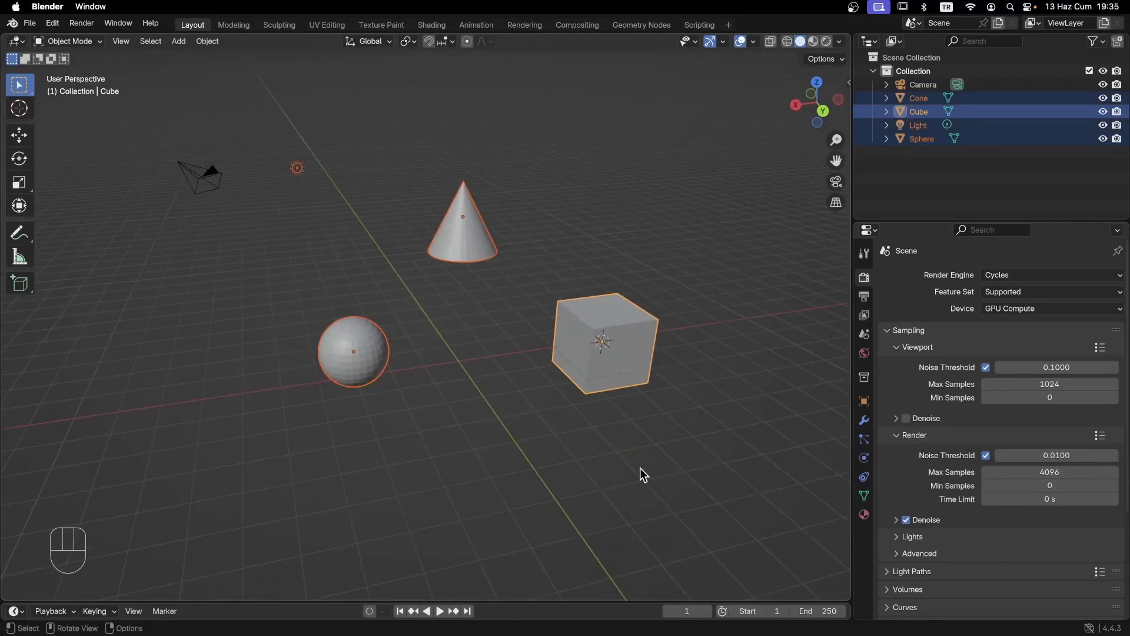
pyautogui.press('Delete')
# Step: Snap the 3D cursor to the world origin
pyautogui.scroll(2, 422, 340)
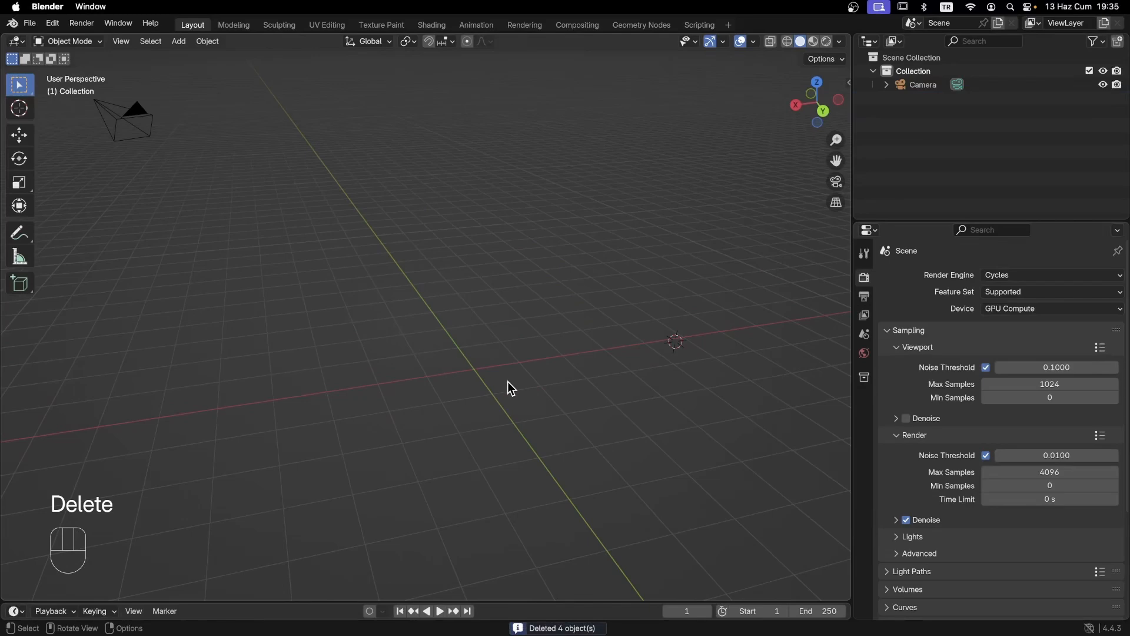
pyautogui.hotkey('shift', 's')
pyautogui.click(398, 429)
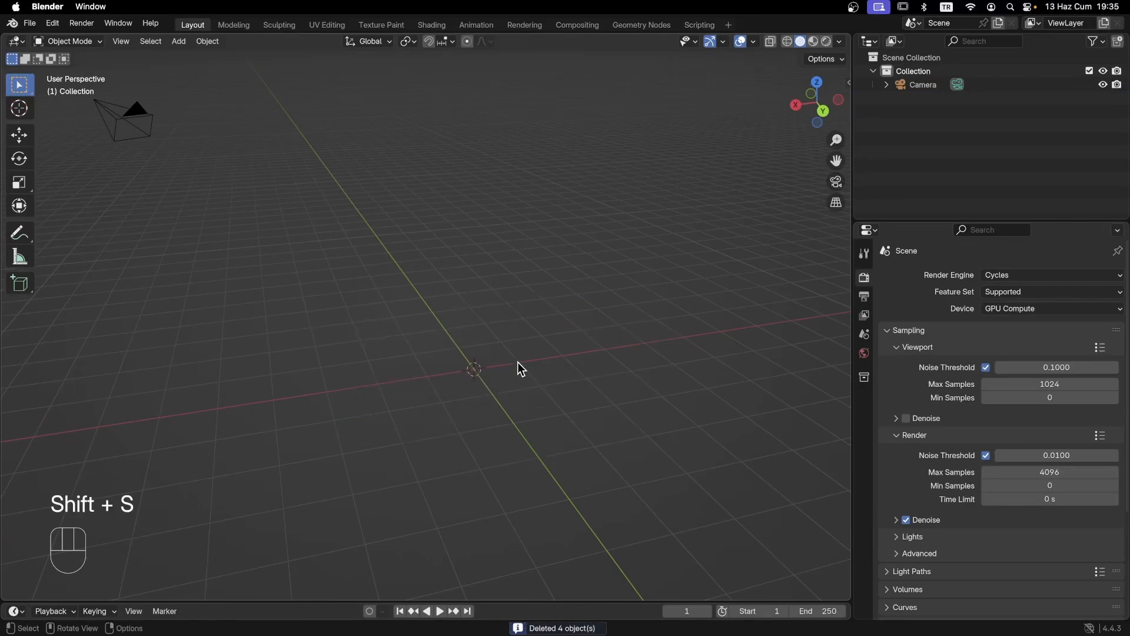
# Step: Add a cone mesh at the 3D cursor and examine its Add Cone creation settings
pyautogui.moveTo(518, 362)
pyautogui.keyDown('shift'); pyautogui.mouseDown(button='middle')
pyautogui.moveTo(502, 397)
pyautogui.moveTo(532, 336)
pyautogui.moveTo(539, 355)
pyautogui.moveTo(526, 295)
pyautogui.moveTo(504, 379)
pyautogui.moveTo(502, 353)
pyautogui.mouseUp(button='middle'); pyautogui.keyUp('shift')
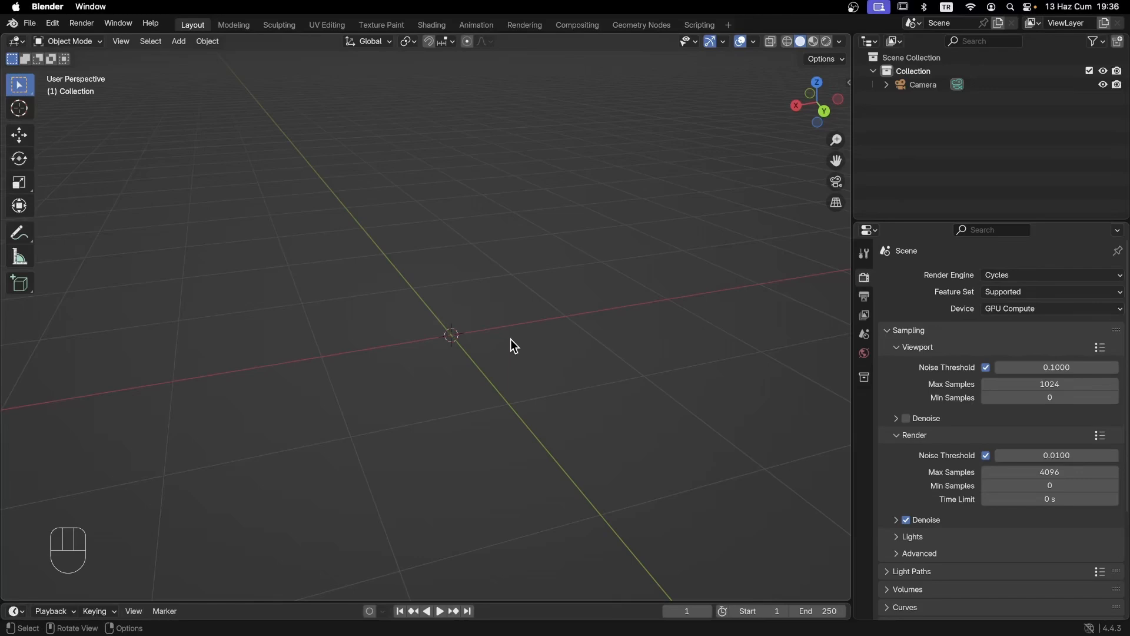
pyautogui.hotkey('shift', 'a')
pyautogui.moveTo(541, 347)
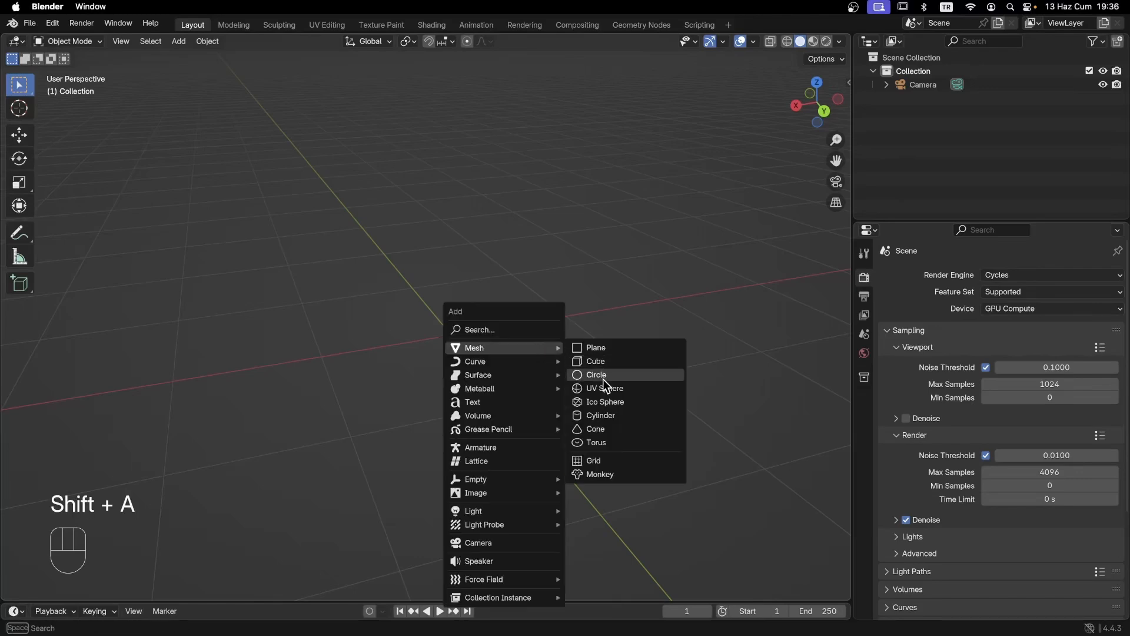
pyautogui.click(596, 430)
pyautogui.scroll(-4, 605, 340)
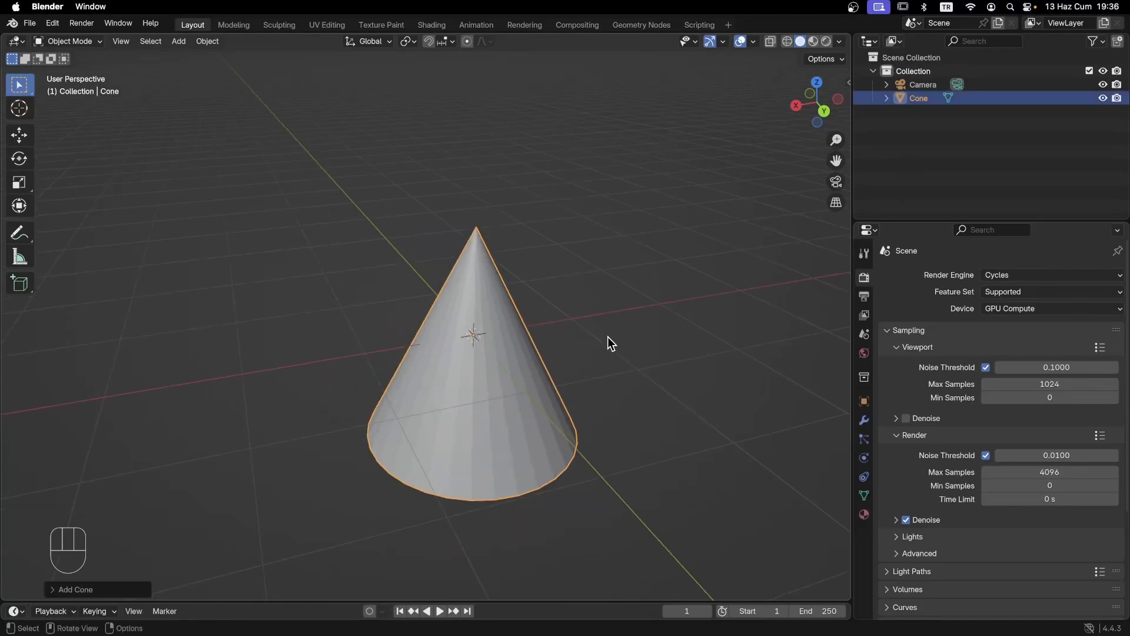
pyautogui.keyDown('shift'); pyautogui.moveTo(602, 340); pyautogui.dragTo(418, 300, button='middle'); pyautogui.keyUp('shift')
pyautogui.keyDown('shift'); pyautogui.moveTo(546, 319); pyautogui.dragTo(605, 324, button='middle'); pyautogui.keyUp('shift')
pyautogui.moveTo(530, 323); pyautogui.dragTo(595, 348, button='middle')
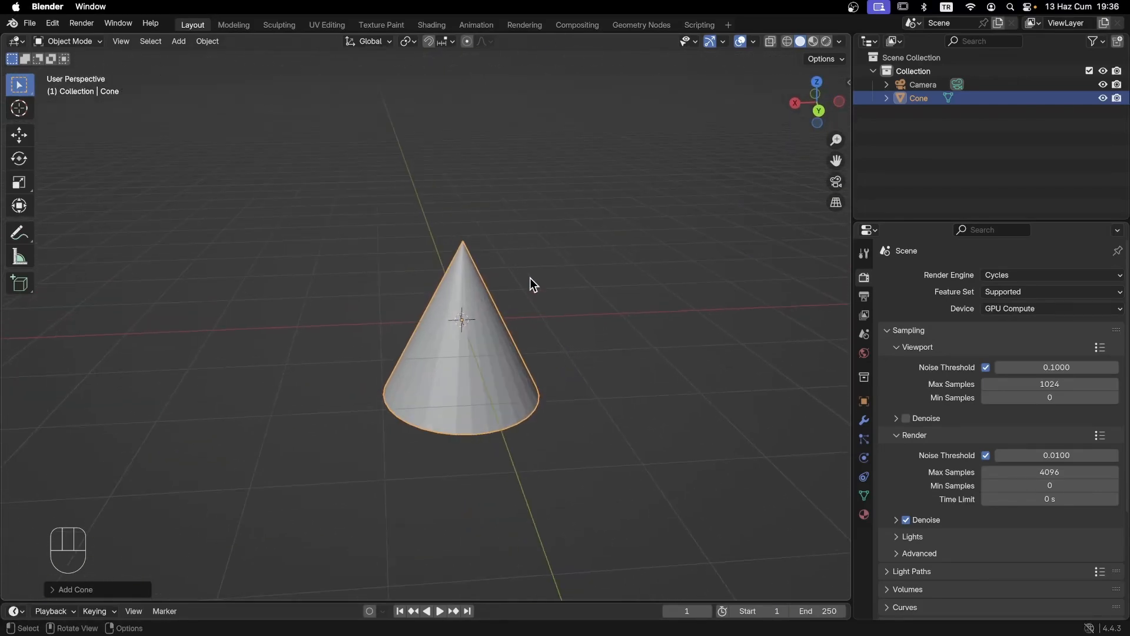
pyautogui.click(54, 589)
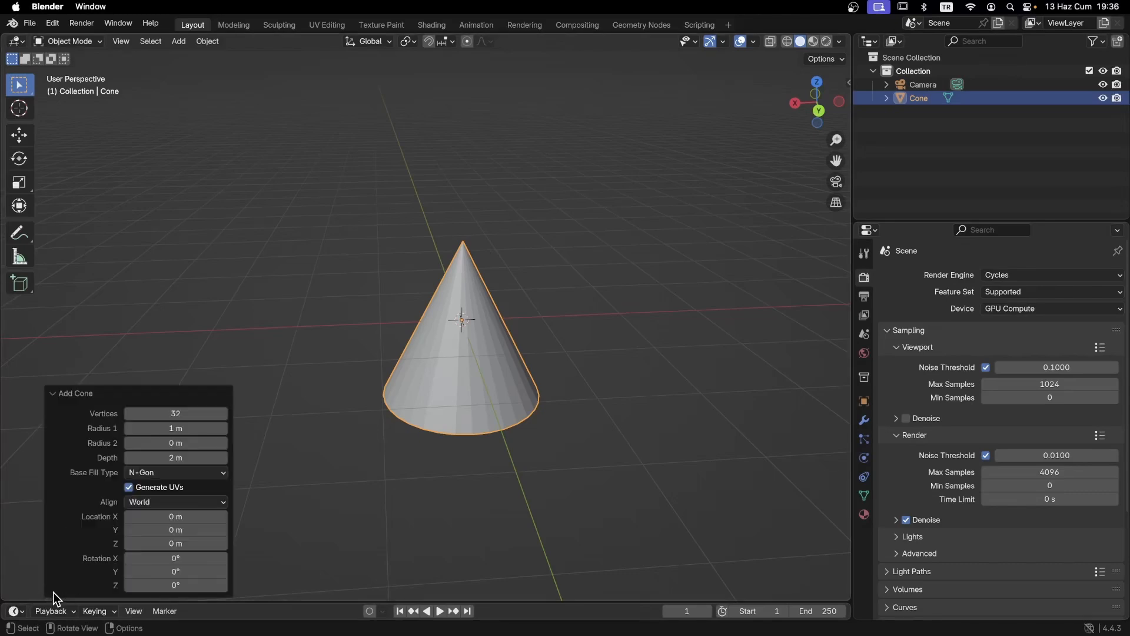
pyautogui.click(51, 393)
pyautogui.moveTo(436, 389); pyautogui.dragTo(462, 386, button='middle')
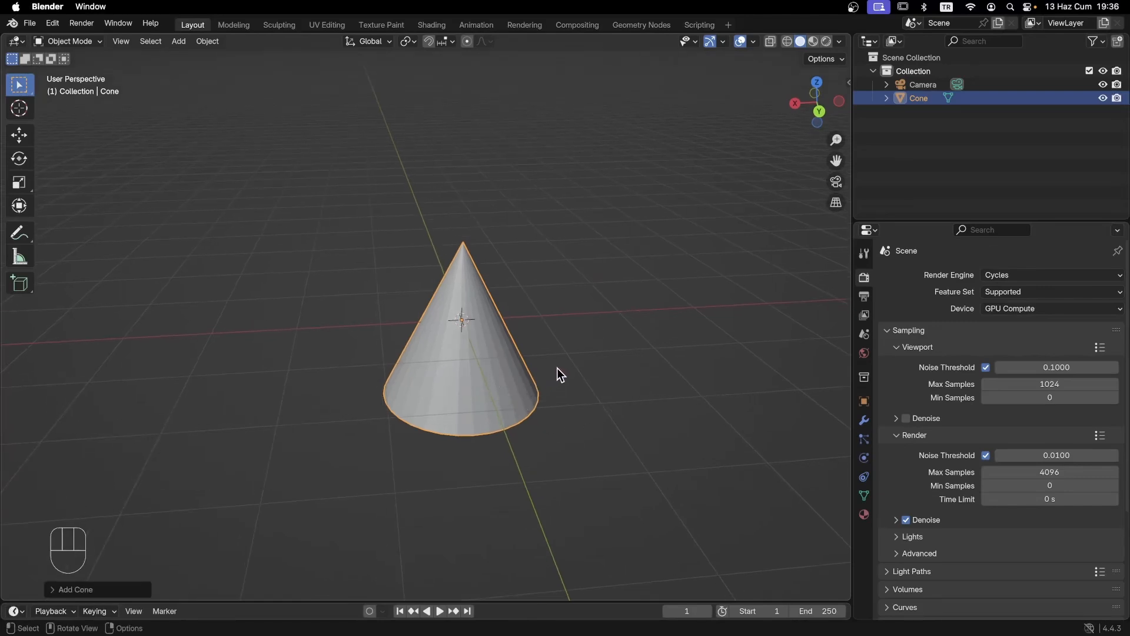
# Step: Try moving the cone slightly off the world origin, and undo both the move and the cone's creation
pyautogui.press('g')
pyautogui.click(584, 358)
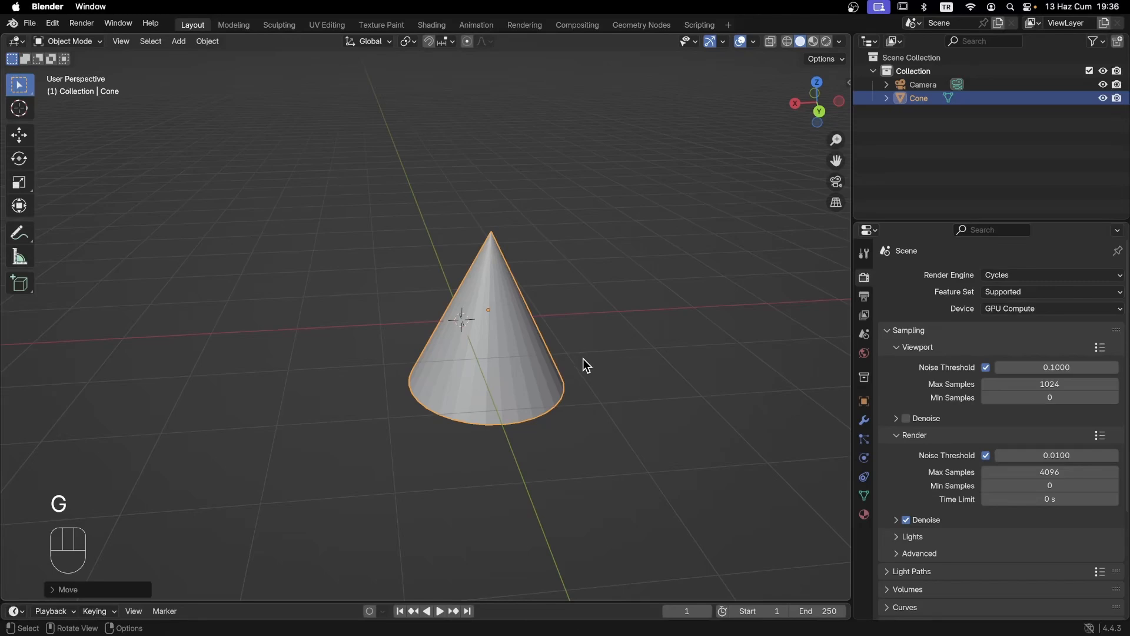
pyautogui.click(53, 589)
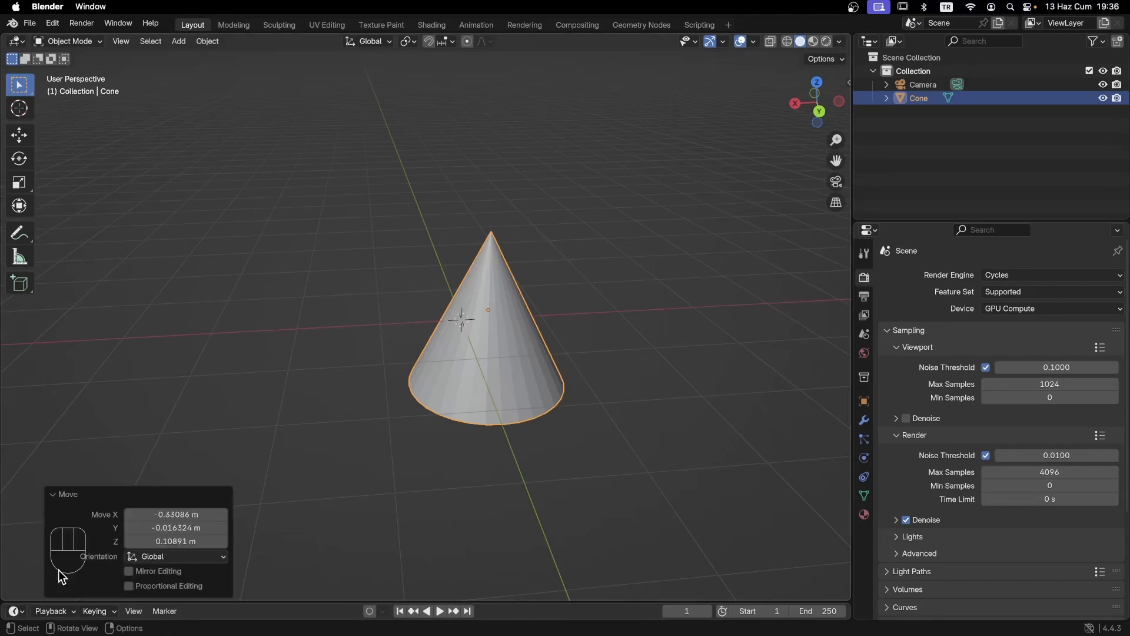
pyautogui.click(53, 495)
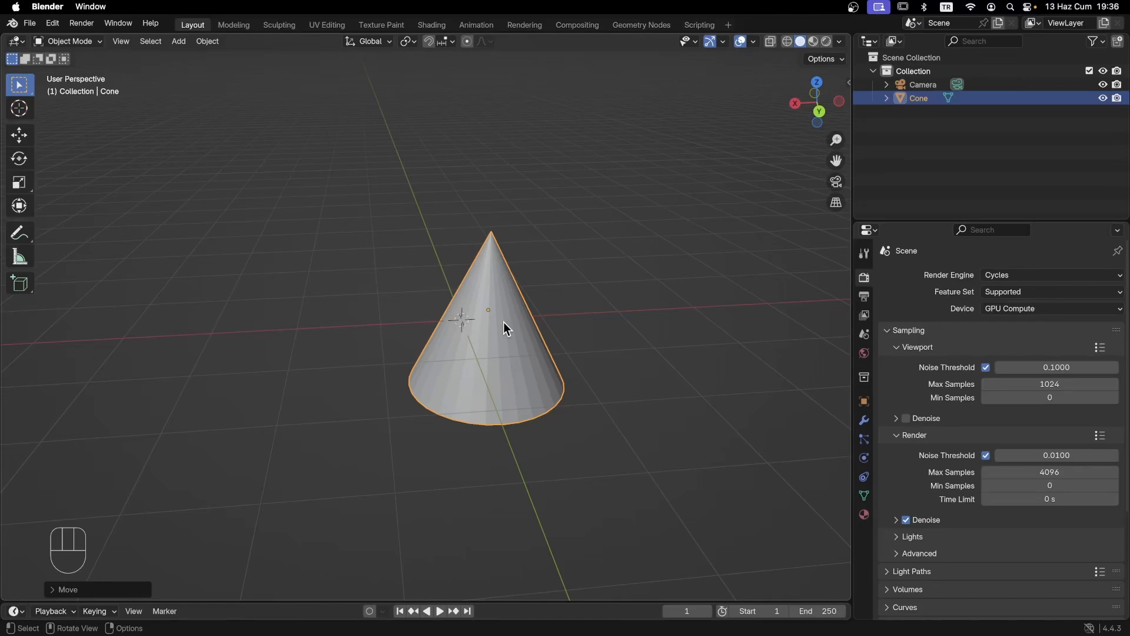
pyautogui.hotkey('ctrl', 'z')
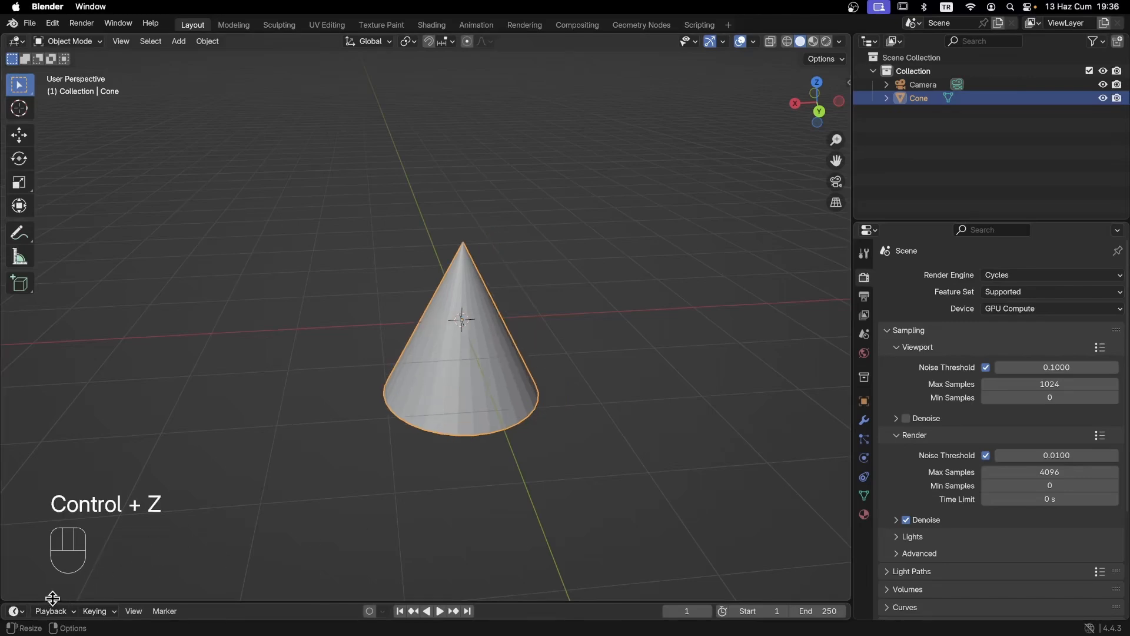
pyautogui.hotkey('ctrl', 'z')
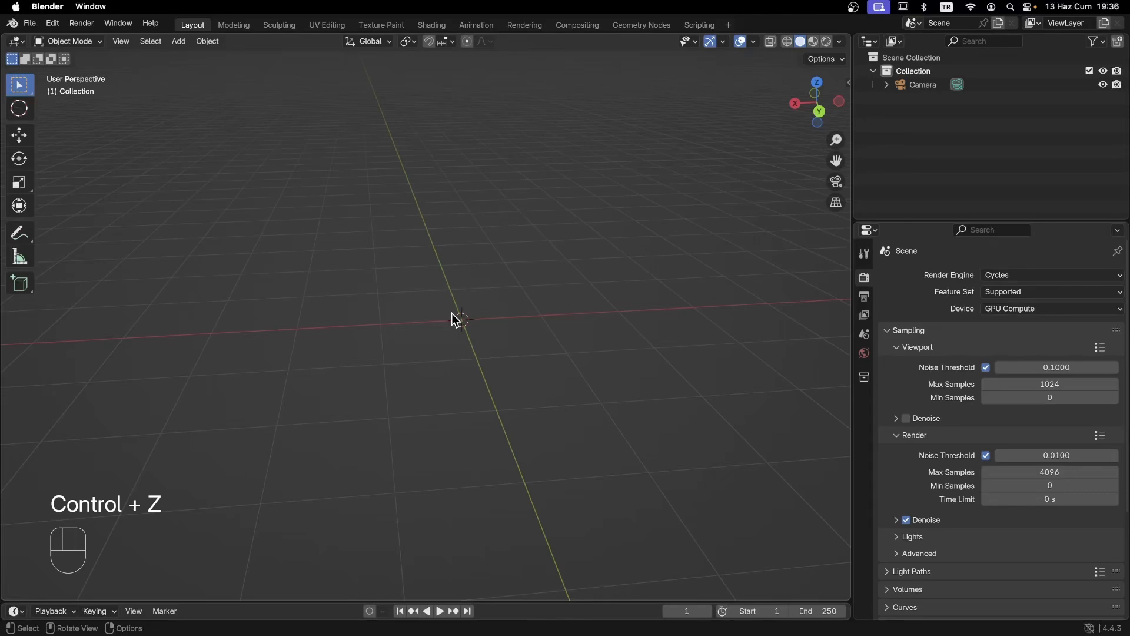
# Step: Add a cone mesh at the world origin with its Align option set to 3D Cursor, and deselect it
pyautogui.hotkey('shift', 'a')
pyautogui.moveTo(523, 340)
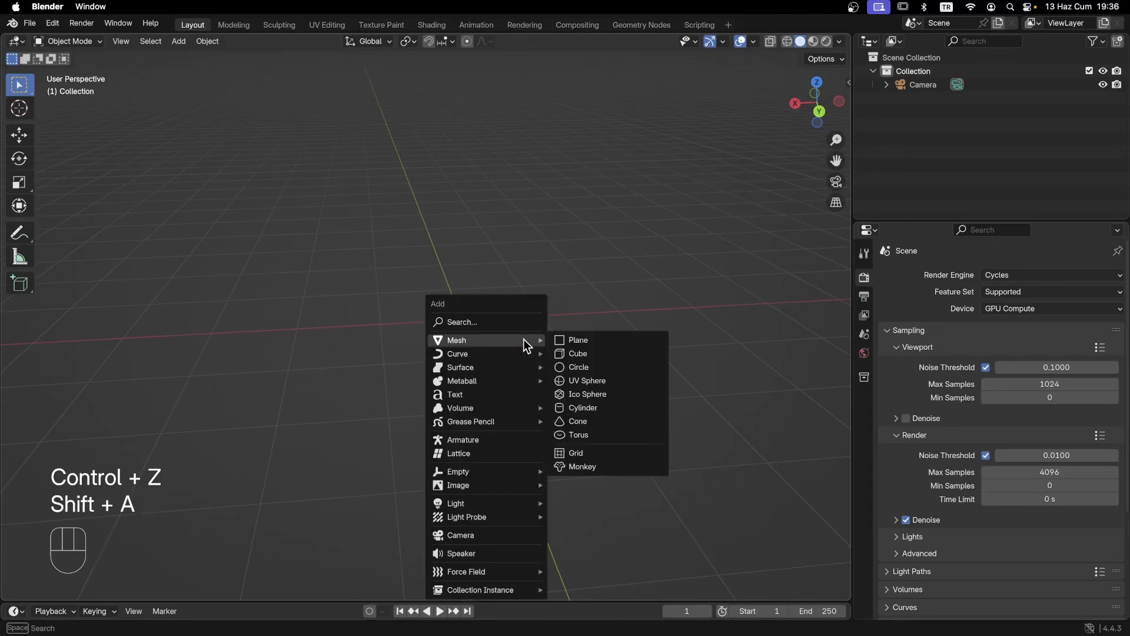
pyautogui.click(583, 422)
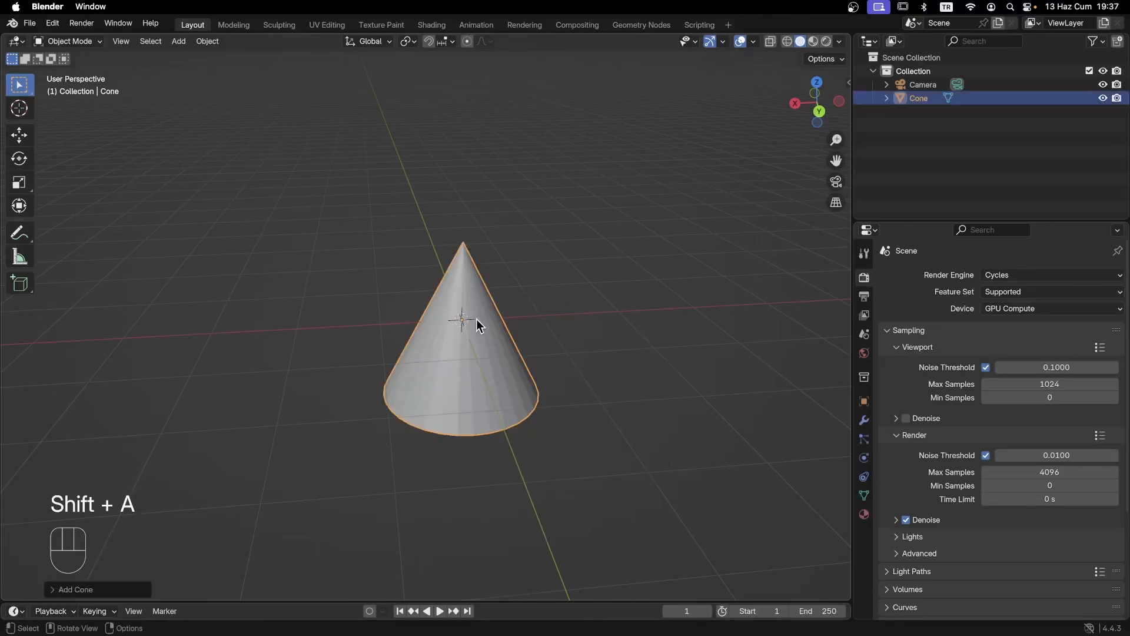
pyautogui.click(52, 590)
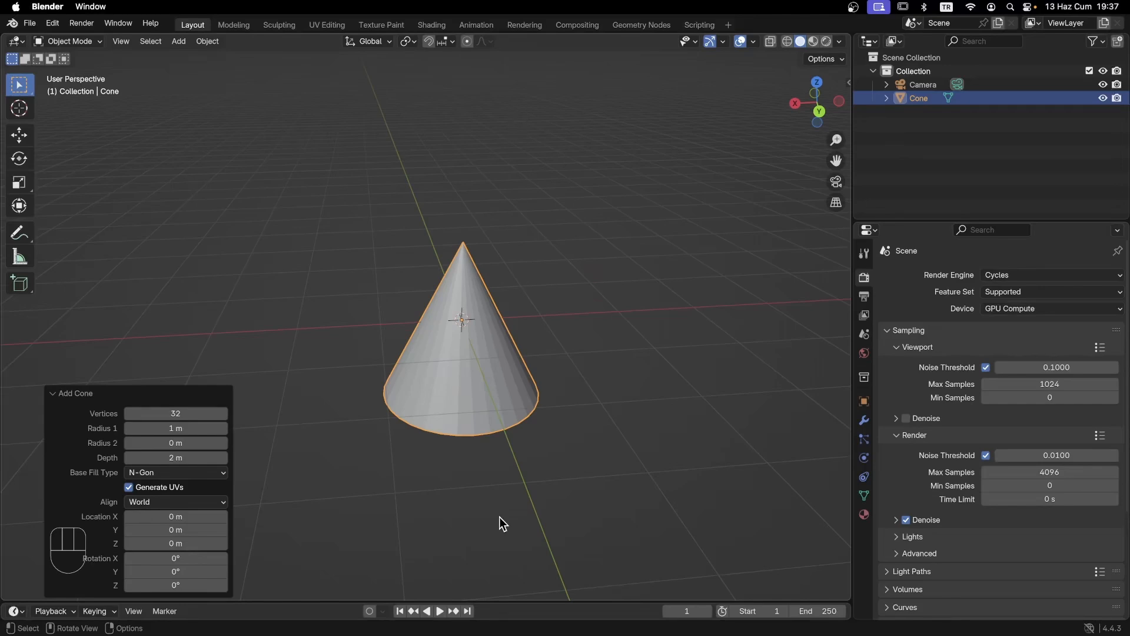
pyautogui.click(154, 503)
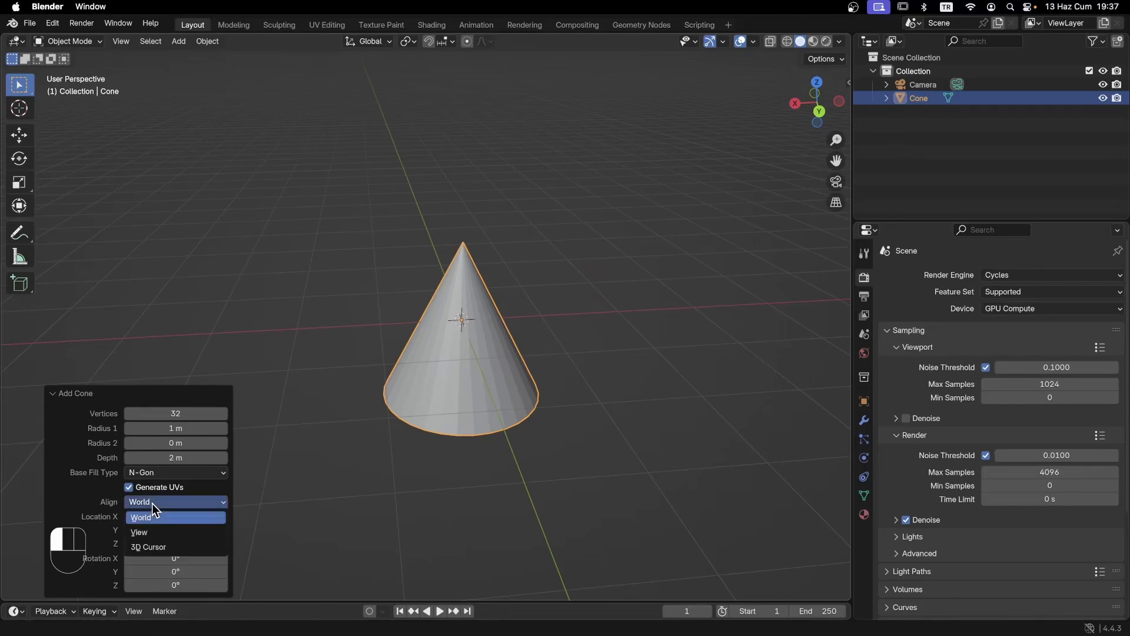
pyautogui.click(152, 547)
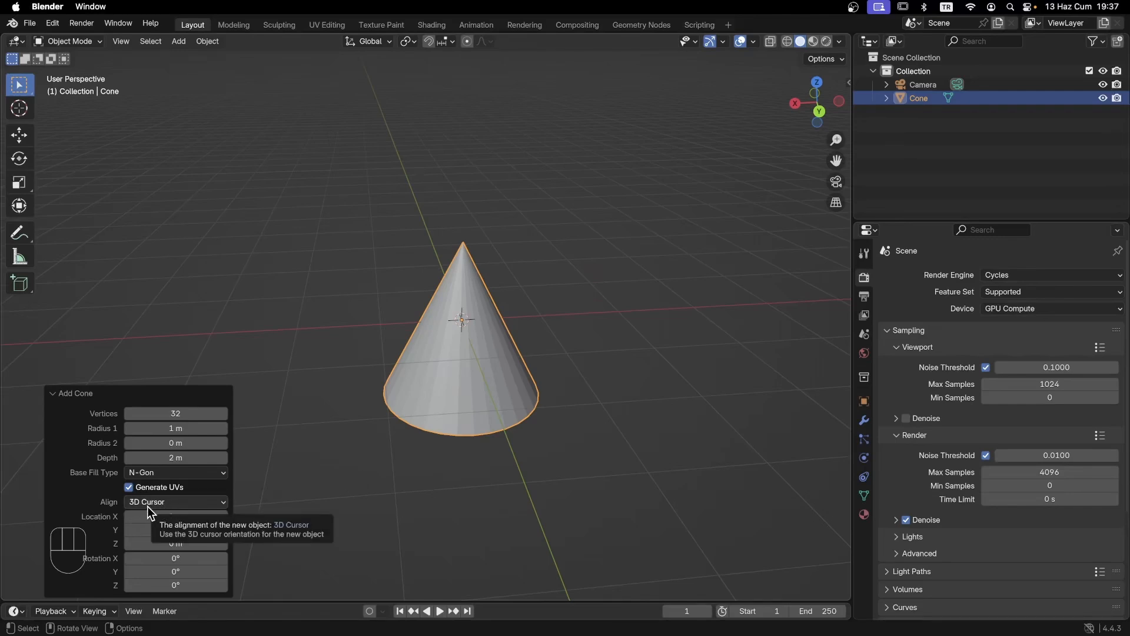
pyautogui.click(356, 484)
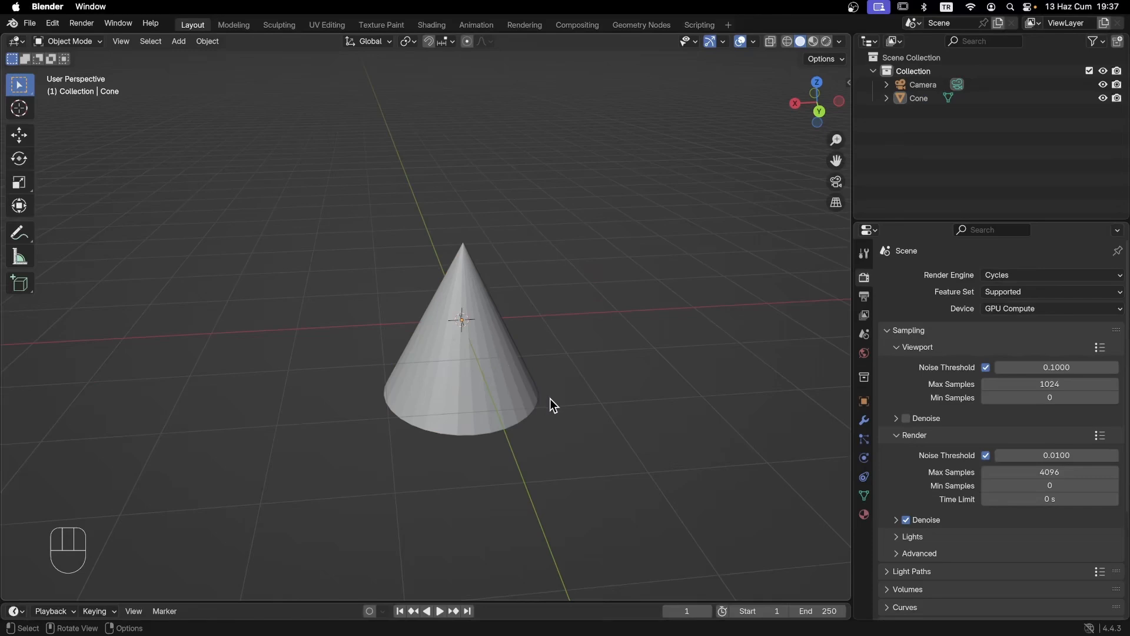
# Step: Delete the cone from the scene
pyautogui.click(532, 375)
pyautogui.press('x')
pyautogui.click(533, 376)
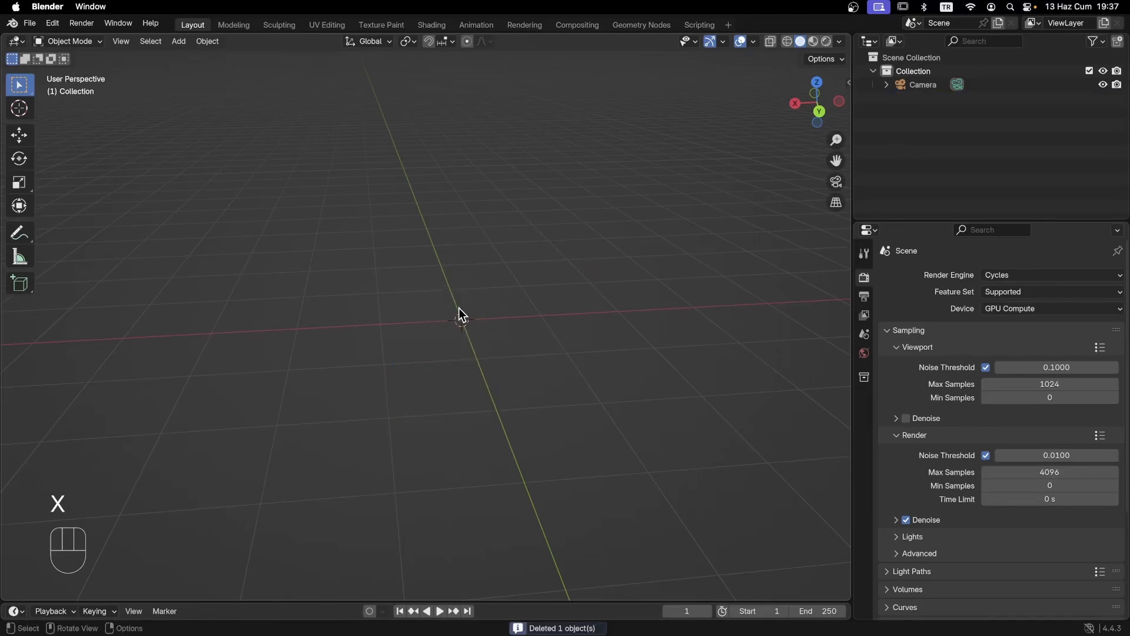
# Step: Display the 3D cursor's location and rotation values in the viewport's View settings
pyautogui.moveTo(462, 328)
pyautogui.mouseDown(button='middle')
pyautogui.moveTo(522, 345)
pyautogui.moveTo(514, 365)
pyautogui.moveTo(477, 345)
pyautogui.moveTo(443, 353)
pyautogui.moveTo(551, 366)
pyautogui.moveTo(421, 343)
pyautogui.moveTo(477, 332)
pyautogui.mouseUp(button='middle')
pyautogui.scroll(-1, 439, 332)
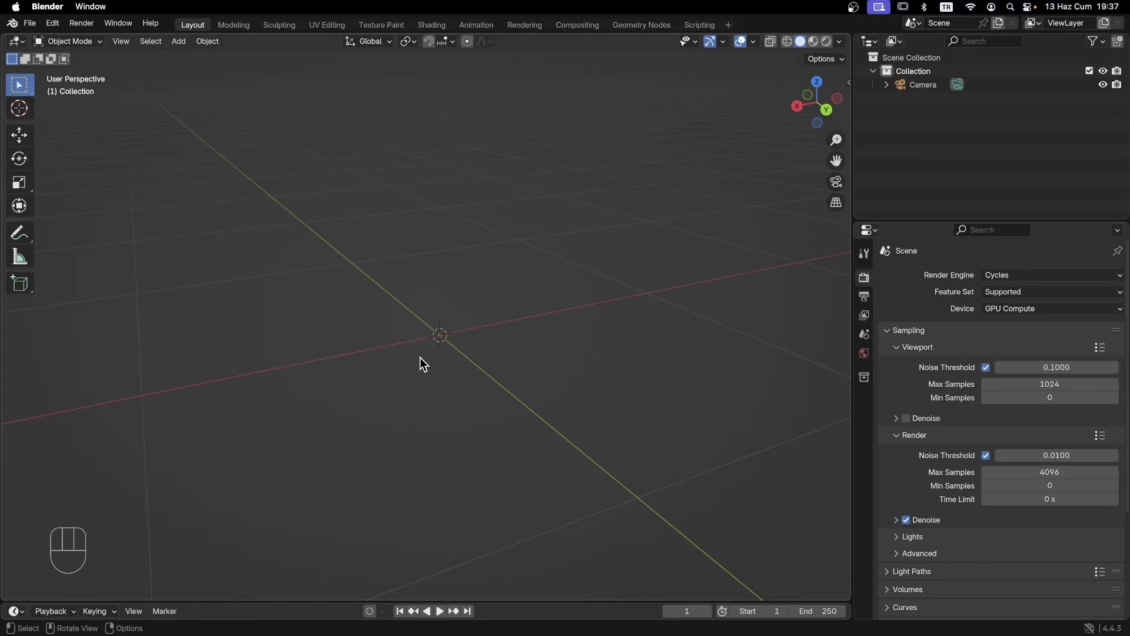
pyautogui.press('n')
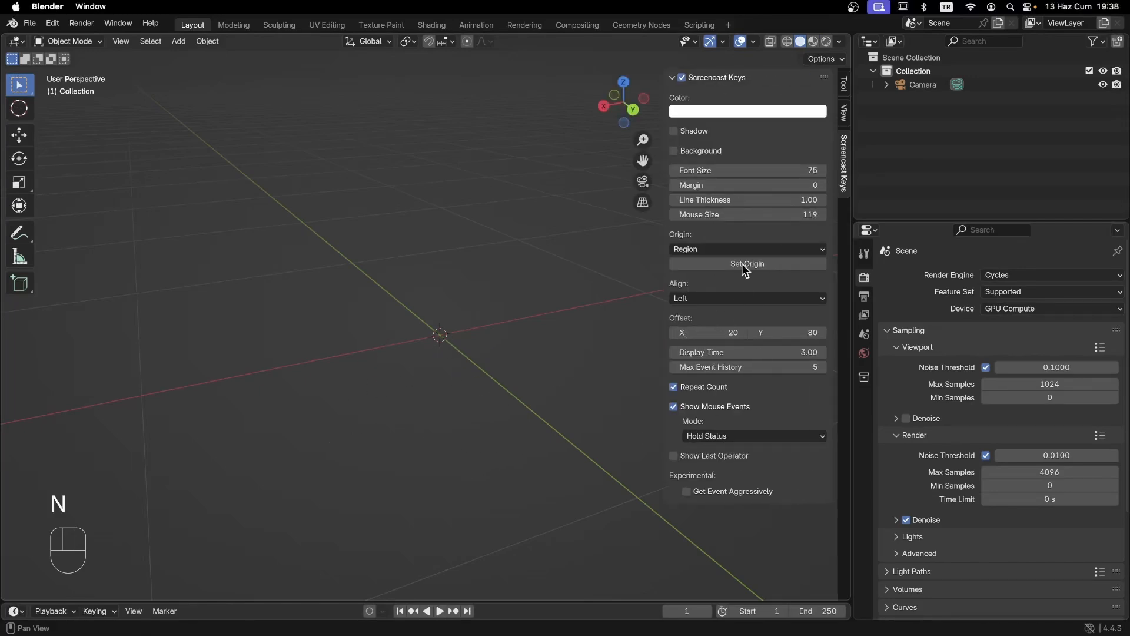
pyautogui.click(846, 114)
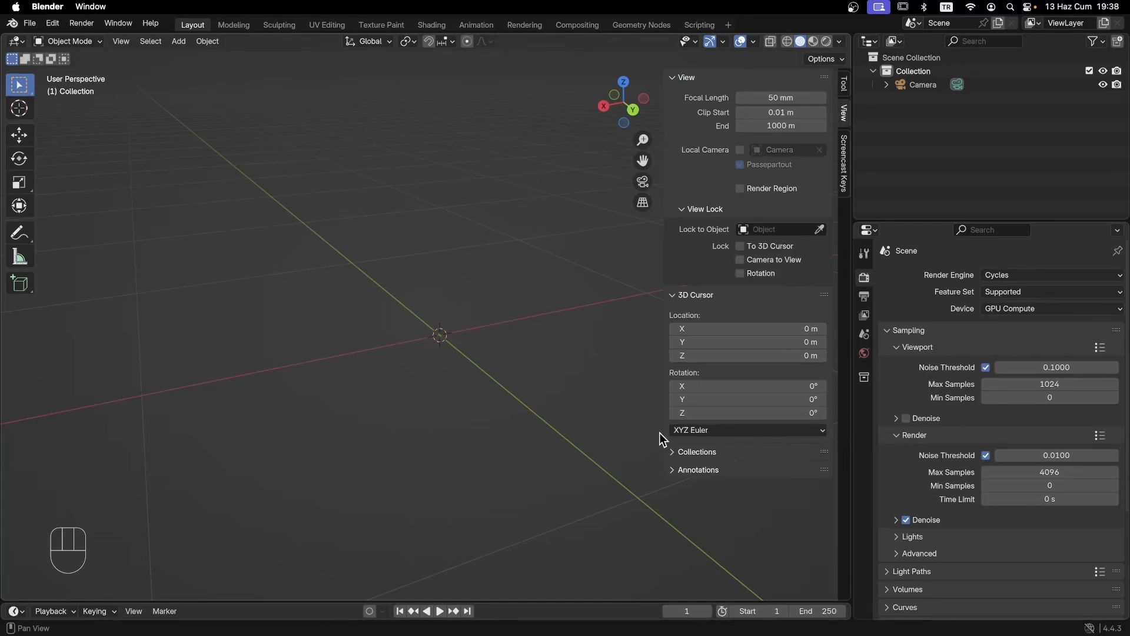
# Step: Rotate the 3D cursor freely to about -4° on X, 184° on Y and 270° on Z
pyautogui.moveTo(720, 413)
pyautogui.mouseDown()
pyautogui.moveTo(769, 414)
pyautogui.moveTo(723, 413)
pyautogui.mouseUp()
pyautogui.keyDown('ctrl'); pyautogui.scroll(5, 442, 341); pyautogui.keyUp('ctrl')
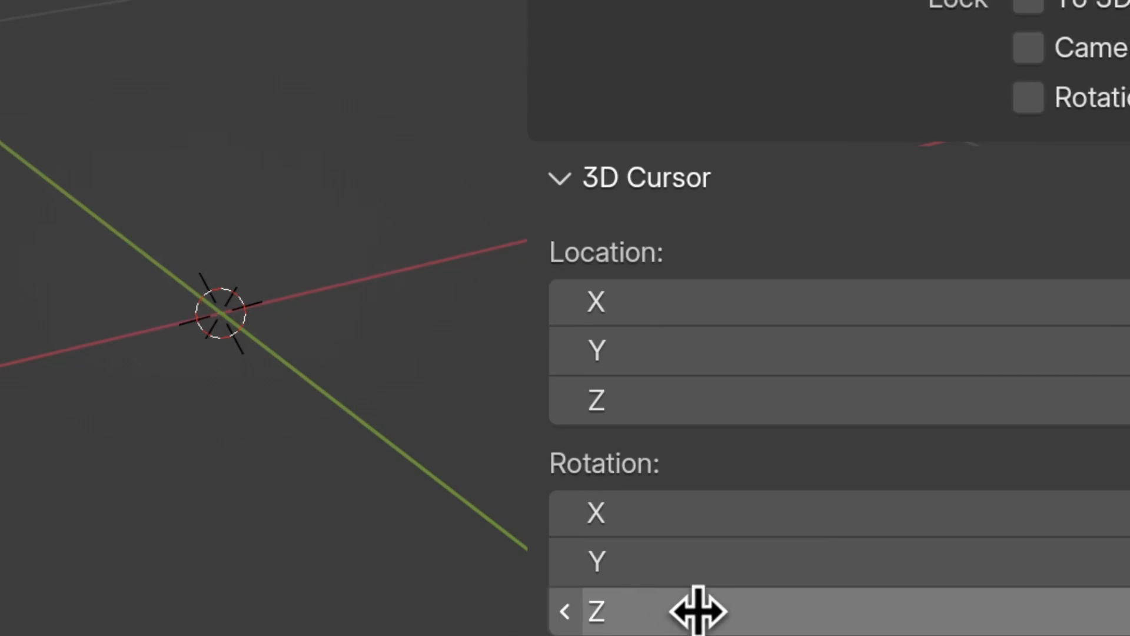
pyautogui.moveTo(696, 610); pyautogui.dragTo(668, 558)
pyautogui.moveTo(669, 512); pyautogui.dragTo(696, 540)
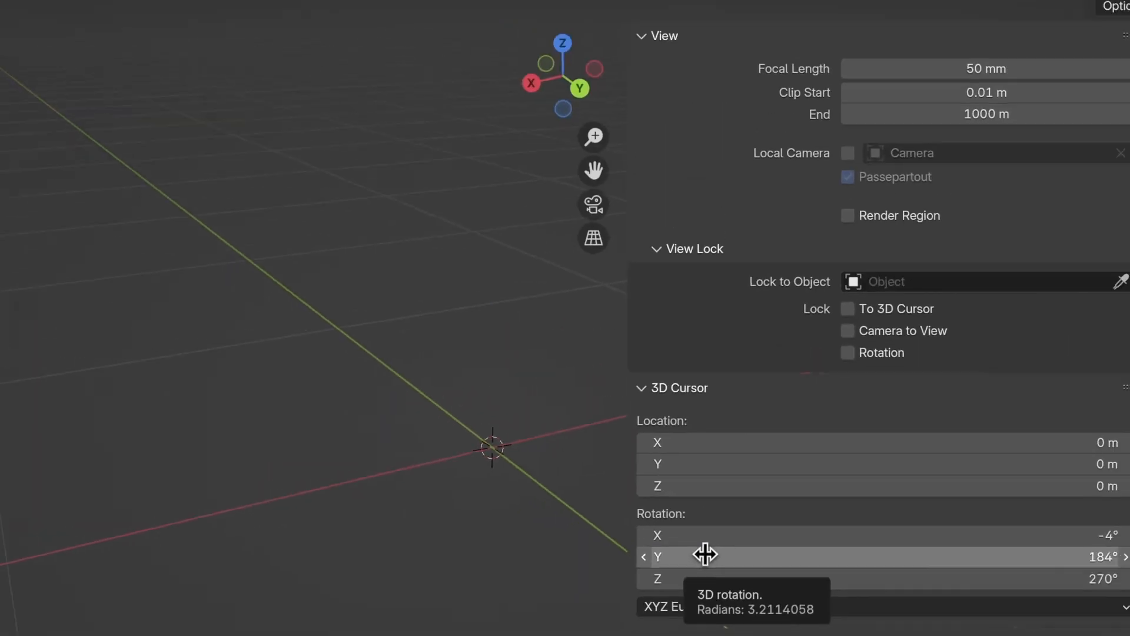
# Step: Reset the 3D cursor's rotation to 0° on X, Y and Z
pyautogui.doubleClick(1082, 536)
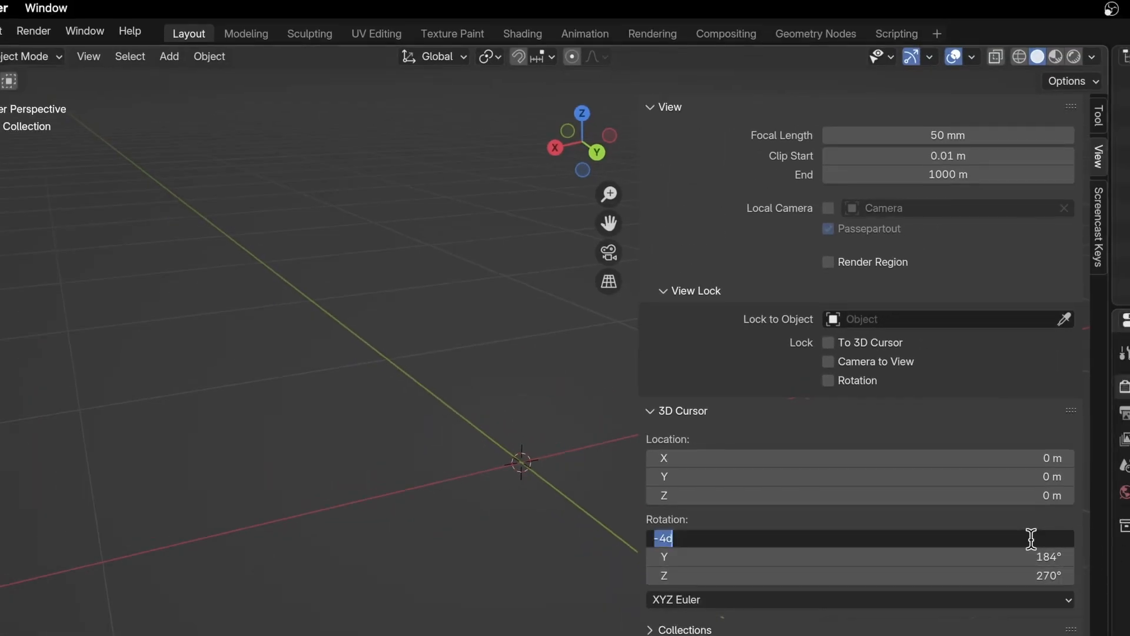
pyautogui.write('0')
pyautogui.press('Return')
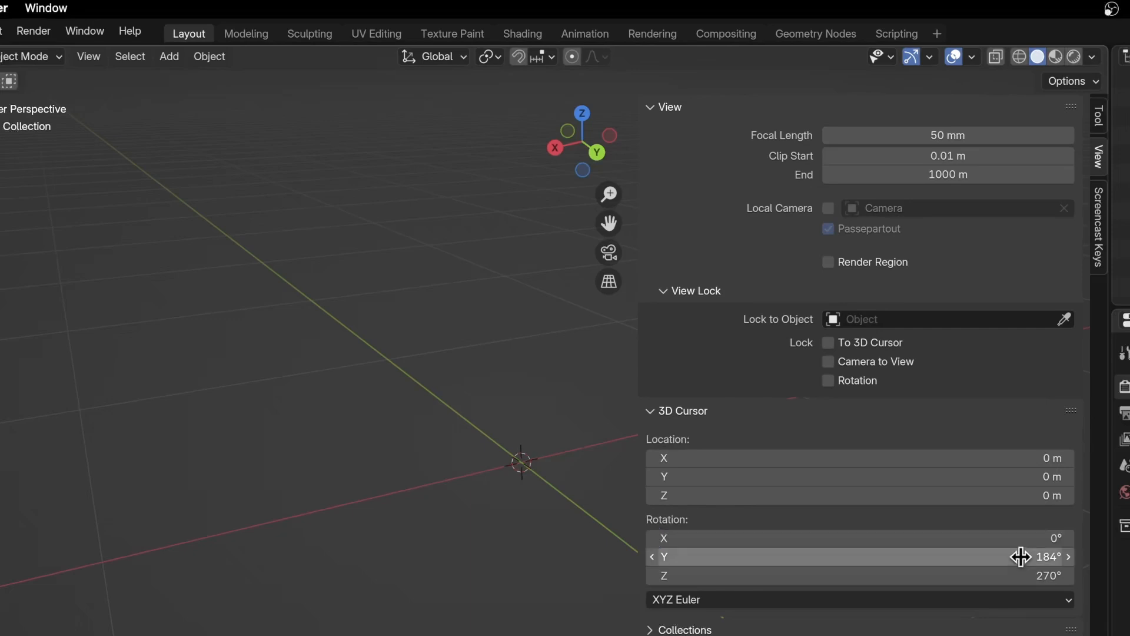
pyautogui.doubleClick(1026, 556)
pyautogui.write('0')
pyautogui.press('Return')
pyautogui.doubleClick(1027, 575)
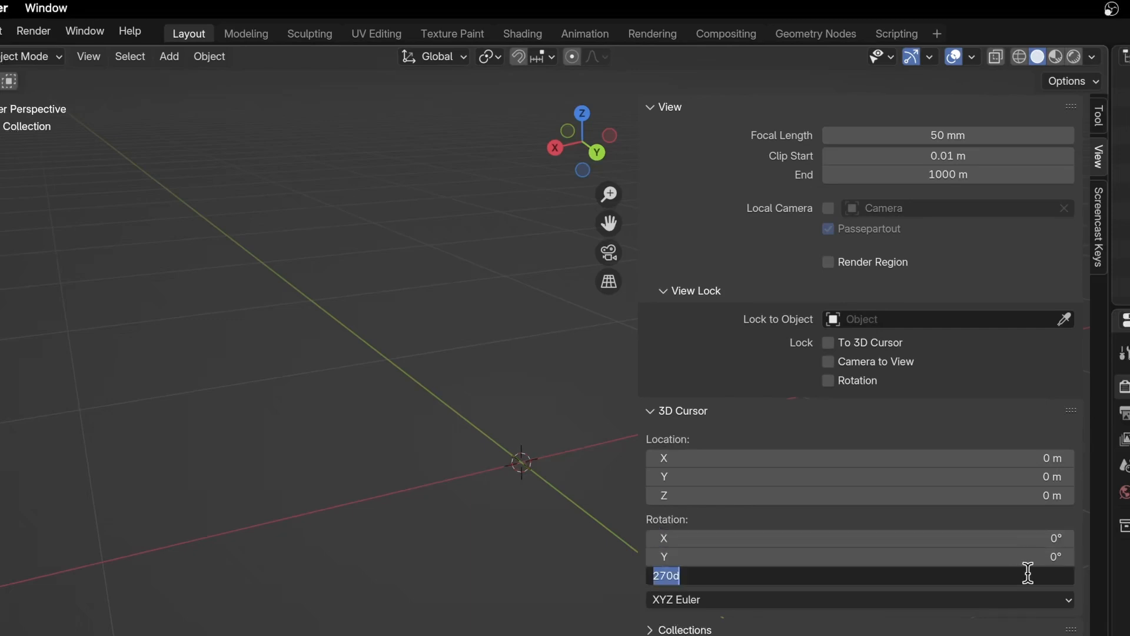
pyautogui.write('00')
pyautogui.press('Return')
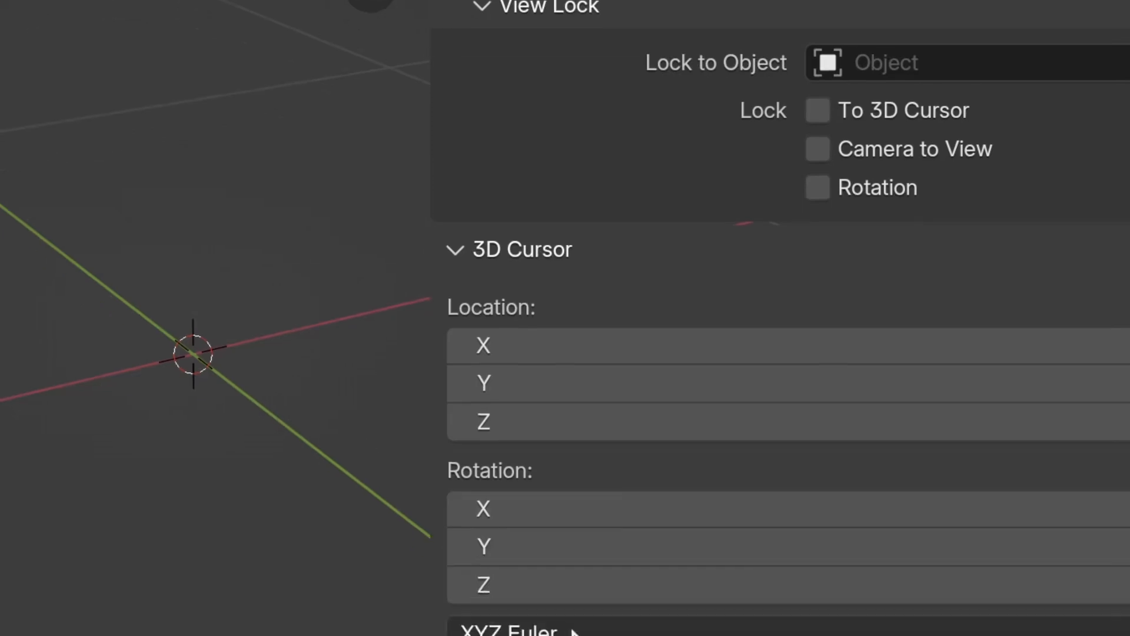
# Step: Tilt the 3D cursor to -46° on X with Y and Z at 0°, and hide its settings
pyautogui.moveTo(545, 631); pyautogui.dragTo(551, 631)
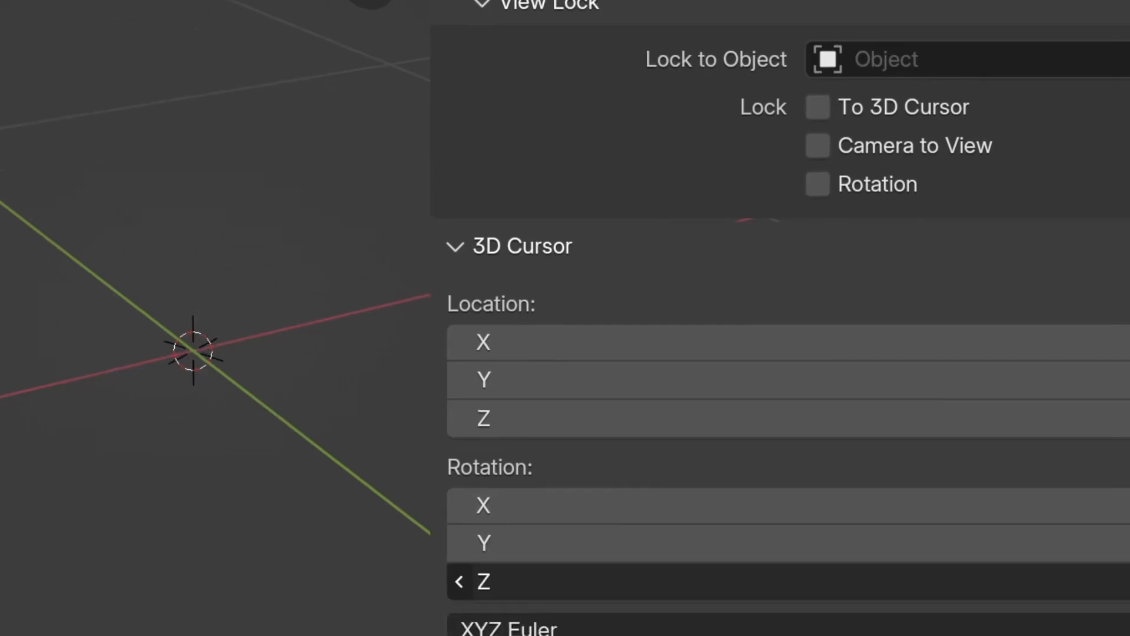
pyautogui.moveTo(551, 582); pyautogui.dragTo(577, 582)
pyautogui.moveTo(540, 581); pyautogui.dragTo(539, 581)
pyautogui.moveTo(539, 543); pyautogui.dragTo(523, 502)
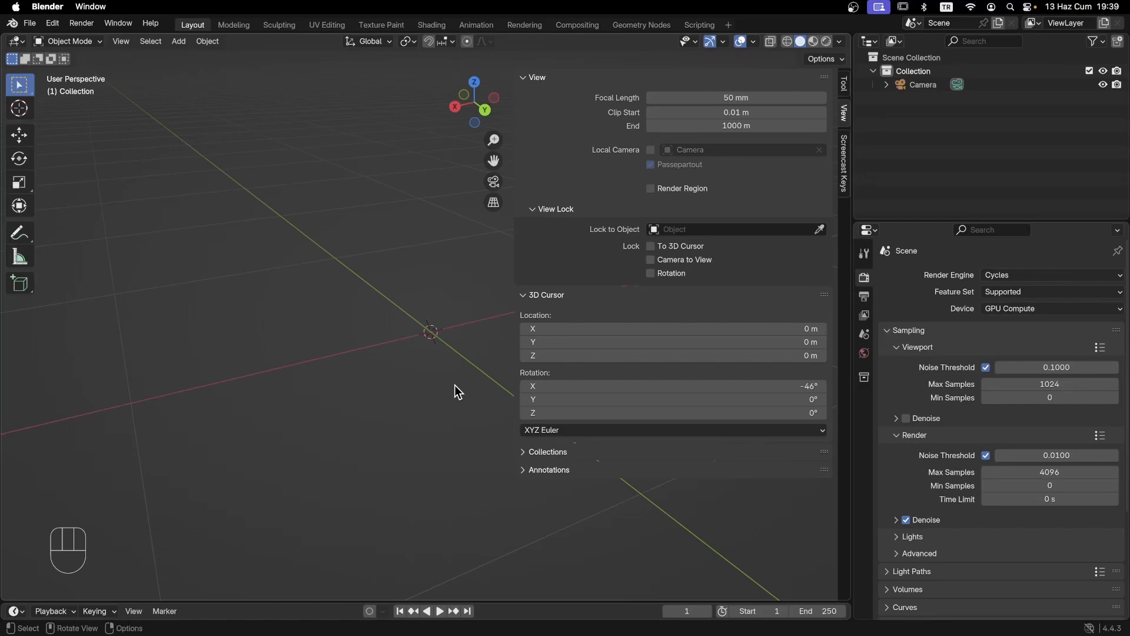
pyautogui.press('n')
# Step: Add a cone mesh and set its Align option to 3D Cursor
pyautogui.hotkey('shift', 'a')
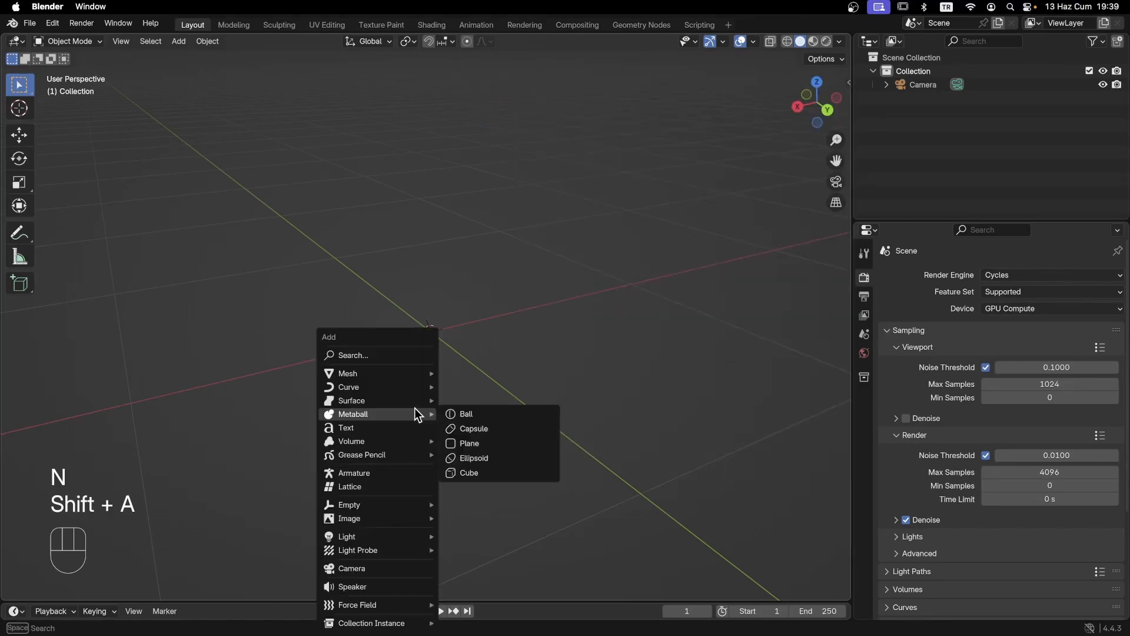
pyautogui.moveTo(408, 373)
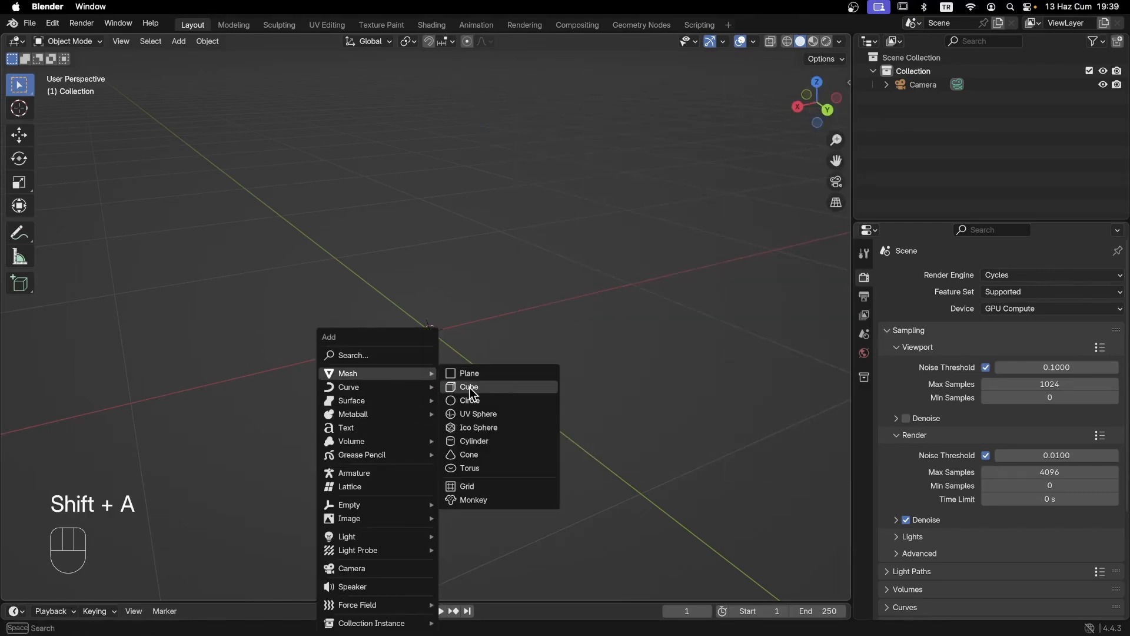
pyautogui.click(469, 454)
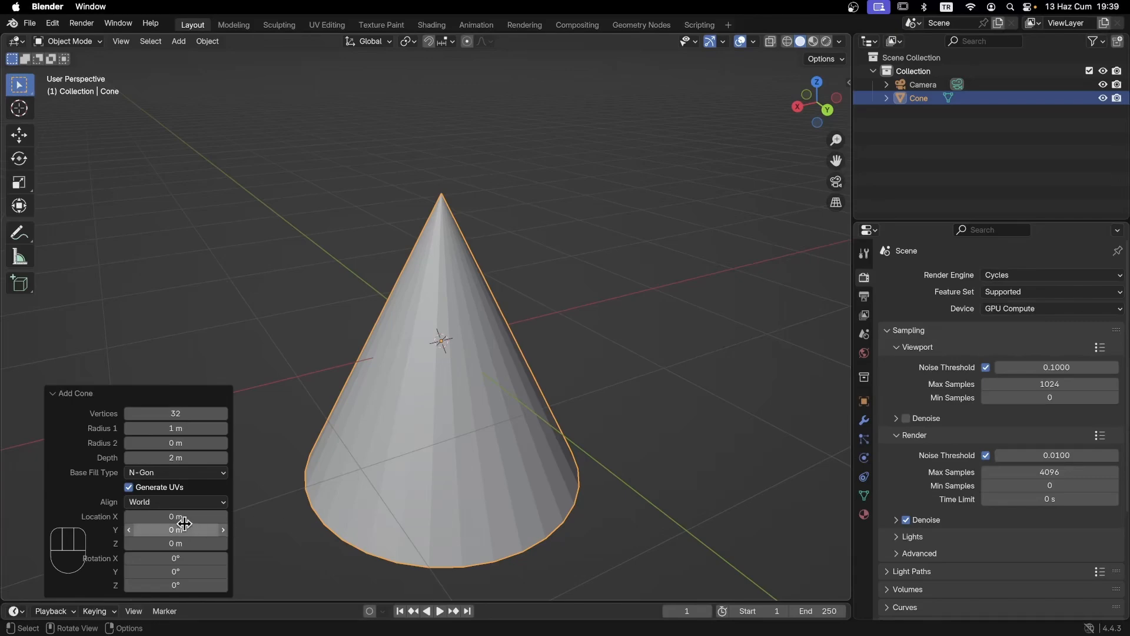
pyautogui.keyDown('ctrl'); pyautogui.scroll(6, 112, 506); pyautogui.keyUp('ctrl')
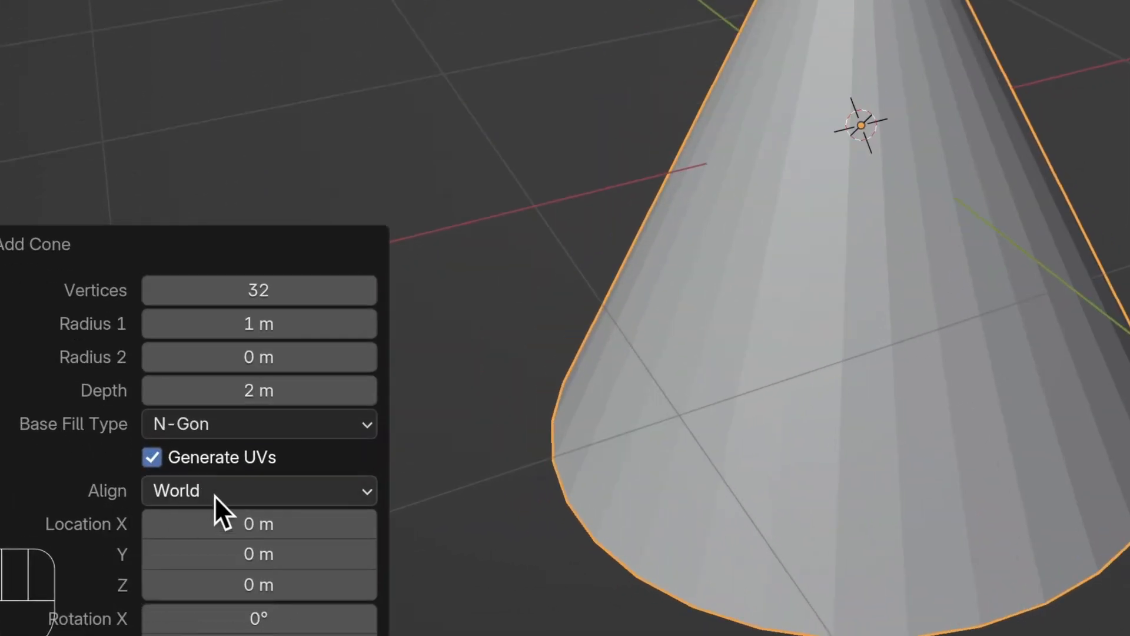
pyautogui.click(214, 496)
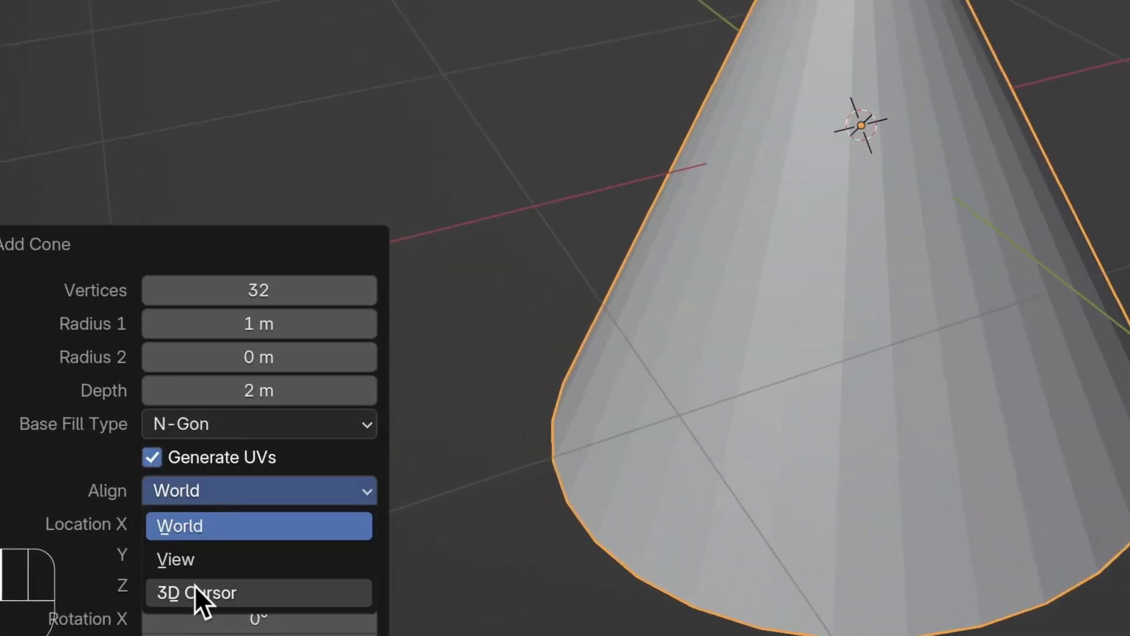
pyautogui.click(220, 594)
pyautogui.keyDown('ctrl'); pyautogui.scroll(-6, 459, 462); pyautogui.keyUp('ctrl')
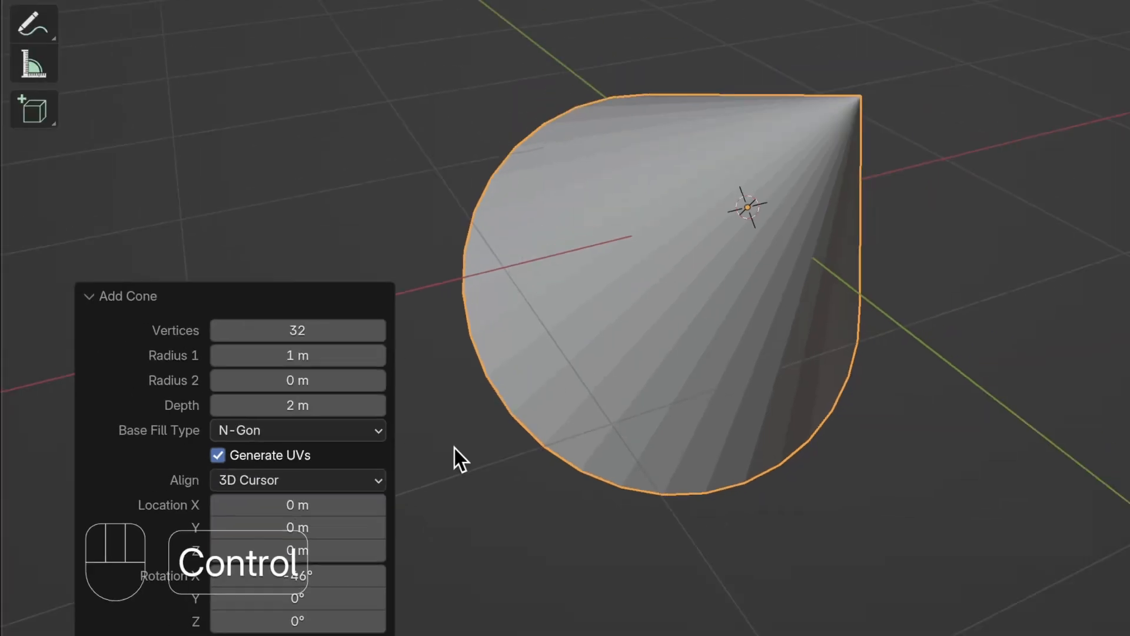
# Step: Switch the new cone's alignment to World and back to 3D Cursor to compare the orientations
pyautogui.click(175, 501)
pyautogui.click(151, 517)
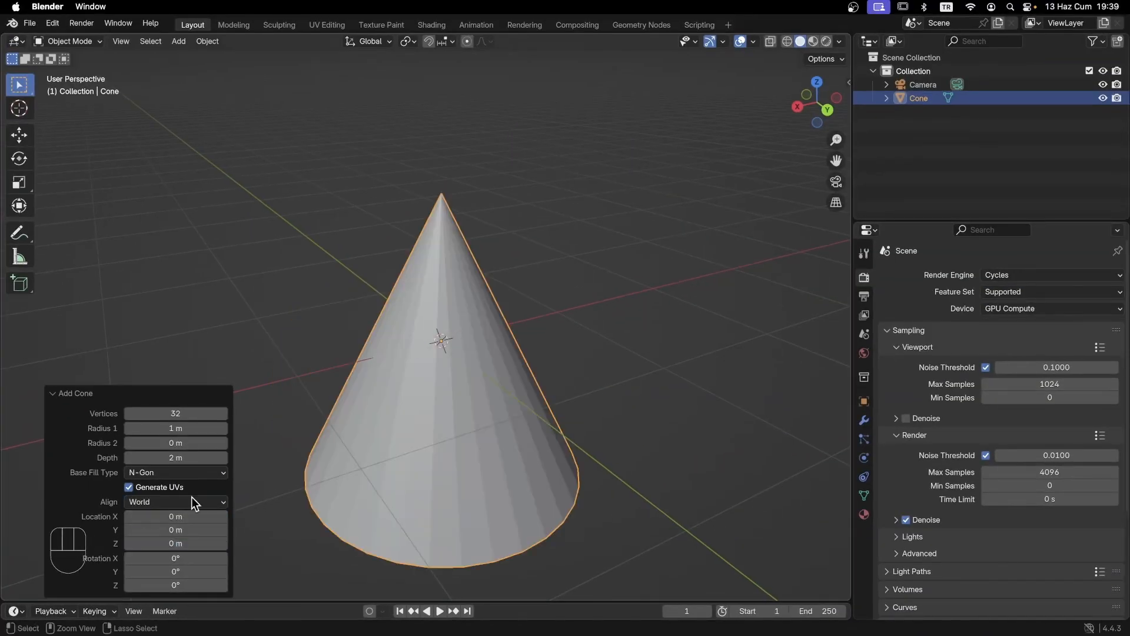
pyautogui.click(156, 500)
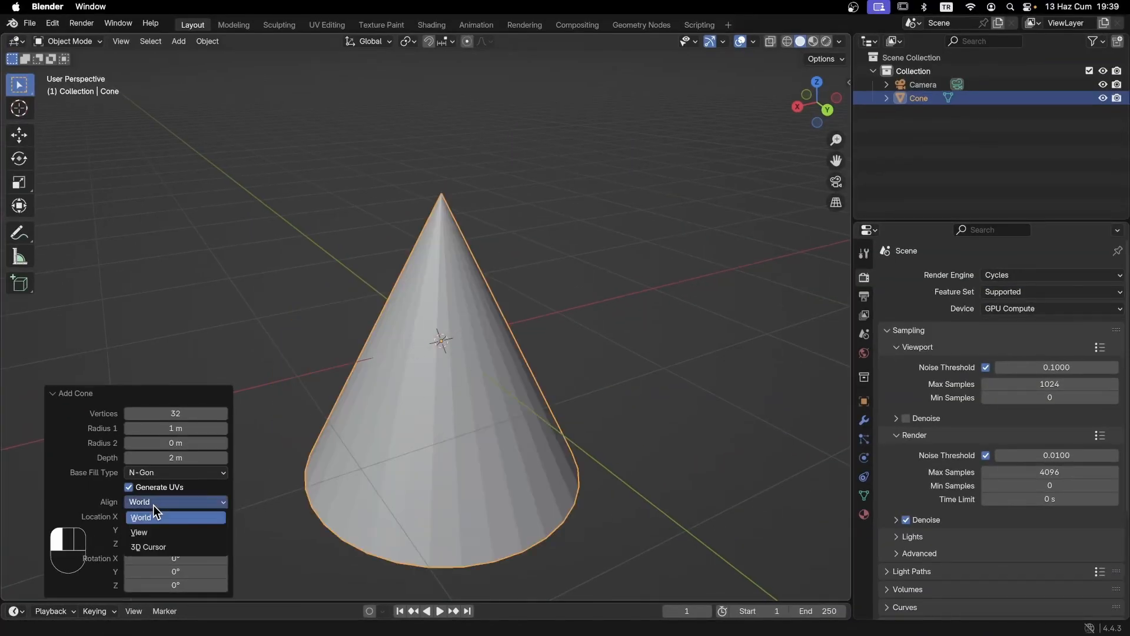
pyautogui.click(155, 547)
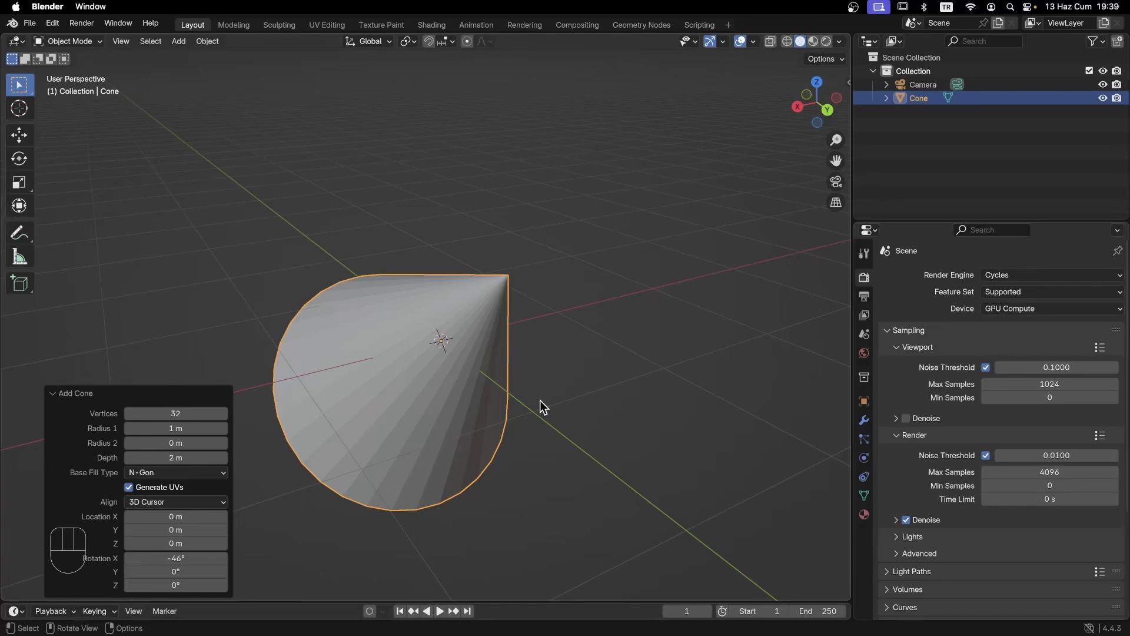
pyautogui.press('r')
pyautogui.press('x')
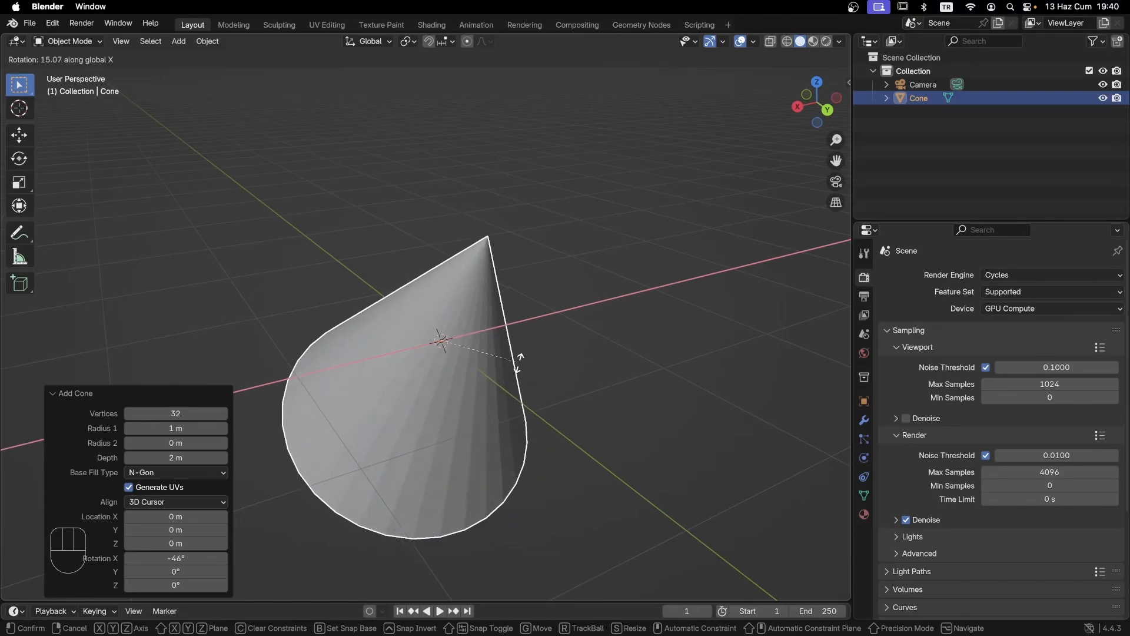
pyautogui.press('Escape')
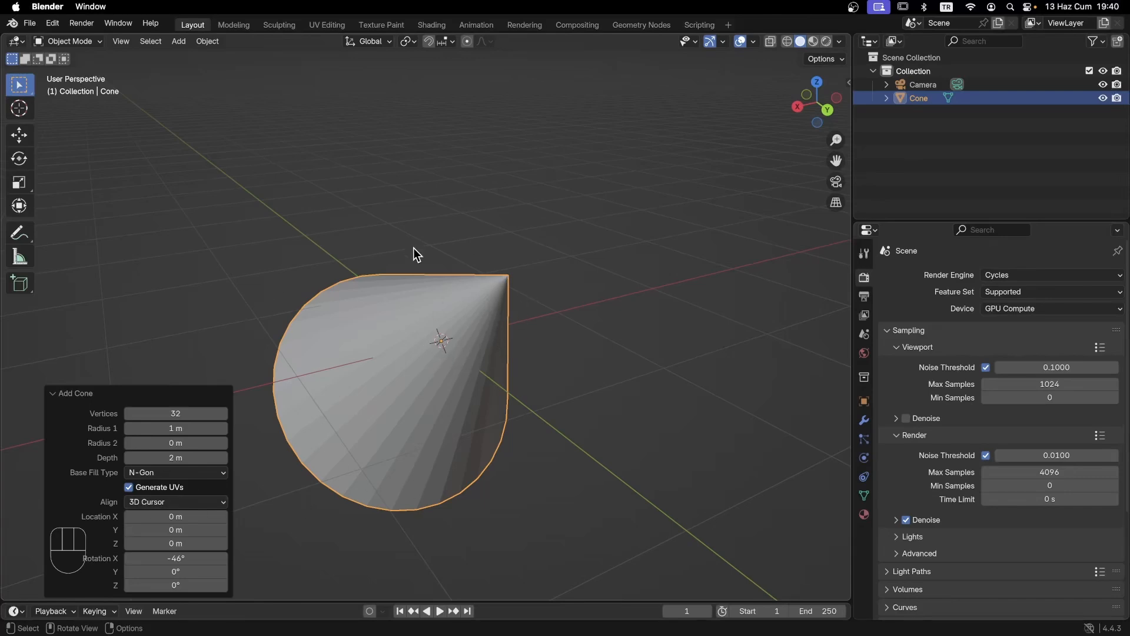
pyautogui.scroll(-2, 458, 324)
pyautogui.scroll(1, 458, 325)
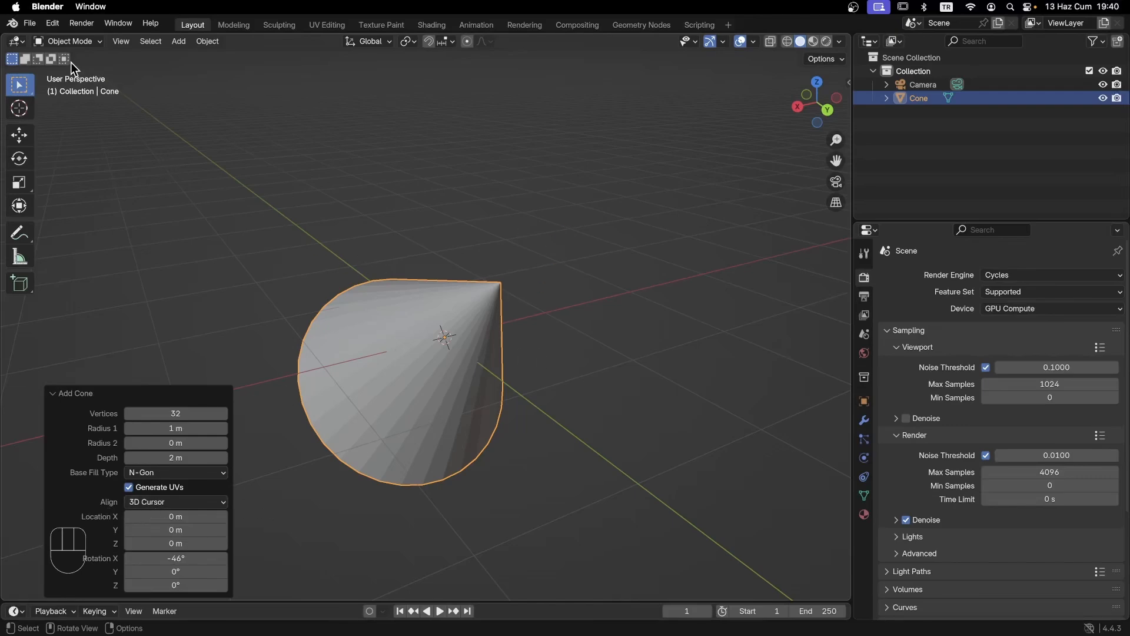
# Step: Set the Editing preference for aligning new objects to 3D Cursor and close the preferences
pyautogui.click(49, 23)
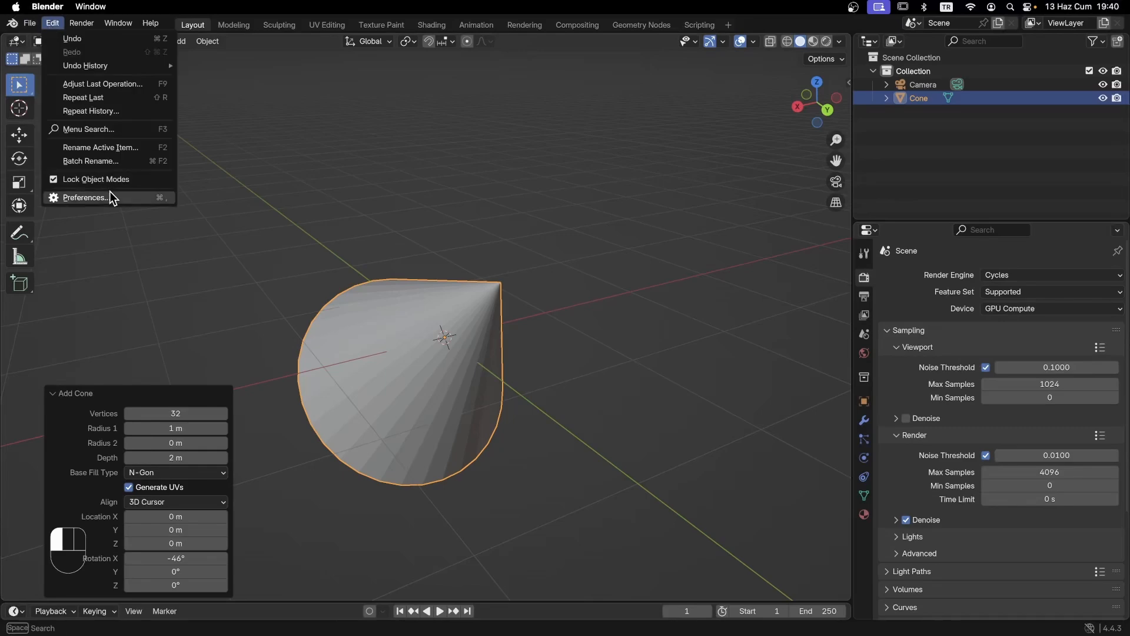
pyautogui.click(114, 198)
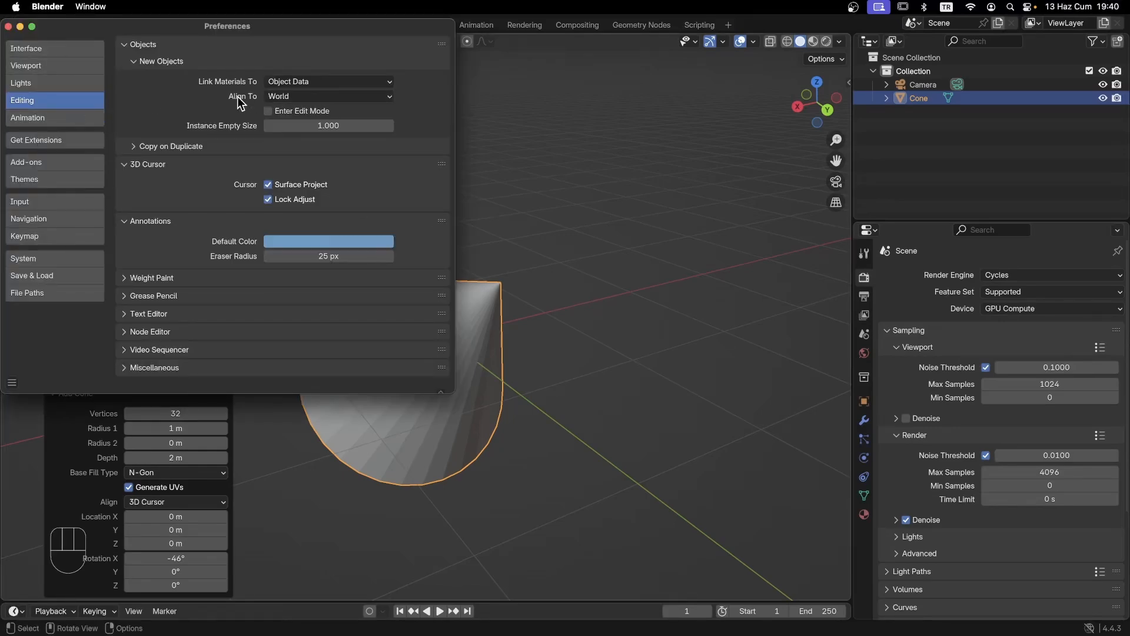
pyautogui.click(298, 97)
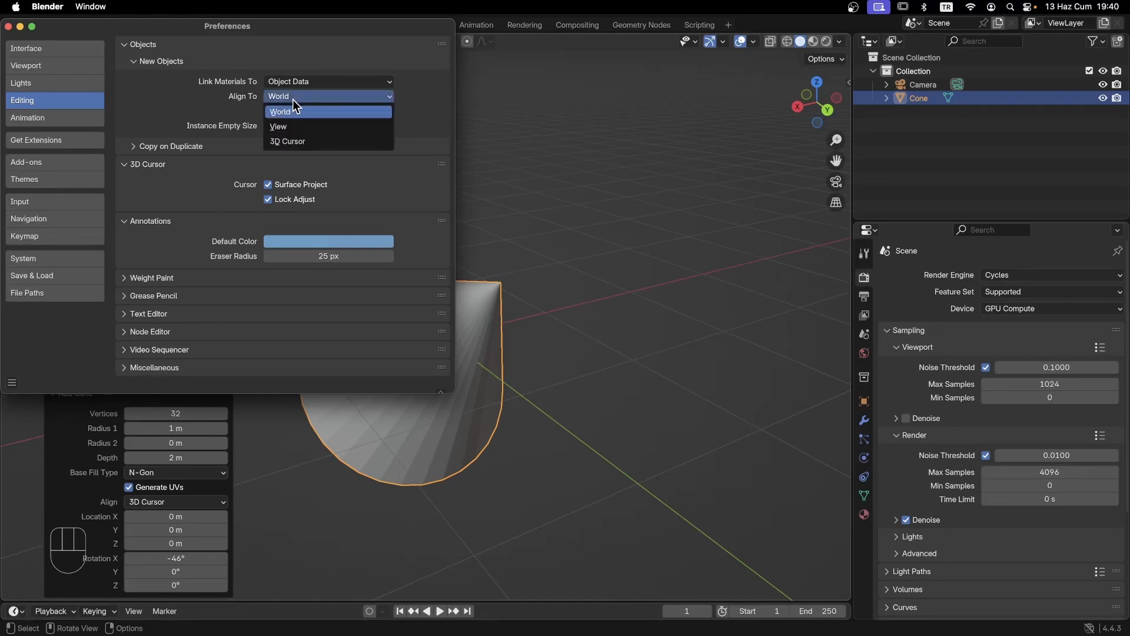
pyautogui.click(306, 142)
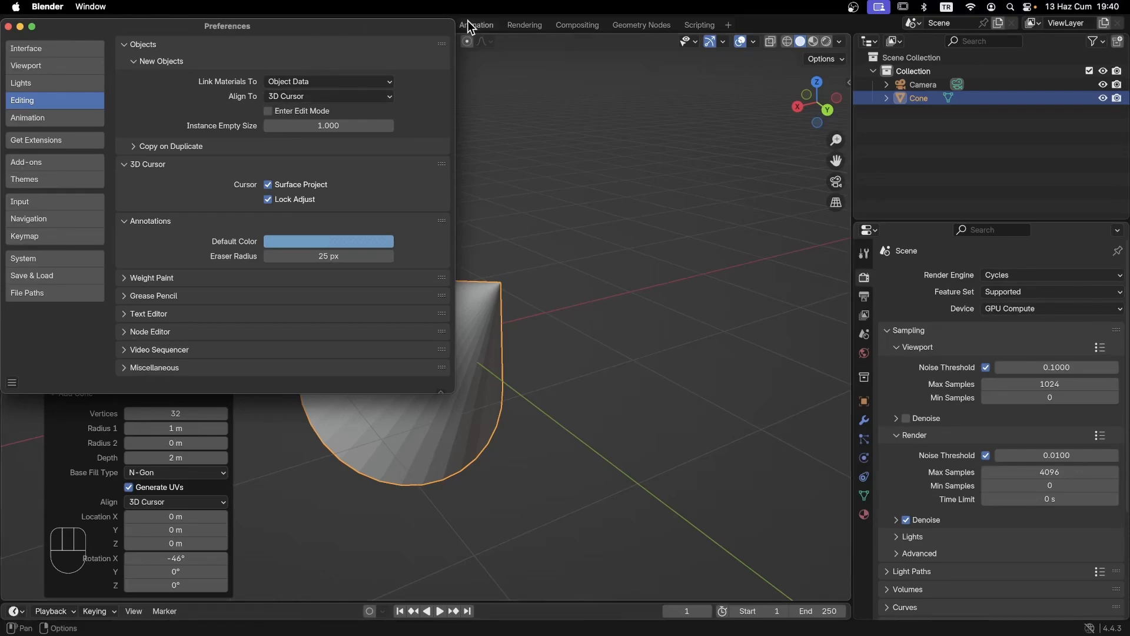
pyautogui.click(8, 26)
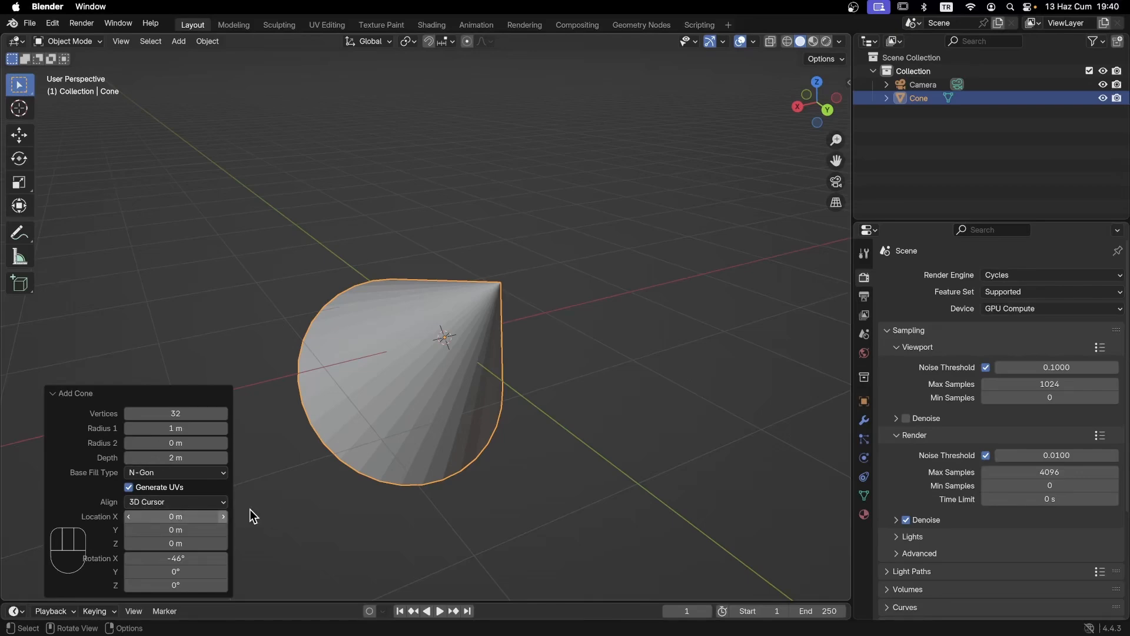
# Step: Delete the cone and add a new cone mesh to test the default alignment to the 3D cursor
pyautogui.press('x')
pyautogui.click(408, 501)
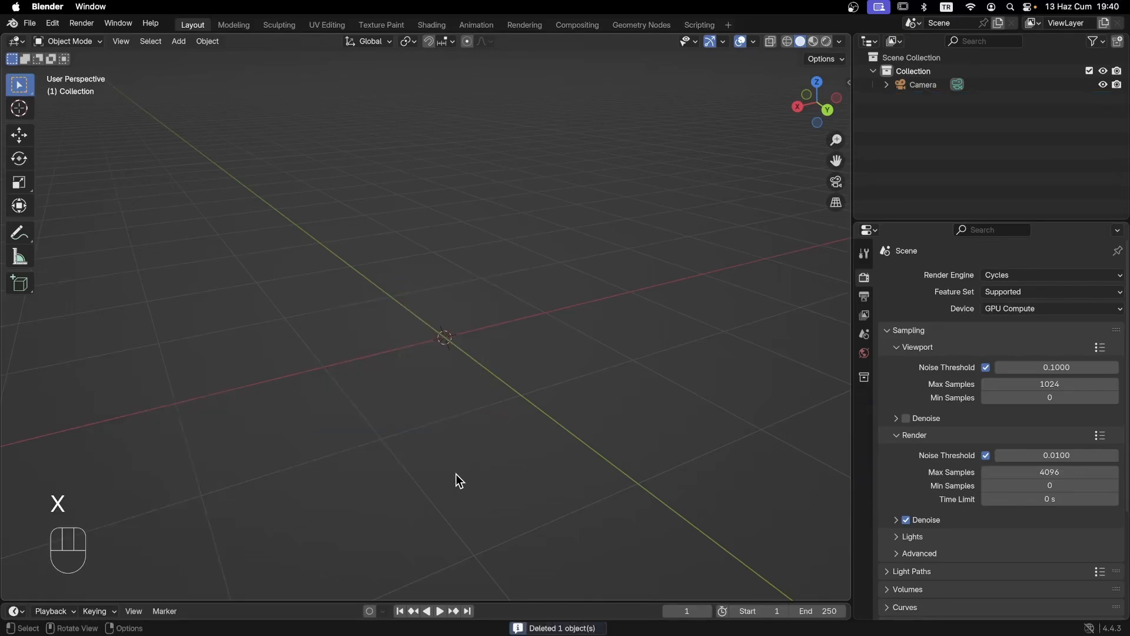
pyautogui.hotkey('shift', 'a')
pyautogui.moveTo(437, 370)
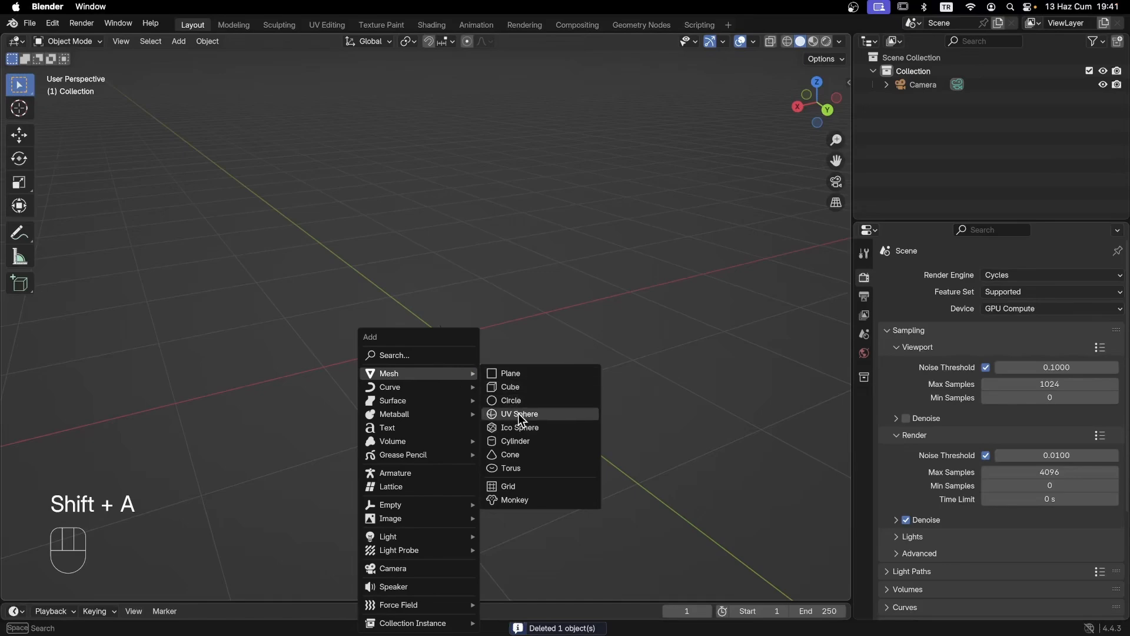
pyautogui.click(519, 455)
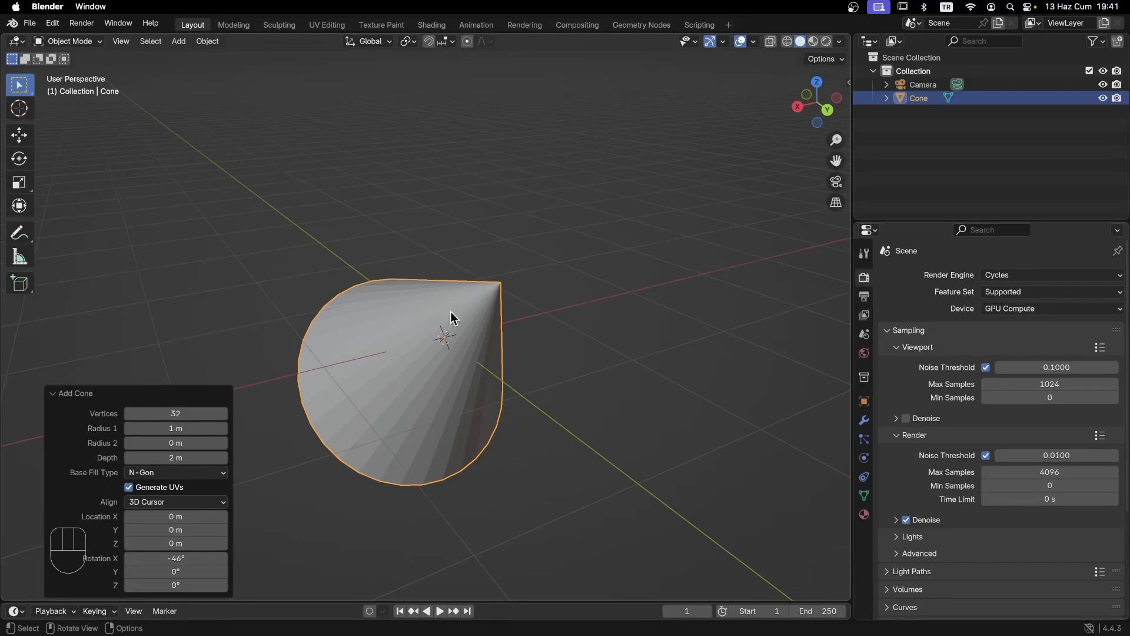
pyautogui.scroll(-3, 443, 398)
pyautogui.scroll(2, 443, 401)
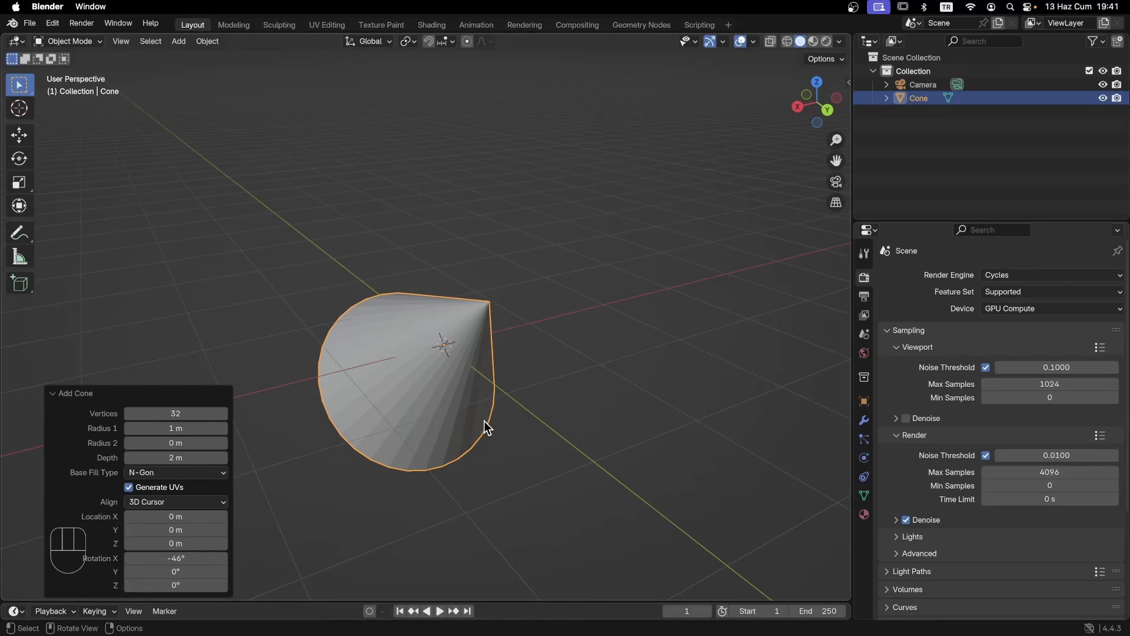
# Step: Assign Shift+Q as the shortcut for adding a cone mesh and check its entry among the mesh primitives
pyautogui.press('shift')
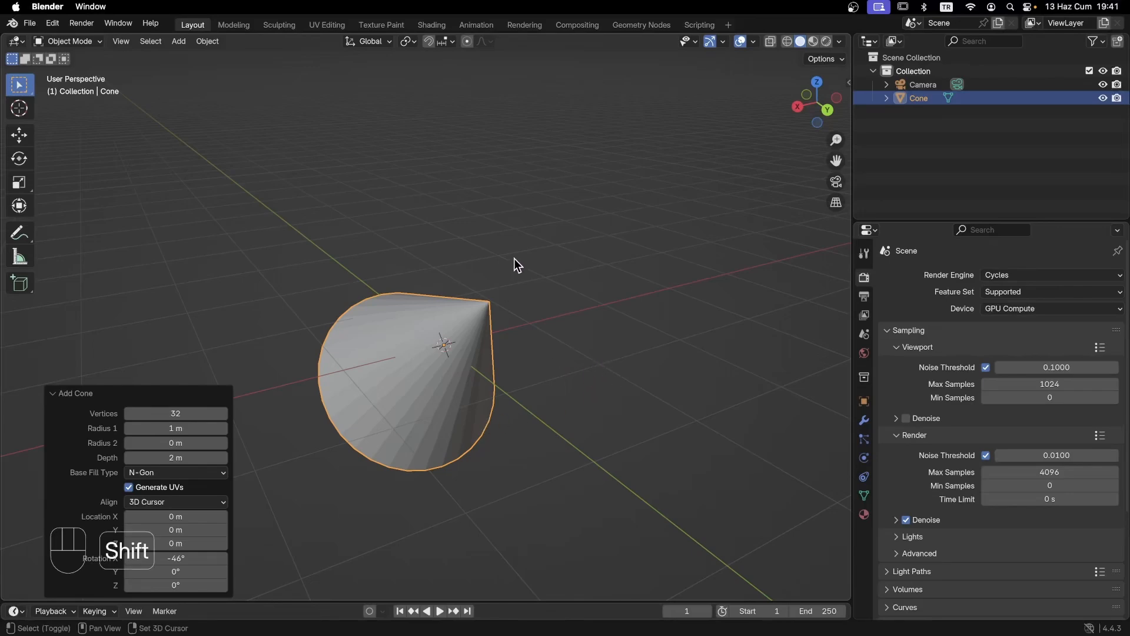
pyautogui.hotkey('shift', 'a')
pyautogui.moveTo(514, 262)
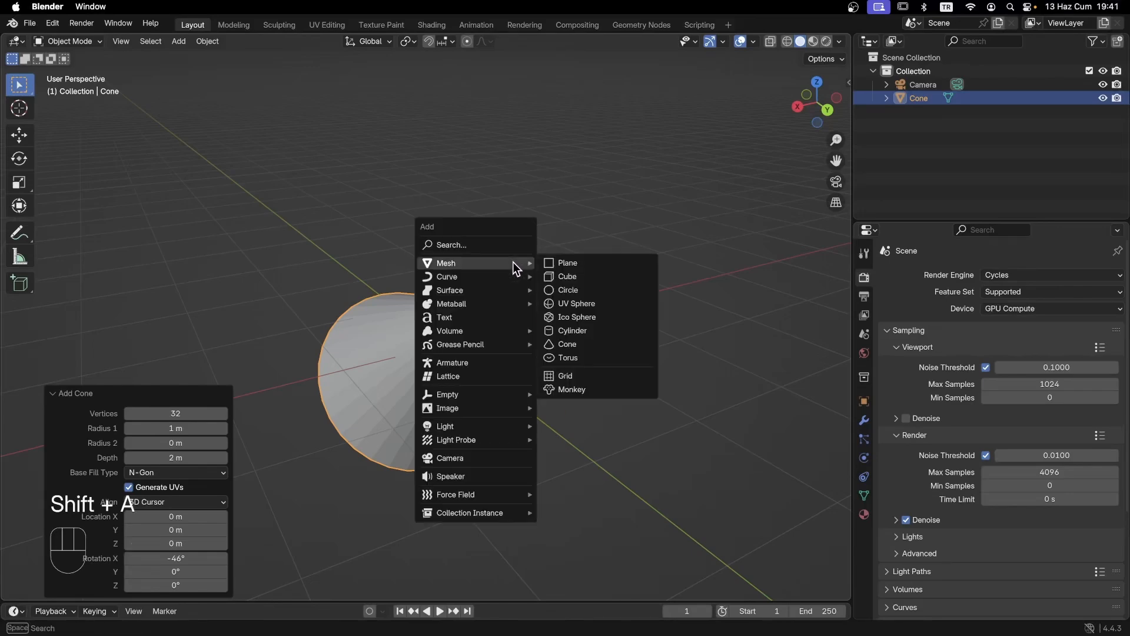
pyautogui.rightClick(576, 344)
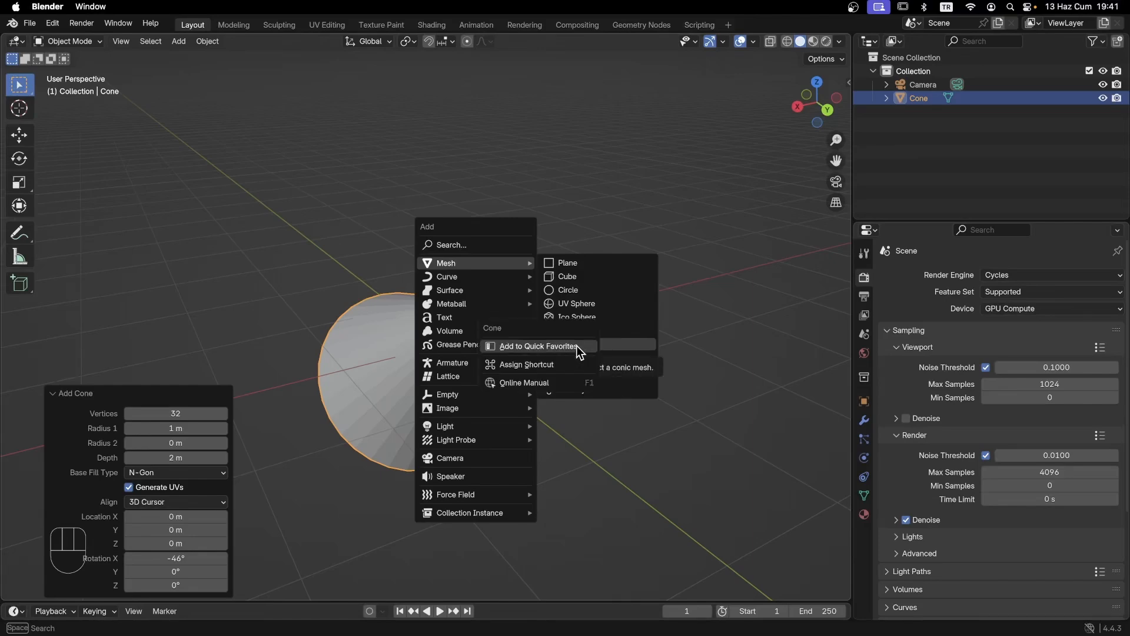
pyautogui.click(549, 366)
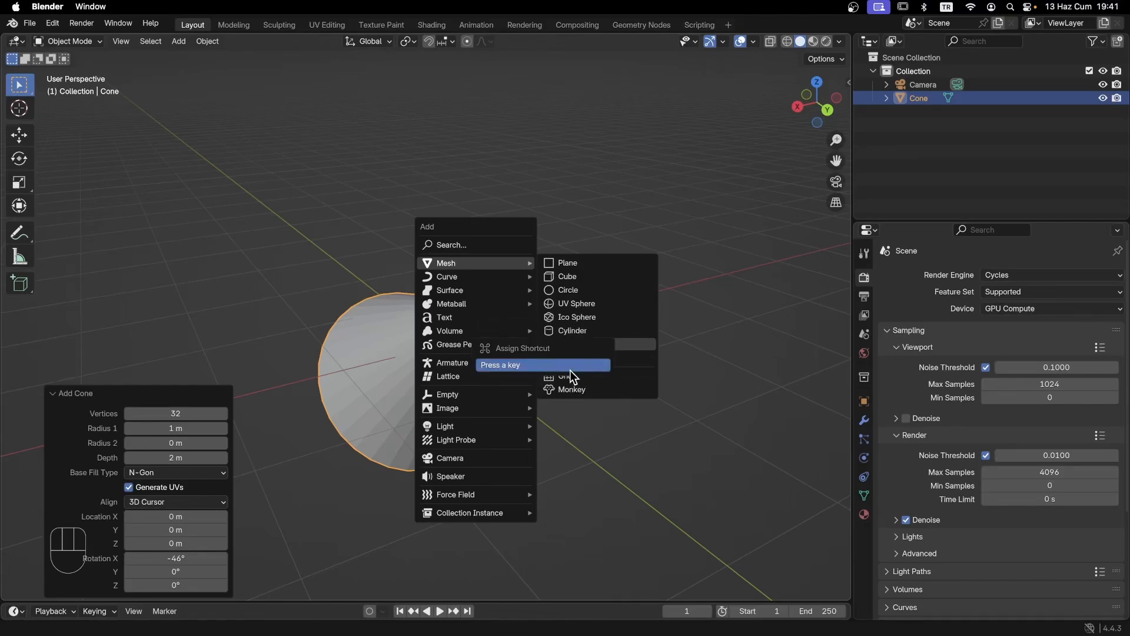
pyautogui.hotkey('shift', 'c')
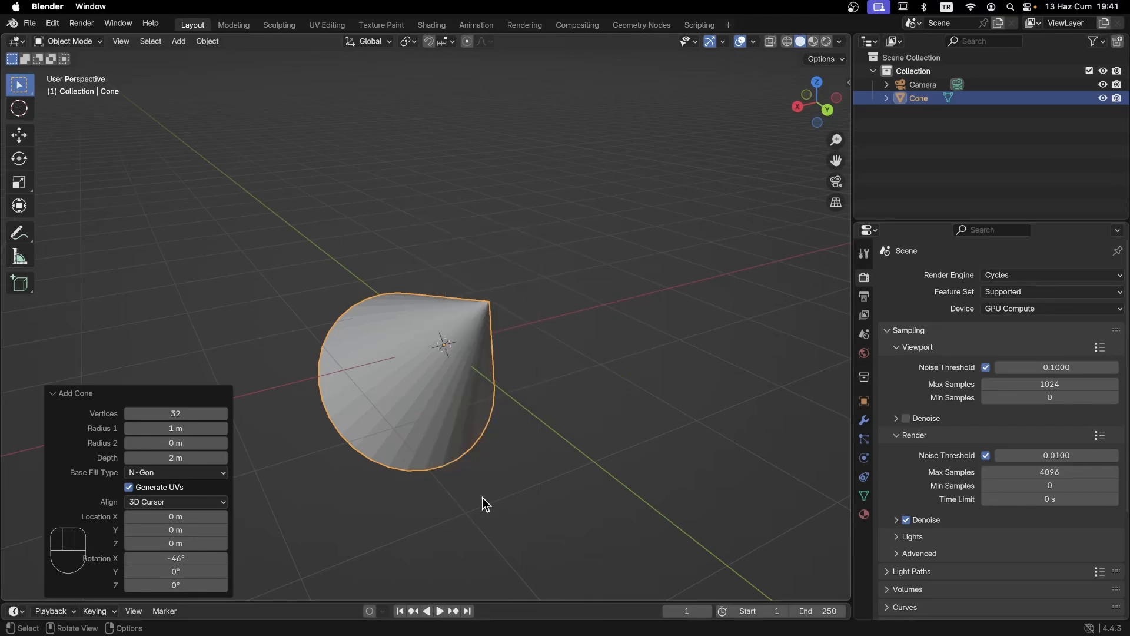
pyautogui.rightClick(536, 306)
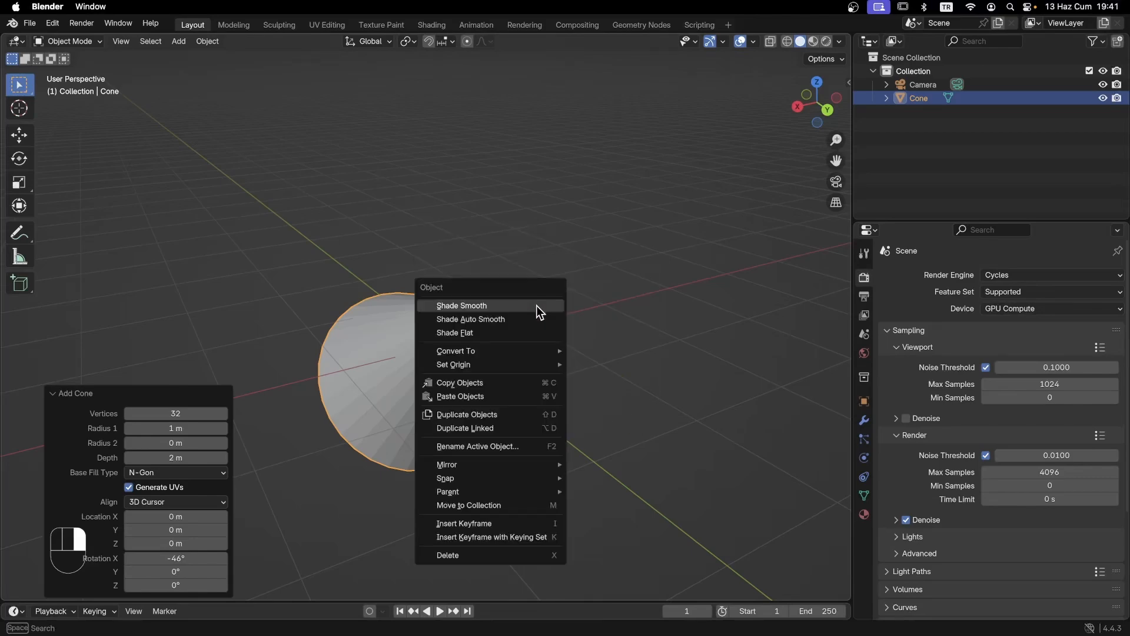
pyautogui.press('Escape')
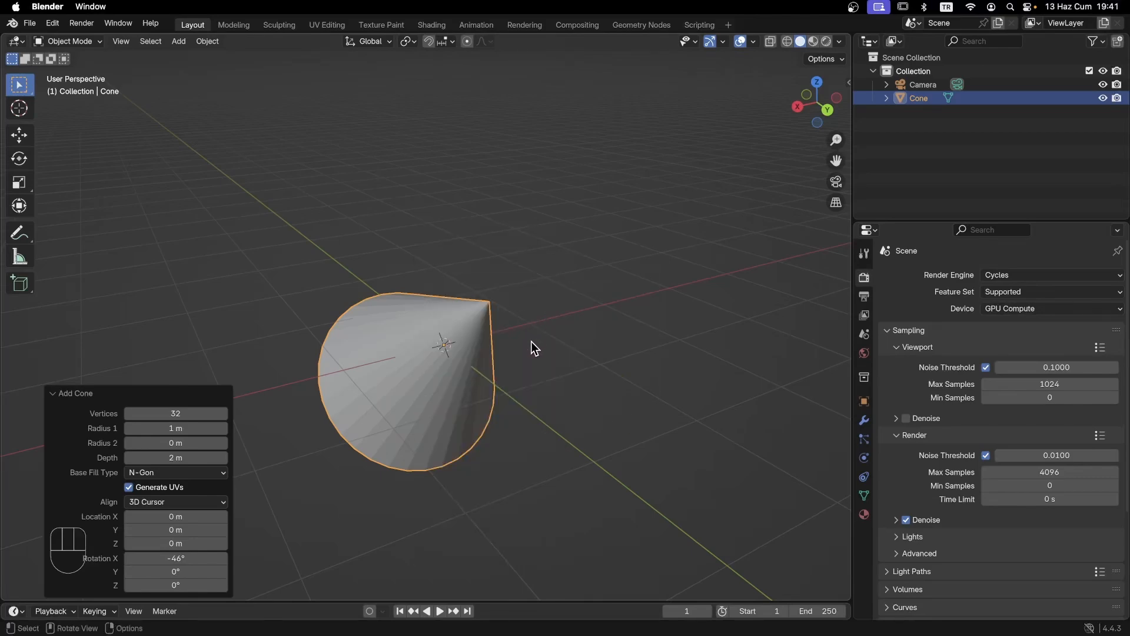
pyautogui.hotkey('shift', 'a')
pyautogui.moveTo(531, 340)
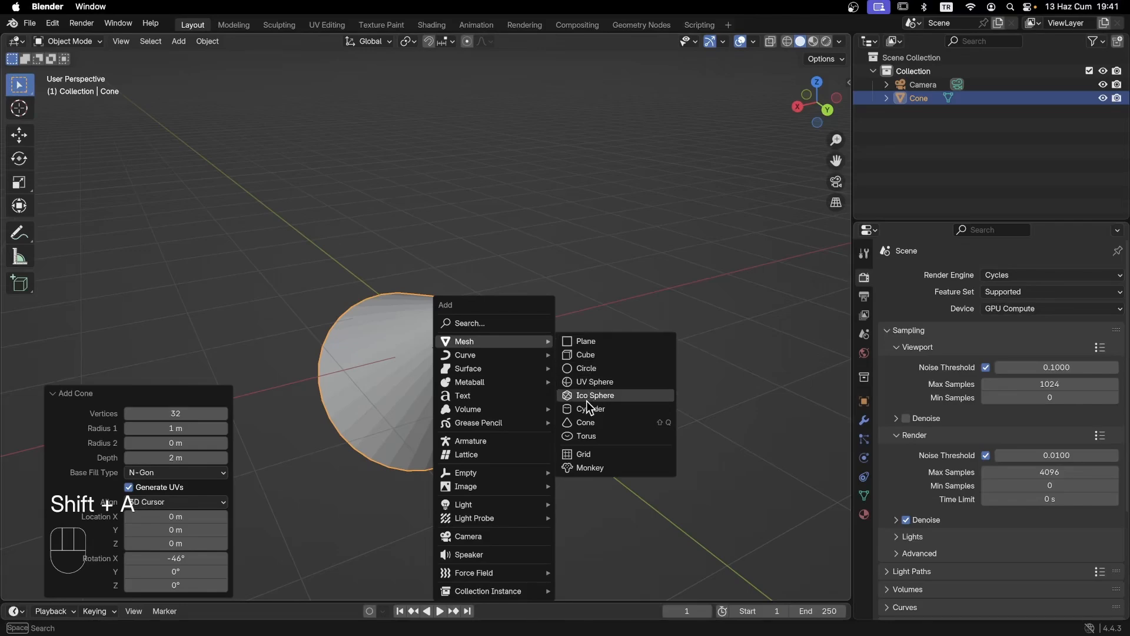
pyautogui.press('Escape')
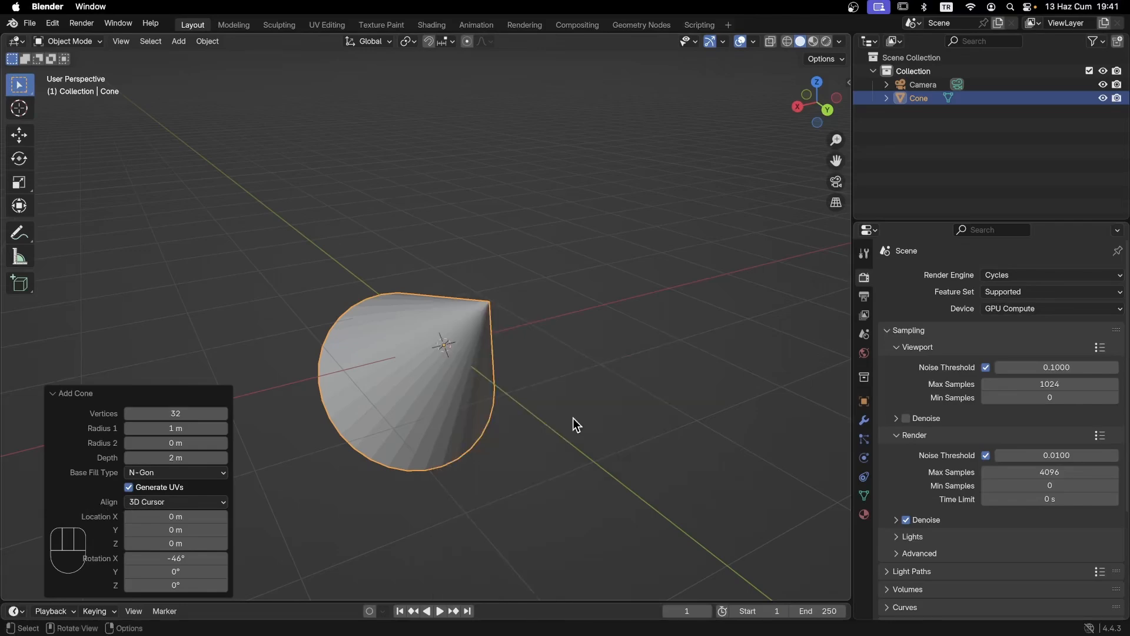
# Step: Delete the cone and add a new one with the assigned shortcut
pyautogui.press('x')
pyautogui.click(543, 376)
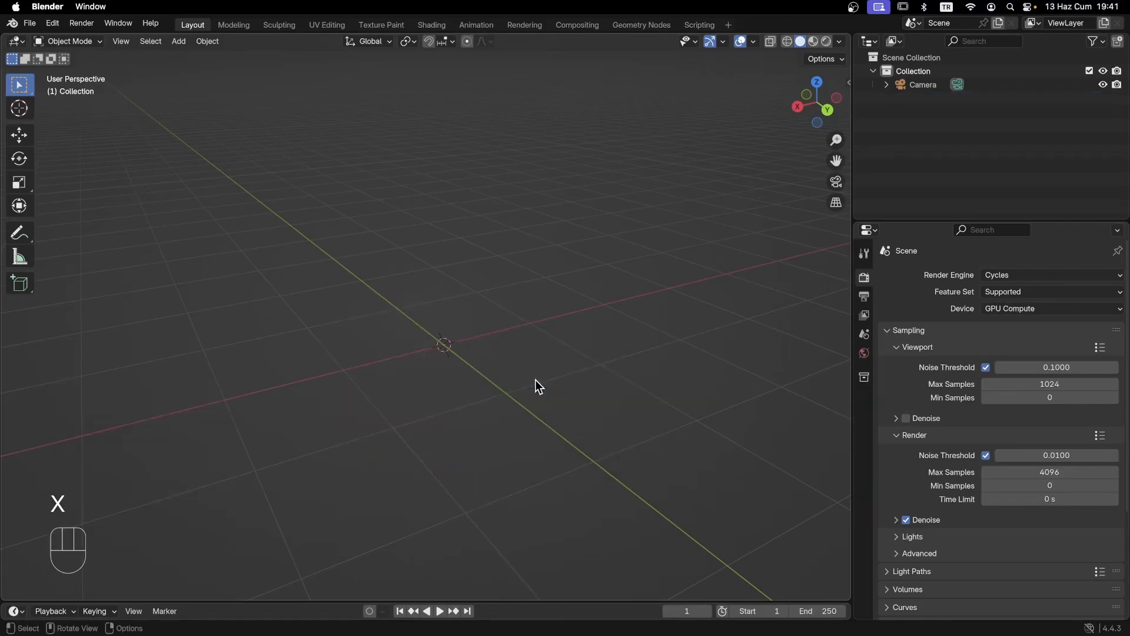
pyautogui.hotkey('shift', 'q')
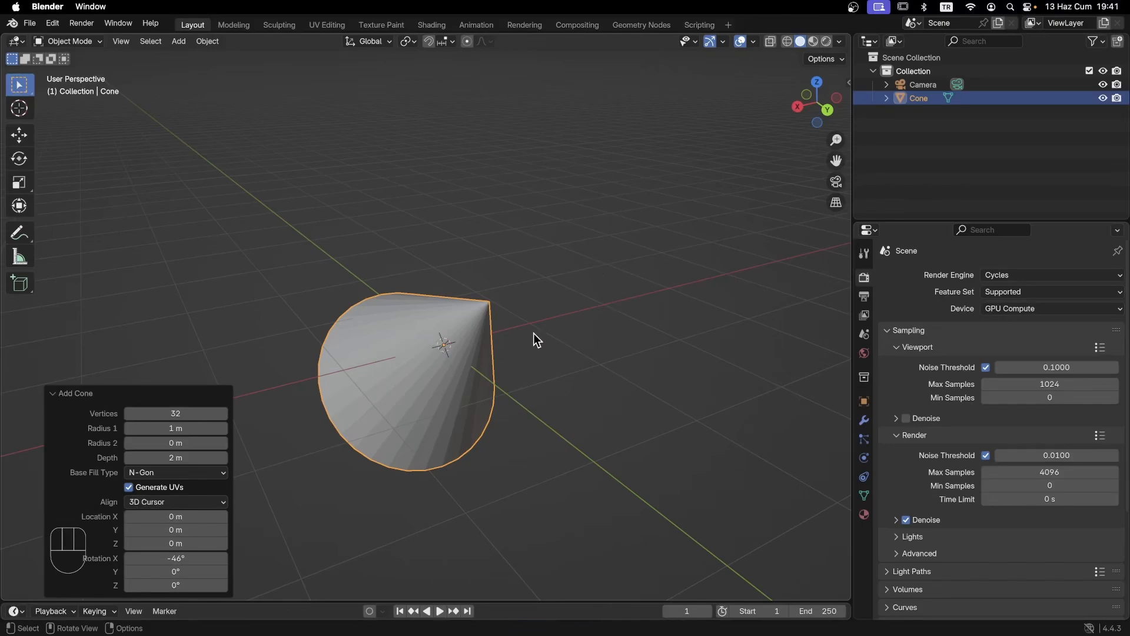
# Step: Place the 3D cursor at three different spots around the cone and add another cone at each one
pyautogui.scroll(-2, 546, 289)
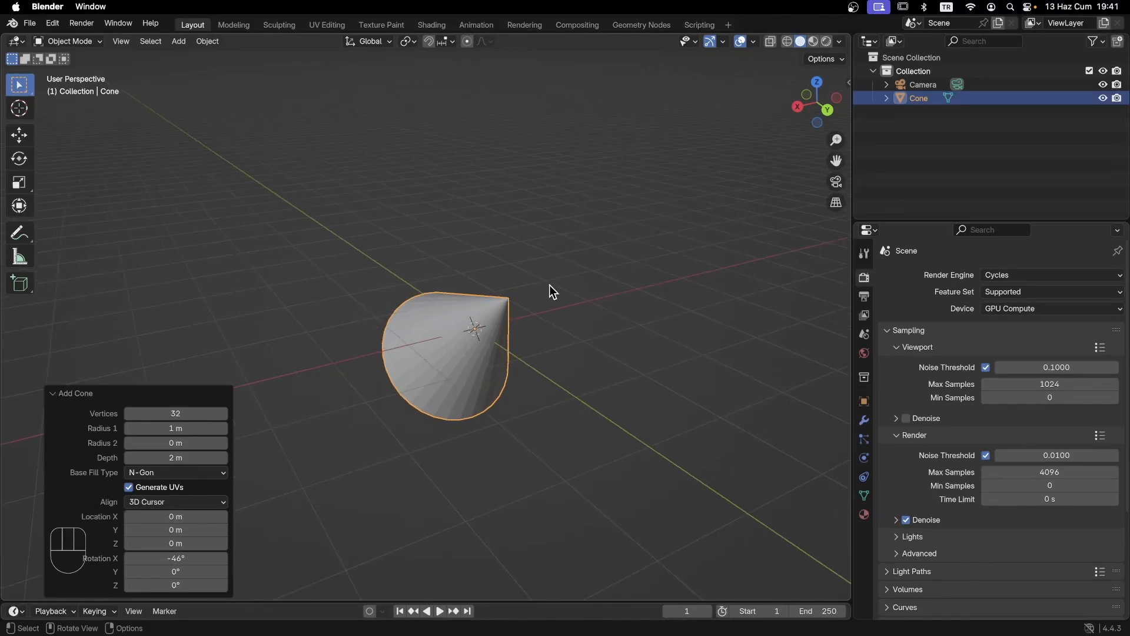
pyautogui.keyDown('shift'); pyautogui.rightClick(578, 261); pyautogui.keyUp('shift')
pyautogui.hotkey('shift', 'q')
pyautogui.keyDown('shift'); pyautogui.rightClick(608, 472); pyautogui.keyUp('shift')
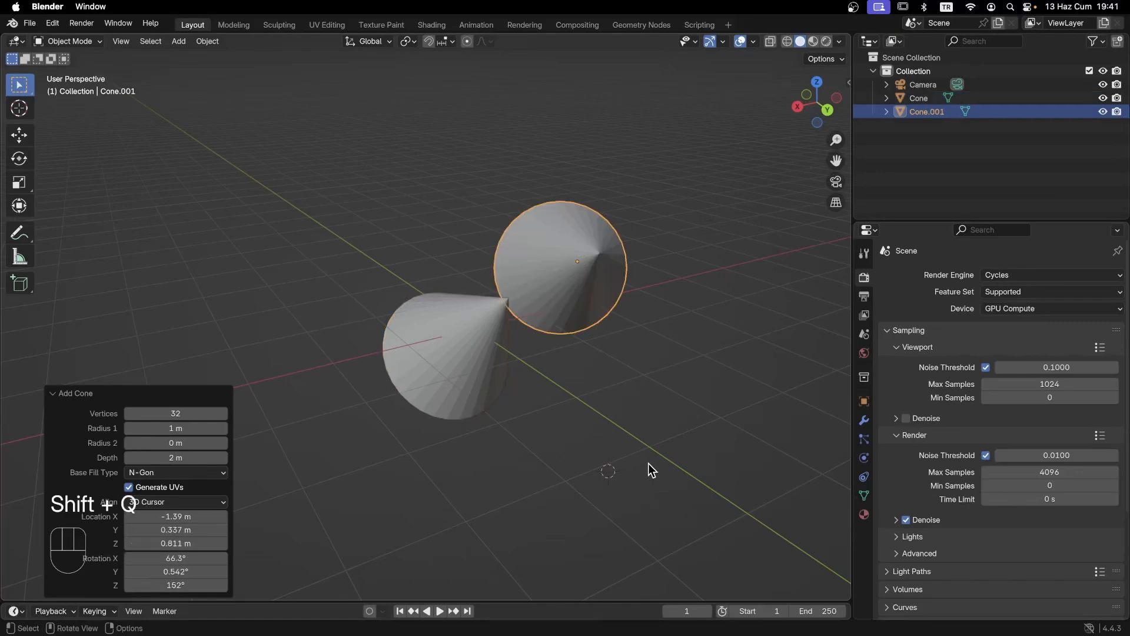
pyautogui.hotkey('shift', 'q')
pyautogui.scroll(-2, 404, 404)
pyautogui.keyDown('shift'); pyautogui.rightClick(317, 458); pyautogui.keyUp('shift')
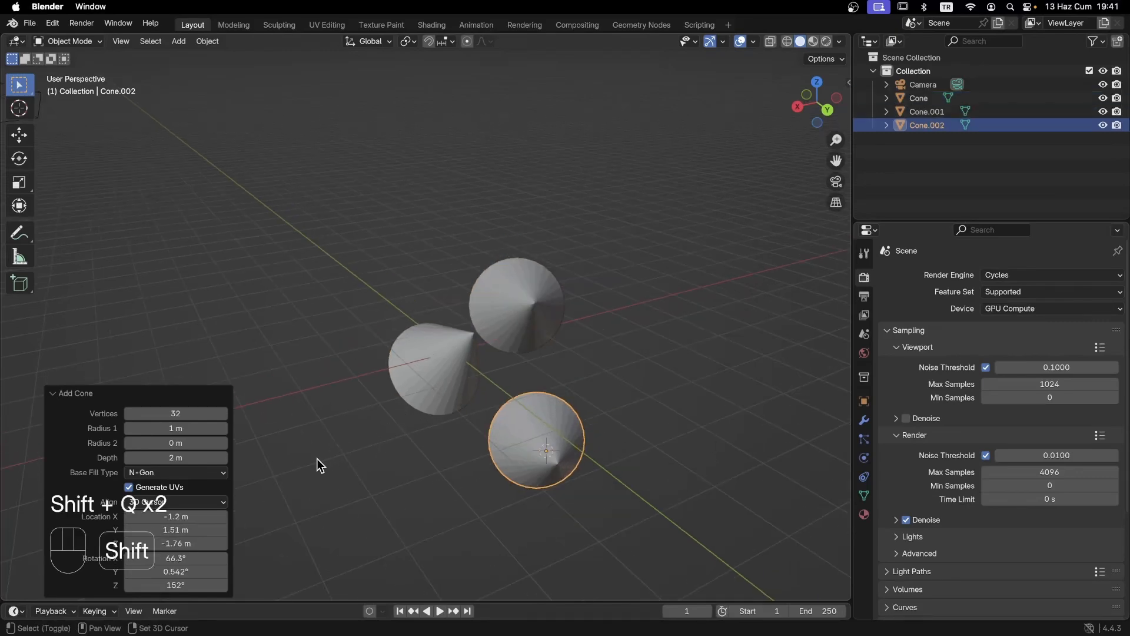
pyautogui.hotkey('shift', 'q')
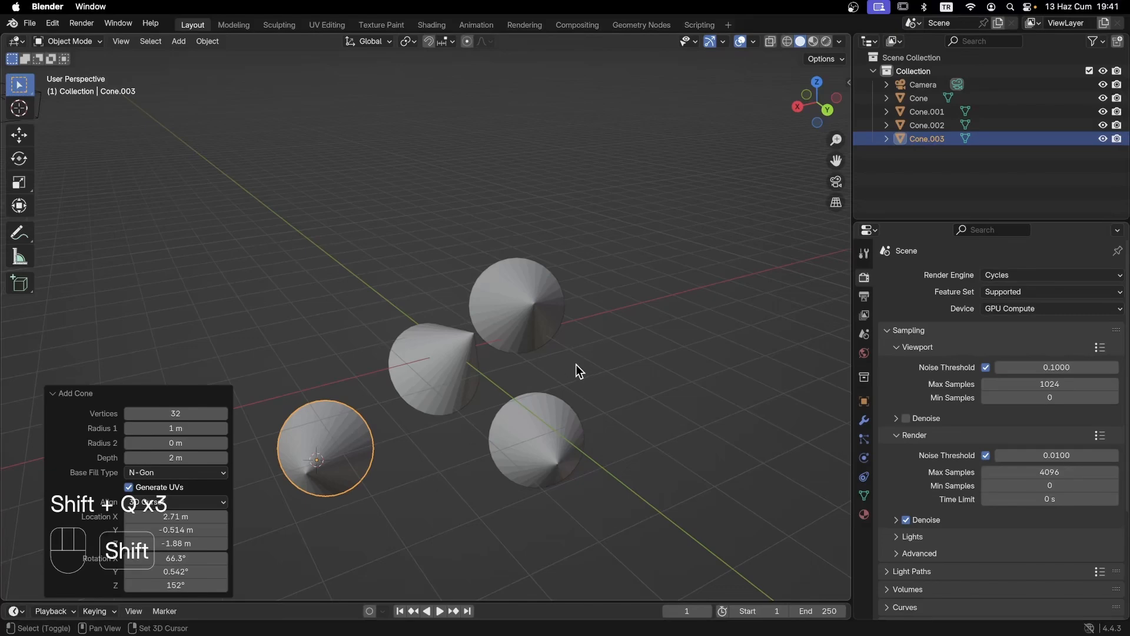
pyautogui.moveTo(578, 370); pyautogui.dragTo(379, 369, button='middle')
pyautogui.keyDown('shift'); pyautogui.moveTo(505, 416); pyautogui.dragTo(491, 380, button='middle'); pyautogui.keyUp('shift')
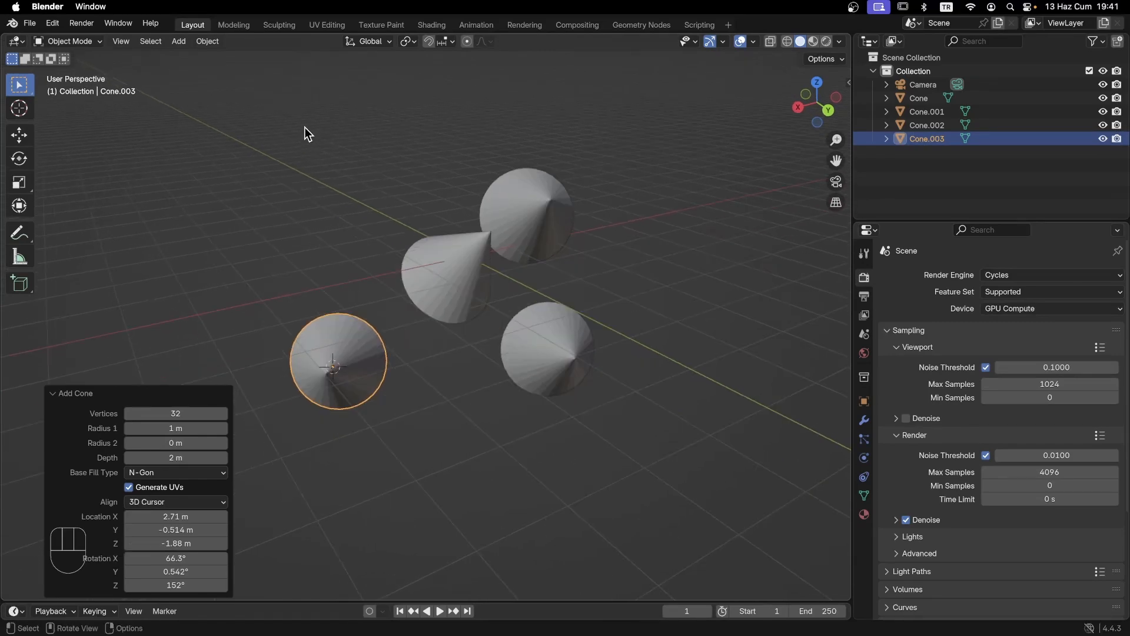
# Step: Delete all four cones and snap the 3D cursor to the world origin
pyautogui.moveTo(305, 131); pyautogui.dragTo(582, 475)
pyautogui.press('Delete')
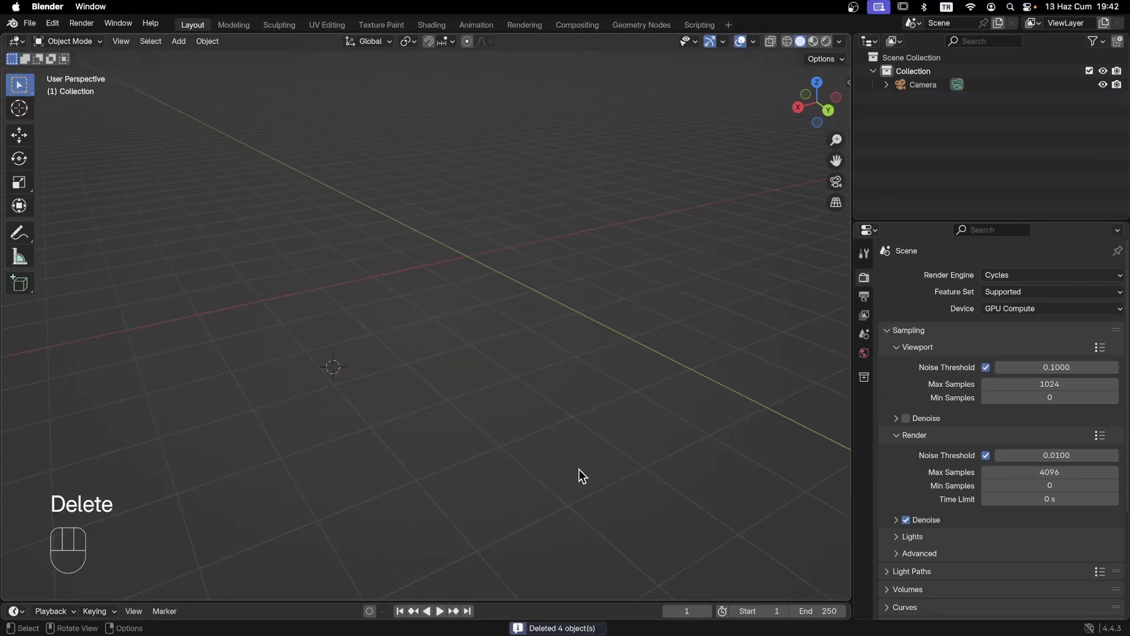
pyautogui.keyDown('shift'); pyautogui.moveTo(447, 303); pyautogui.dragTo(439, 438, button='middle'); pyautogui.keyUp('shift')
pyautogui.hotkey('shift', 's')
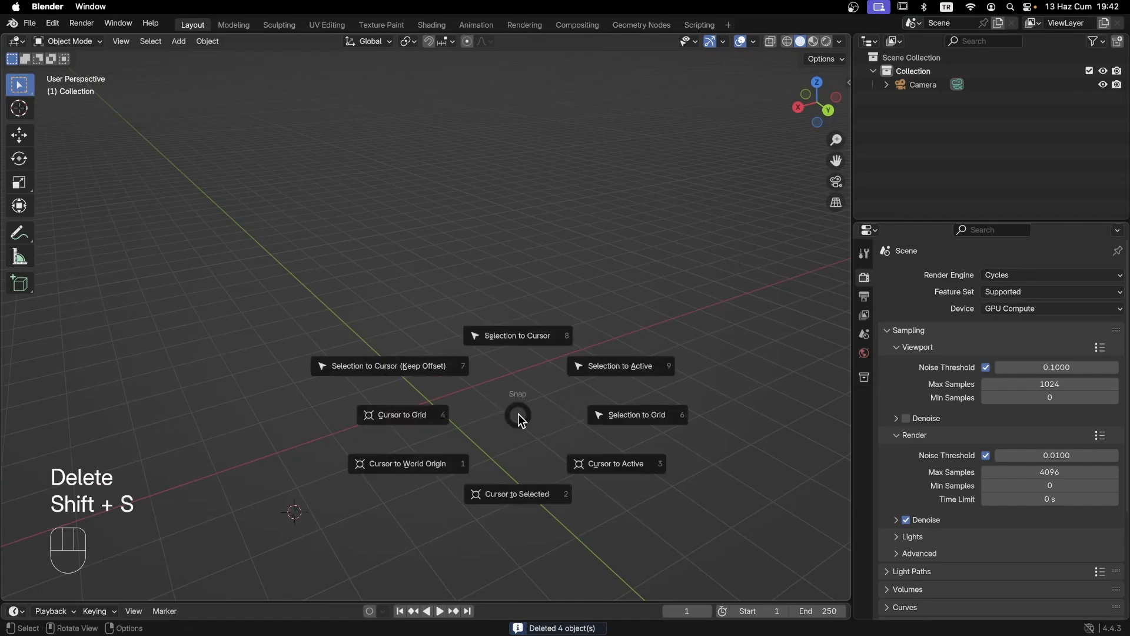
pyautogui.click(462, 446)
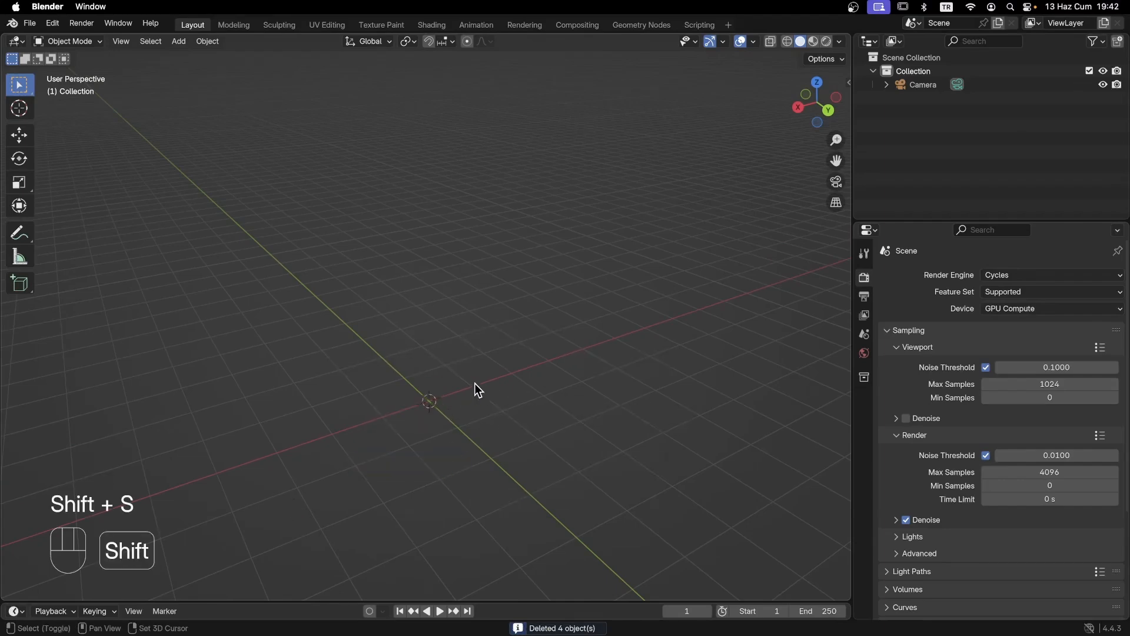
# Step: Add a UV sphere at the world origin and scale it by 5
pyautogui.keyDown('shift'); pyautogui.moveTo(475, 383); pyautogui.dragTo(516, 292, button='middle'); pyautogui.keyUp('shift')
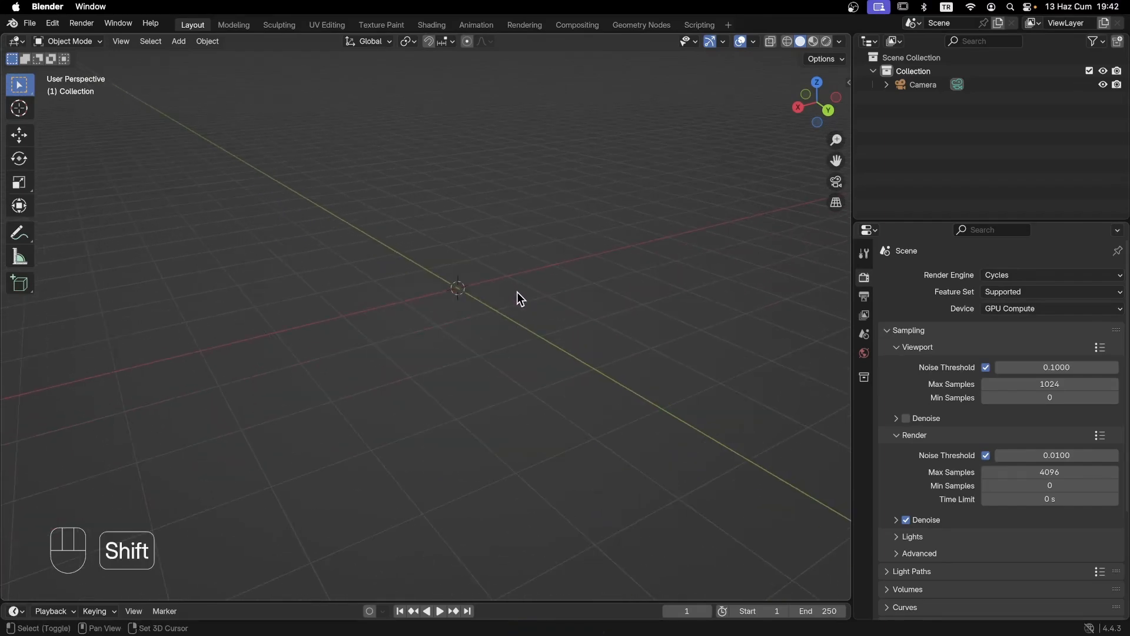
pyautogui.hotkey('shift', 'a')
pyautogui.moveTo(518, 293)
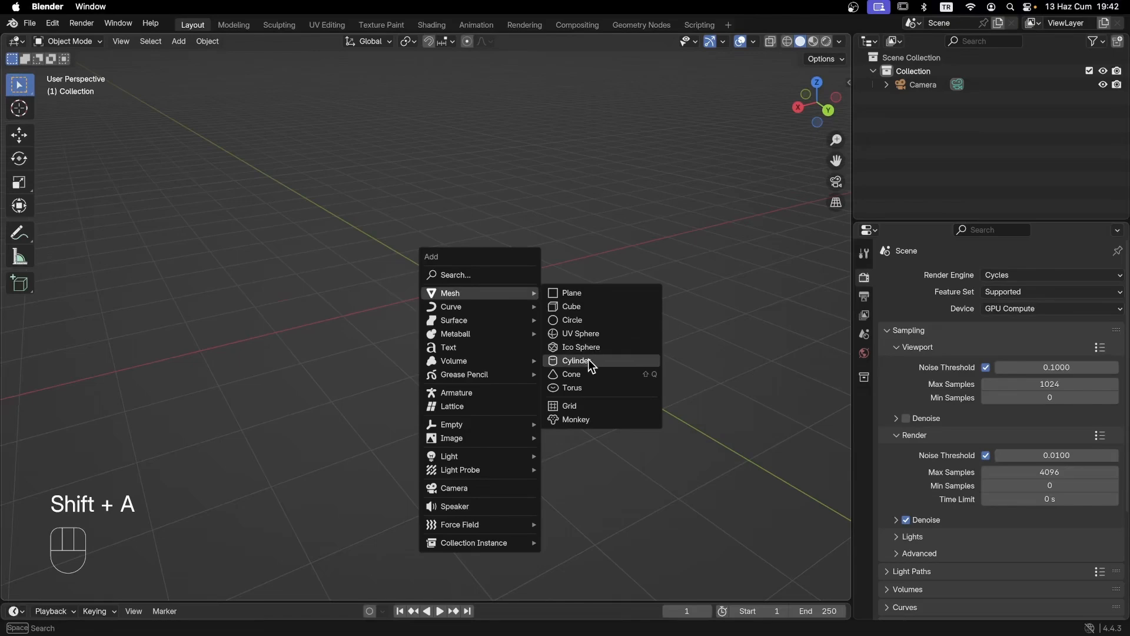
pyautogui.click(596, 339)
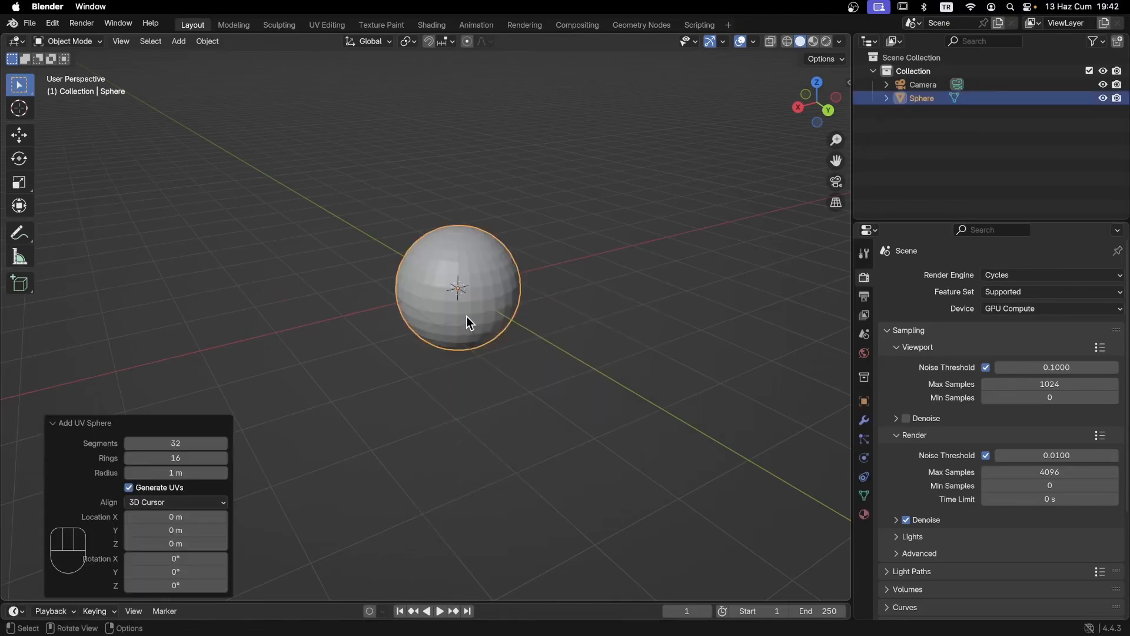
pyautogui.press('s')
pyautogui.press('KP_5')
pyautogui.press('Return')
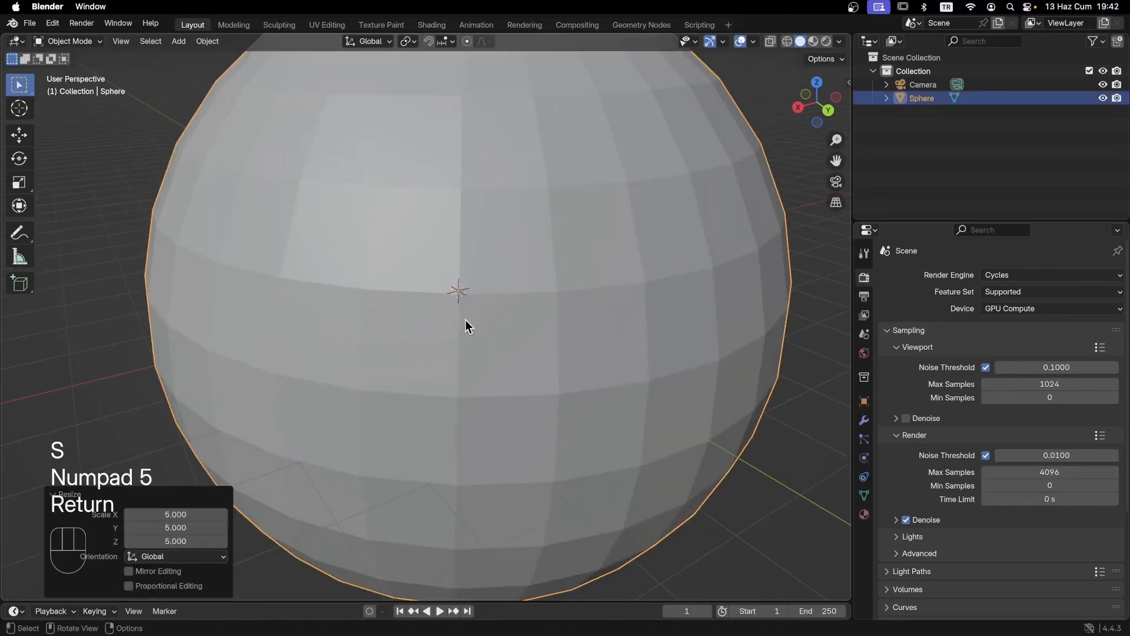
# Step: Apply smooth shading to the sphere and set the viewport shading color to Random
pyautogui.scroll(-3, 465, 319)
pyautogui.rightClick(478, 329)
pyautogui.click(478, 330)
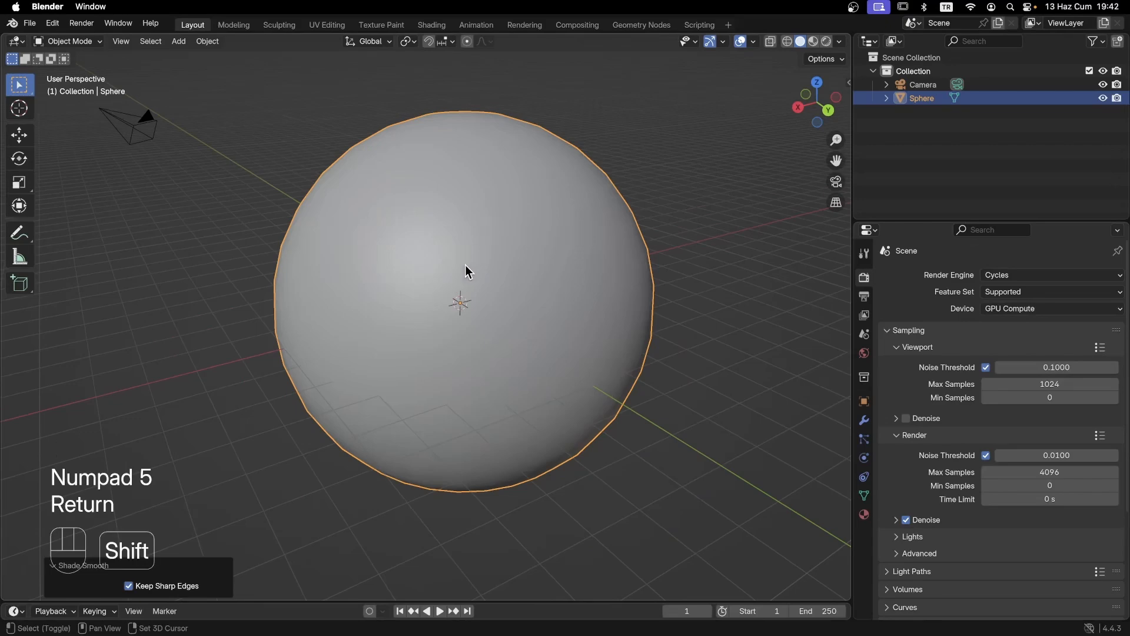
pyautogui.click(840, 42)
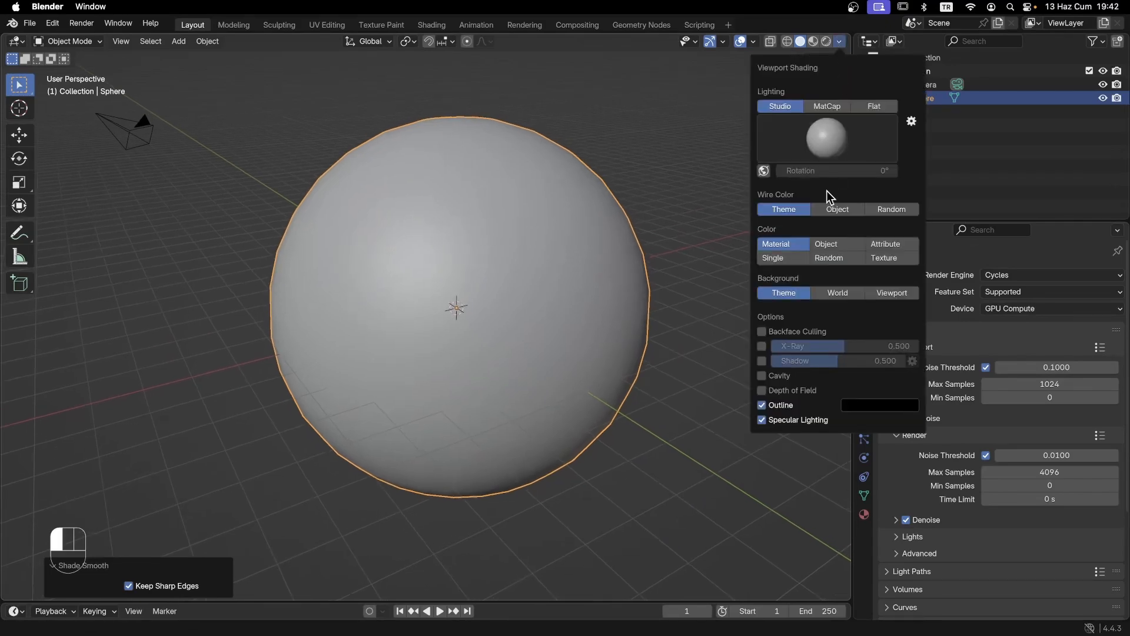
pyautogui.click(830, 257)
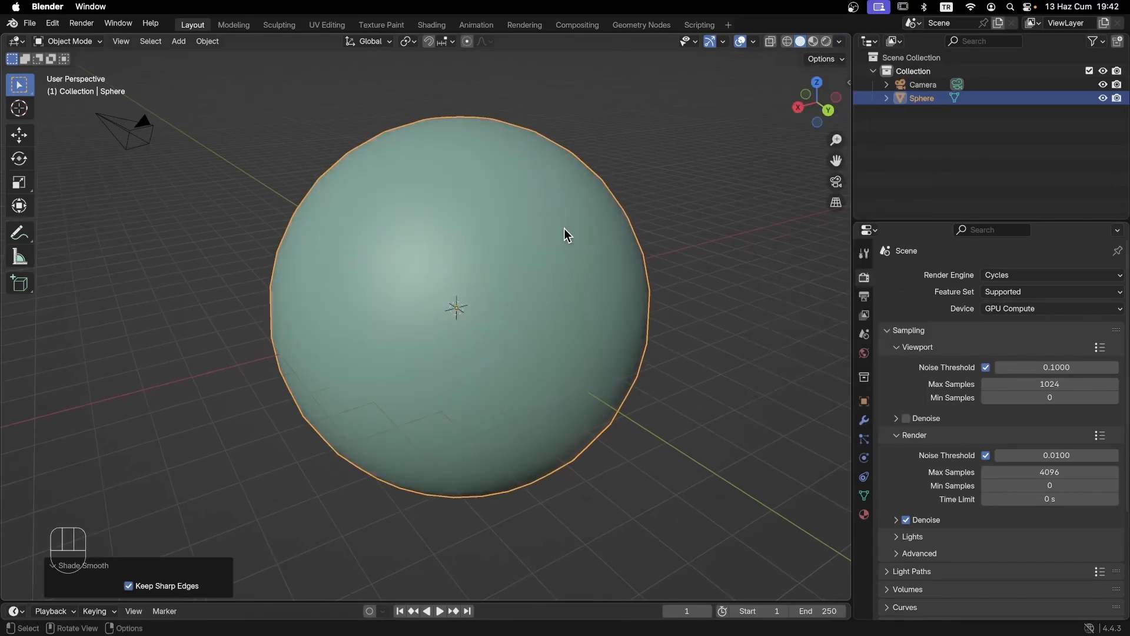
# Step: Use the Cursor tool to reposition the 3D cursor at various spots on the sphere's surface and in the empty space around it
pyautogui.scroll(-1, 559, 230)
pyautogui.scroll(1, 525, 245)
pyautogui.keyDown('shift'); pyautogui.moveTo(696, 179); pyautogui.dragTo(684, 182, button='middle'); pyautogui.keyUp('shift')
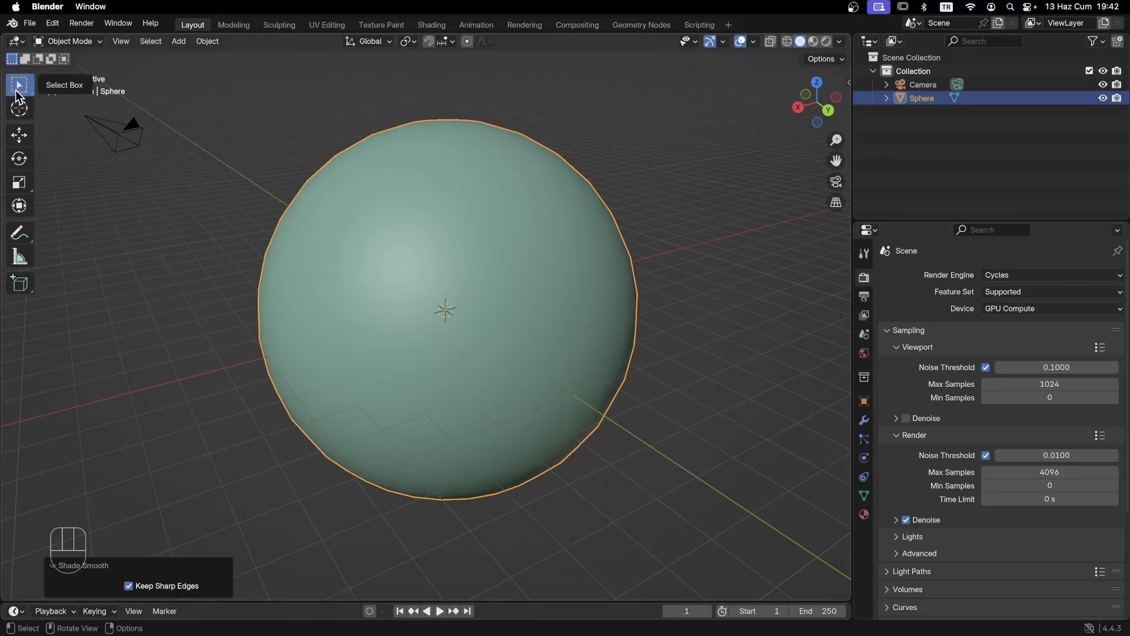
pyautogui.click(19, 110)
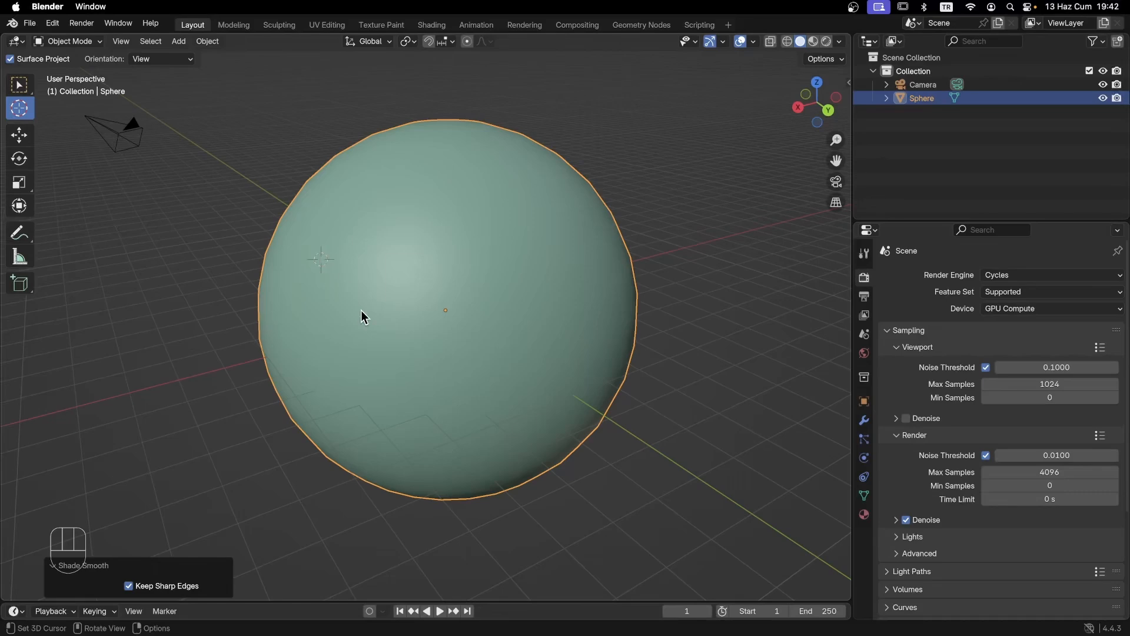
pyautogui.click(556, 273)
pyautogui.click(531, 231)
pyautogui.click(422, 224)
pyautogui.click(598, 313)
pyautogui.click(378, 213)
pyautogui.click(775, 368)
pyautogui.click(360, 240)
pyautogui.click(166, 253)
pyautogui.click(339, 376)
pyautogui.click(269, 498)
pyautogui.click(584, 272)
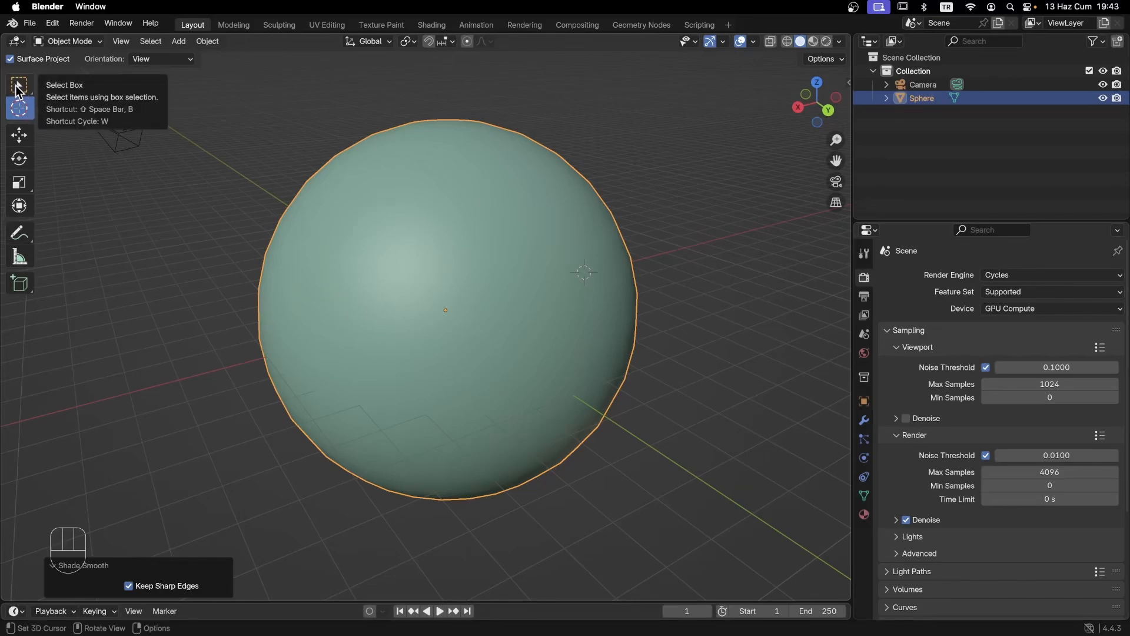
# Step: Switch to the Select Box tool and set the 3D cursor at several spots on the sphere without the Cursor tool
pyautogui.click(19, 88)
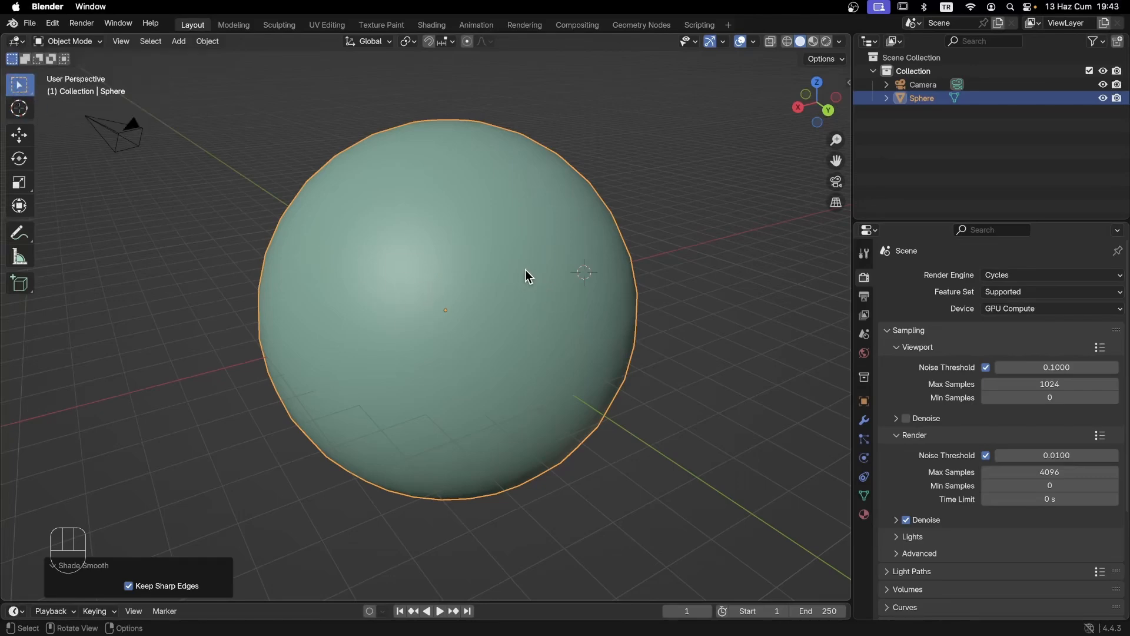
pyautogui.press('shift')
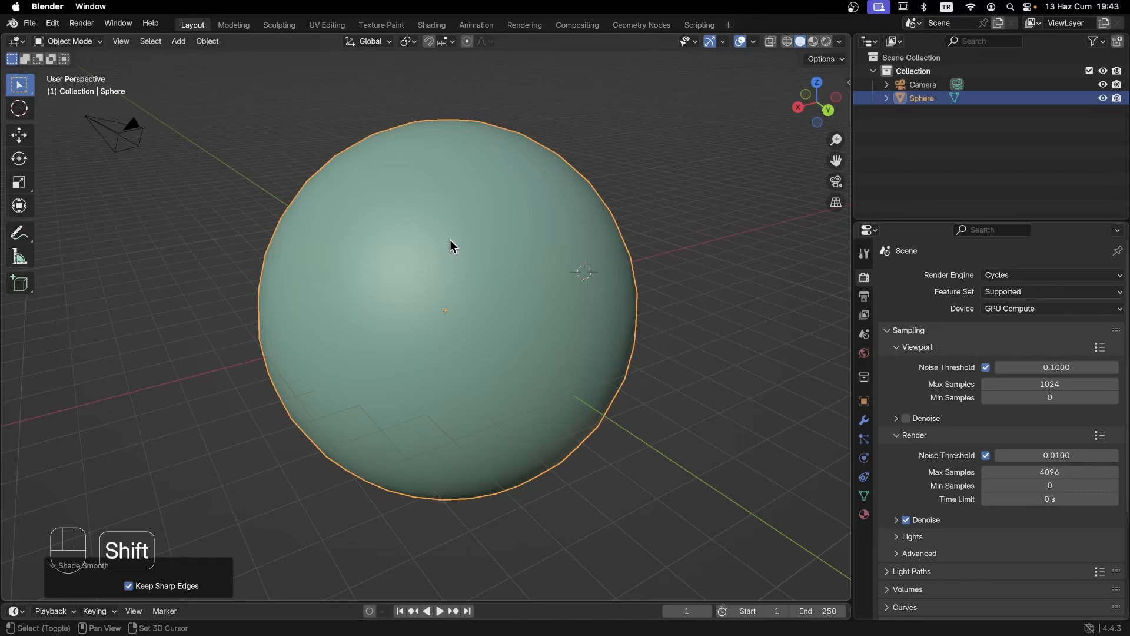
pyautogui.keyDown('shift'); pyautogui.rightClick(544, 333); pyautogui.keyUp('shift')
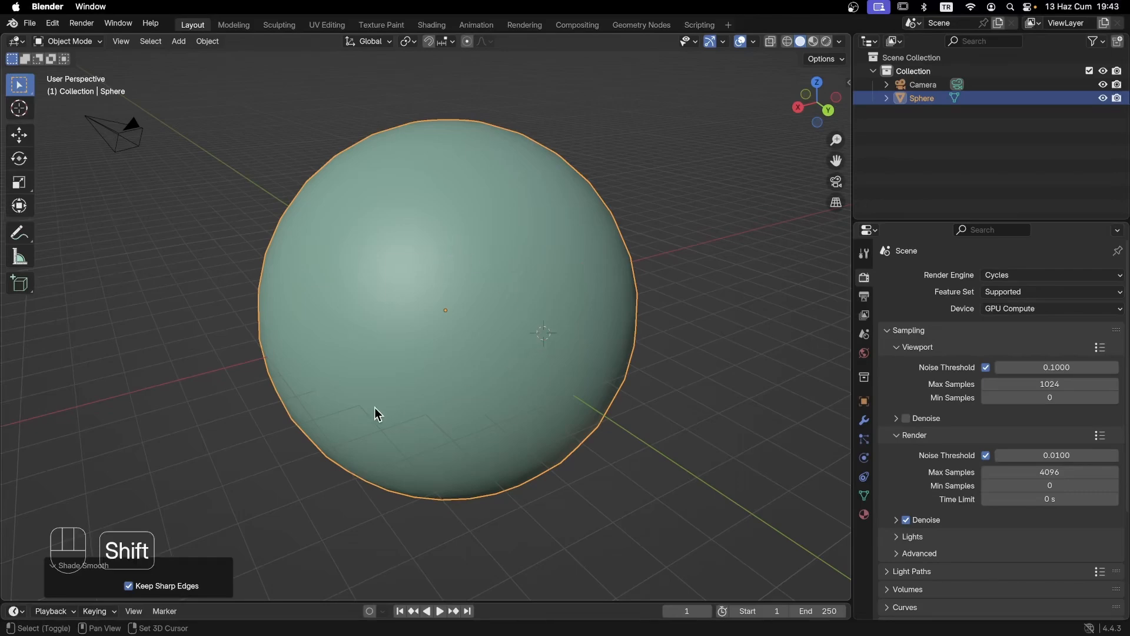
pyautogui.keyDown('shift'); pyautogui.rightClick(474, 193); pyautogui.keyUp('shift')
pyautogui.keyDown('shift'); pyautogui.moveTo(559, 330); pyautogui.dragTo(442, 420, button='right'); pyautogui.keyUp('shift')
pyautogui.keyDown('shift'); pyautogui.moveTo(327, 344); pyautogui.dragTo(535, 206, button='right'); pyautogui.keyUp('shift')
pyautogui.keyDown('shift'); pyautogui.rightClick(397, 187); pyautogui.keyUp('shift')
pyautogui.keyDown('shift'); pyautogui.rightClick(568, 273); pyautogui.keyUp('shift')
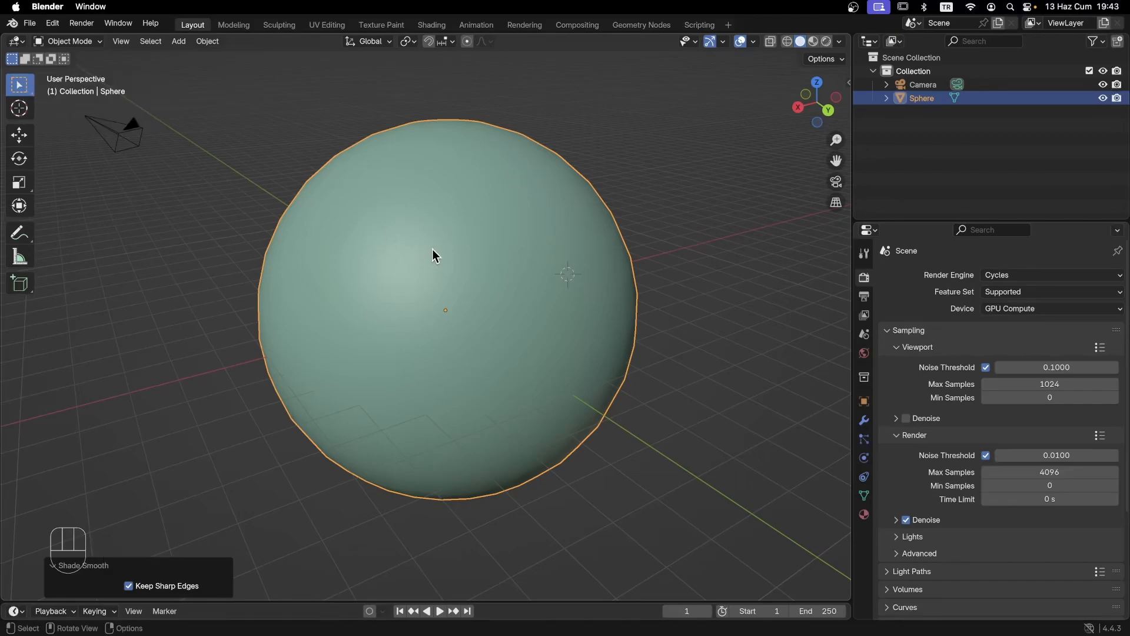
pyautogui.keyDown('shift'); pyautogui.rightClick(345, 369); pyautogui.keyUp('shift')
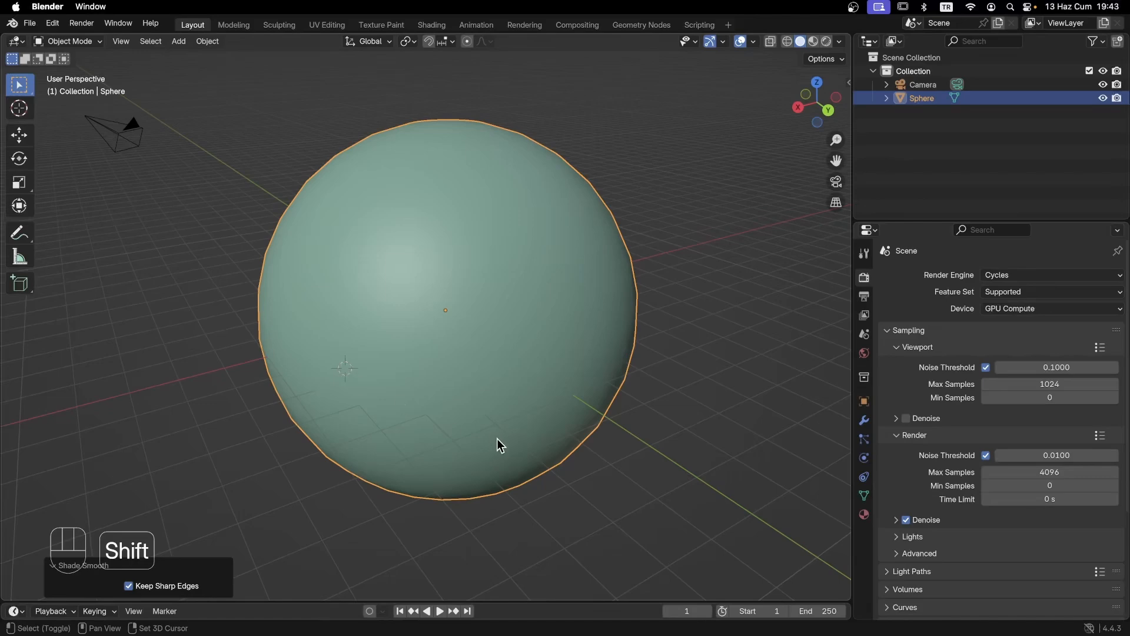
pyautogui.keyDown('shift'); pyautogui.rightClick(536, 346); pyautogui.keyUp('shift')
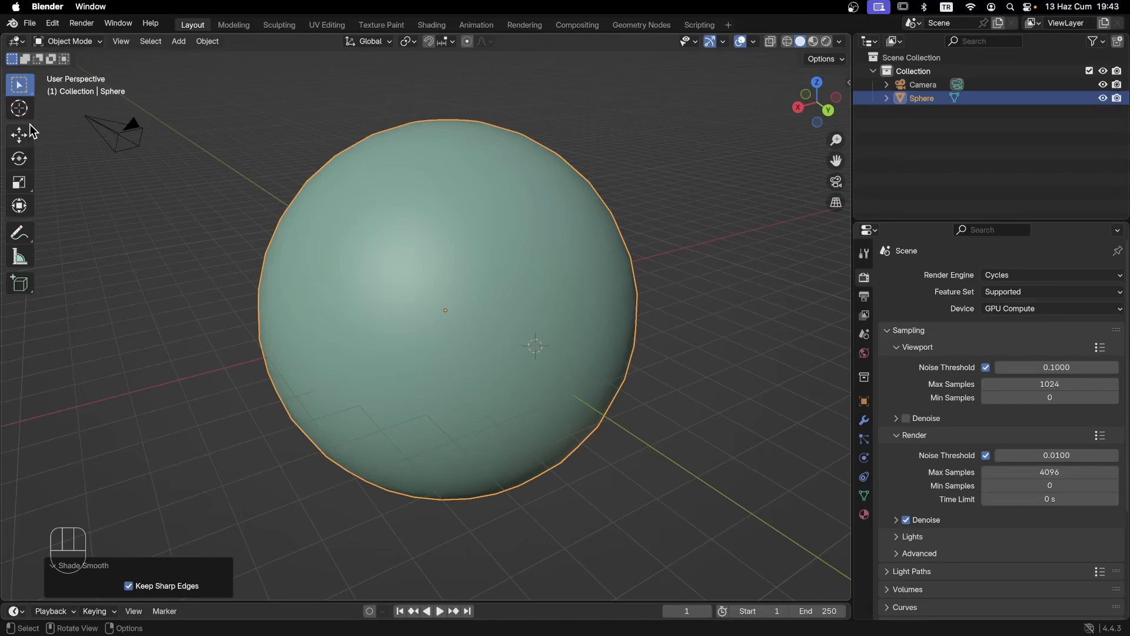
# Step: Reactivate the Cursor tool and move the 3D cursor to several points across the front of the sphere
pyautogui.click(19, 110)
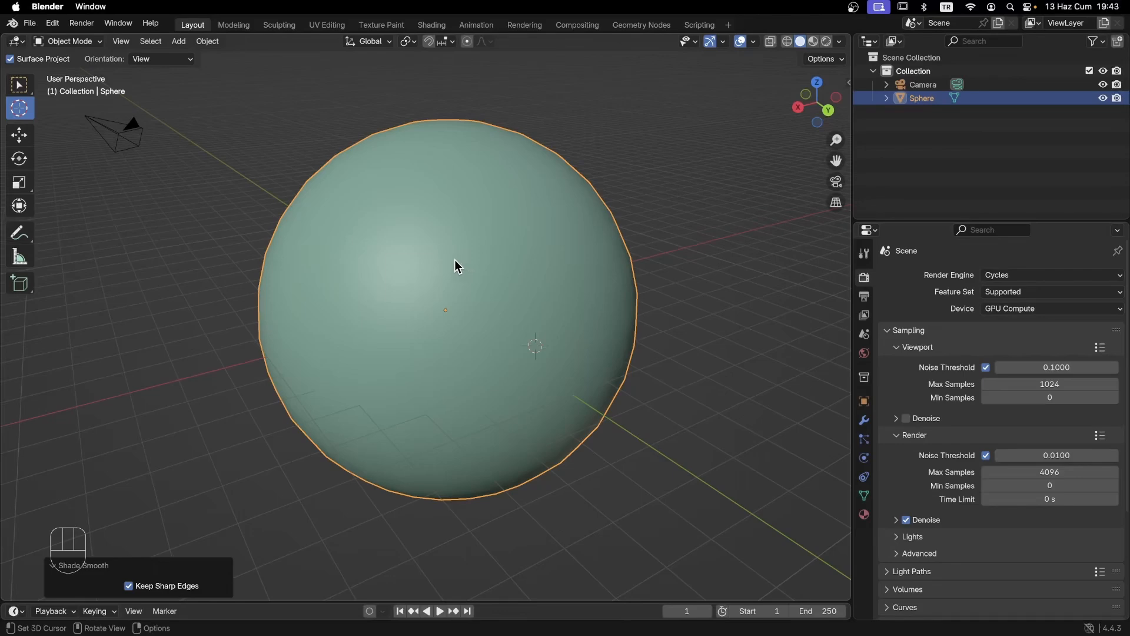
pyautogui.click(436, 249)
pyautogui.click(544, 370)
pyautogui.click(390, 383)
pyautogui.click(532, 254)
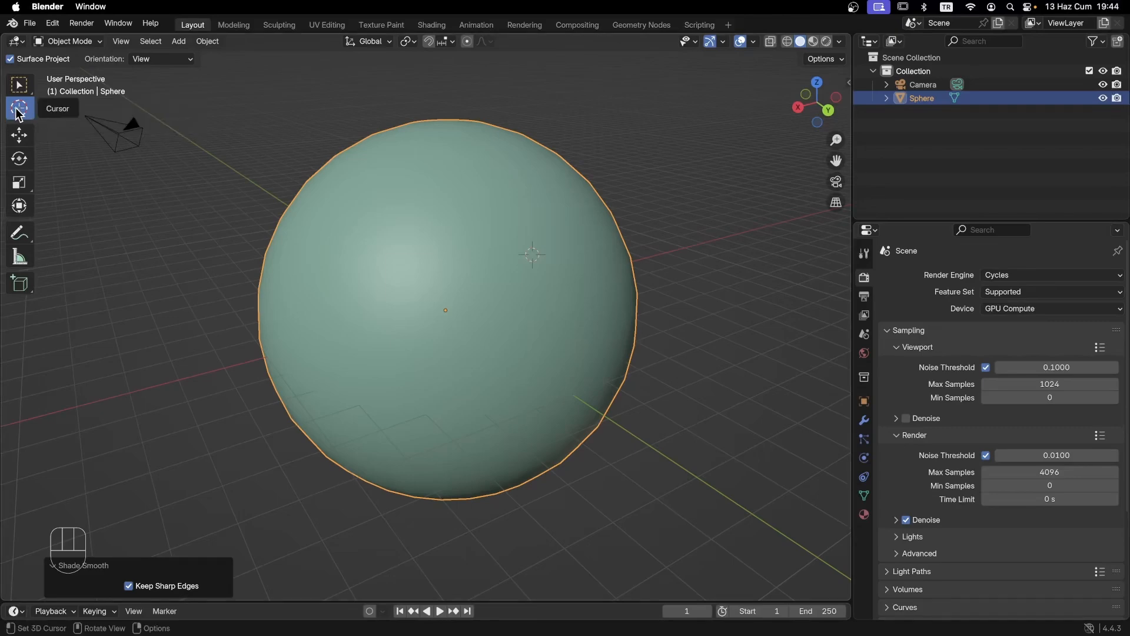
pyautogui.click(421, 389)
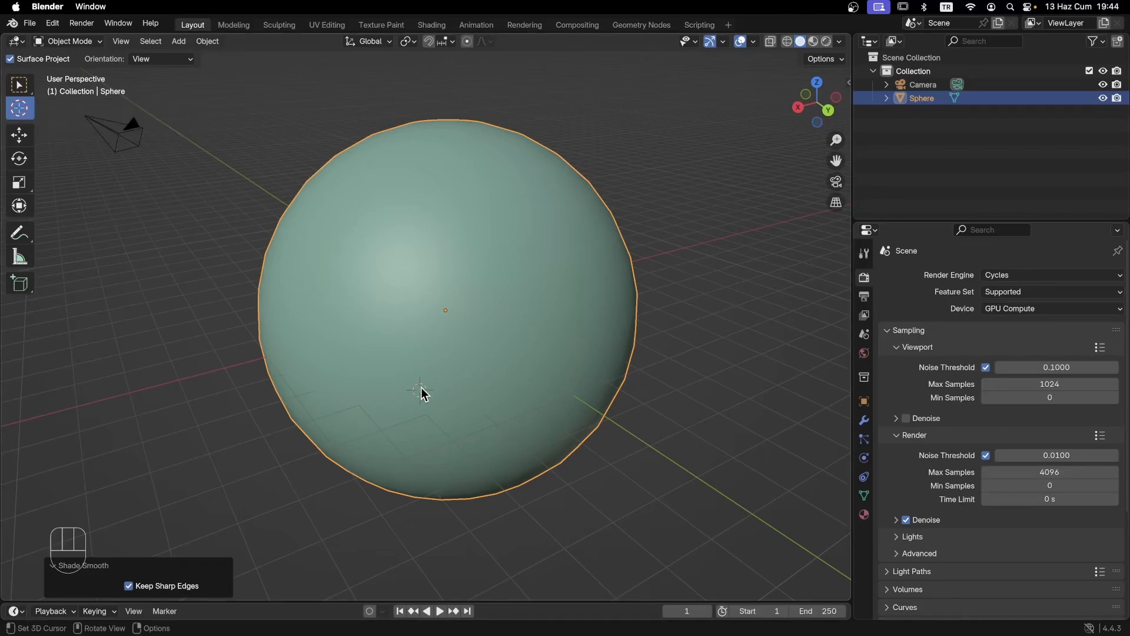
# Step: Place the 3D cursor at four different spots on the front of the sphere and add a cone at each one
pyautogui.click(483, 238)
pyautogui.hotkey('shift', 'q')
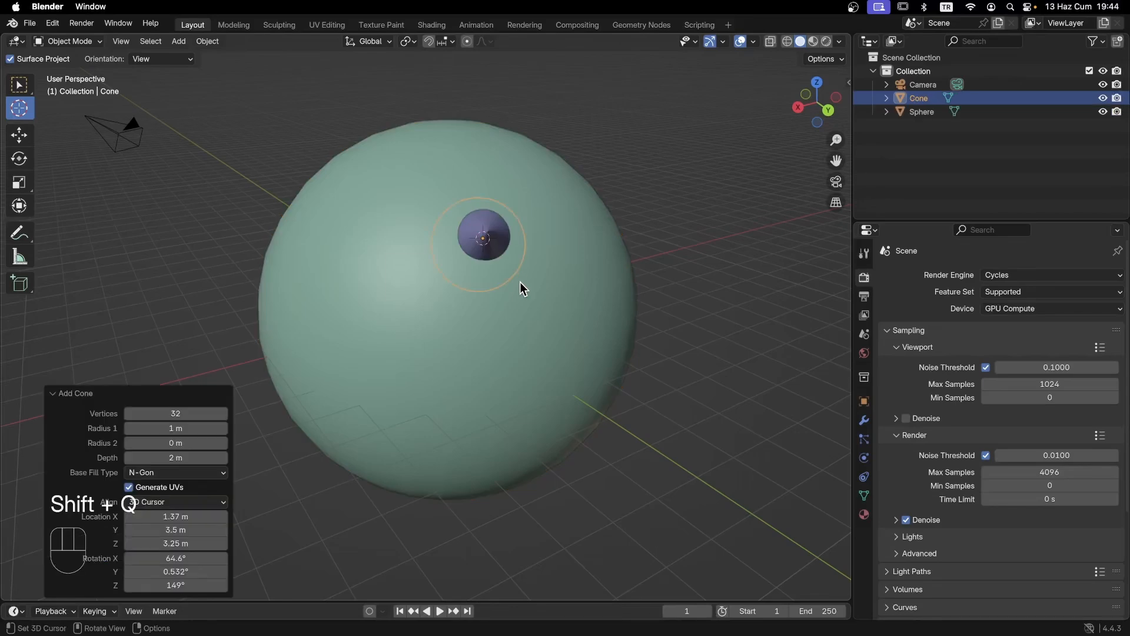
pyautogui.click(427, 372)
pyautogui.hotkey('shift', 'q')
pyautogui.click(560, 329)
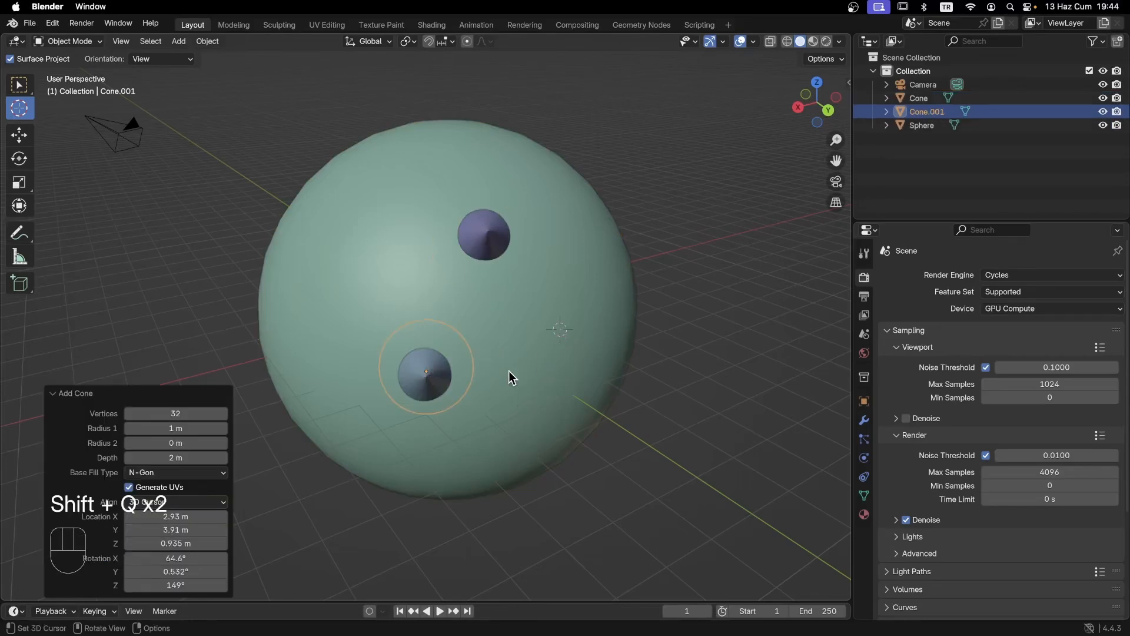
pyautogui.hotkey('shift', 'q')
pyautogui.hotkey('shift', 'q')
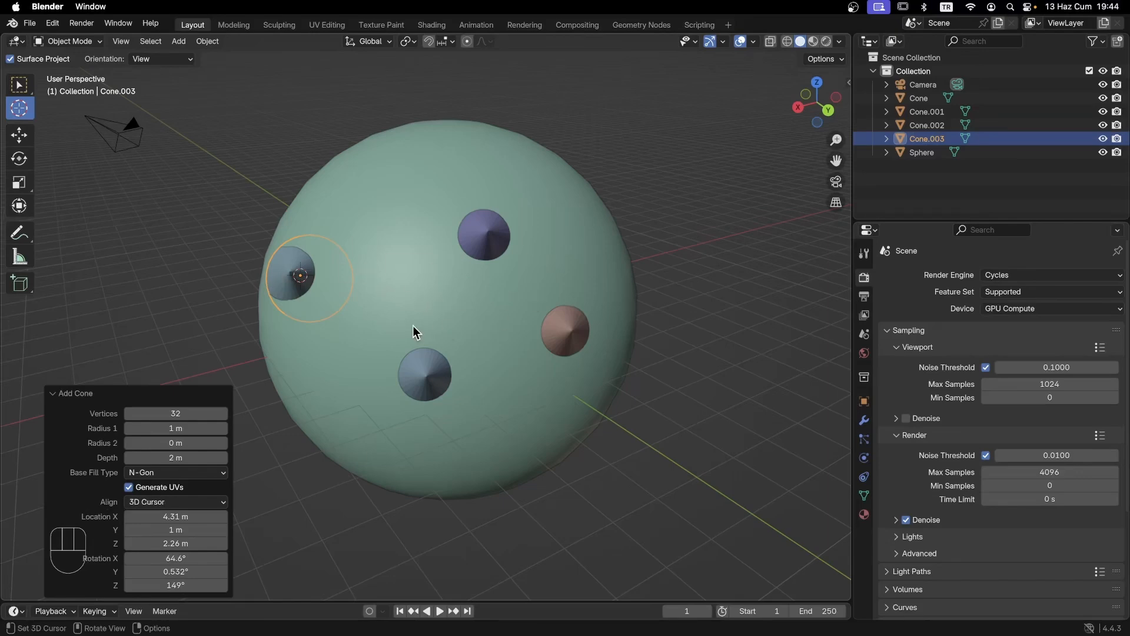
# Step: Examine from several angles which way the four cones point relative to the sphere's surface
pyautogui.moveTo(412, 324); pyautogui.dragTo(444, 345, button='middle')
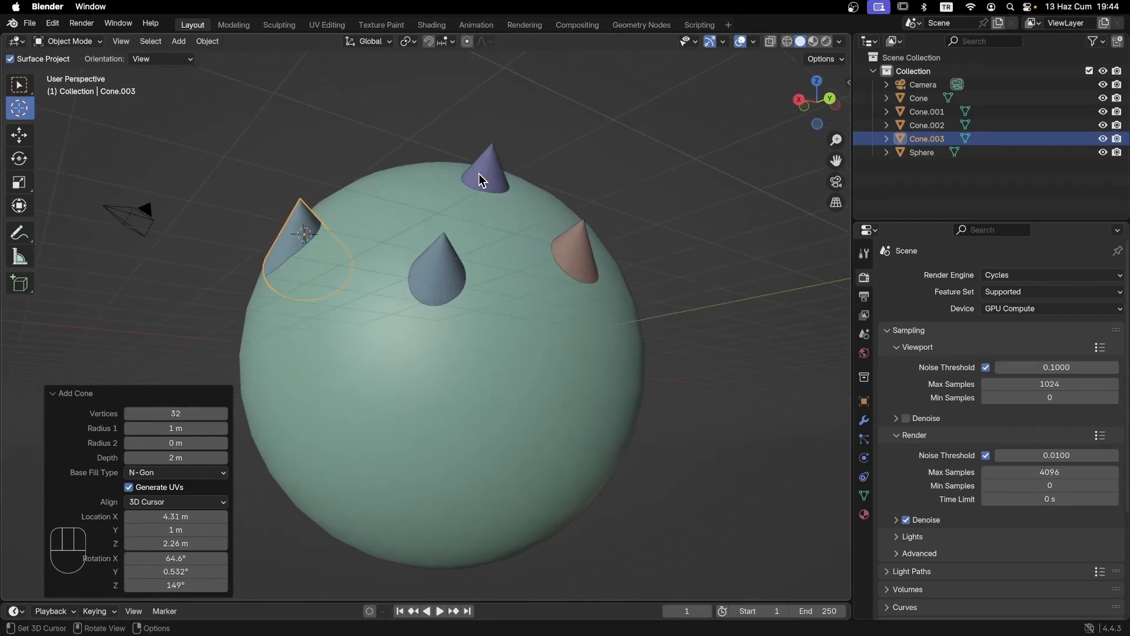
pyautogui.moveTo(423, 411); pyautogui.dragTo(433, 352, button='middle')
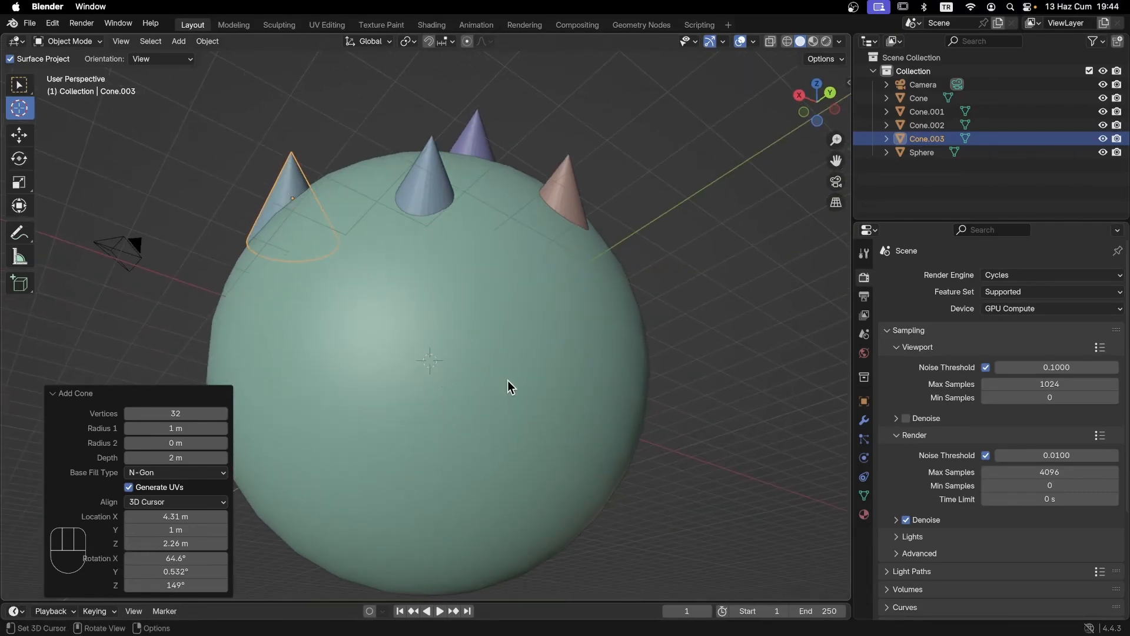
pyautogui.moveTo(550, 372); pyautogui.dragTo(488, 369, button='middle')
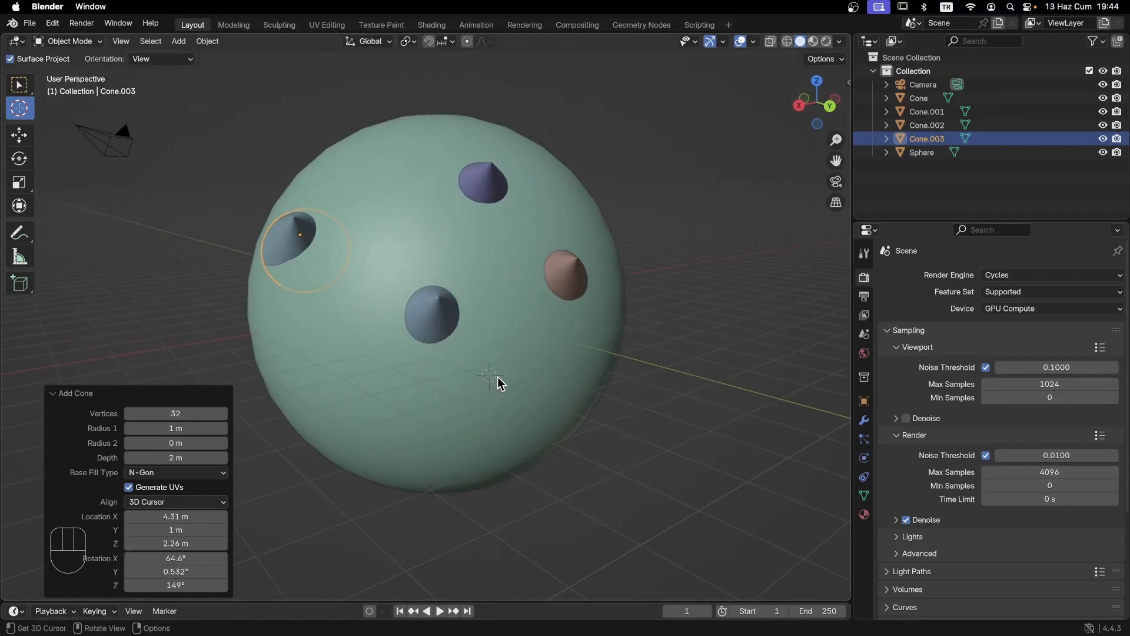
pyautogui.keyDown('shift'); pyautogui.rightClick(528, 362); pyautogui.keyUp('shift')
pyautogui.keyDown('shift'); pyautogui.click(565, 323); pyautogui.keyUp('shift')
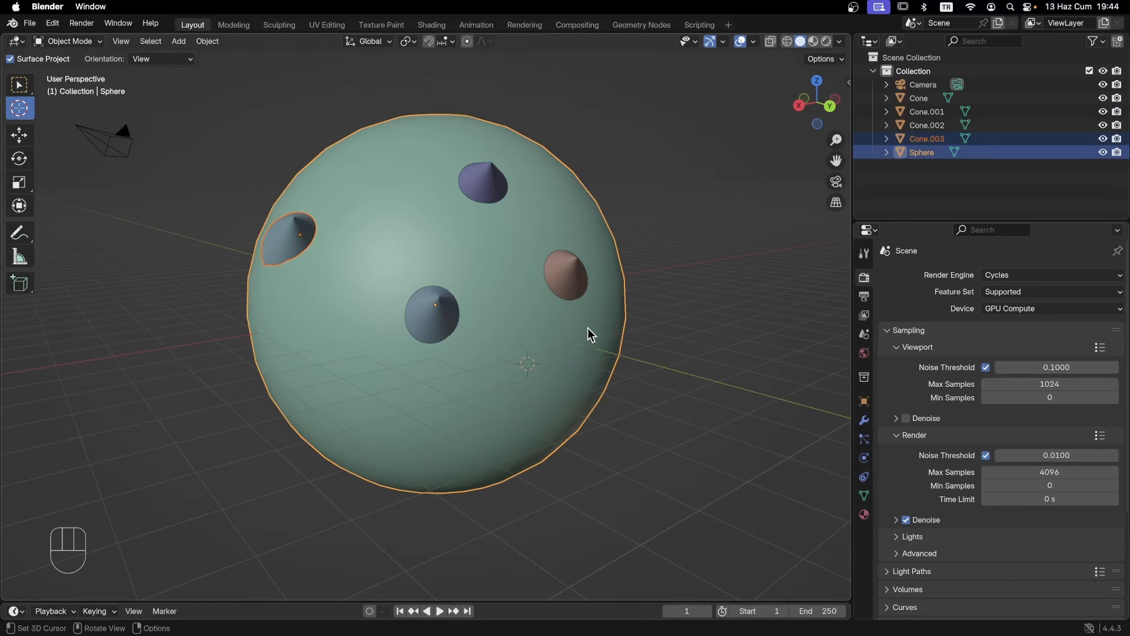
pyautogui.press('r')
pyautogui.press('Escape')
pyautogui.moveTo(492, 457); pyautogui.dragTo(486, 394, button='middle')
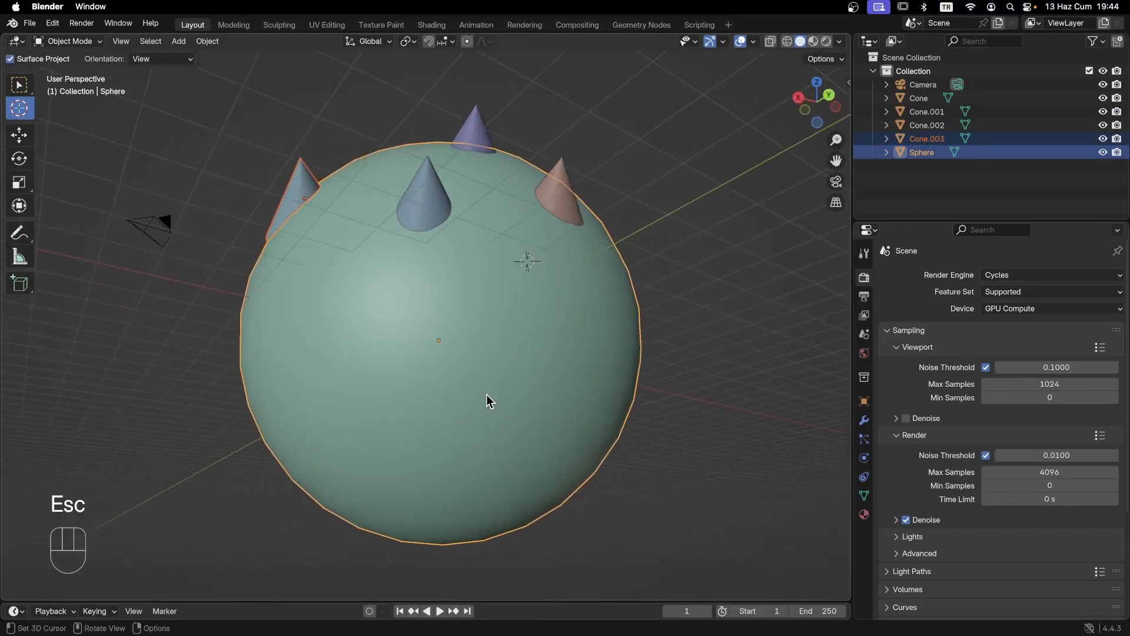
pyautogui.moveTo(456, 468)
pyautogui.mouseDown(button='middle')
pyautogui.moveTo(461, 441)
pyautogui.moveTo(443, 440)
pyautogui.moveTo(442, 458)
pyautogui.moveTo(458, 448)
pyautogui.moveTo(439, 391)
pyautogui.moveTo(398, 465)
pyautogui.moveTo(510, 433)
pyautogui.moveTo(446, 433)
pyautogui.moveTo(450, 457)
pyautogui.mouseUp(button='middle')
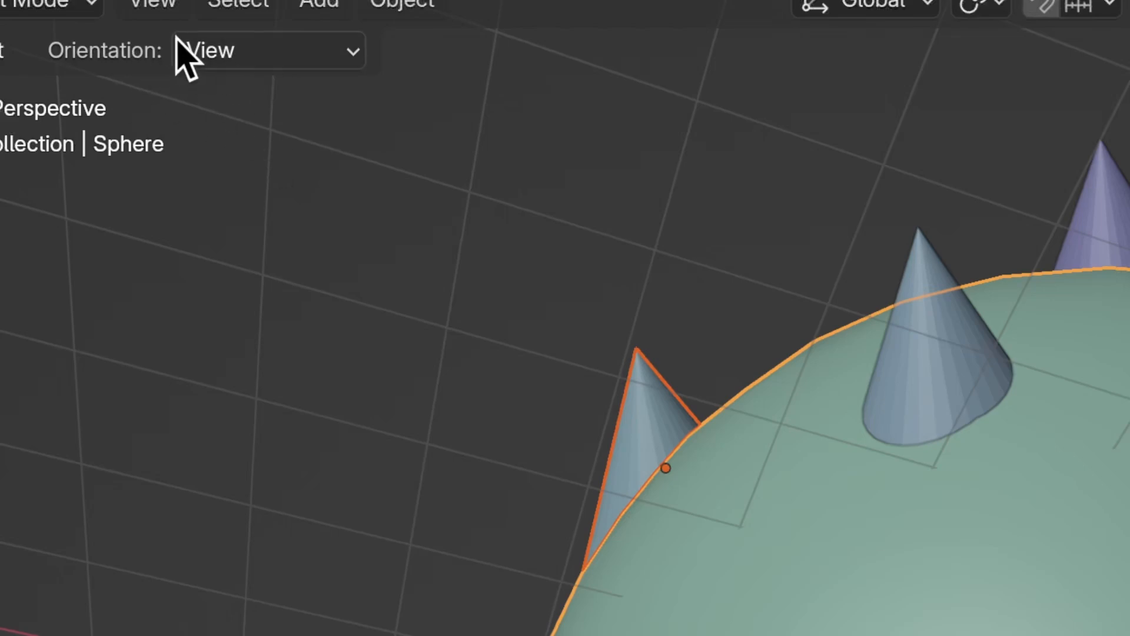
pyautogui.scroll(-6, 245, 164)
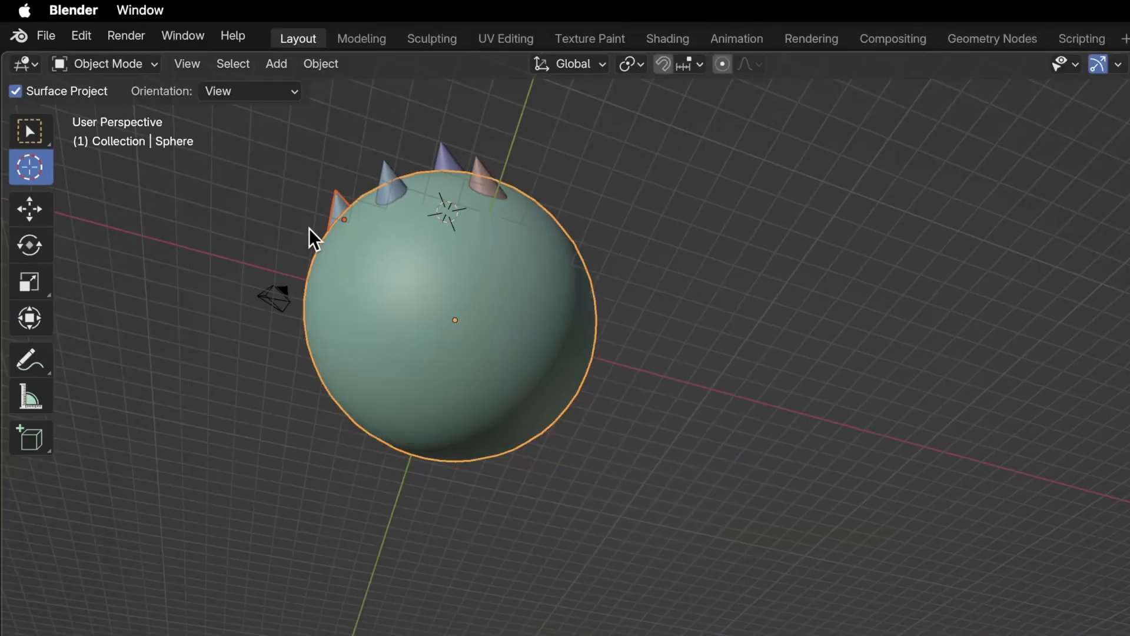
pyautogui.scroll(4, 258, 176)
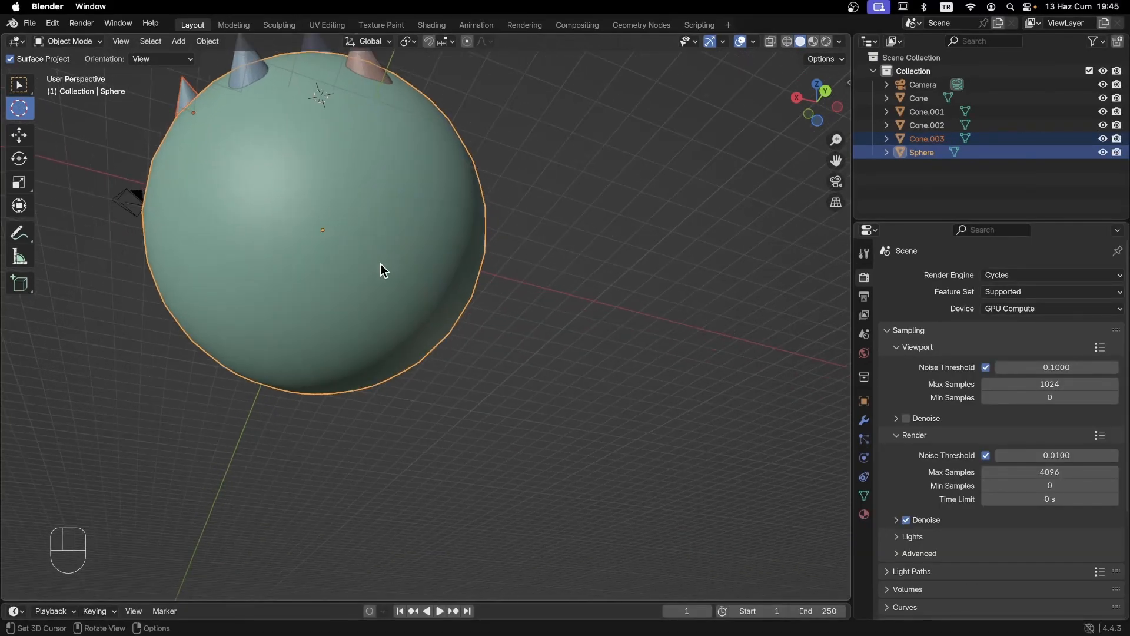
# Step: Frame the sphere and add a cone at each of two spots on its lower half, each placed from a different viewing angle
pyautogui.press('KP_Decimal')
pyautogui.click(435, 286)
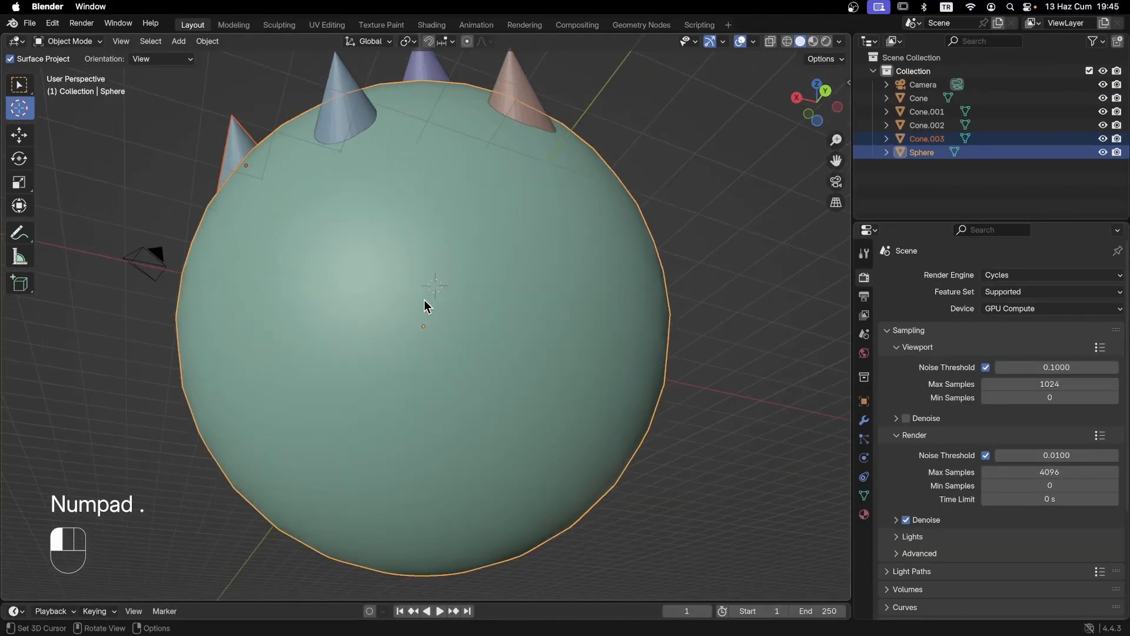
pyautogui.hotkey('shift', 'q')
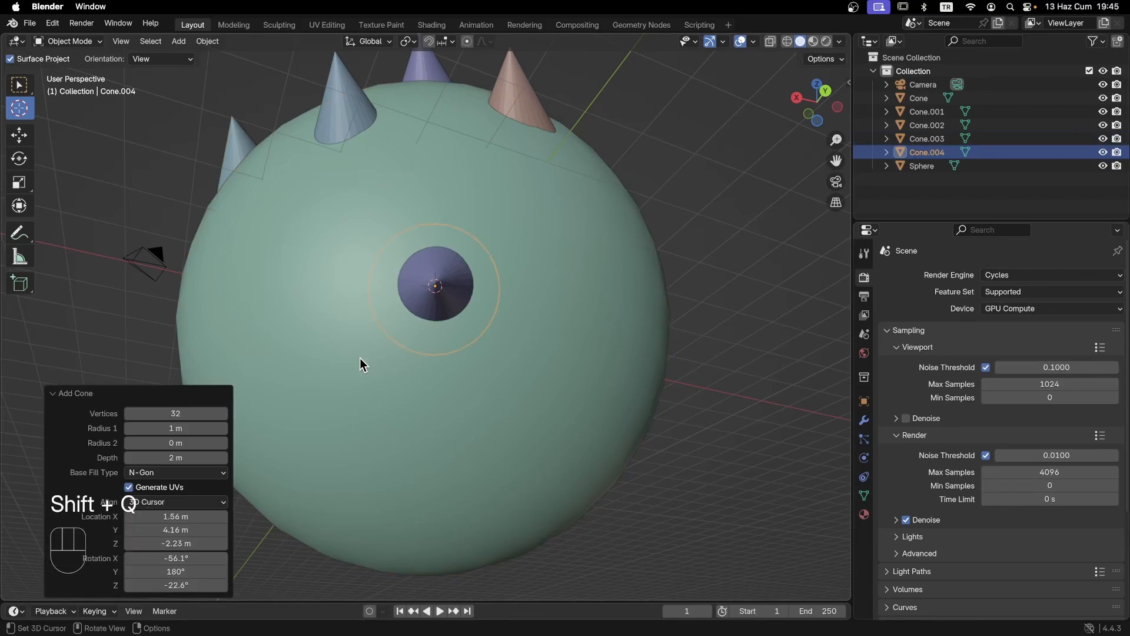
pyautogui.moveTo(534, 322); pyautogui.dragTo(458, 294, button='middle')
pyautogui.click(458, 295)
pyautogui.hotkey('shift', 'q')
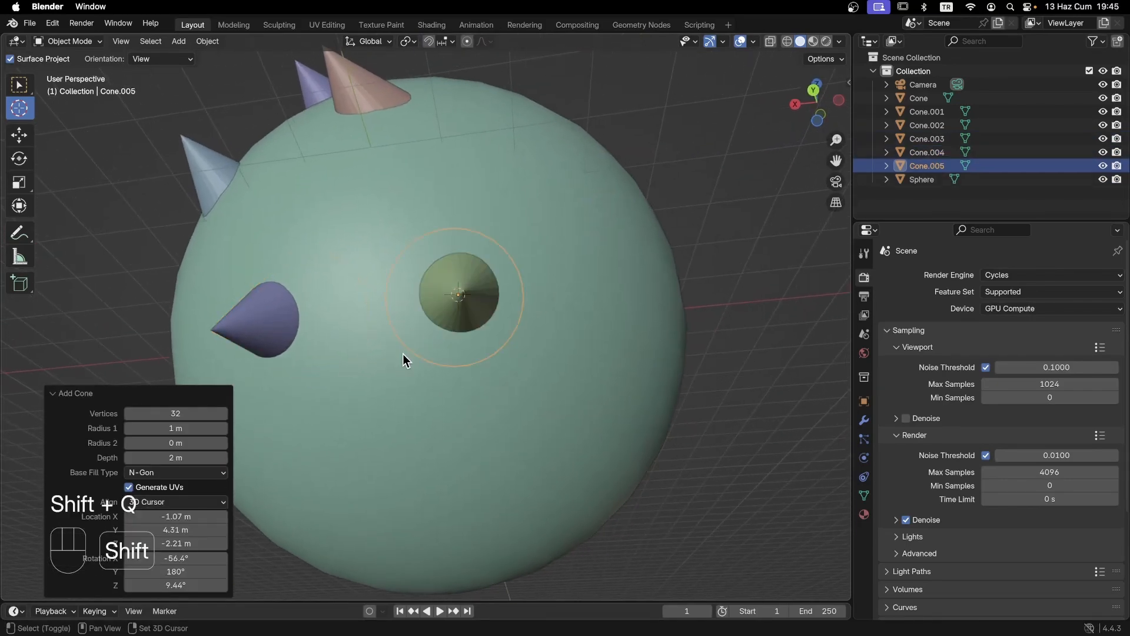
# Step: Place the 3D cursor at two spots farther around the sphere's side, each from a new angle, and add a cone at each one
pyautogui.moveTo(518, 365); pyautogui.dragTo(450, 337, button='middle')
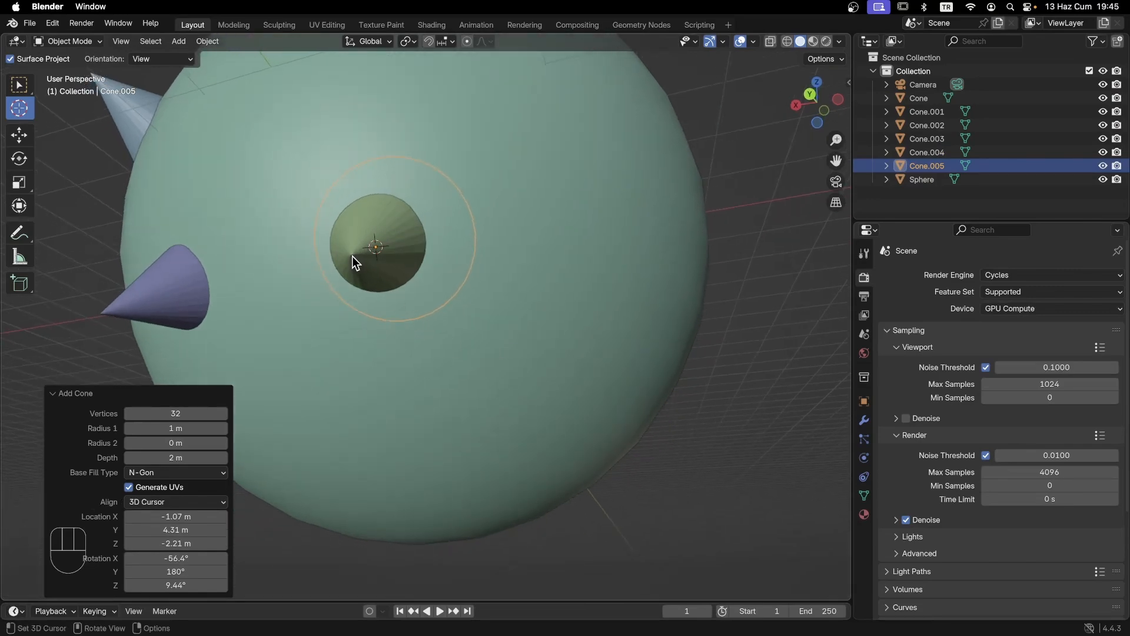
pyautogui.moveTo(389, 277); pyautogui.dragTo(408, 207, button='middle')
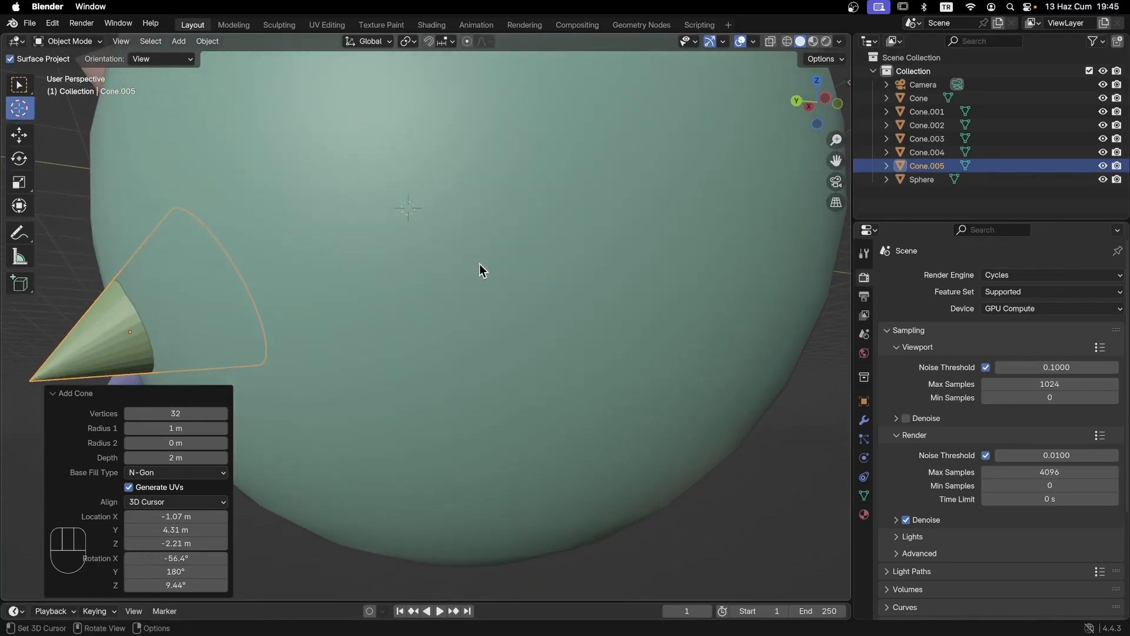
pyautogui.hotkey('shift', 'a')
pyautogui.hotkey('shift', 'q')
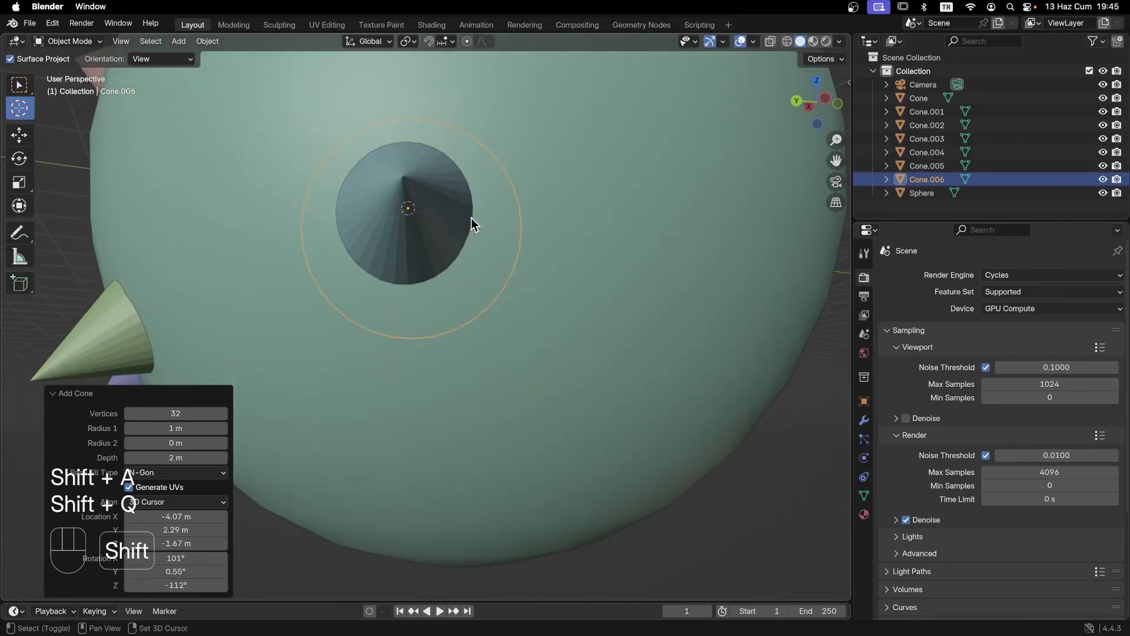
pyautogui.moveTo(471, 224)
pyautogui.mouseDown(button='middle')
pyautogui.moveTo(532, 234)
pyautogui.moveTo(386, 288)
pyautogui.moveTo(471, 234)
pyautogui.mouseUp(button='middle')
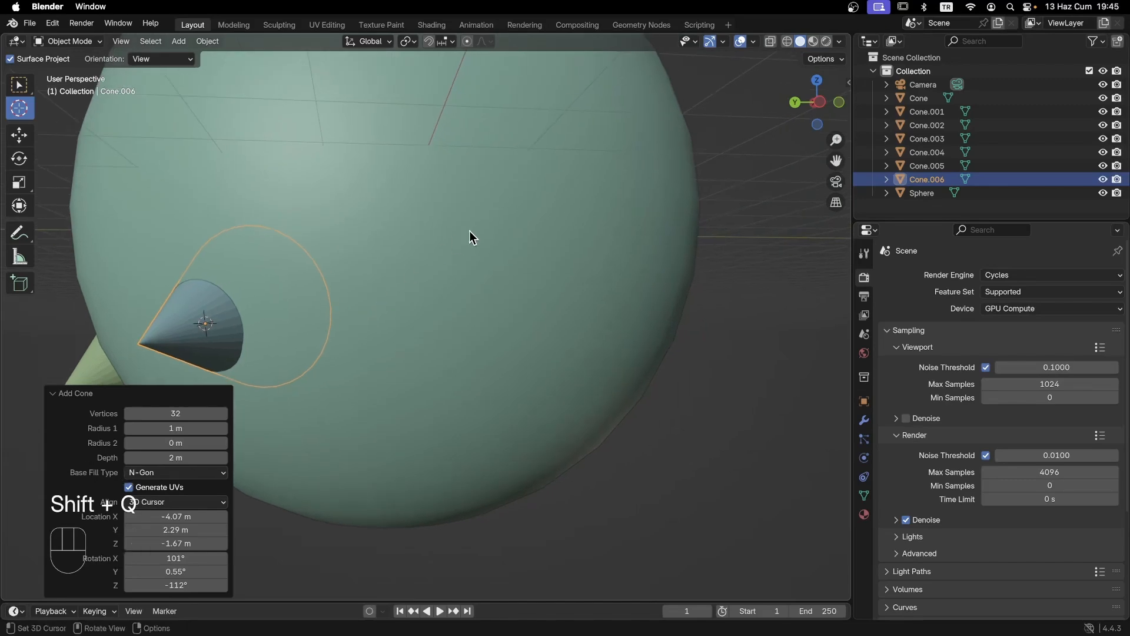
pyautogui.click(453, 250)
pyautogui.hotkey('shift', 'q')
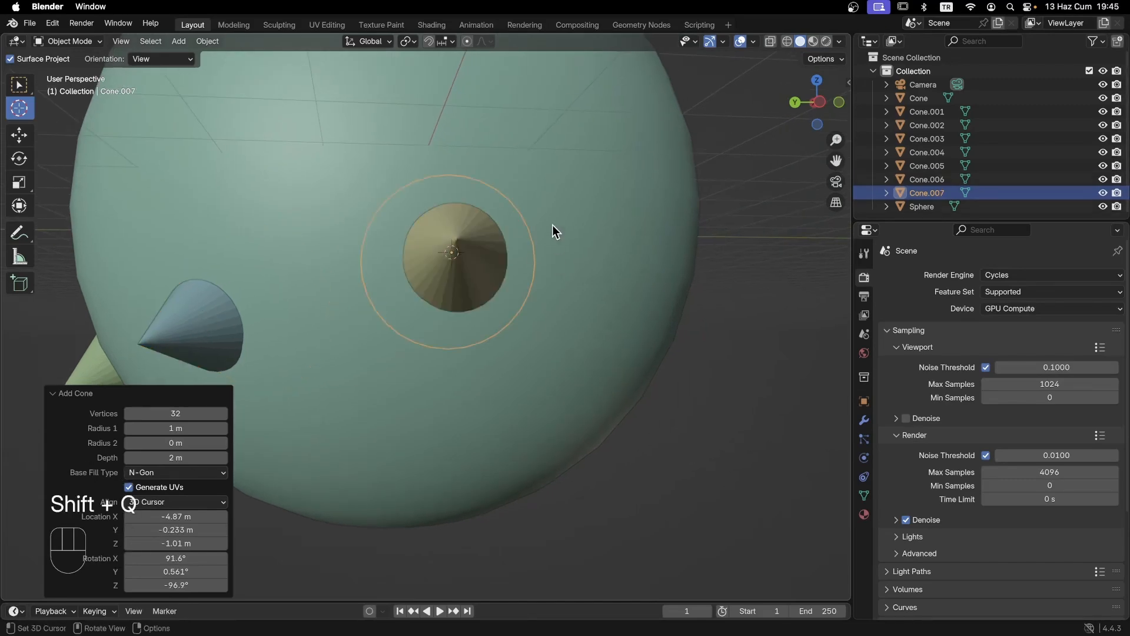
# Step: Place the 3D cursor on the sphere above the light blue cone, add a cone there, and inspect it up close
pyautogui.moveTo(552, 225); pyautogui.dragTo(406, 226, button='middle')
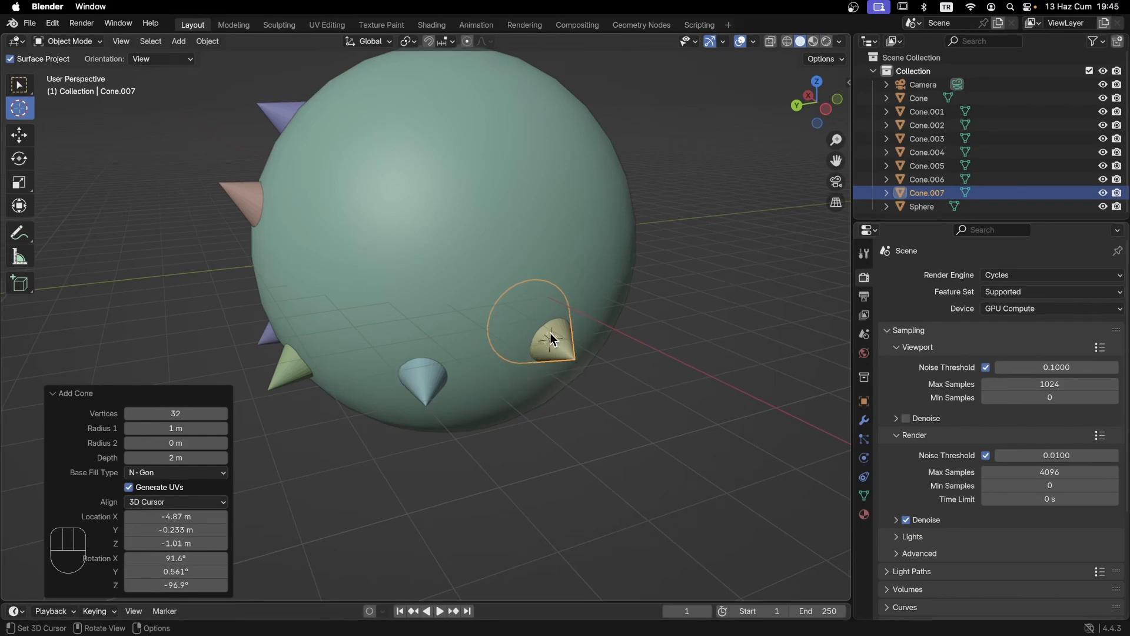
pyautogui.click(422, 241)
pyautogui.scroll(2, 421, 243)
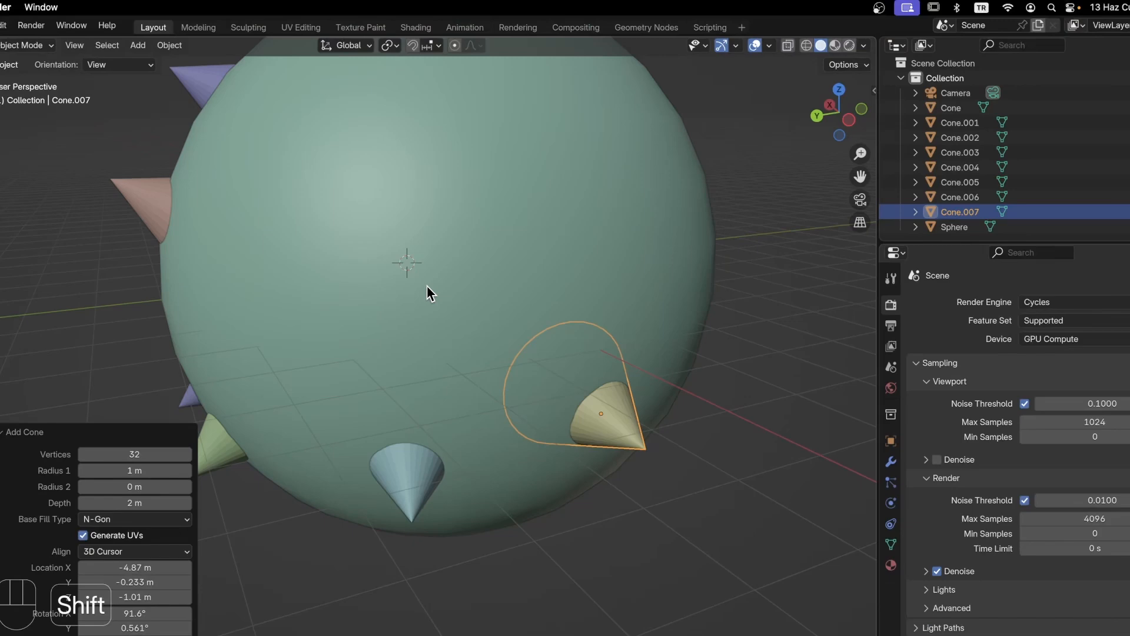
pyautogui.hotkey('shift', 'q')
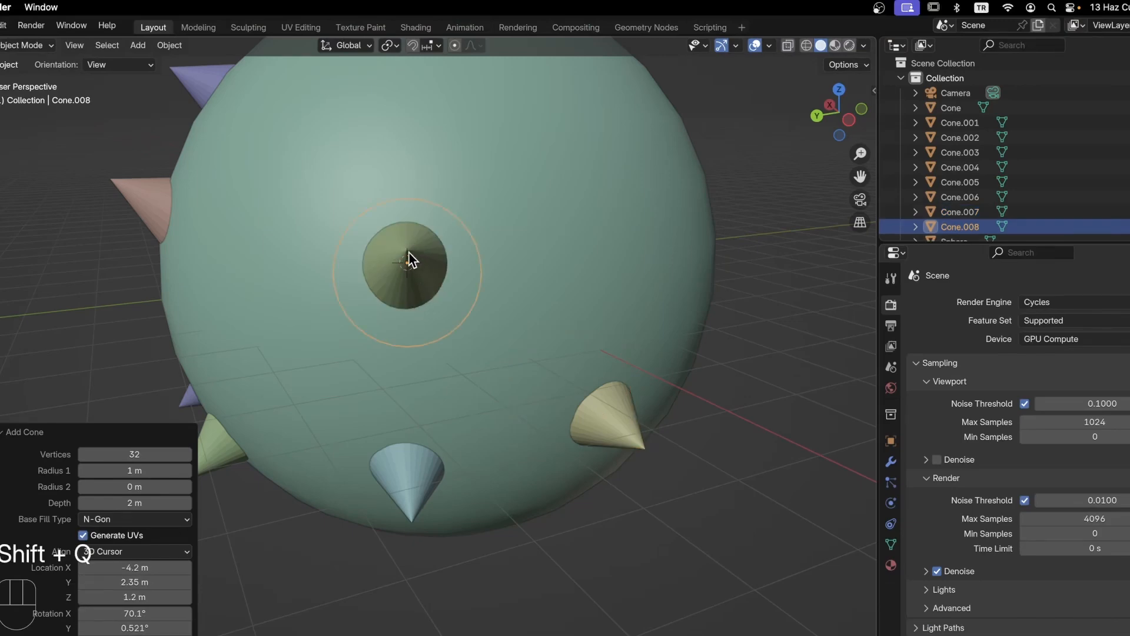
pyautogui.scroll(4, 408, 238)
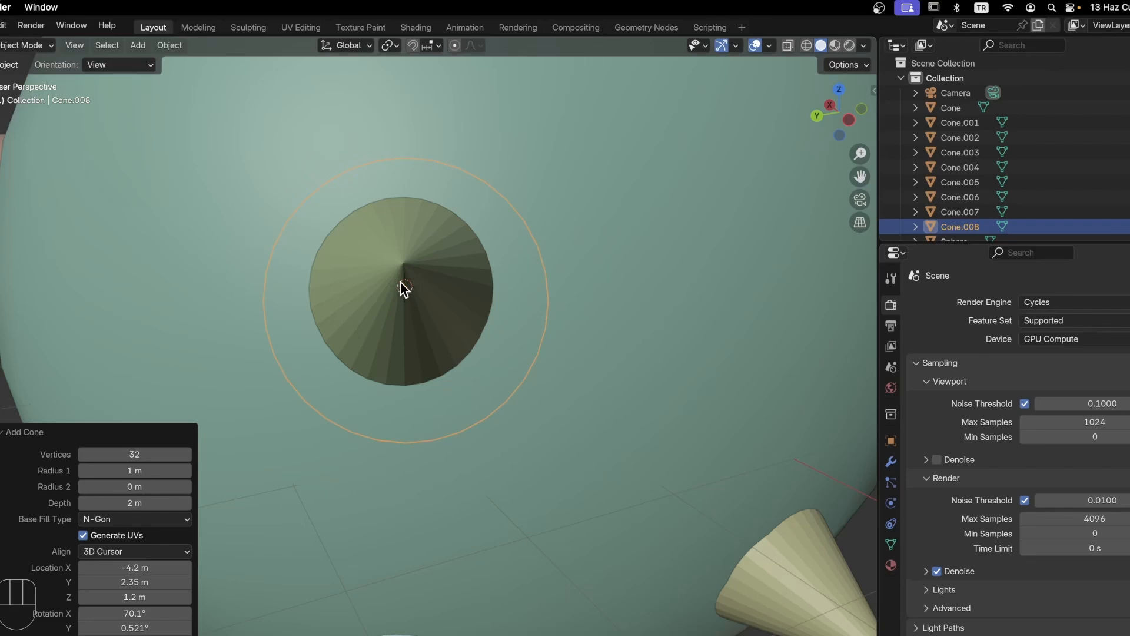
# Step: Compare how the newest cone on the sphere looks in perspective and orthographic projection
pyautogui.press('KP_5')
pyautogui.press('KP_5')
pyautogui.press('KP_5')
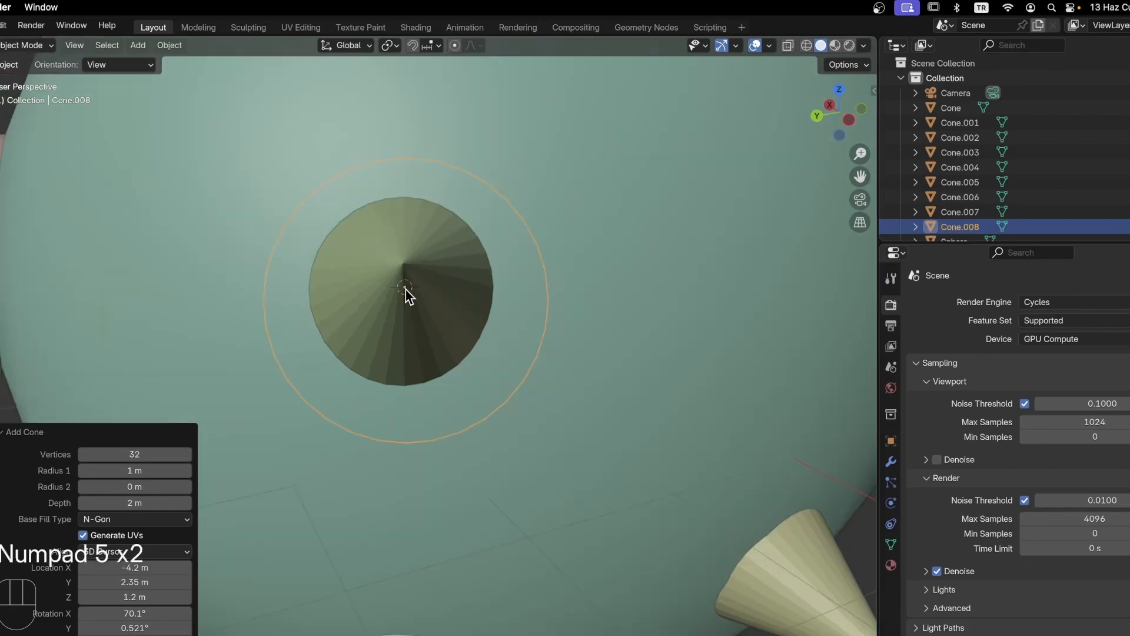
pyautogui.press('KP_5')
pyautogui.press('KP_5')
pyautogui.press('KP_5')
pyautogui.press('KP_5')
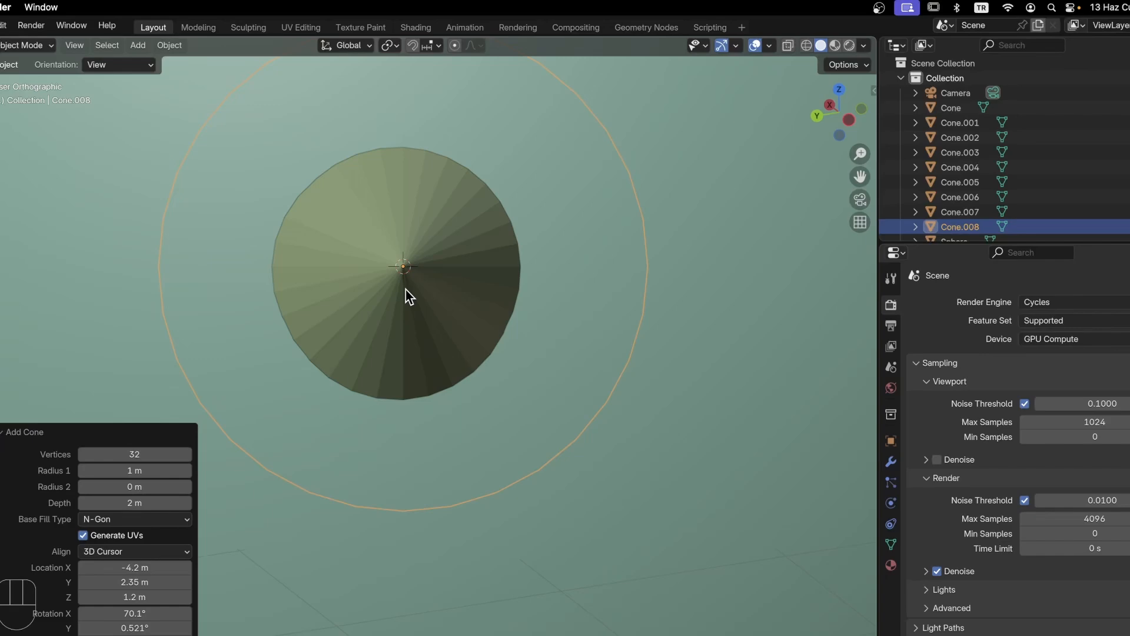
pyautogui.press('KP_5')
pyautogui.scroll(-5, 388, 318)
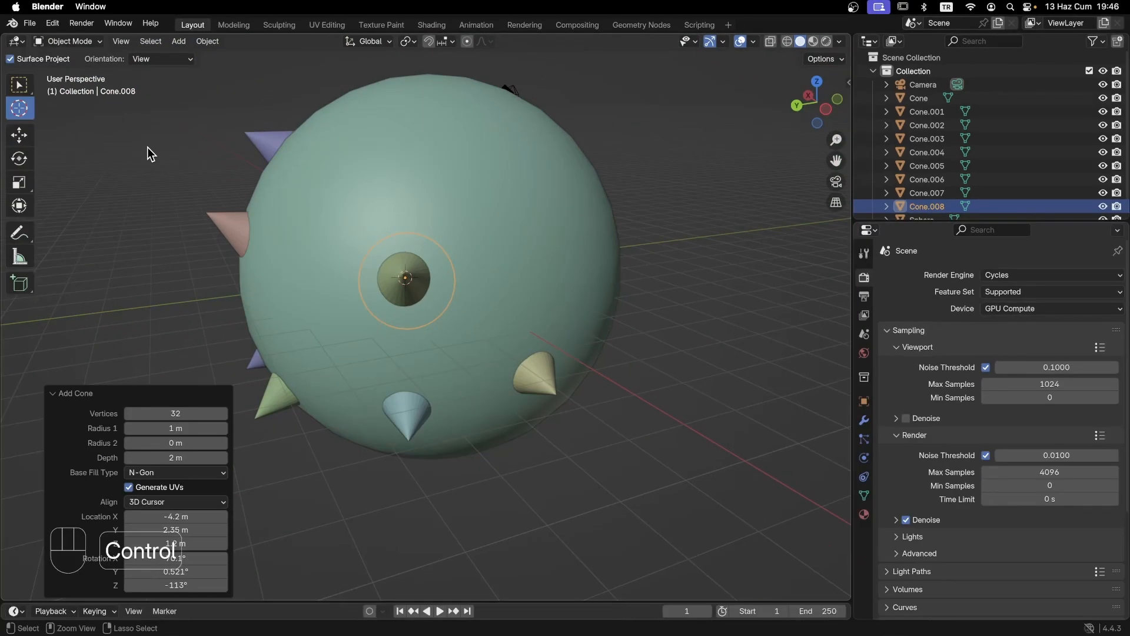
# Step: Set the Cursor tool's orientation to None, place the 3D cursor on the sphere above the yellow cone, and add a cone there
pyautogui.click(160, 60)
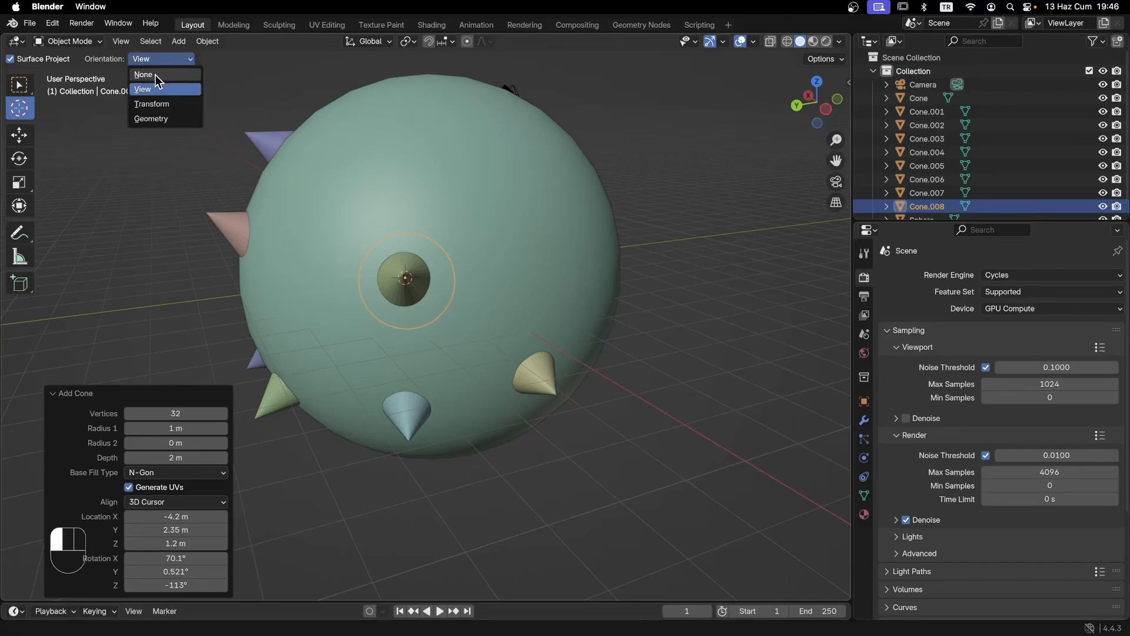
pyautogui.click(151, 75)
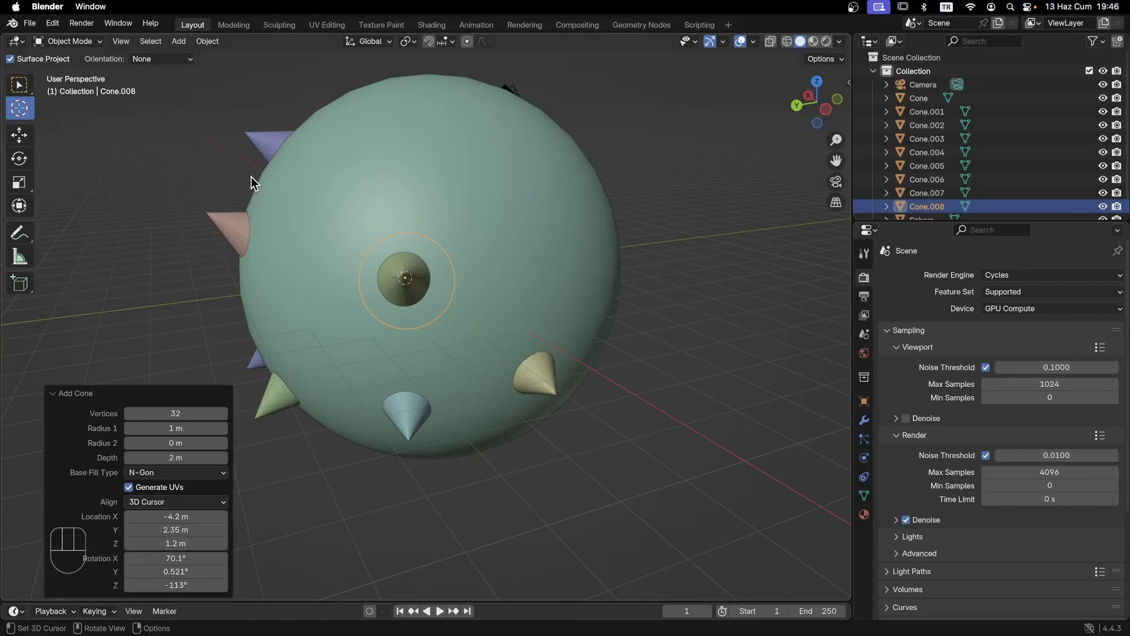
pyautogui.scroll(2, 249, 164)
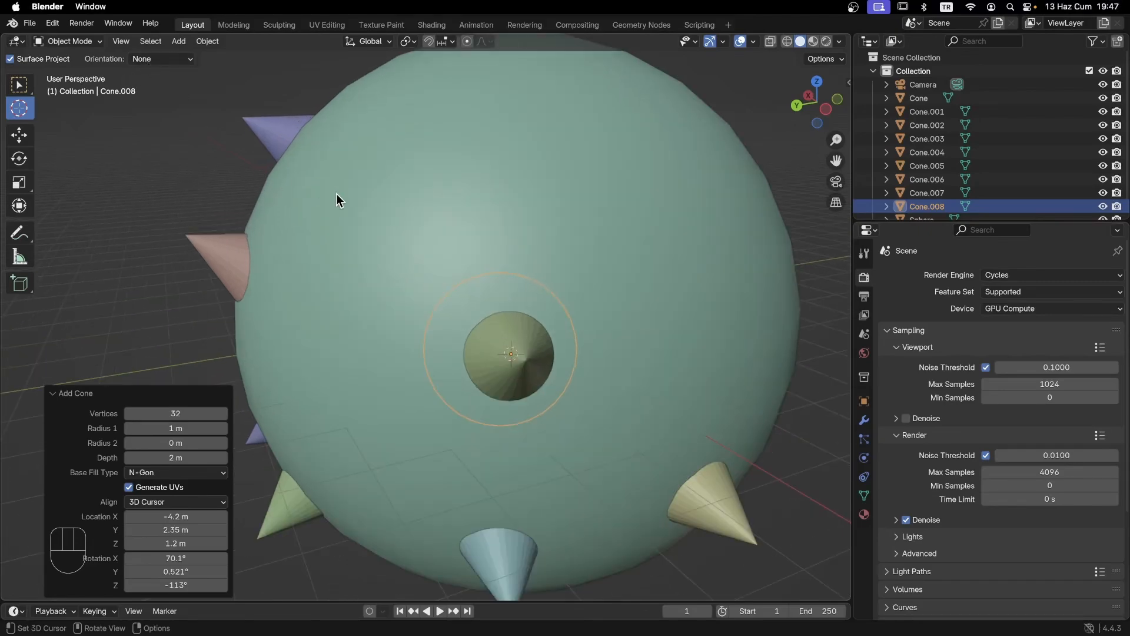
pyautogui.keyDown('shift'); pyautogui.moveTo(614, 215); pyautogui.dragTo(578, 218, button='middle'); pyautogui.keyUp('shift')
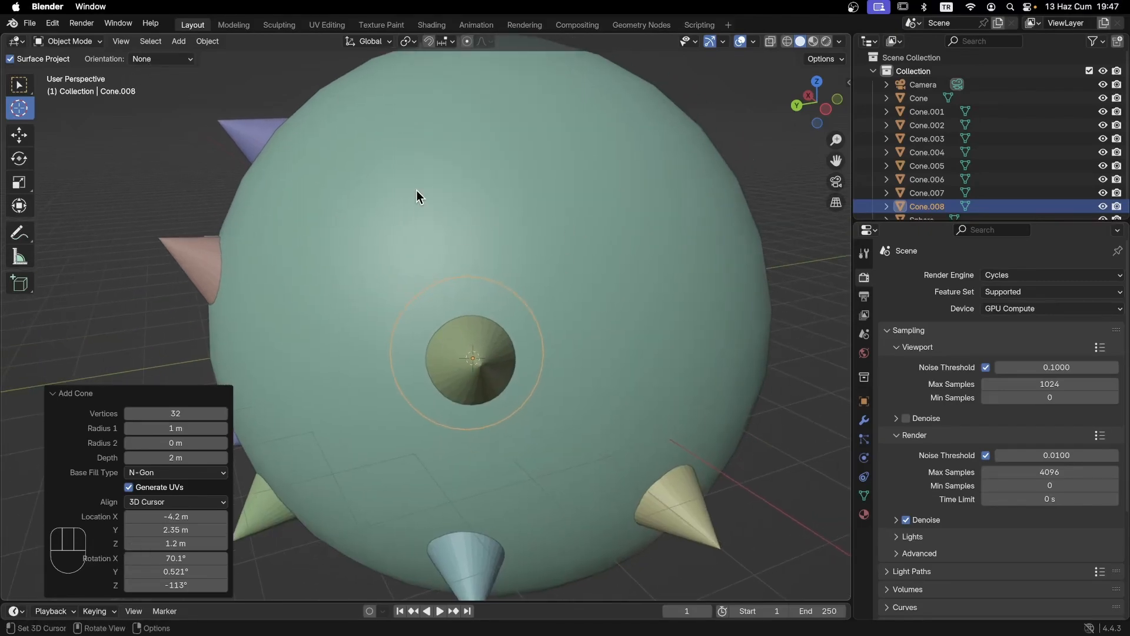
pyautogui.keyDown('shift'); pyautogui.moveTo(620, 306); pyautogui.dragTo(553, 268, button='middle'); pyautogui.keyUp('shift')
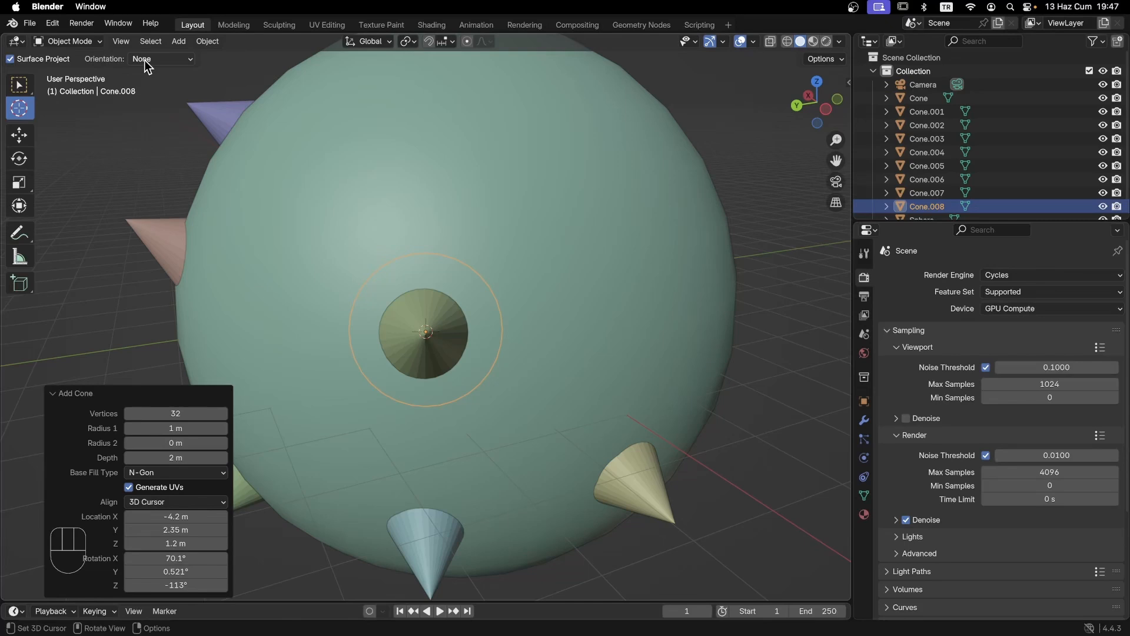
pyautogui.moveTo(540, 351); pyautogui.dragTo(416, 325, button='middle')
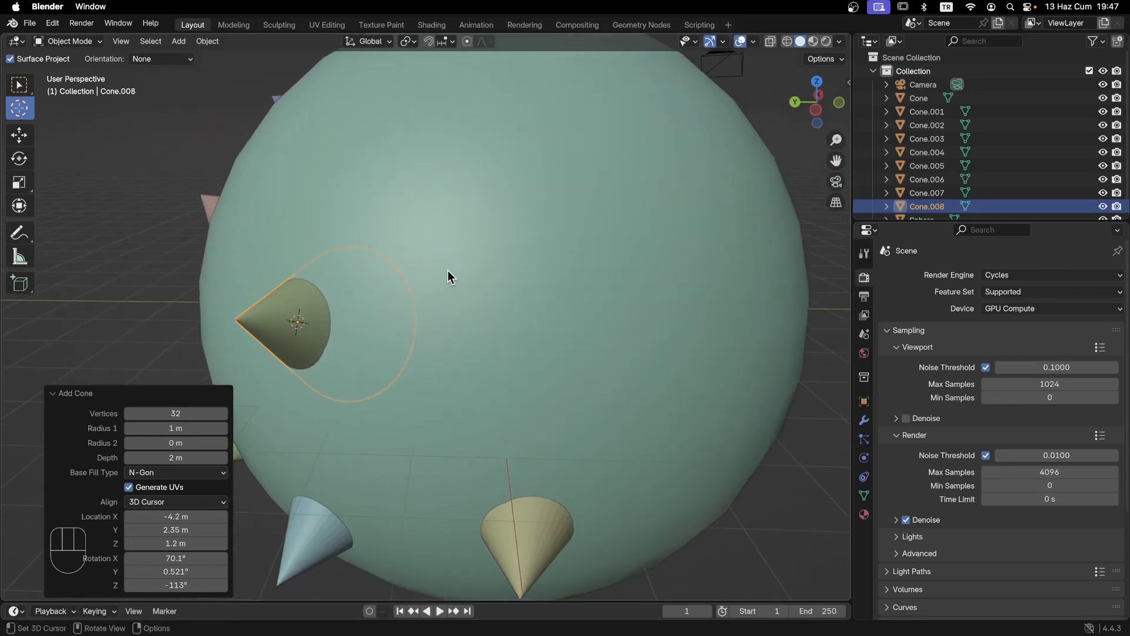
pyautogui.hotkey('shift', 'q')
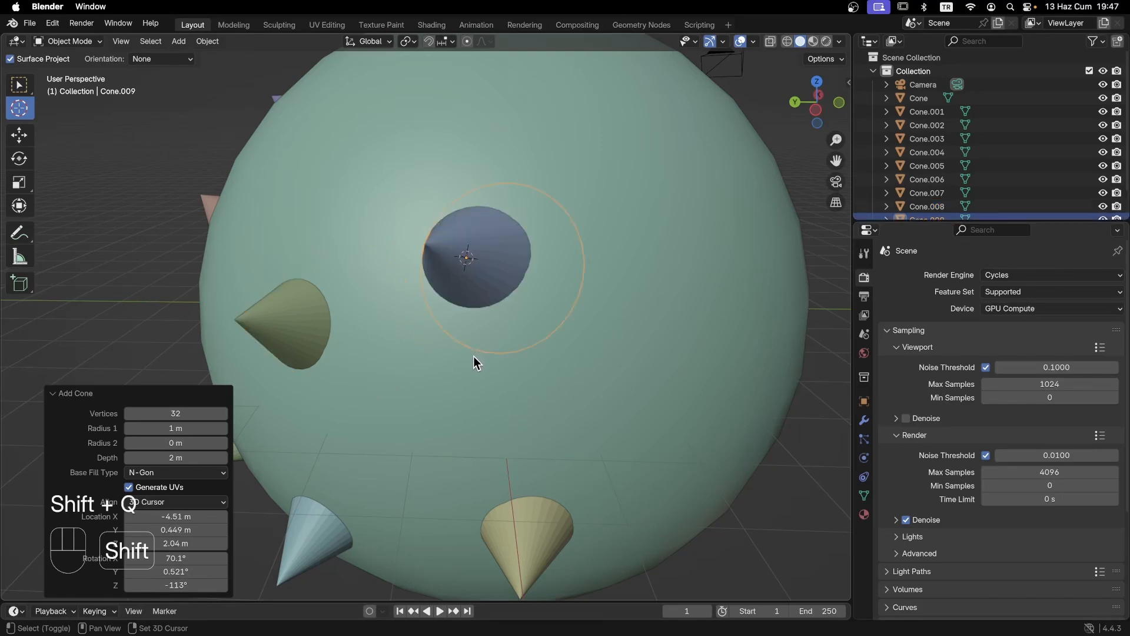
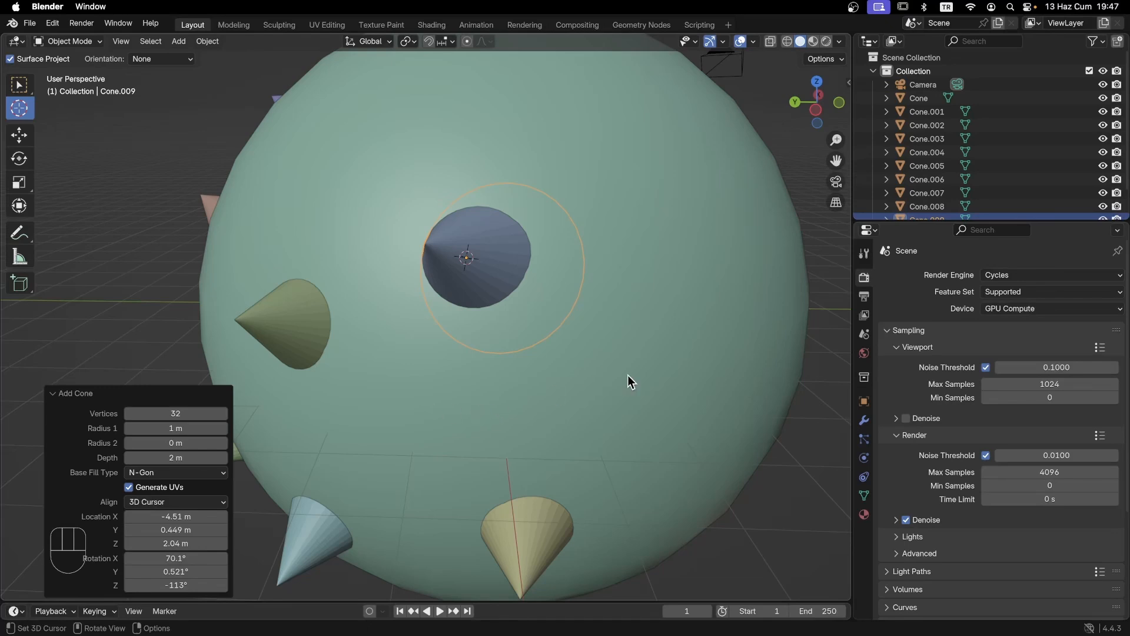
# Step: Set the 3D cursor's rotation to X 184.09°, Y 42.521° and Z 302.54°
pyautogui.press('n')
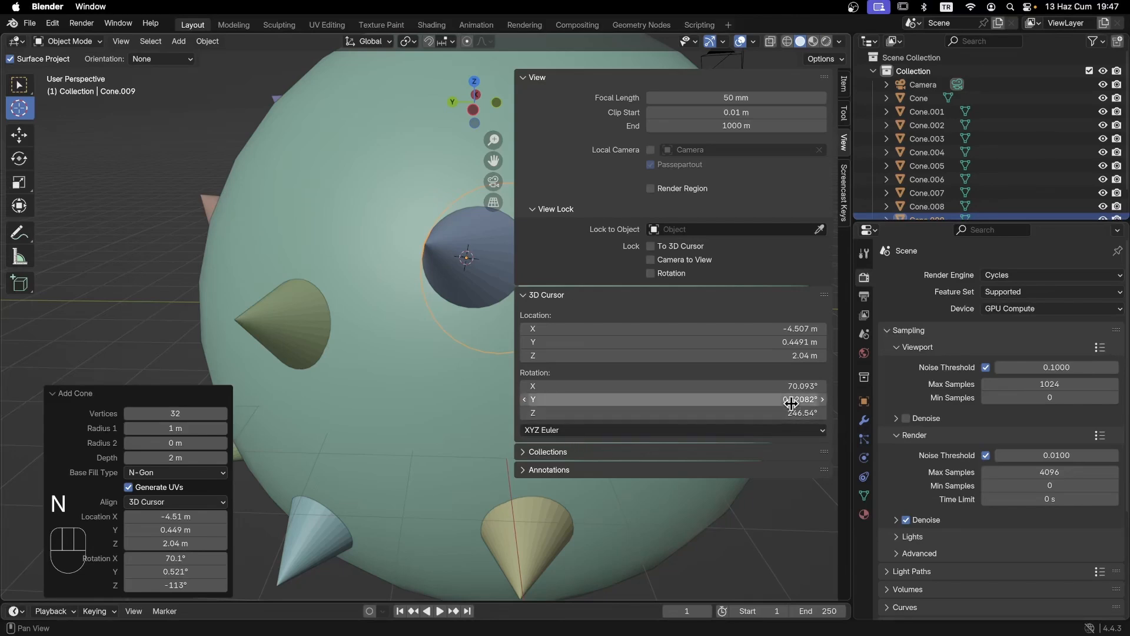
pyautogui.moveTo(615, 387); pyautogui.dragTo(587, 418)
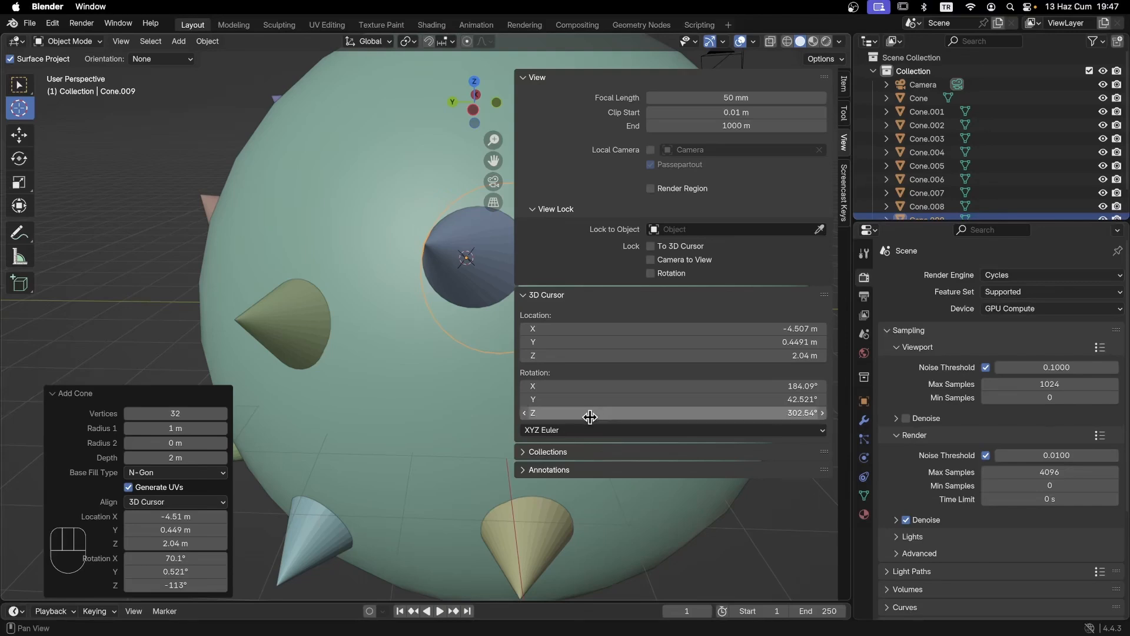
pyautogui.press('n')
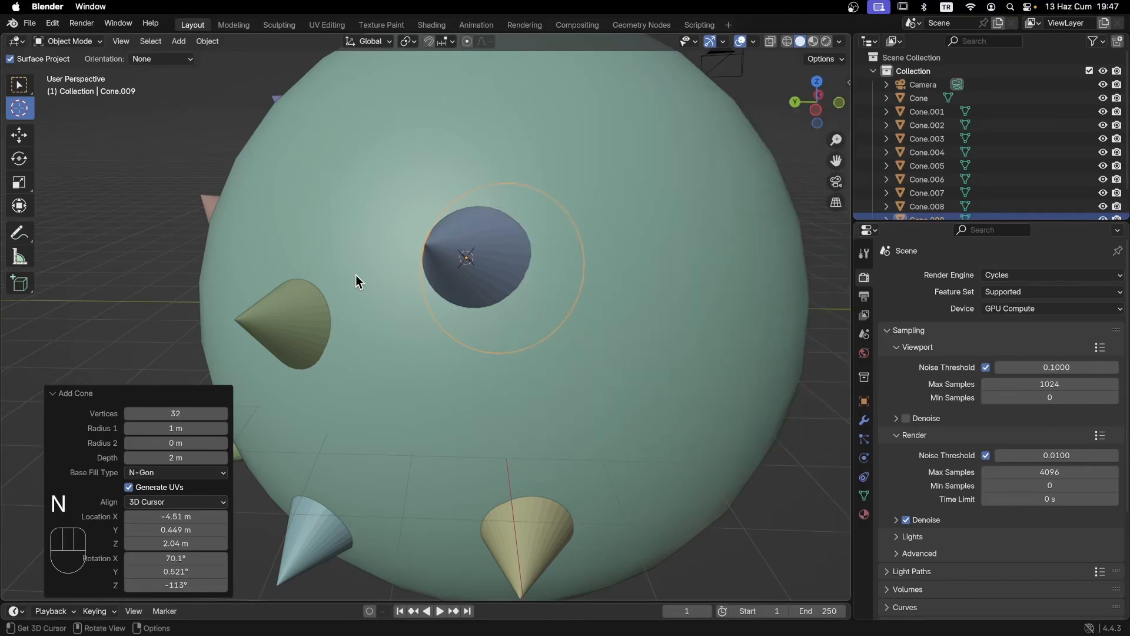
# Step: Place the 3D cursor at five spots around the blue cone and add a cone at each one
pyautogui.click(439, 398)
pyautogui.hotkey('shift', 'q')
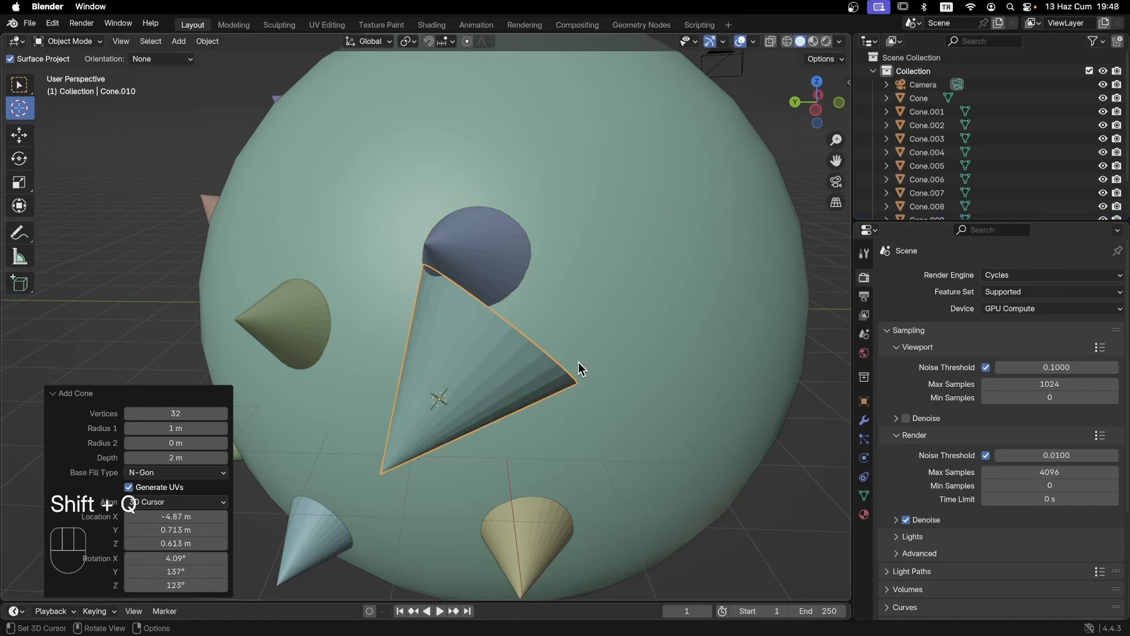
pyautogui.hotkey('shift', 'q')
pyautogui.click(492, 111)
pyautogui.hotkey('shift', 'q')
pyautogui.click(316, 169)
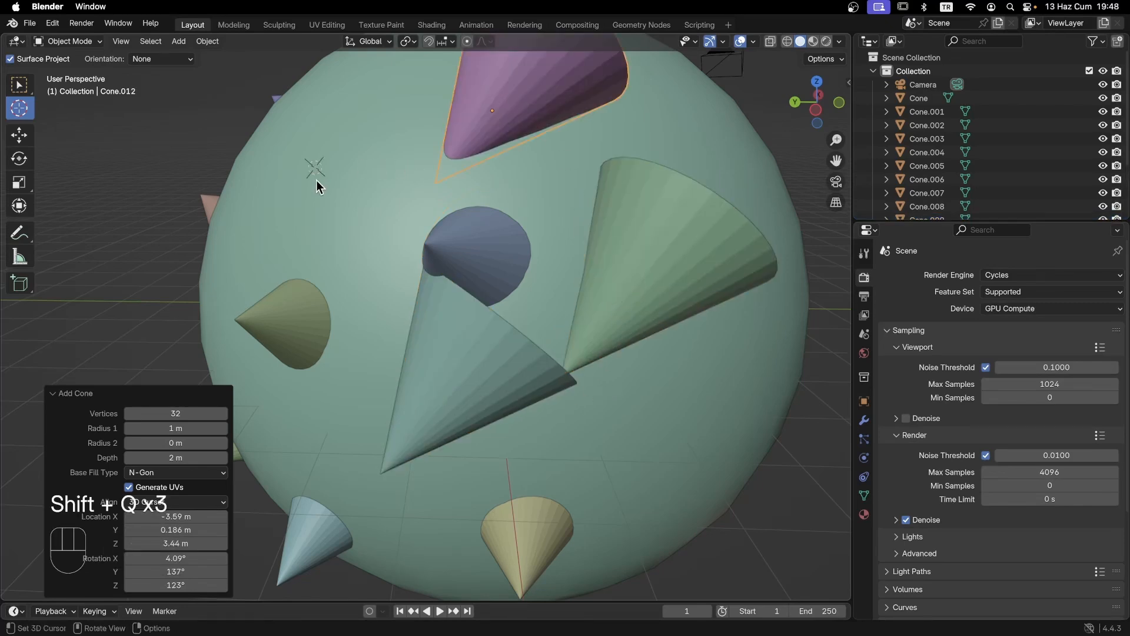
pyautogui.hotkey('shift', 'q')
pyautogui.click(357, 275)
pyautogui.hotkey('shift', 'q')
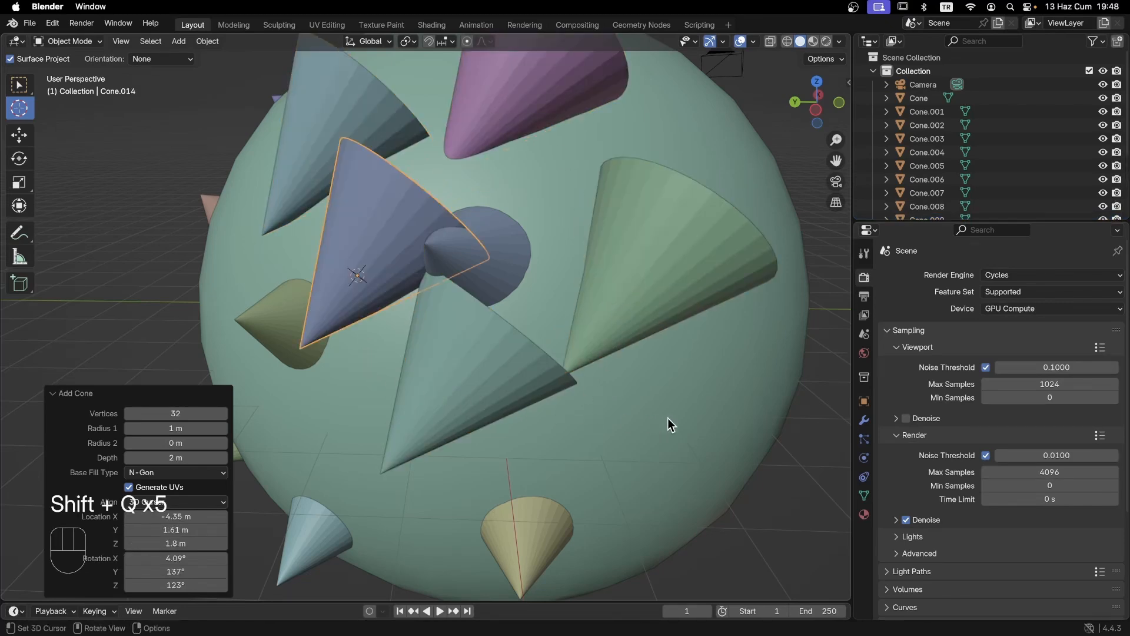
# Step: From a new viewing angle, place the 3D cursor on an empty part of the sphere and check its rotation values
pyautogui.press('n')
pyautogui.press('n')
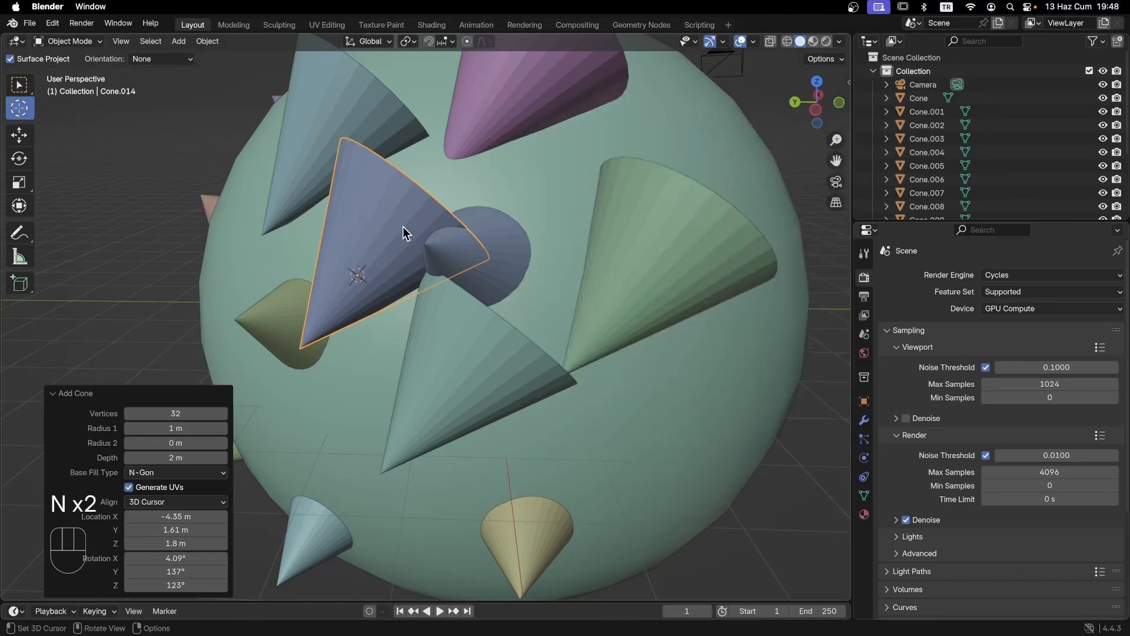
pyautogui.scroll(-4, 462, 299)
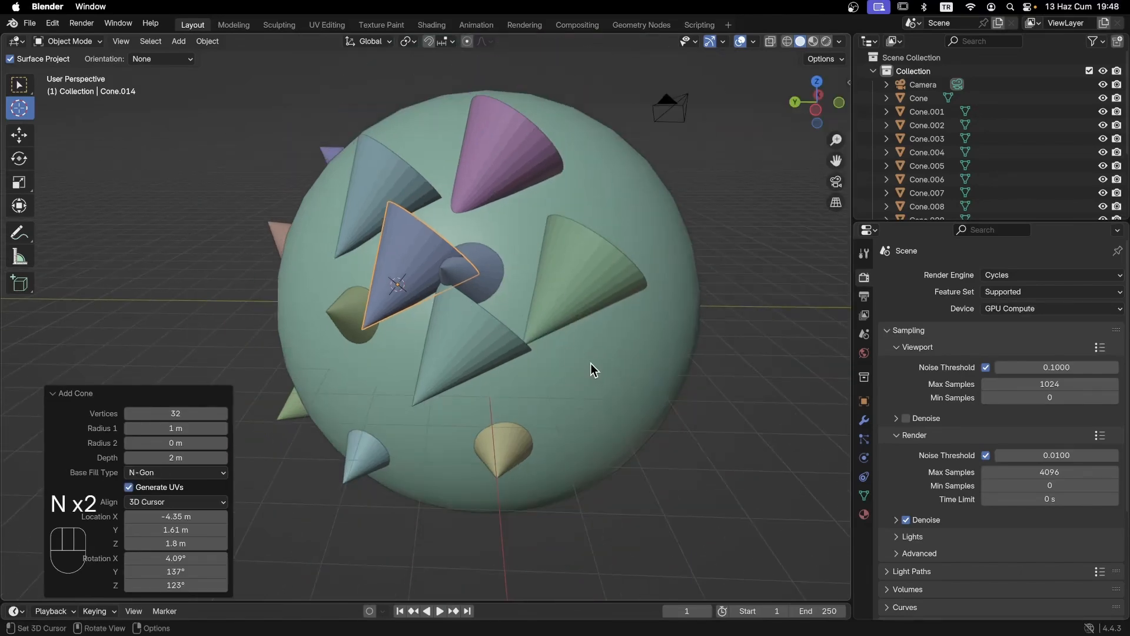
pyautogui.moveTo(602, 364); pyautogui.dragTo(520, 298, button='middle')
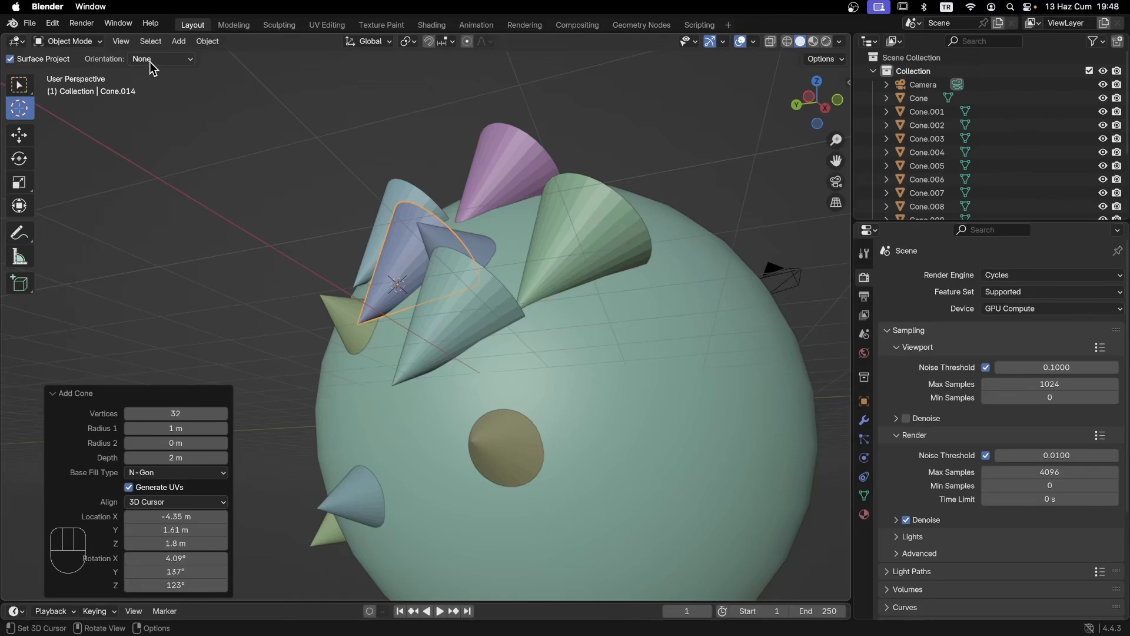
pyautogui.keyDown('shift'); pyautogui.moveTo(644, 432); pyautogui.dragTo(542, 390, button='middle'); pyautogui.keyUp('shift')
pyautogui.press('n')
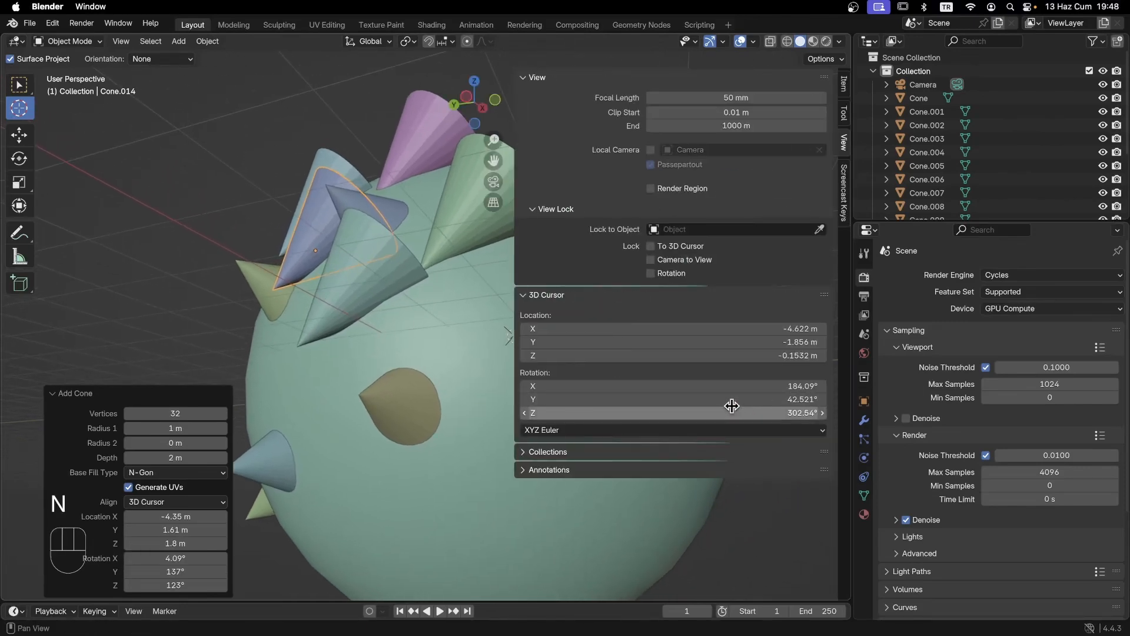
pyautogui.press('n')
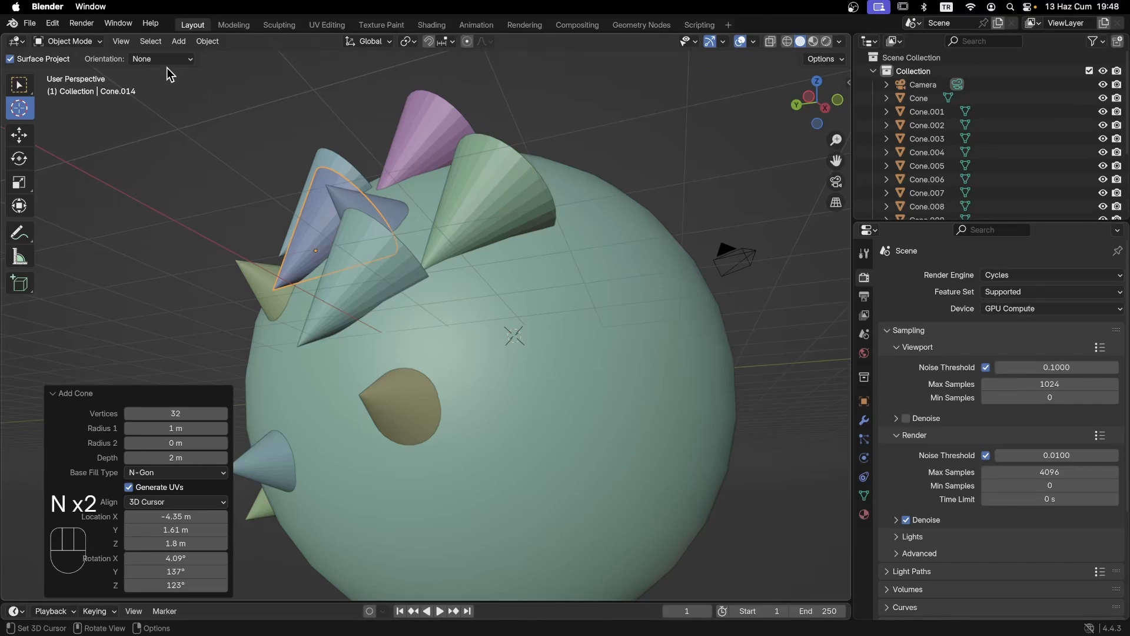
# Step: Set the Cursor tool's orientation back to View
pyautogui.click(159, 59)
pyautogui.click(154, 96)
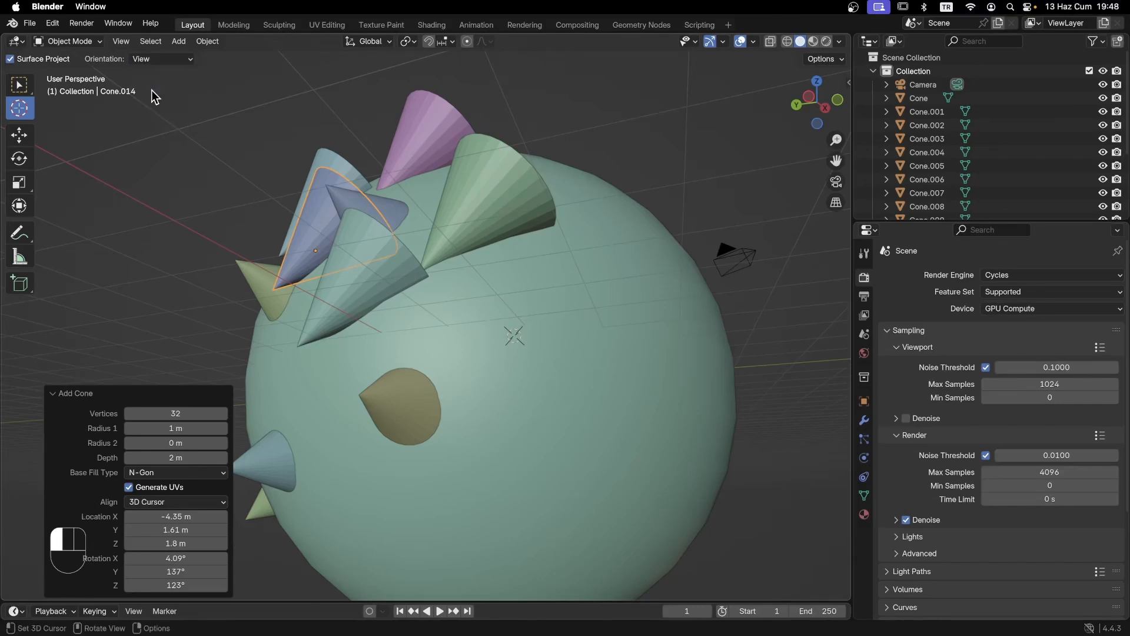
# Step: Add three more cones at separate spots on the sphere, placing the 3D cursor with View orientation
pyautogui.keyDown('shift'); pyautogui.moveTo(619, 387); pyautogui.dragTo(450, 328, button='middle'); pyautogui.keyUp('shift')
pyautogui.click(449, 328)
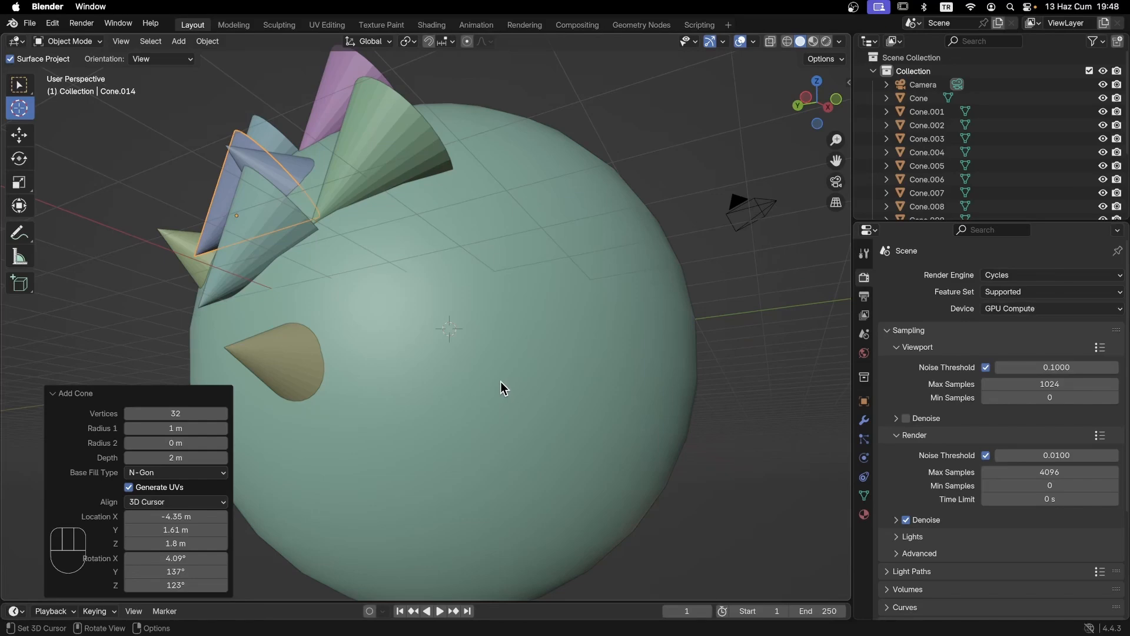
pyautogui.hotkey('shift', 'q')
pyautogui.moveTo(525, 372); pyautogui.dragTo(496, 362, button='middle')
pyautogui.click(627, 320)
pyautogui.hotkey('shift', 'q')
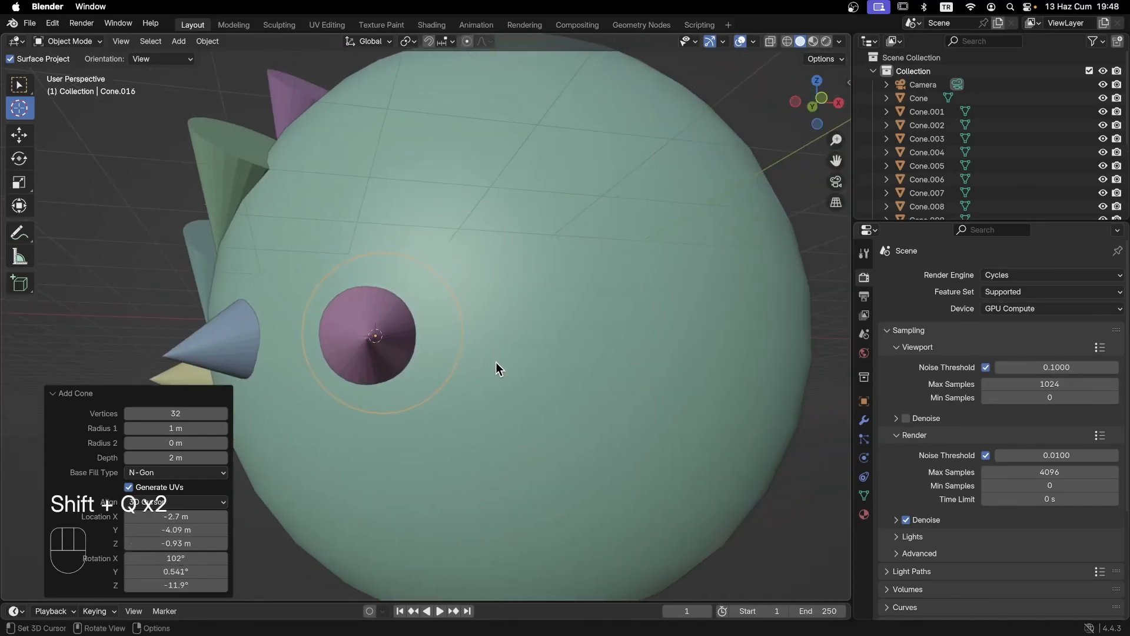
pyautogui.click(616, 342)
pyautogui.hotkey('shift', 'q')
pyautogui.press('KP_5')
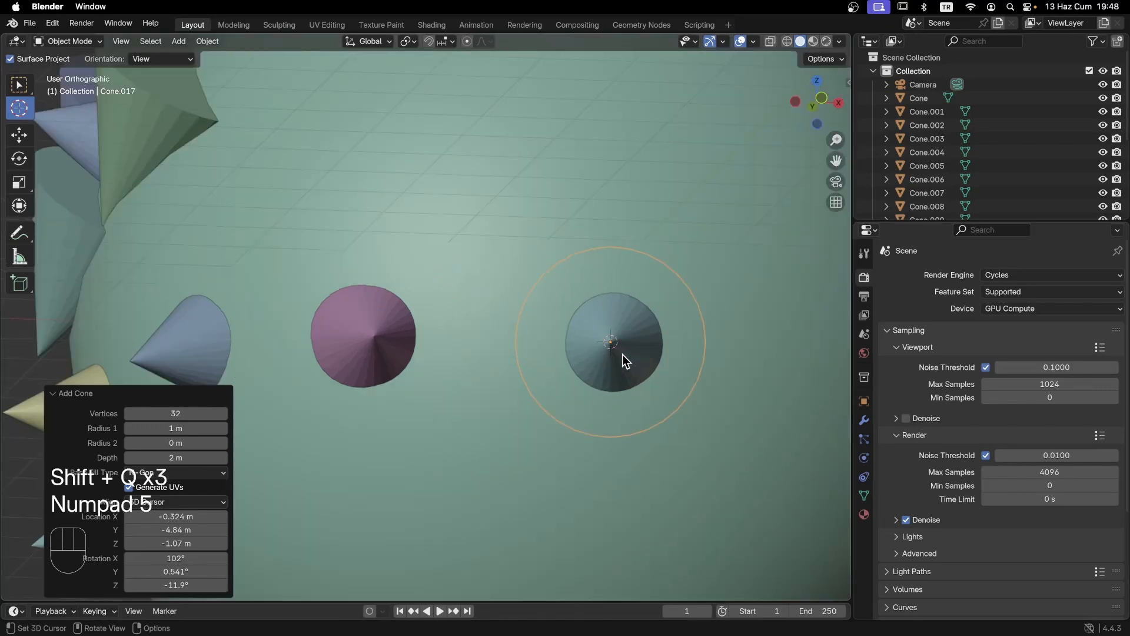
pyautogui.press('KP_5')
# Step: Set the 3D cursor orientation to Geometry and add a cone on the sphere's upper surface
pyautogui.click(159, 59)
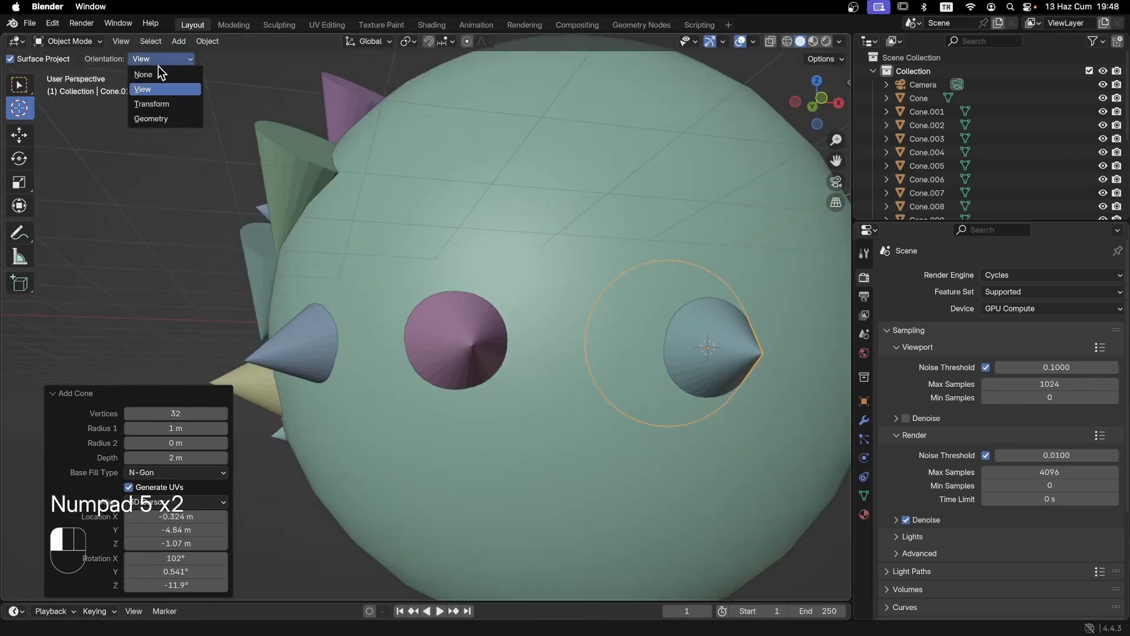
pyautogui.click(153, 119)
pyautogui.scroll(-2, 458, 260)
pyautogui.keyDown('shift'); pyautogui.moveTo(494, 243); pyautogui.dragTo(513, 192, button='middle'); pyautogui.keyUp('shift')
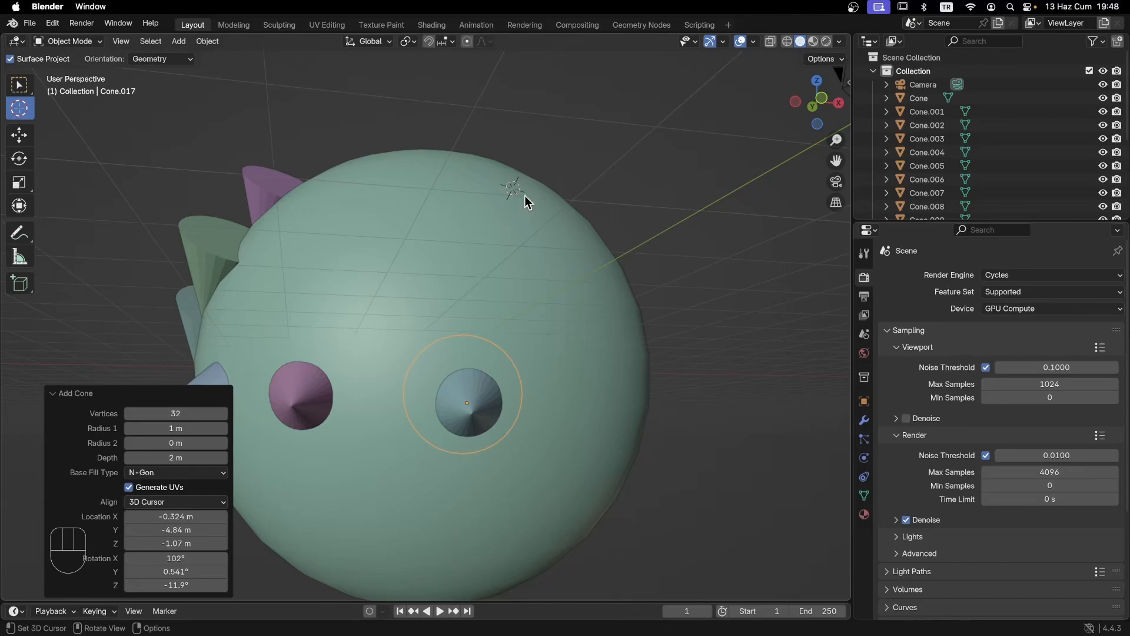
pyautogui.keyDown('ctrl'); pyautogui.scroll(5, 523, 175); pyautogui.keyUp('ctrl')
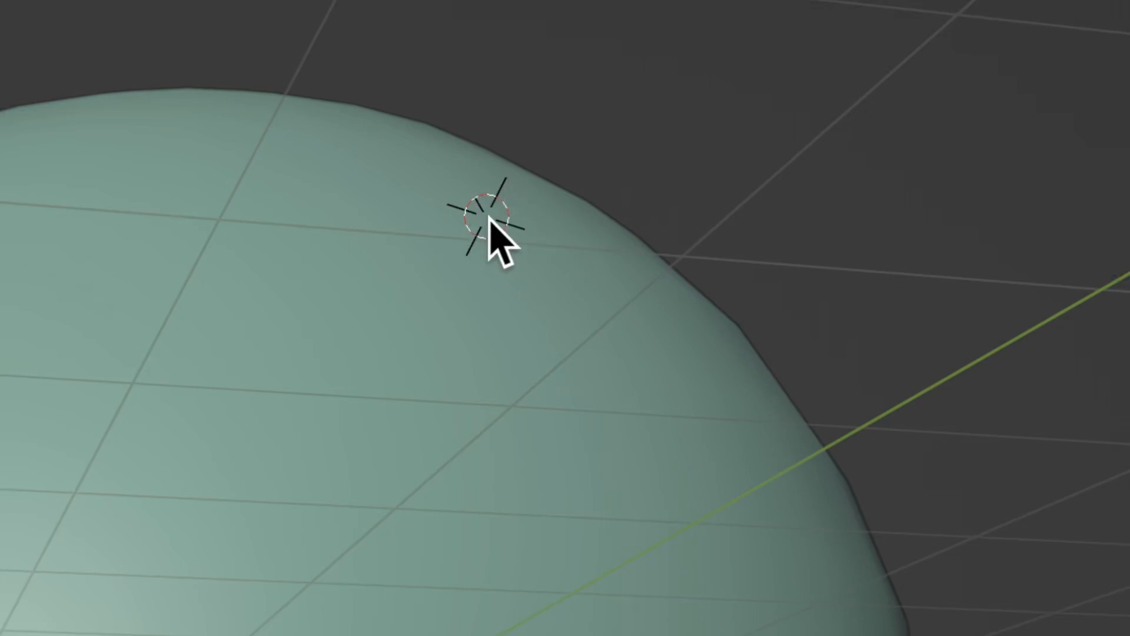
pyautogui.scroll(-5, 486, 236)
pyautogui.scroll(5, 474, 246)
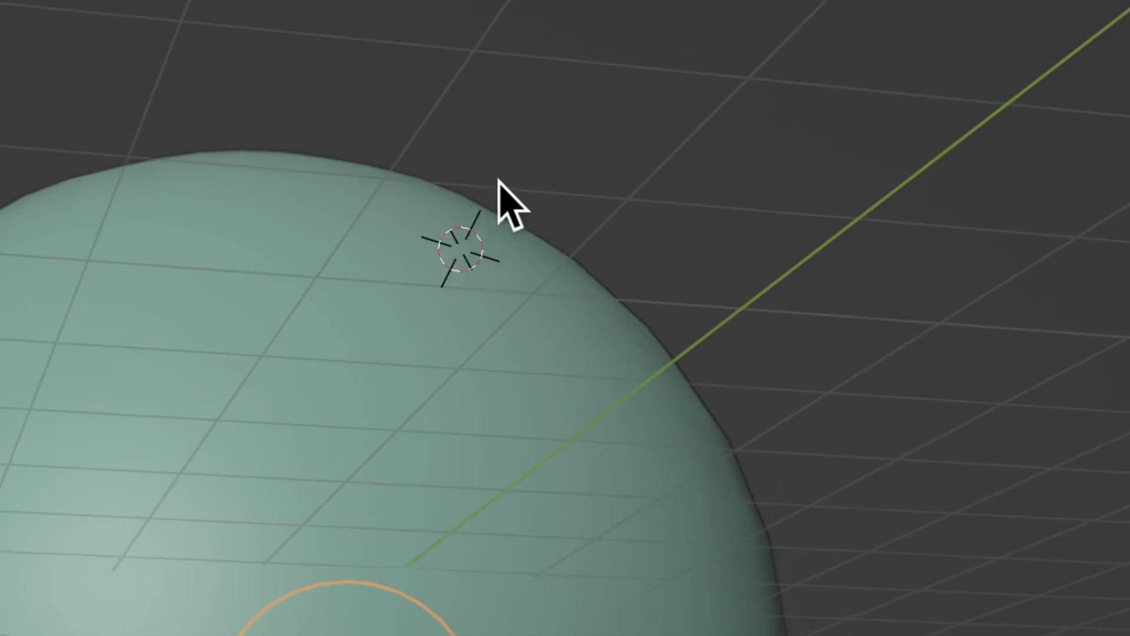
pyautogui.hotkey('shift', 's')
pyautogui.press('8')
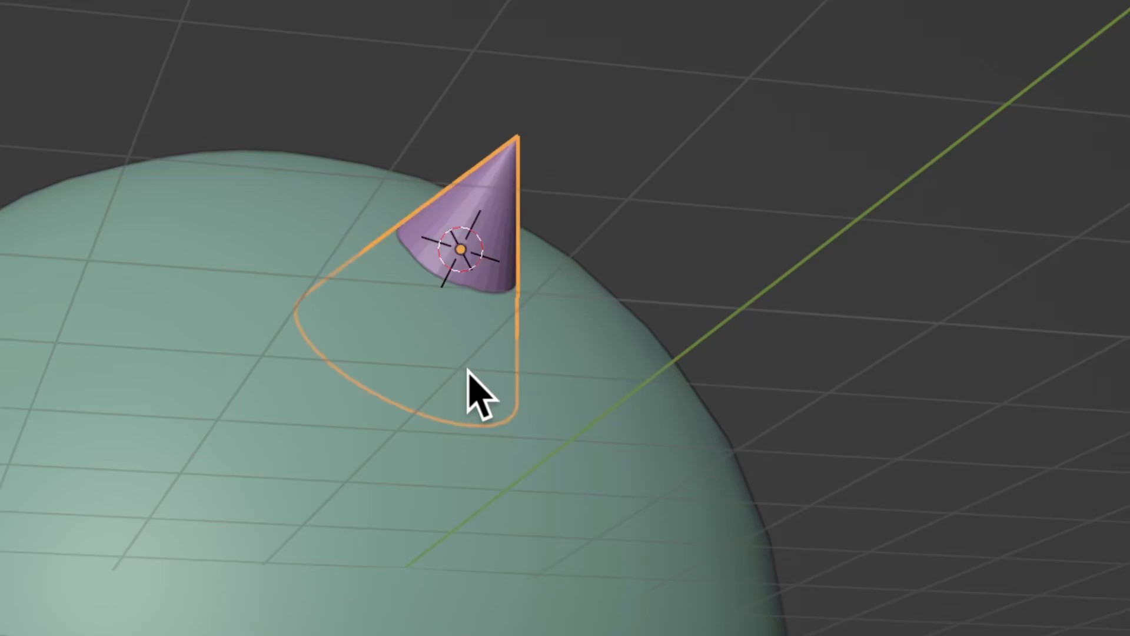
# Step: Add three surface-aligned cones: two on either side of the upper cone and one lower on the sphere's front
pyautogui.keyDown('shift'); pyautogui.rightClick(238, 216); pyautogui.keyUp('shift')
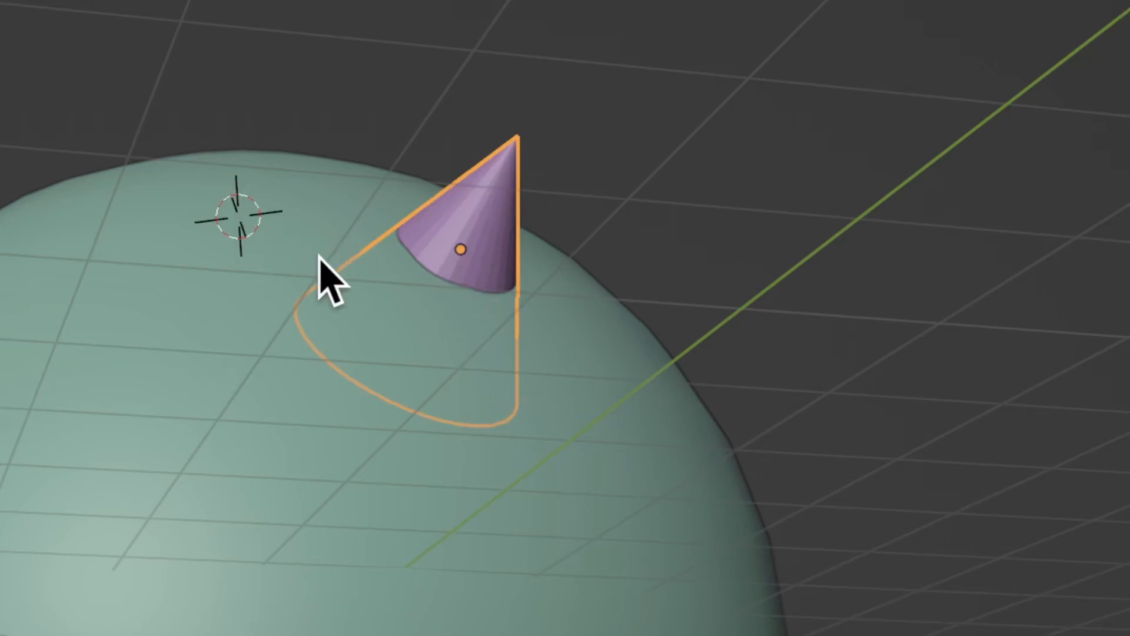
pyautogui.hotkey('shift', 'r')
pyautogui.keyDown('shift'); pyautogui.rightClick(589, 353); pyautogui.keyUp('shift')
pyautogui.hotkey('shift', 'r')
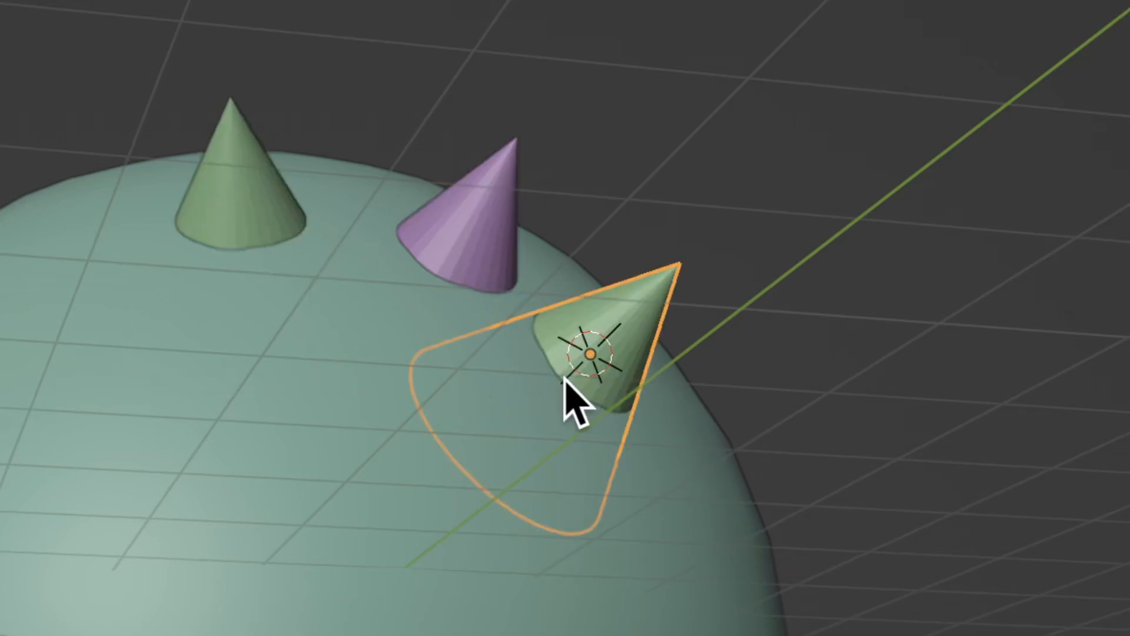
pyautogui.scroll(-2, 456, 362)
pyautogui.keyDown('shift'); pyautogui.rightClick(328, 479); pyautogui.keyUp('shift')
pyautogui.hotkey('shift', 'r')
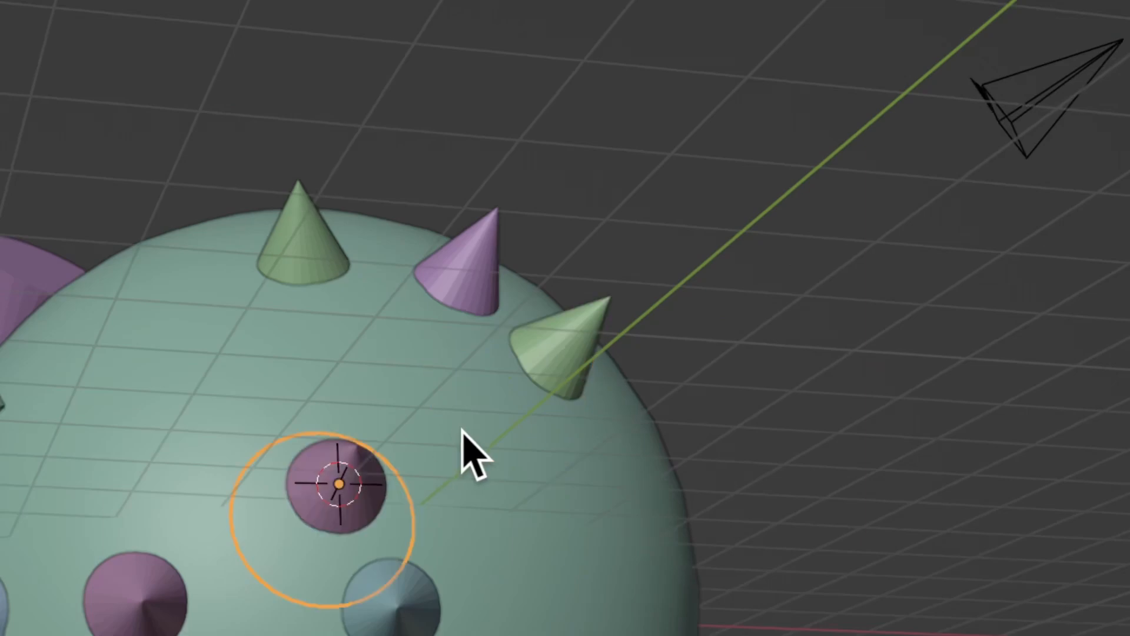
# Step: Add three more surface-aligned cones, spaced one above another along the sphere's right side
pyautogui.scroll(-3, 461, 434)
pyautogui.keyDown('shift'); pyautogui.rightClick(539, 507); pyautogui.keyUp('shift')
pyautogui.hotkey('shift', 'r')
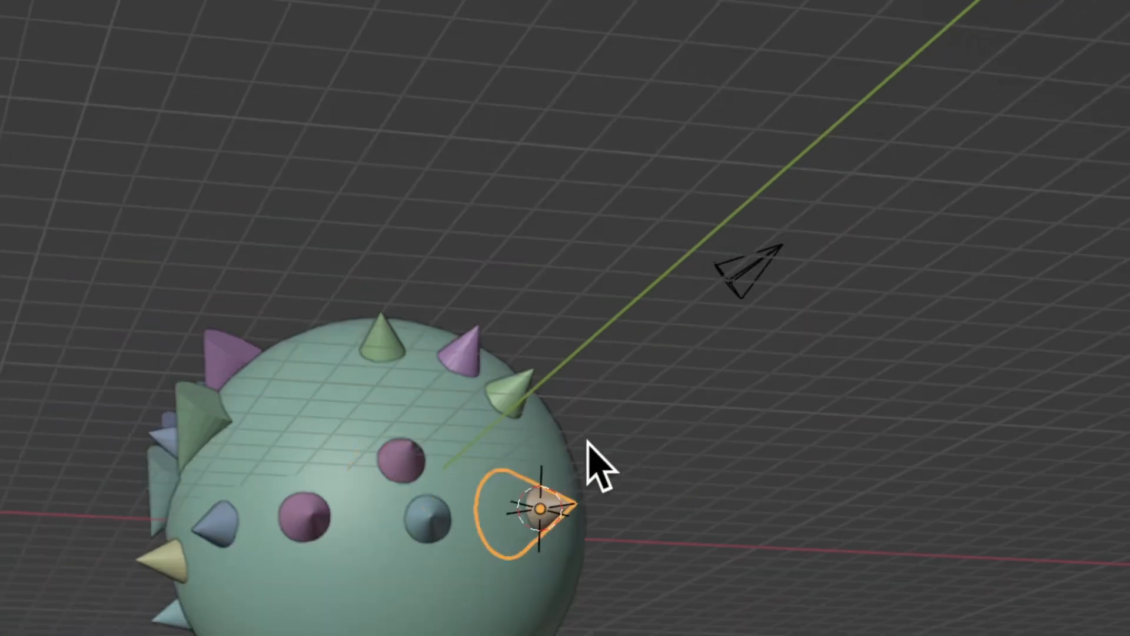
pyautogui.keyDown('shift'); pyautogui.rightClick(556, 449); pyautogui.keyUp('shift')
pyautogui.hotkey('shift', 'r')
pyautogui.scroll(-2, 512, 403)
pyautogui.keyDown('shift'); pyautogui.moveTo(513, 401); pyautogui.dragTo(529, 242, button='middle'); pyautogui.keyUp('shift')
pyautogui.keyDown('shift'); pyautogui.rightClick(542, 383); pyautogui.keyUp('shift')
pyautogui.hotkey('shift', 'r')
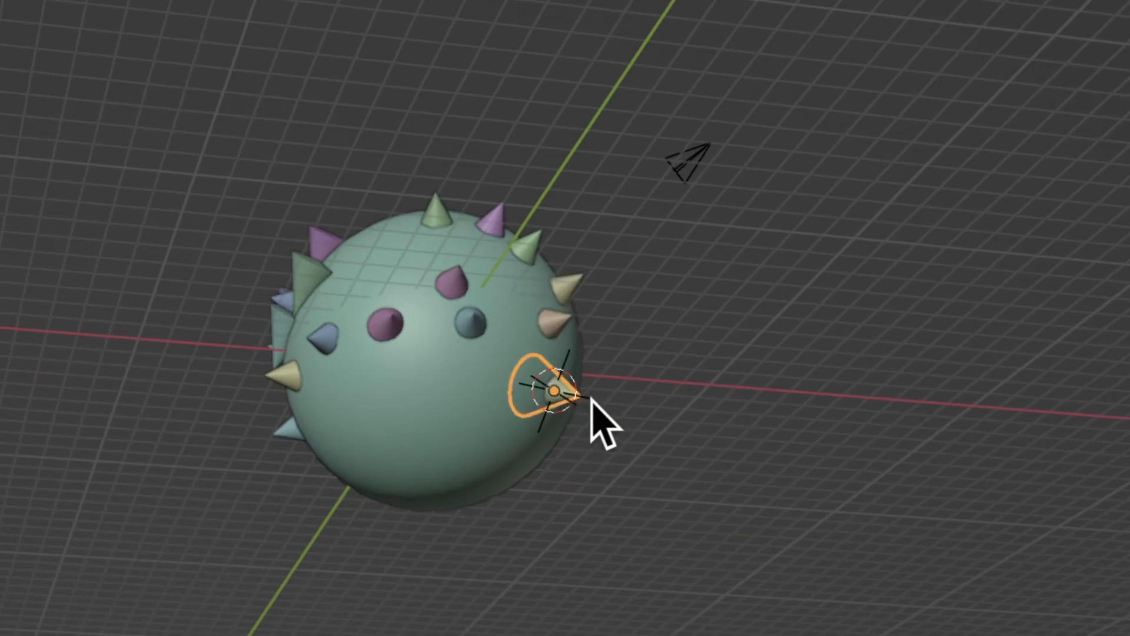
pyautogui.scroll(-2, 594, 412)
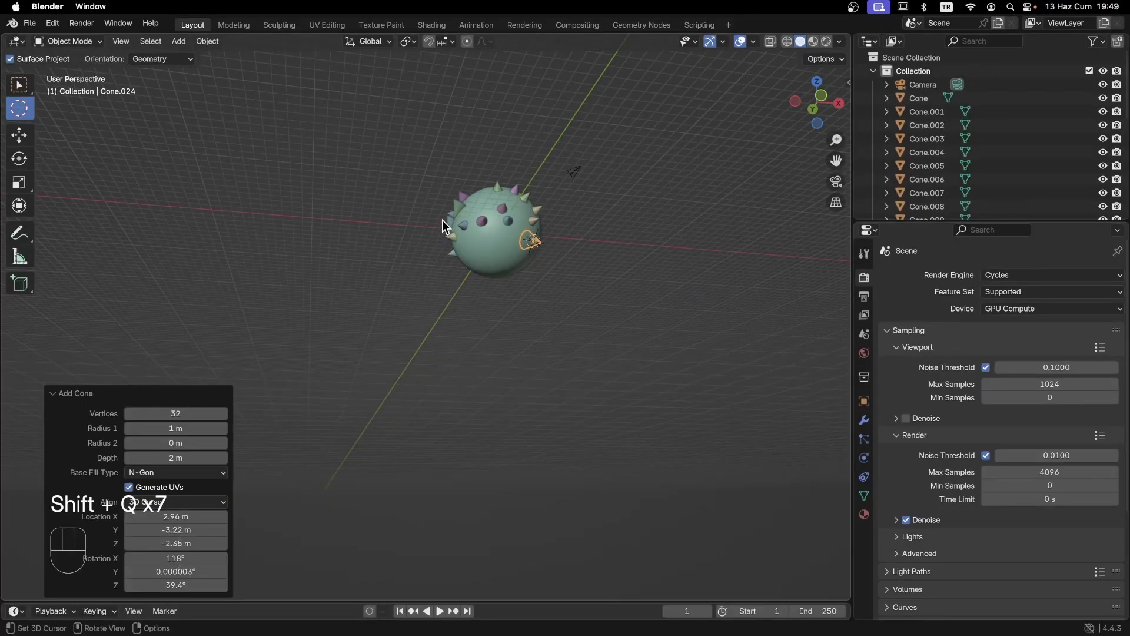
pyautogui.scroll(4, 637, 324)
pyautogui.scroll(4, 525, 206)
pyautogui.keyDown('shift'); pyautogui.moveTo(502, 204); pyautogui.dragTo(666, 239, button='middle'); pyautogui.keyUp('shift')
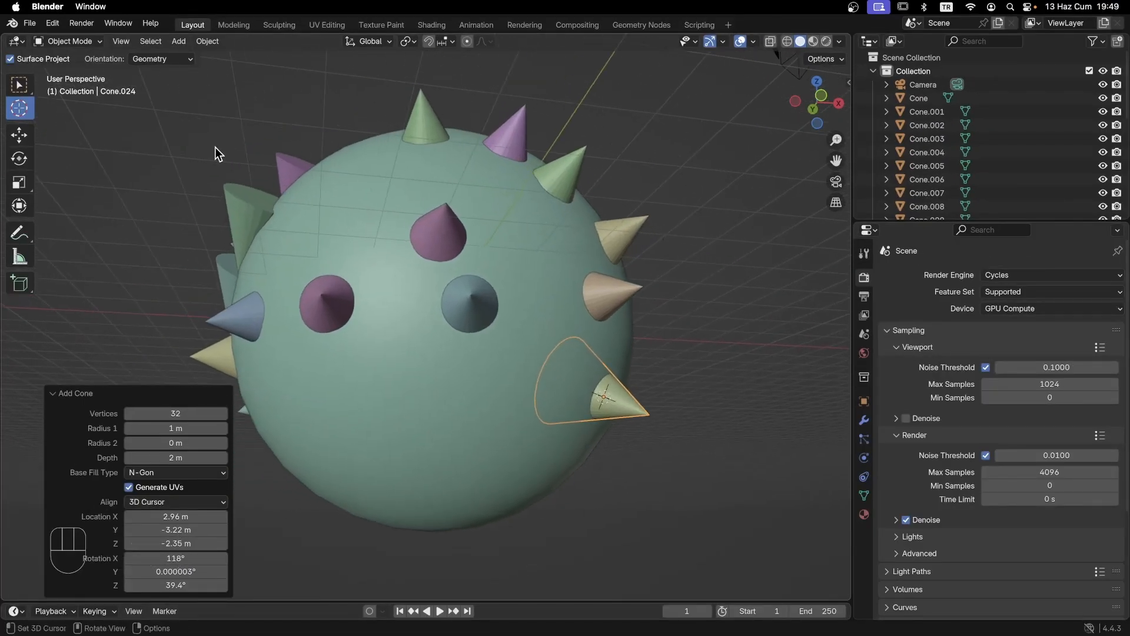
# Step: Set the 3D cursor orientation to Transform and keep Global as the transform orientation
pyautogui.click(168, 59)
pyautogui.click(157, 105)
pyautogui.click(383, 44)
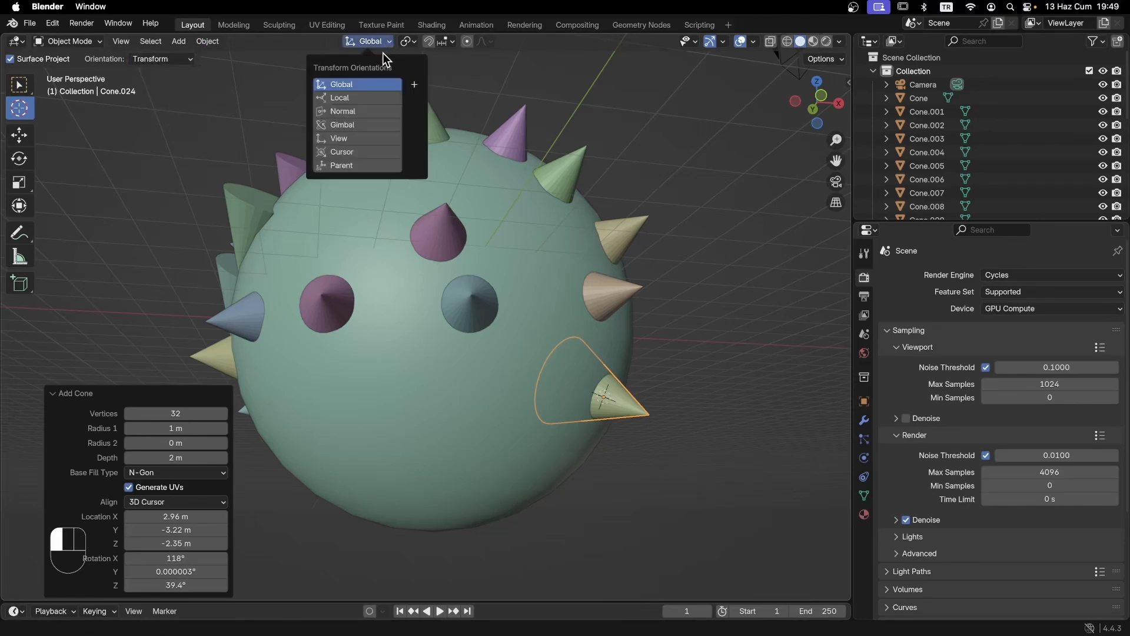
pyautogui.press('Escape')
pyautogui.click(160, 61)
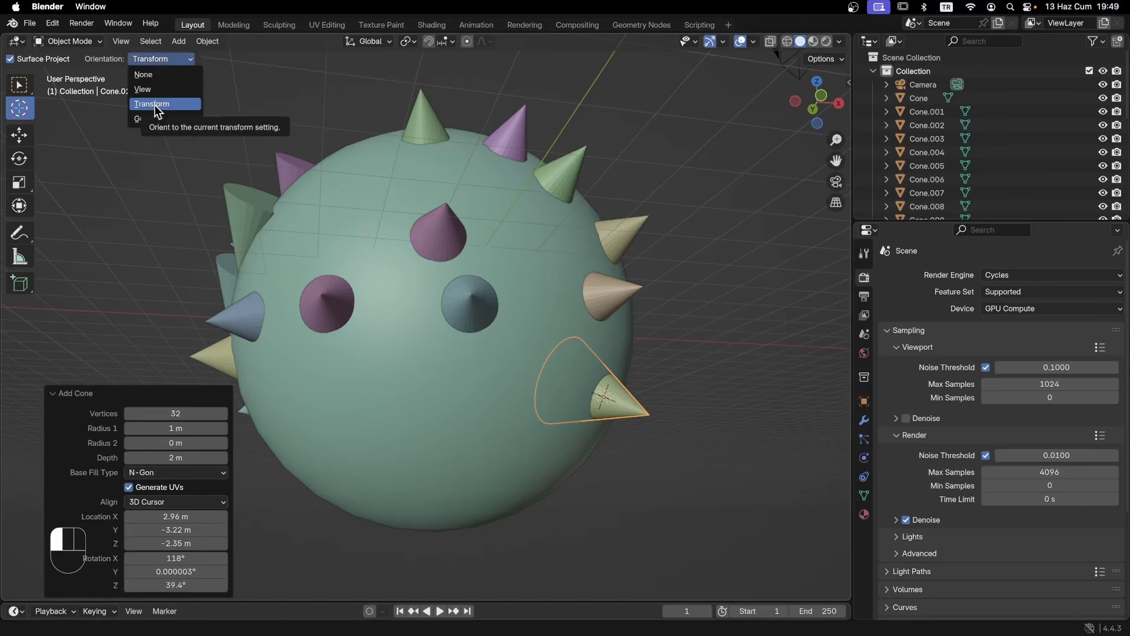
pyautogui.click(154, 105)
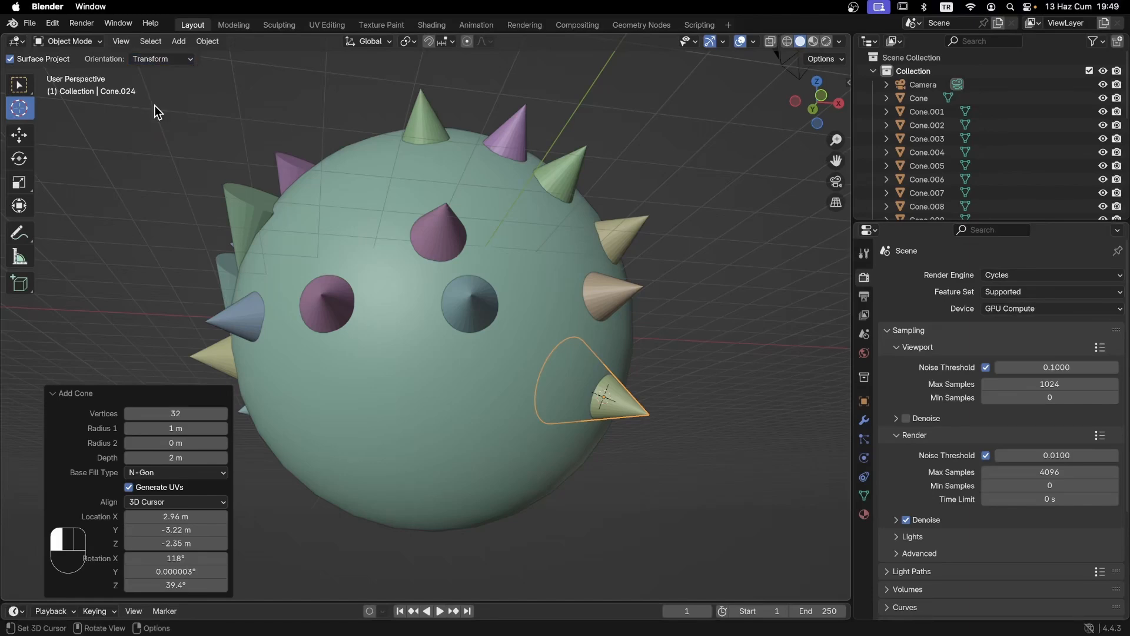
pyautogui.click(387, 46)
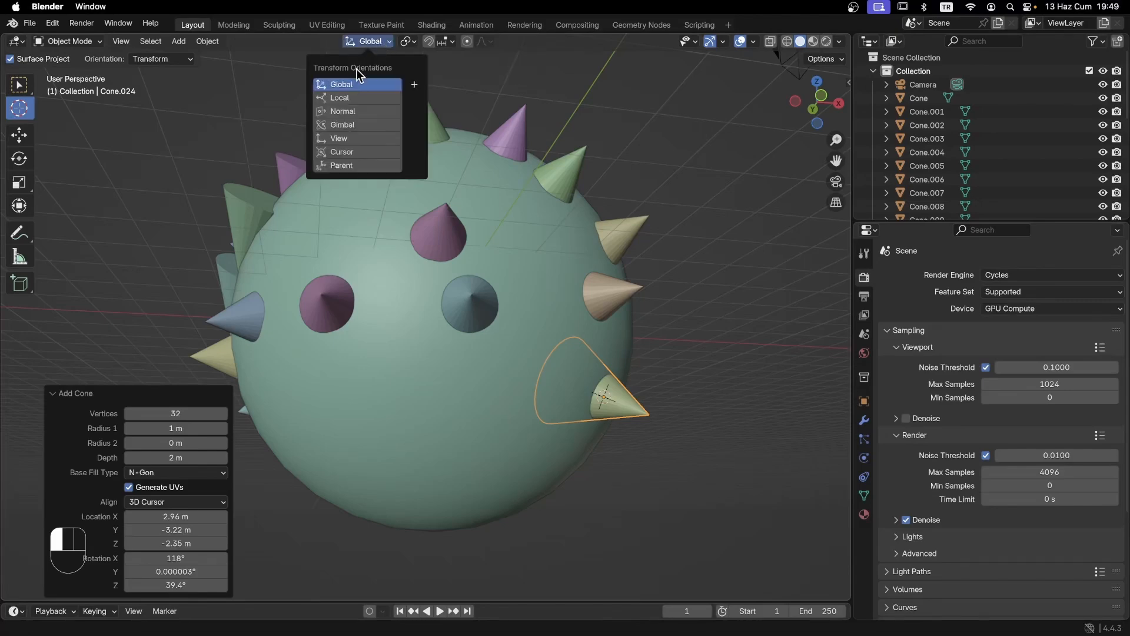
pyautogui.click(356, 88)
pyautogui.scroll(-2, 459, 248)
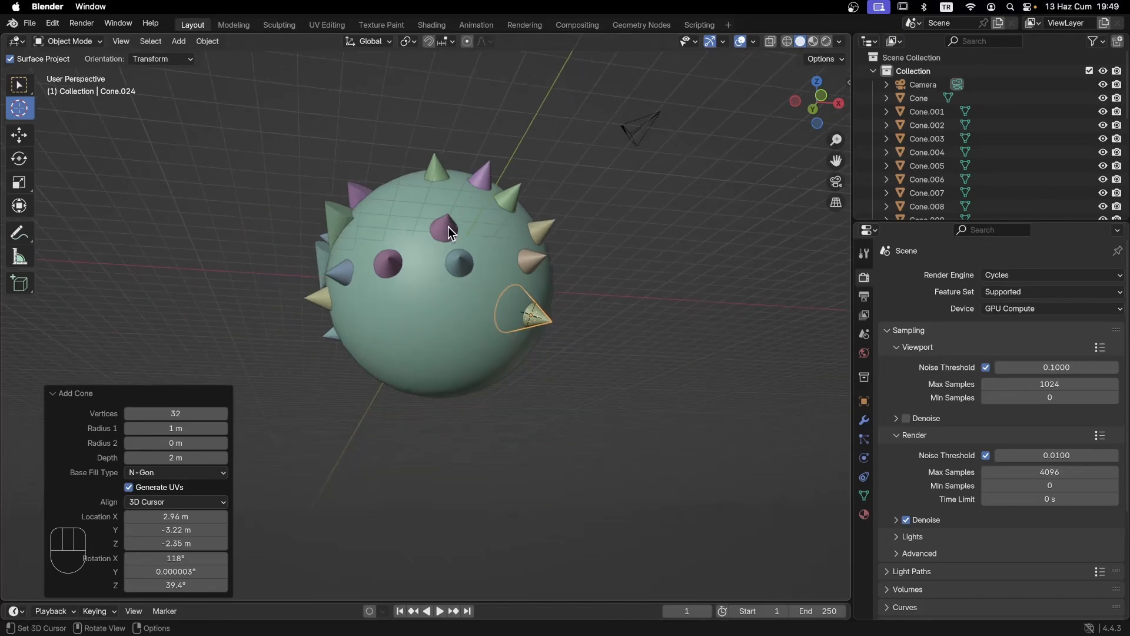
pyautogui.moveTo(447, 227); pyautogui.dragTo(576, 370, button='middle')
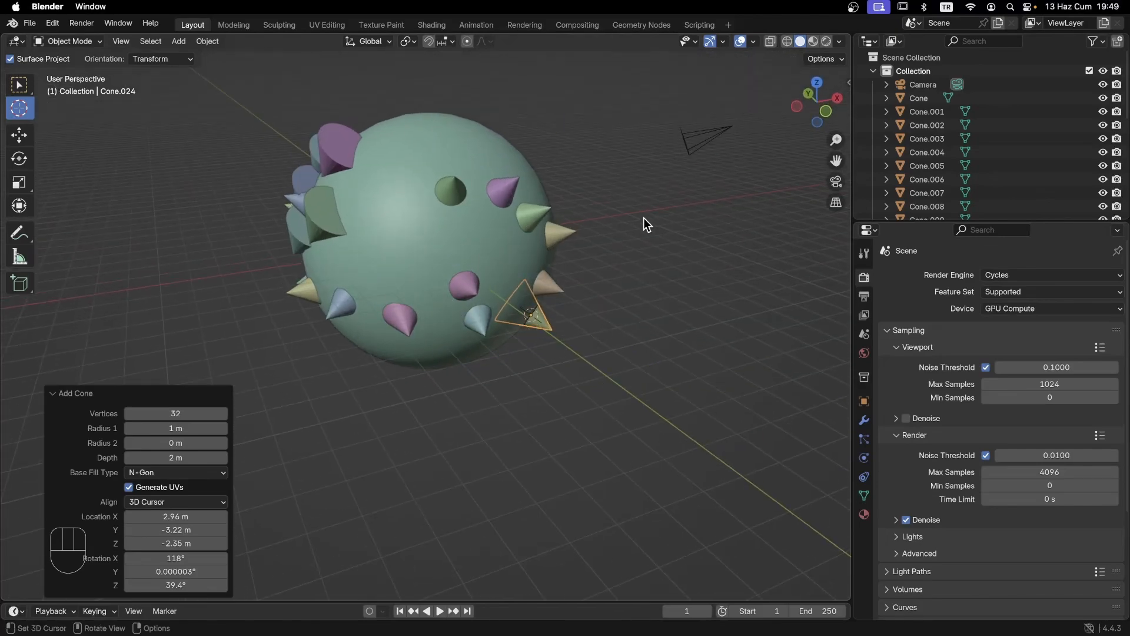
pyautogui.keyDown('shift'); pyautogui.moveTo(492, 322); pyautogui.dragTo(426, 423, button='middle'); pyautogui.keyUp('shift')
pyautogui.scroll(-7, 452, 350)
pyautogui.moveTo(421, 333); pyautogui.dragTo(508, 341, button='middle')
pyautogui.scroll(2, 461, 325)
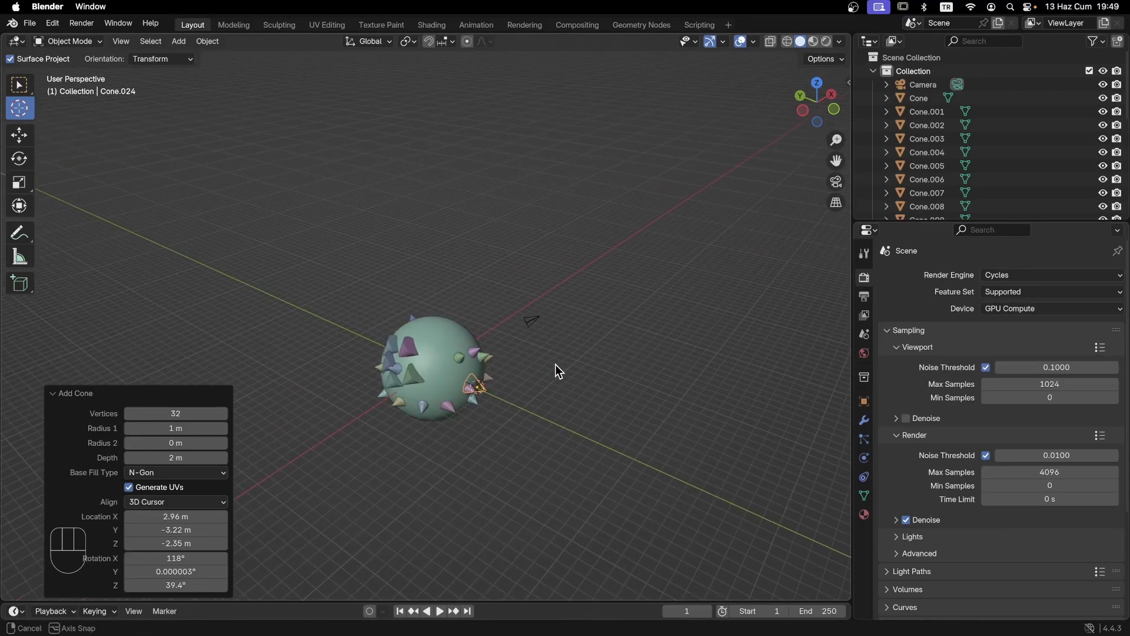
pyautogui.click(753, 42)
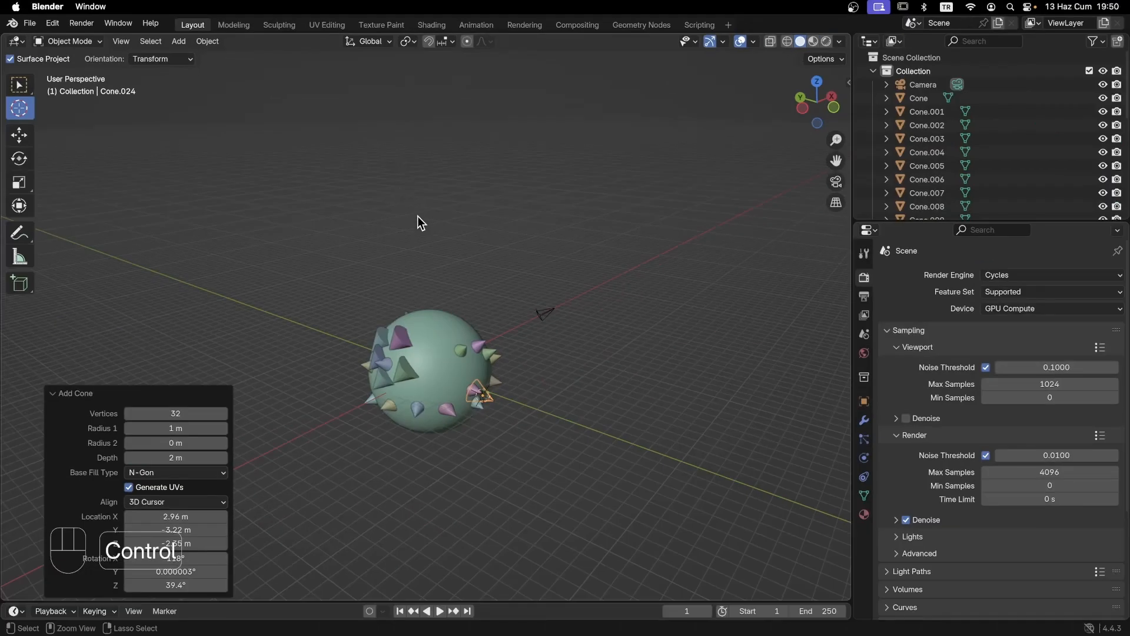
pyautogui.keyDown('ctrl'); pyautogui.scroll(4, 421, 483); pyautogui.keyUp('ctrl')
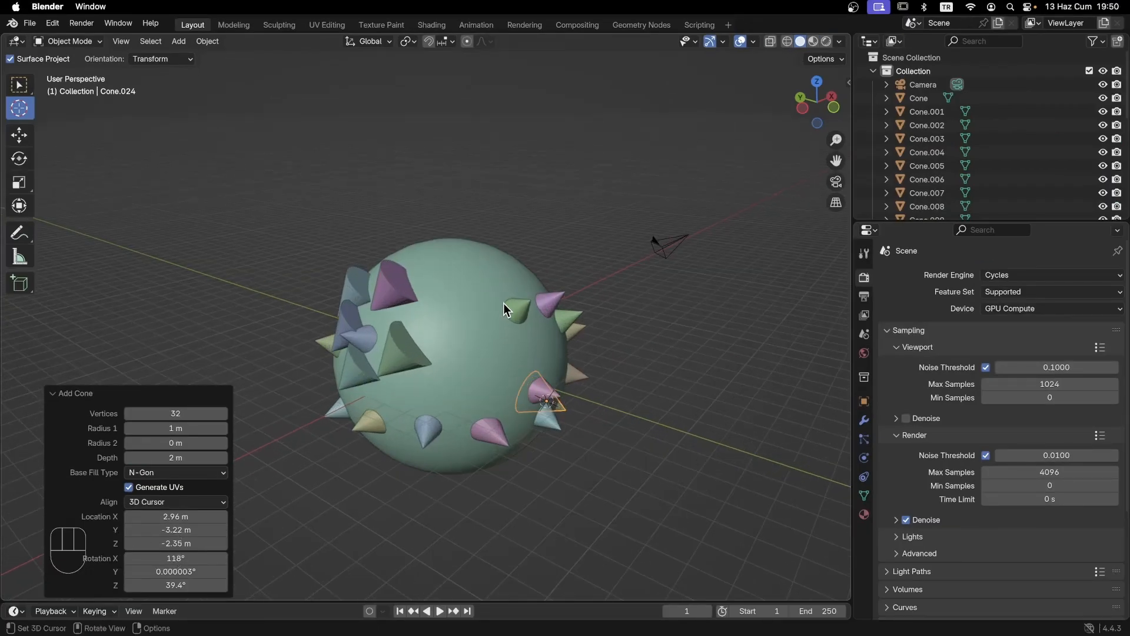
# Step: Delete all the cones from the collection, leaving only the camera and the sphere
pyautogui.click(465, 369)
pyautogui.click(919, 98)
pyautogui.scroll(-3, 937, 214)
pyautogui.scroll(-5, 935, 214)
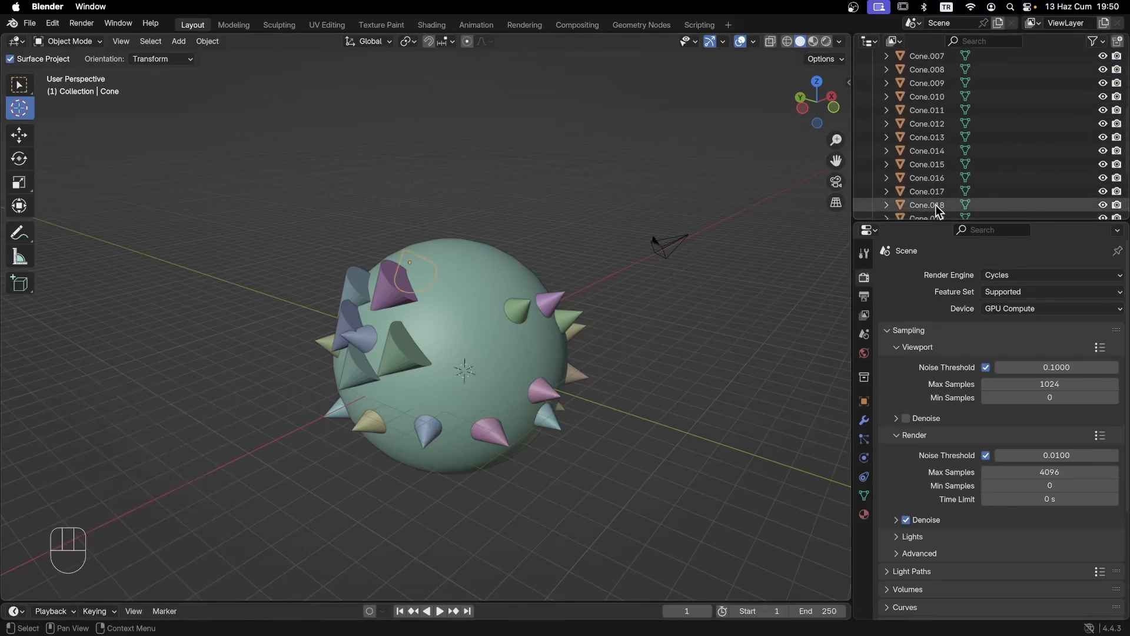
pyautogui.keyDown('shift'); pyautogui.click(934, 193); pyautogui.keyUp('shift')
pyautogui.press('Delete')
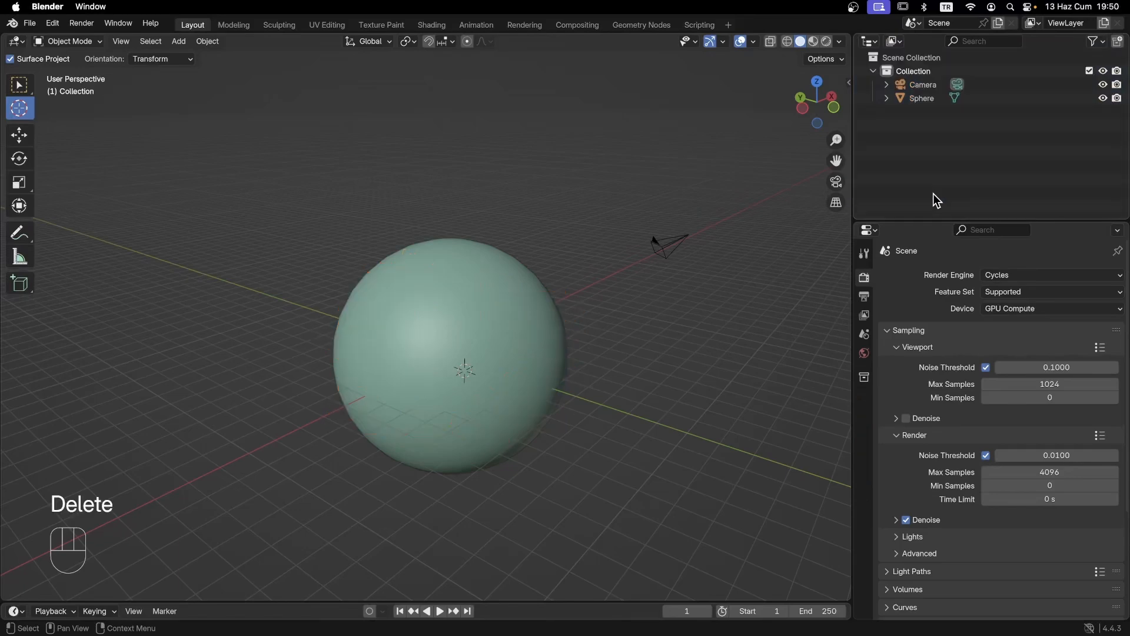
# Step: Add eight cones spread across the sphere's surface, with the 3D cursor following the Global transform orientation
pyautogui.hotkey('shift', 'q')
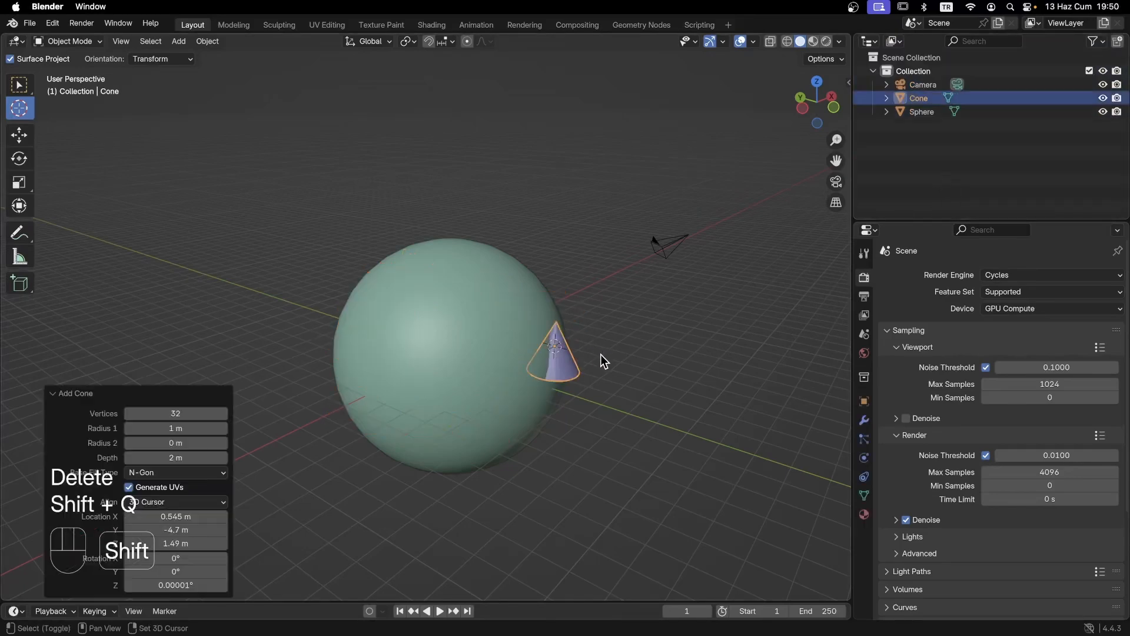
pyautogui.hotkey('shift', 'q')
pyautogui.hotkey('shift', 'q')
pyautogui.click(472, 254)
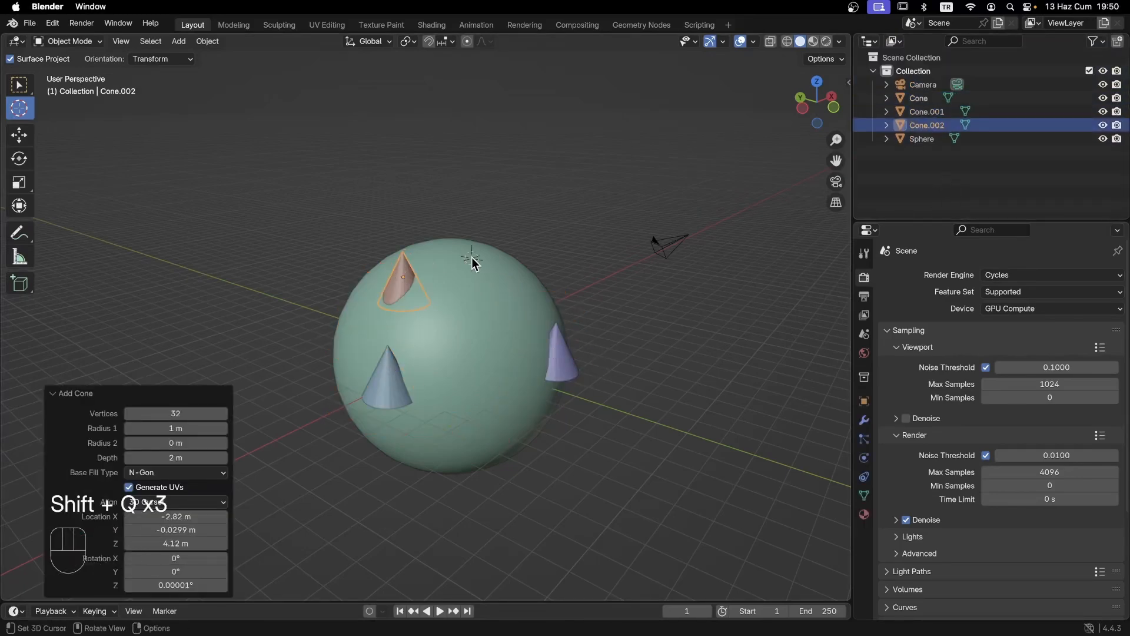
pyautogui.hotkey('shift', 'q')
pyautogui.click(489, 357)
pyautogui.hotkey('shift', 'q')
pyautogui.click(472, 430)
pyautogui.hotkey('shift', 'q')
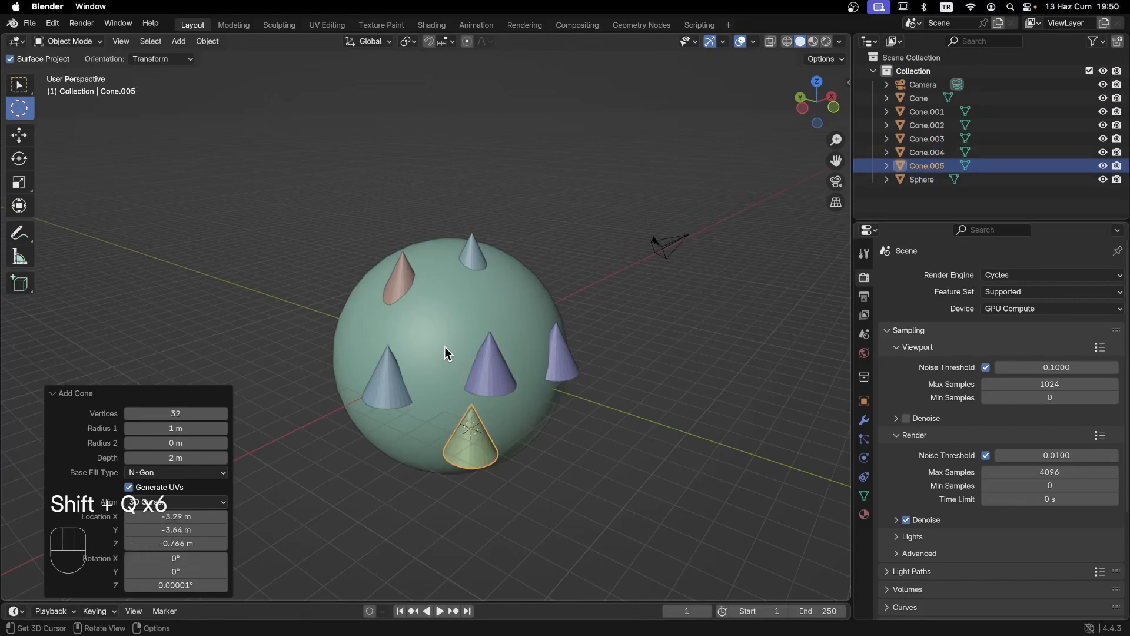
pyautogui.click(444, 348)
pyautogui.hotkey('shift', 'q')
pyautogui.click(519, 301)
pyautogui.hotkey('shift', 'q')
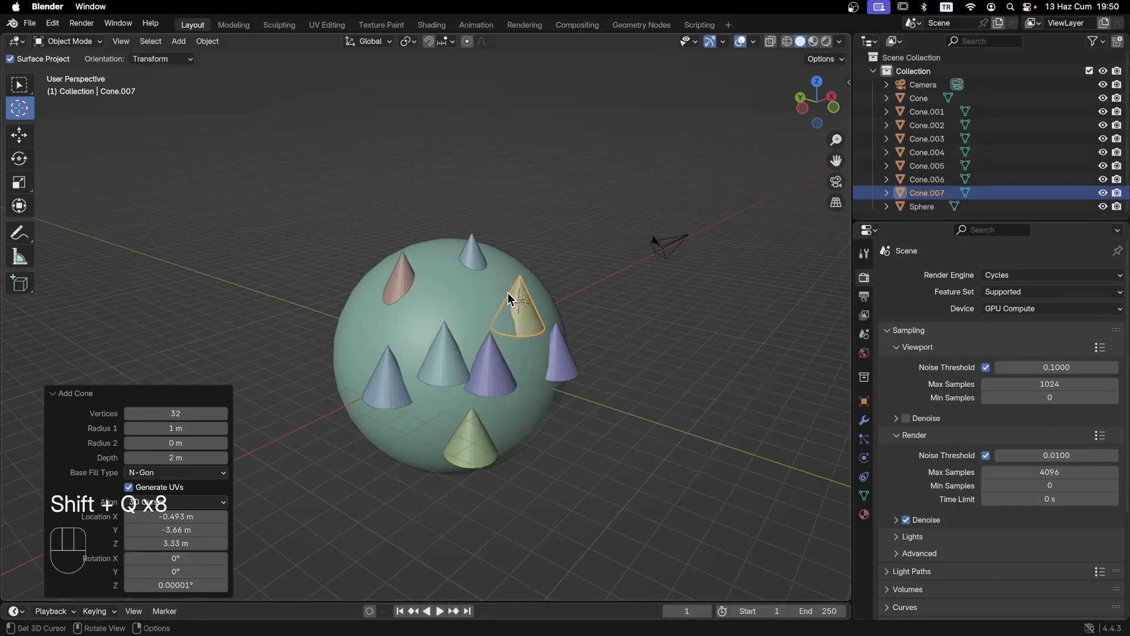
# Step: Delete the eight cones from the collection, from Cone through Cone.007
pyautogui.click(921, 98)
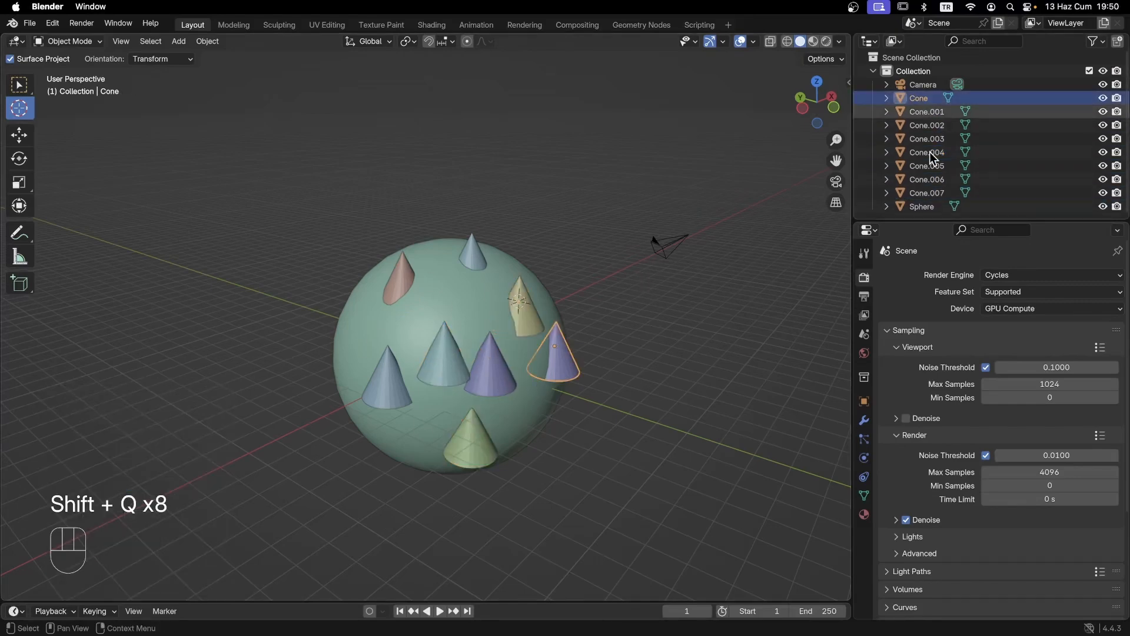
pyautogui.keyDown('shift'); pyautogui.click(931, 193); pyautogui.keyUp('shift')
pyautogui.press('Delete')
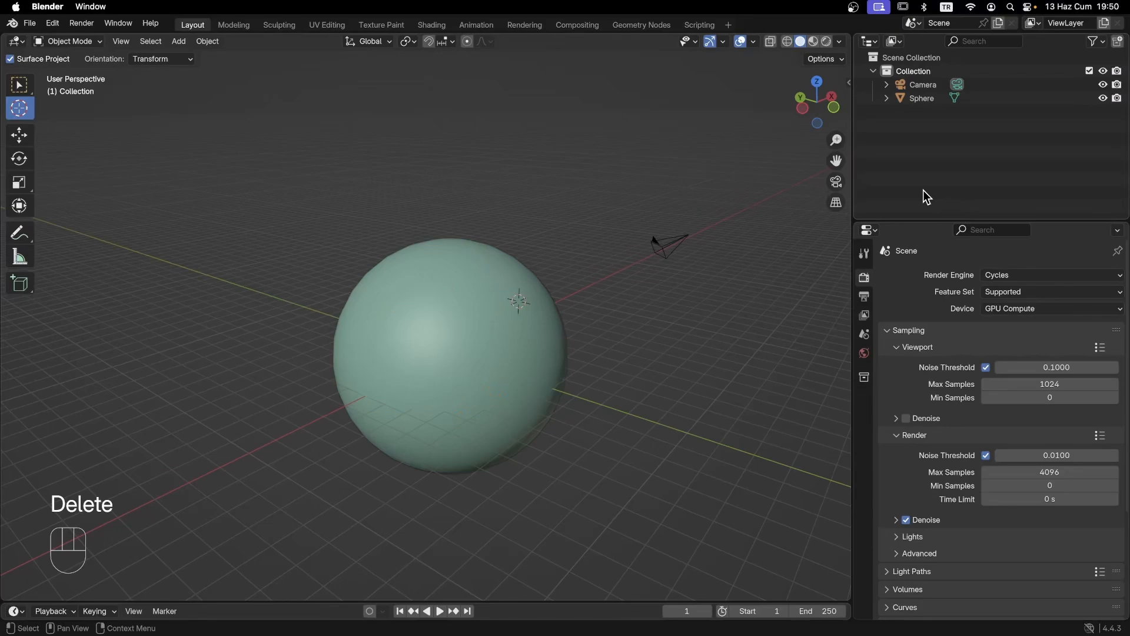
# Step: Set the transform orientation to Local and place the 3D cursor on the sphere at about X -2.08, Y -4.46, Z 0.63 m
pyautogui.click(367, 41)
pyautogui.click(360, 99)
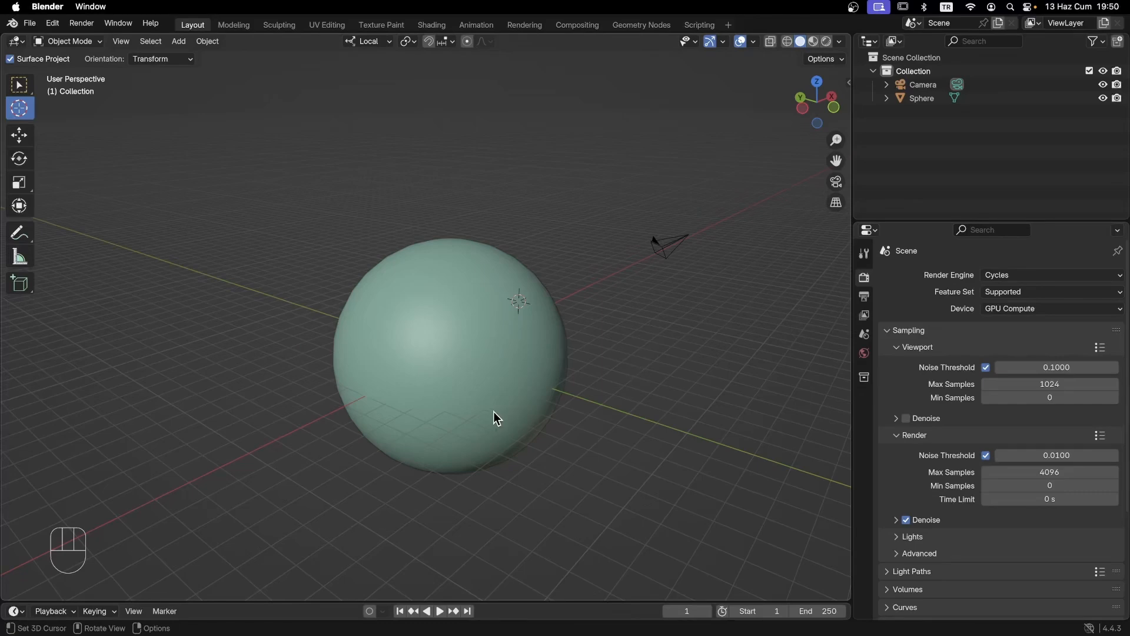
pyautogui.keyDown('shift'); pyautogui.rightClick(510, 389); pyautogui.keyUp('shift')
# Step: Select the sphere and check its location, rotation and scale values
pyautogui.click(501, 376)
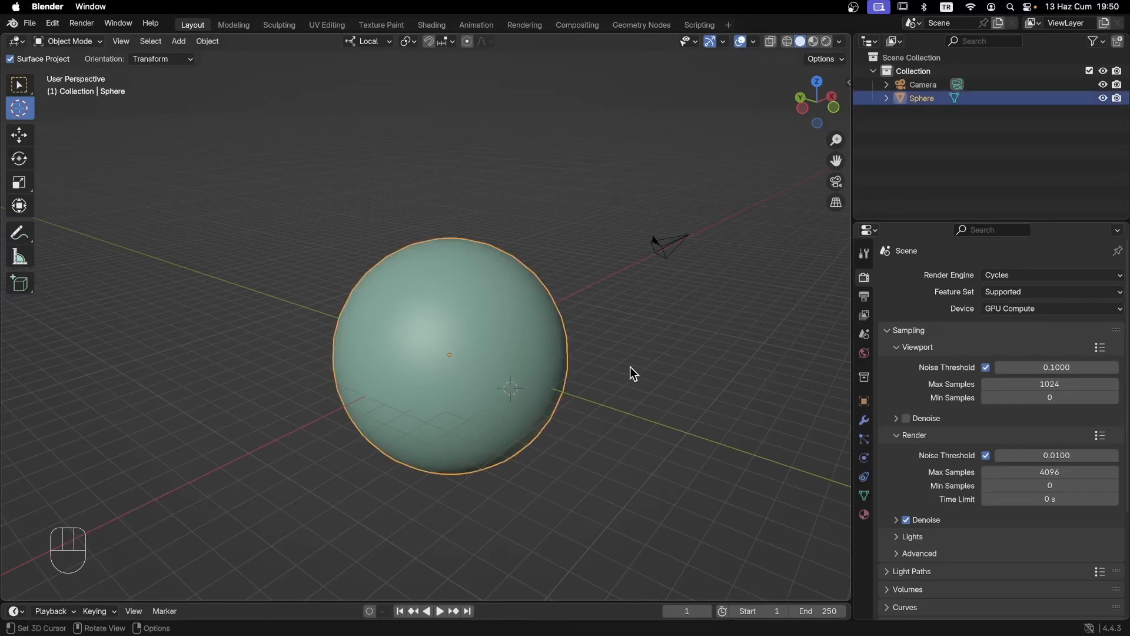
pyautogui.press('n')
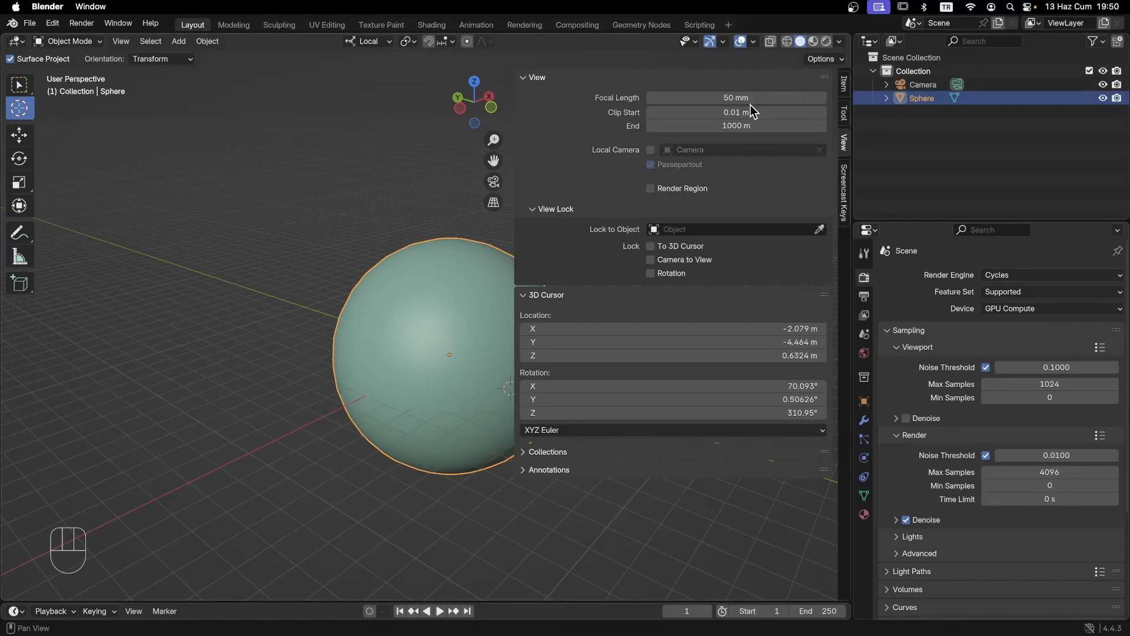
pyautogui.click(845, 84)
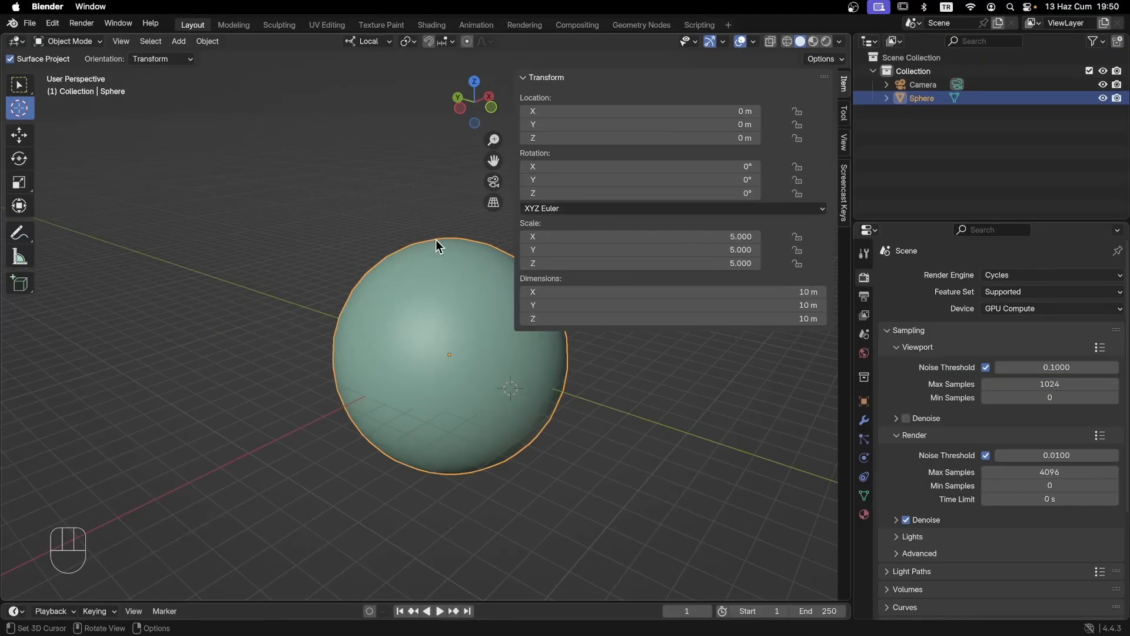
pyautogui.press('n')
pyautogui.click(376, 42)
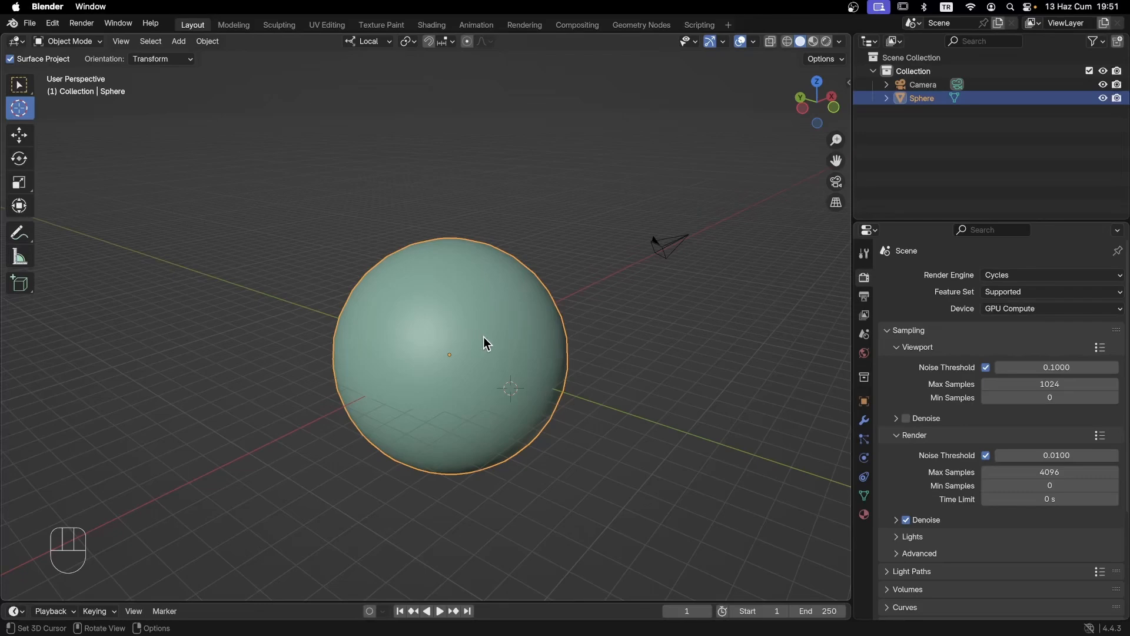
# Step: Rotate the sphere freely with the trackball by about 98.5° and 10.3°, and check its resulting rotation values
pyautogui.press('r')
pyautogui.press('r')
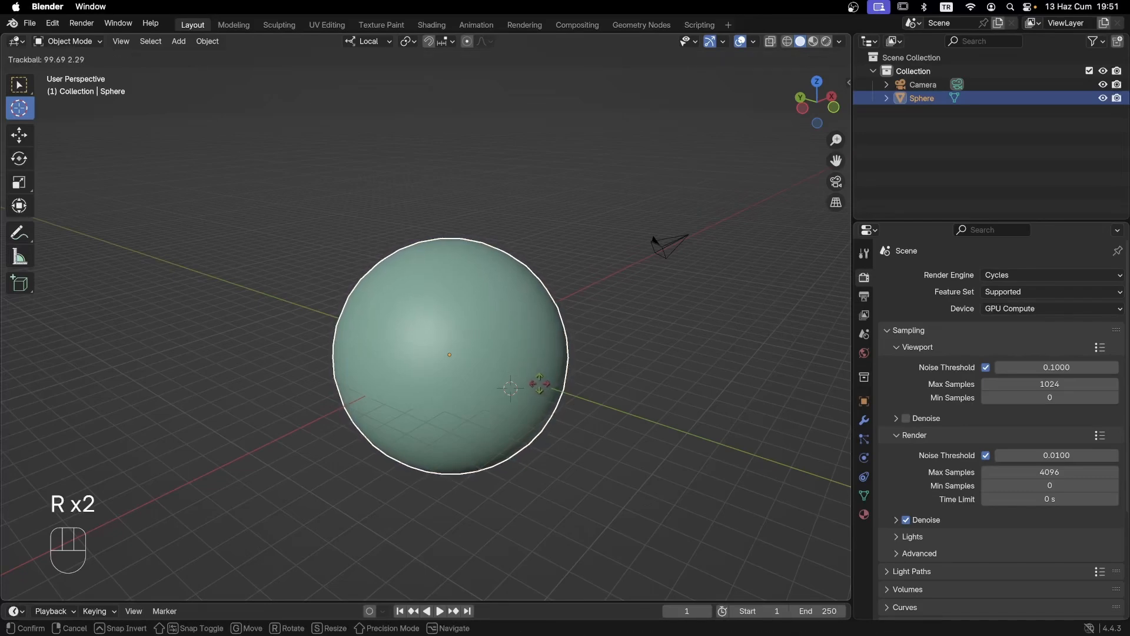
pyautogui.click(544, 384)
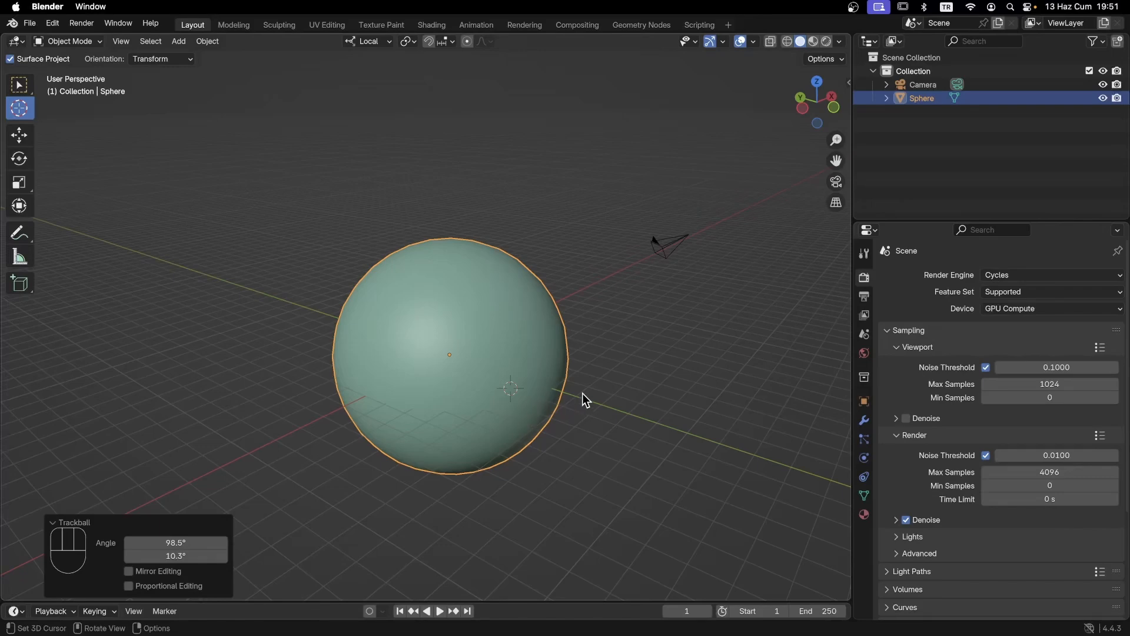
pyautogui.press('n')
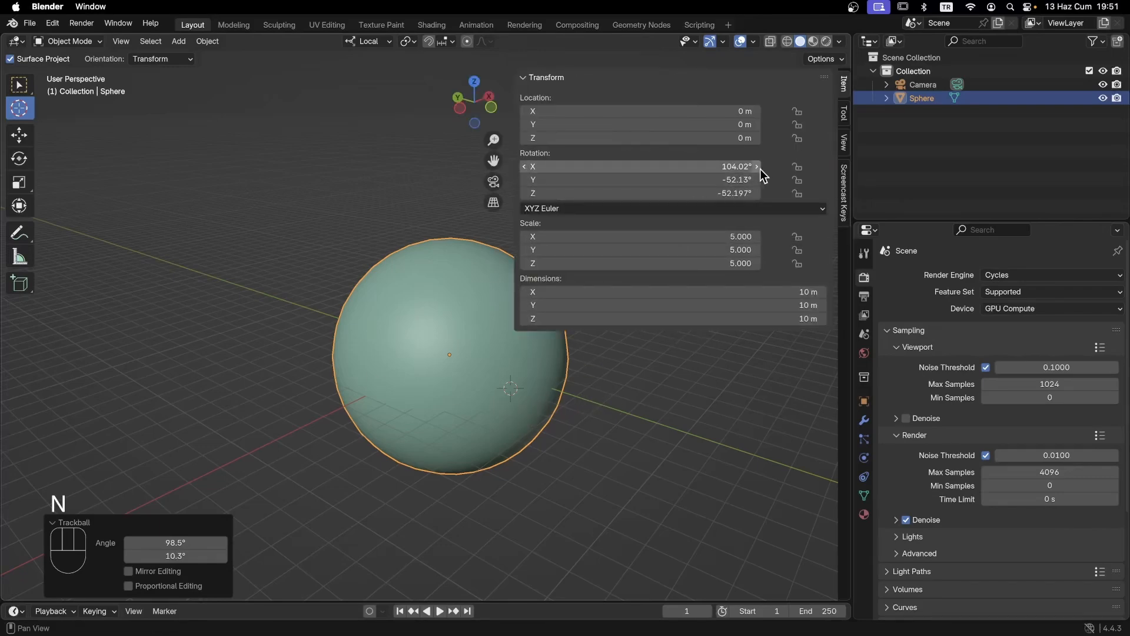
pyautogui.keyDown('ctrl'); pyautogui.scroll(5, 757, 168); pyautogui.keyUp('ctrl')
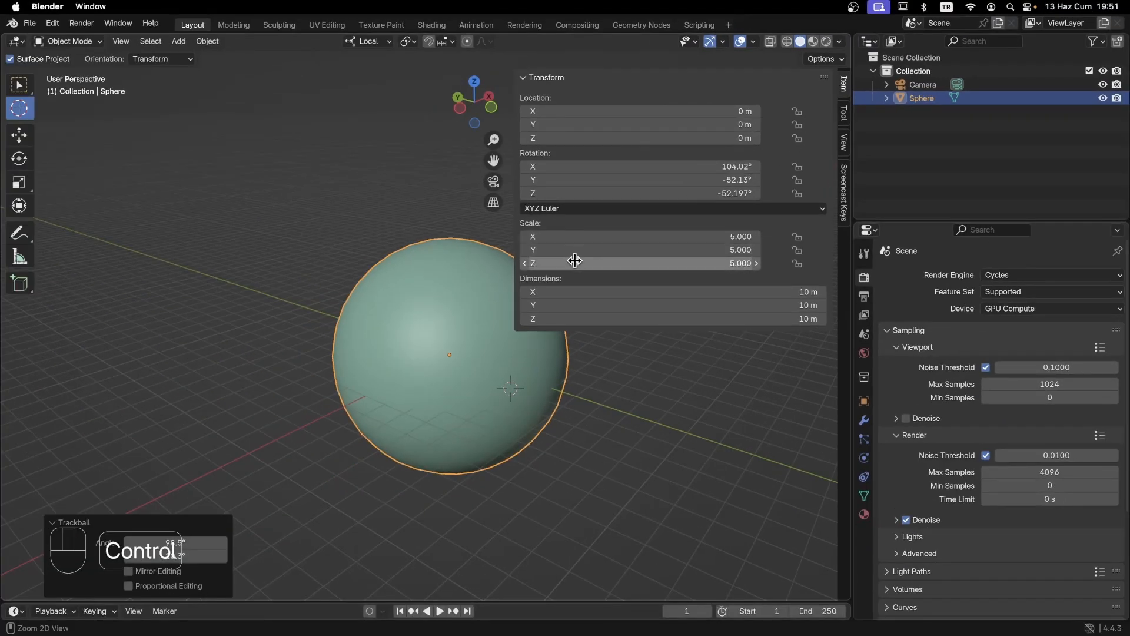
pyautogui.press('n')
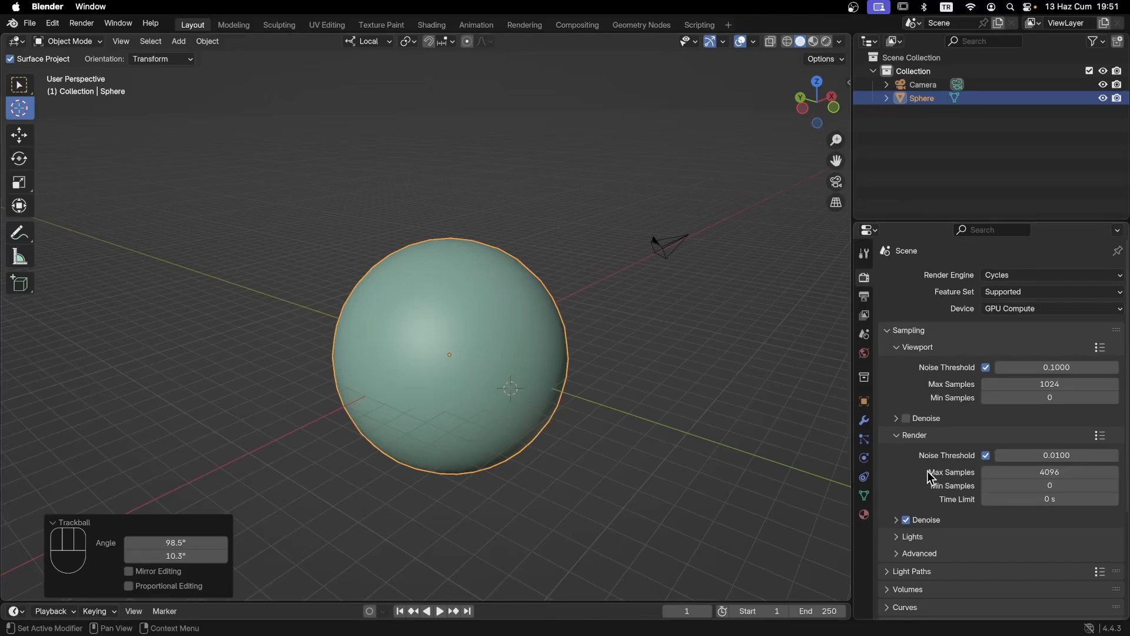
# Step: Turn on the Axes display for the sphere and inspect its rotated local axes from several sides
pyautogui.click(864, 402)
pyautogui.scroll(-2, 986, 498)
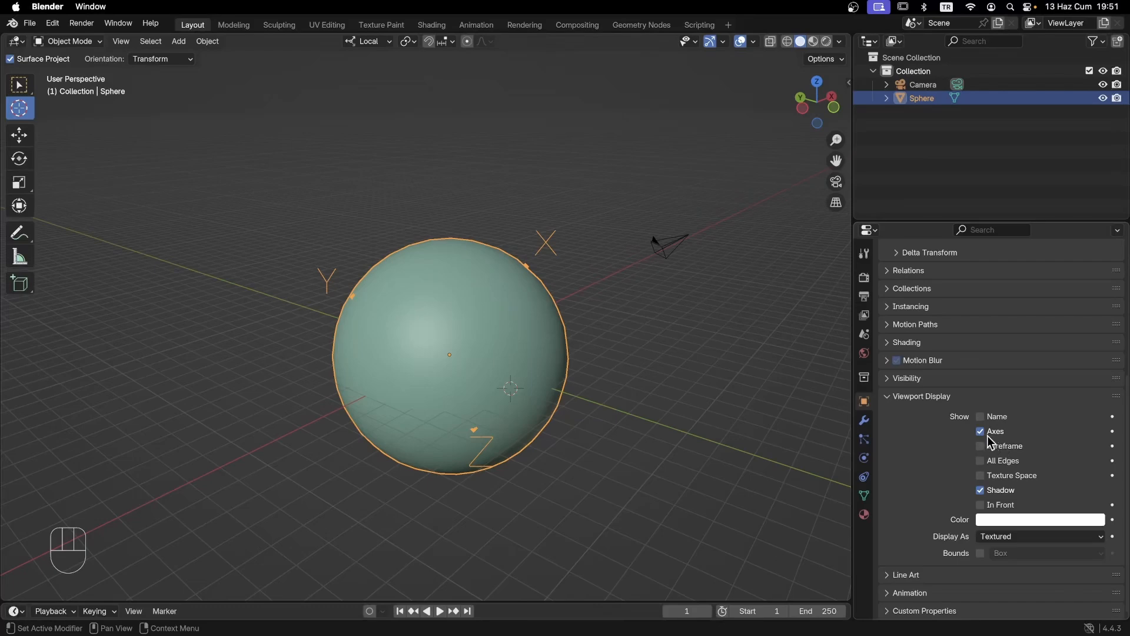
pyautogui.moveTo(505, 377); pyautogui.dragTo(532, 400, button='middle')
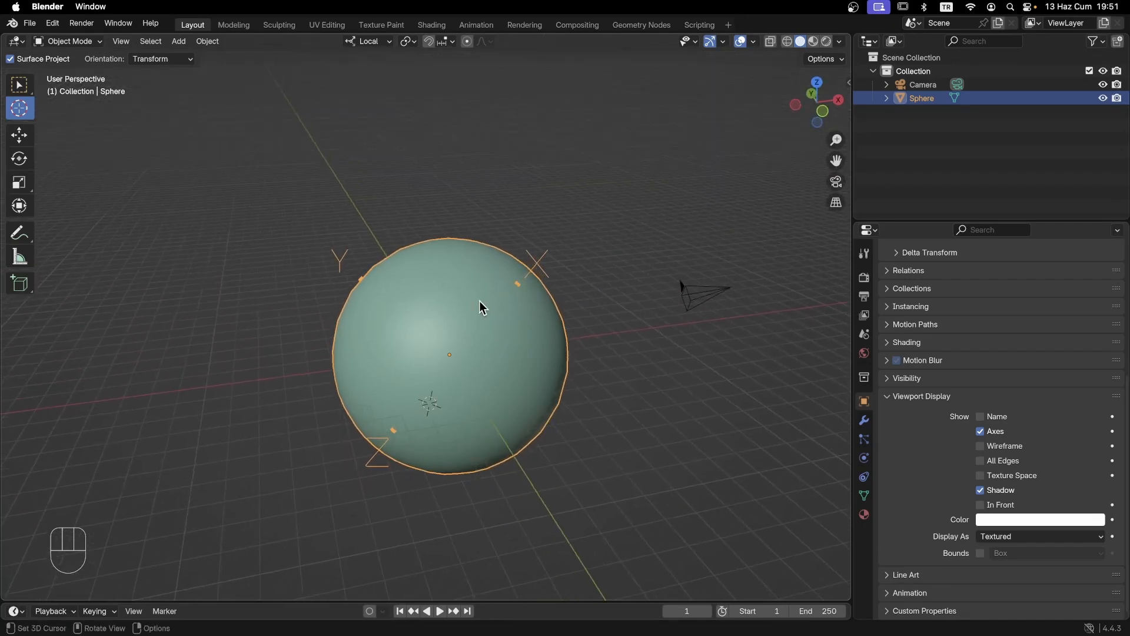
pyautogui.moveTo(600, 353); pyautogui.dragTo(624, 306, button='middle')
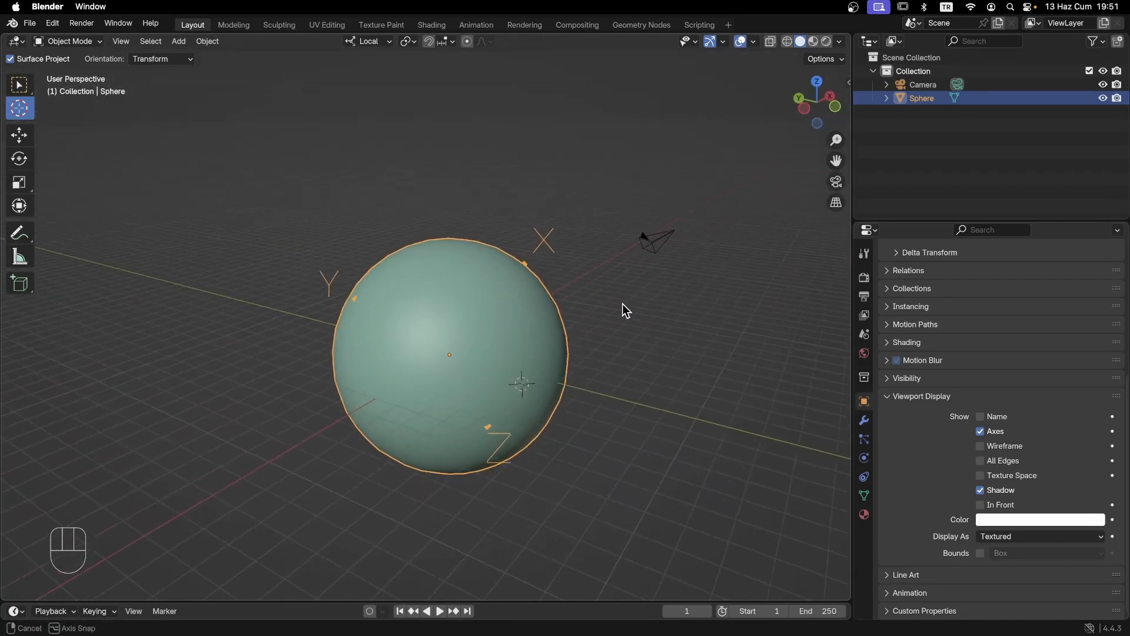
pyautogui.moveTo(442, 498); pyautogui.dragTo(560, 462, button='middle')
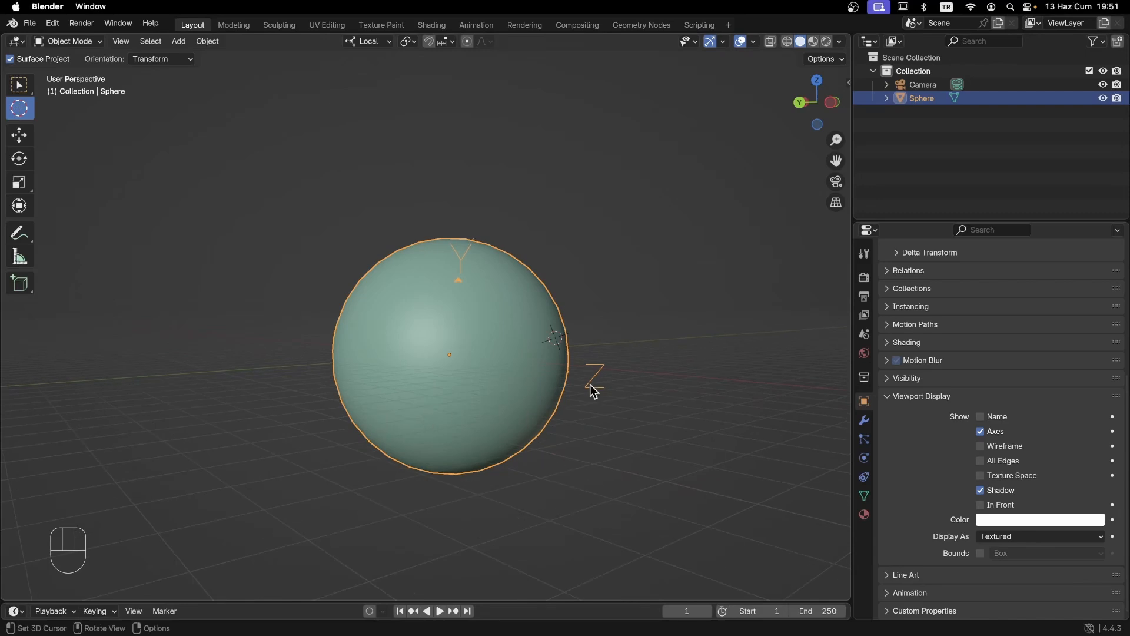
pyautogui.moveTo(590, 384); pyautogui.dragTo(524, 436, button='middle')
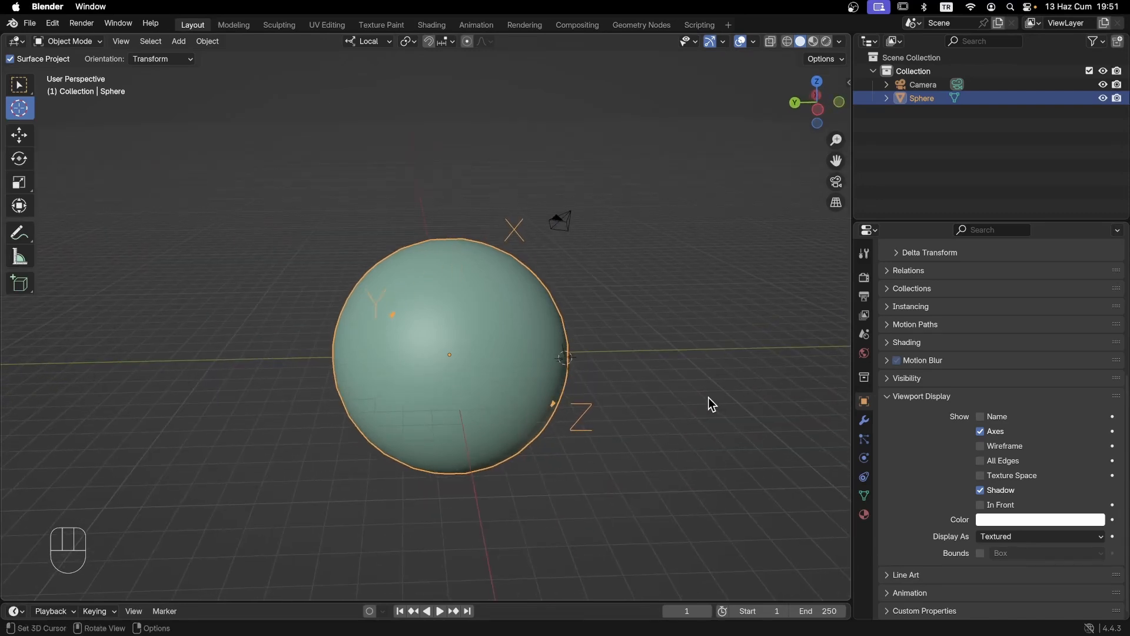
pyautogui.press('n')
pyautogui.press('n')
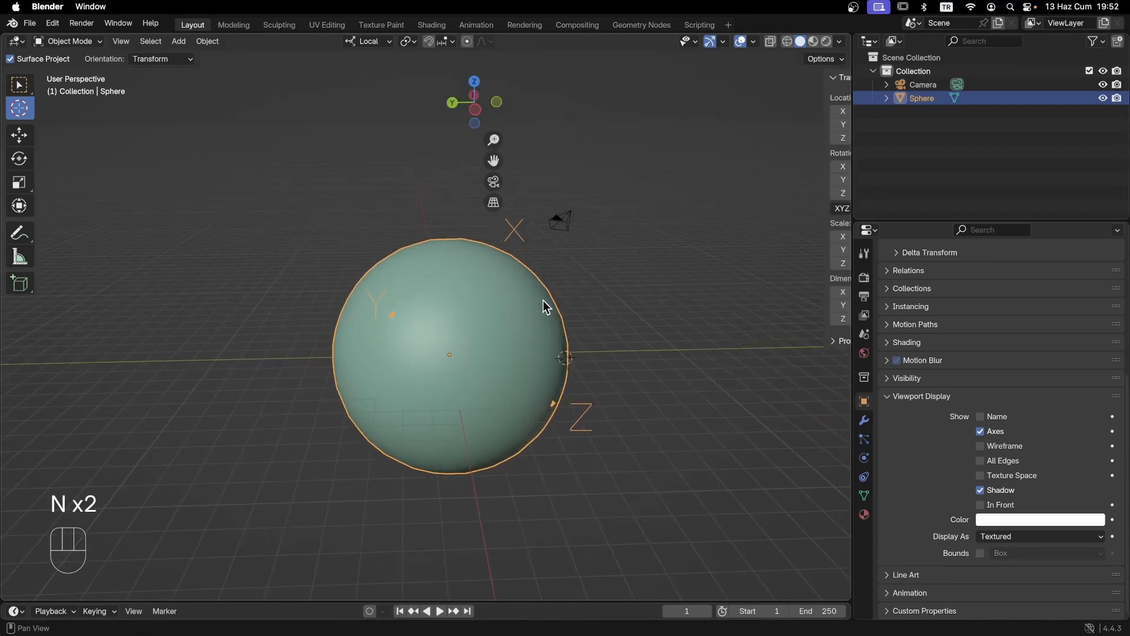
pyautogui.moveTo(543, 301); pyautogui.dragTo(629, 360, button='middle')
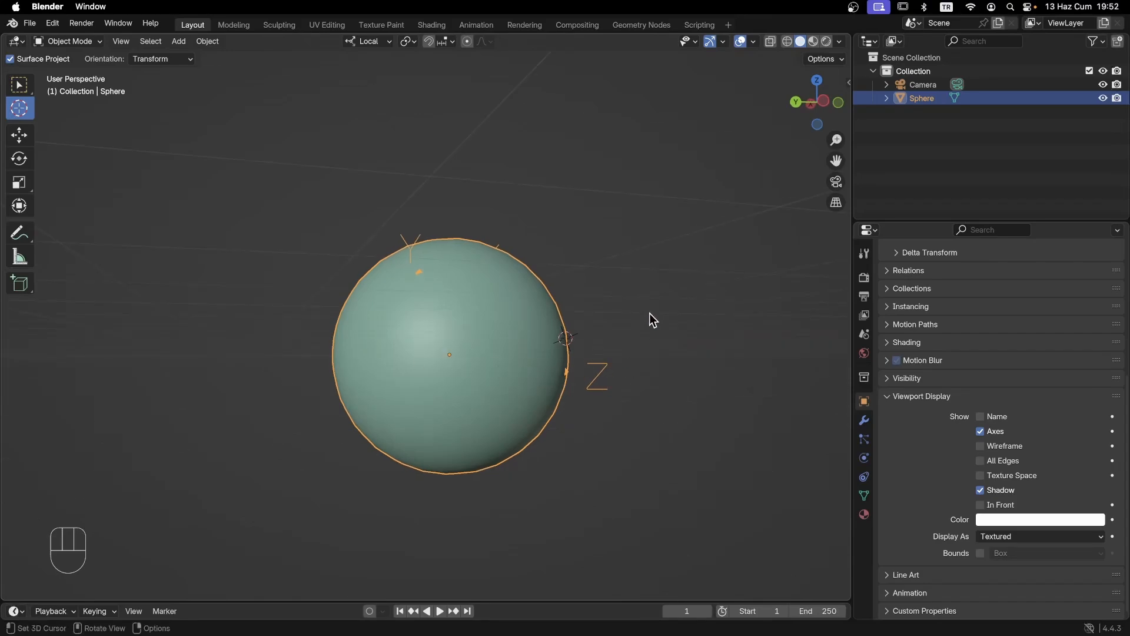
pyautogui.moveTo(650, 314); pyautogui.dragTo(503, 407, button='middle')
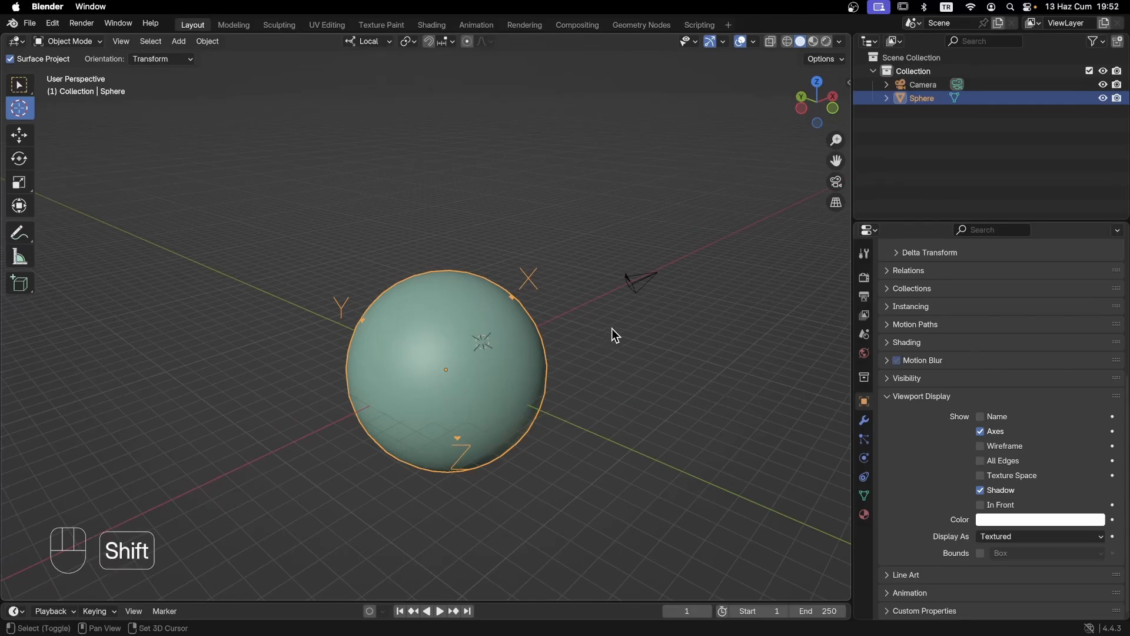
# Step: Add five cones spread across the sphere's surface, with the 3D cursor following the Local transform orientation
pyautogui.hotkey('shift', 'q')
pyautogui.moveTo(567, 354); pyautogui.dragTo(612, 331, button='middle')
pyautogui.click(498, 415)
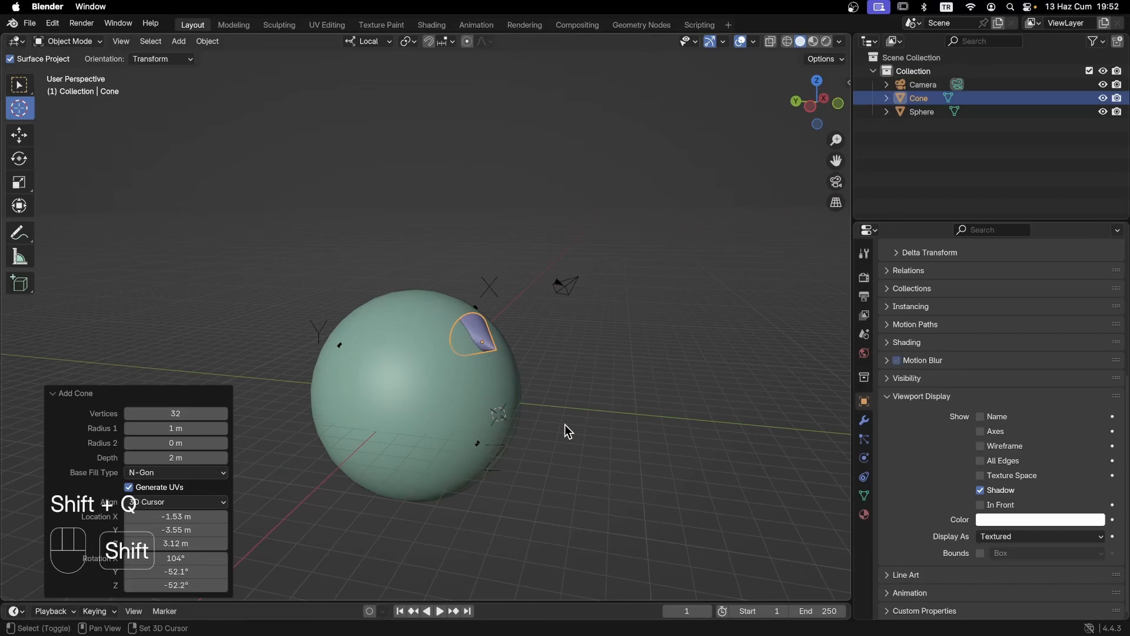
pyautogui.hotkey('shift', 'q')
pyautogui.moveTo(389, 423); pyautogui.dragTo(588, 404, button='middle')
pyautogui.click(365, 413)
pyautogui.hotkey('shift', 'q')
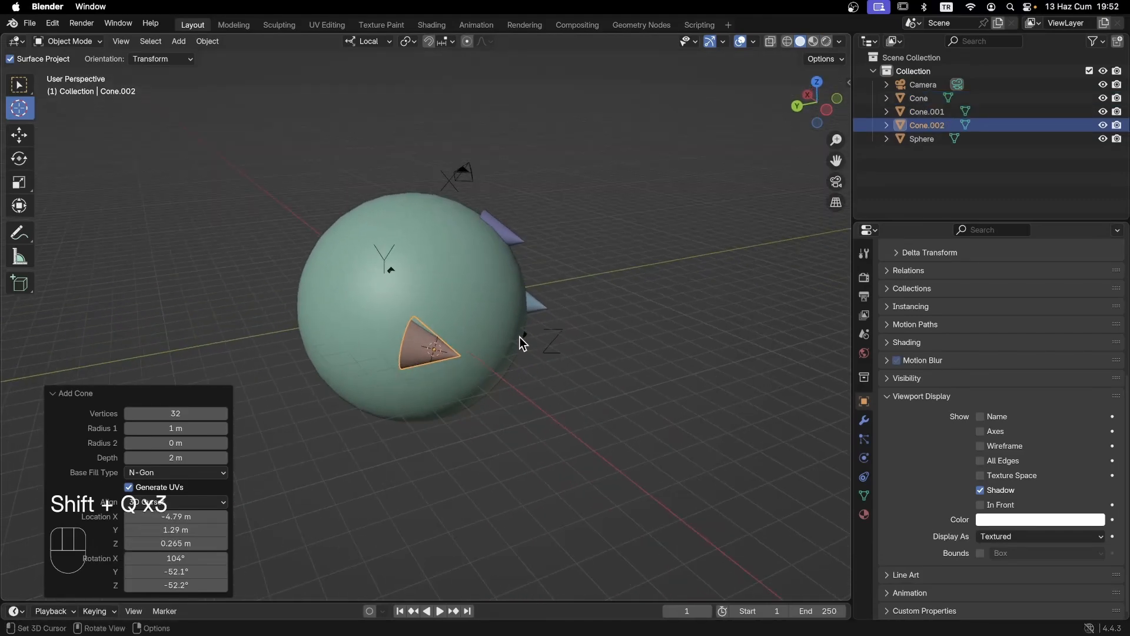
pyautogui.click(456, 298)
pyautogui.hotkey('shift', 'q')
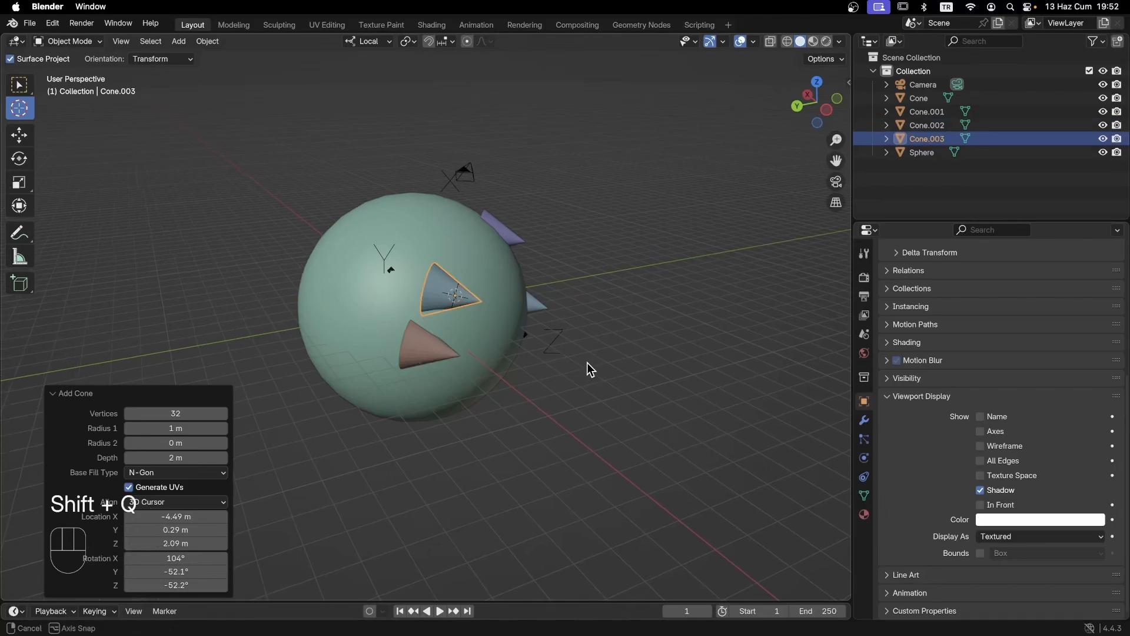
pyautogui.moveTo(587, 362); pyautogui.dragTo(434, 398, button='middle')
pyautogui.click(433, 398)
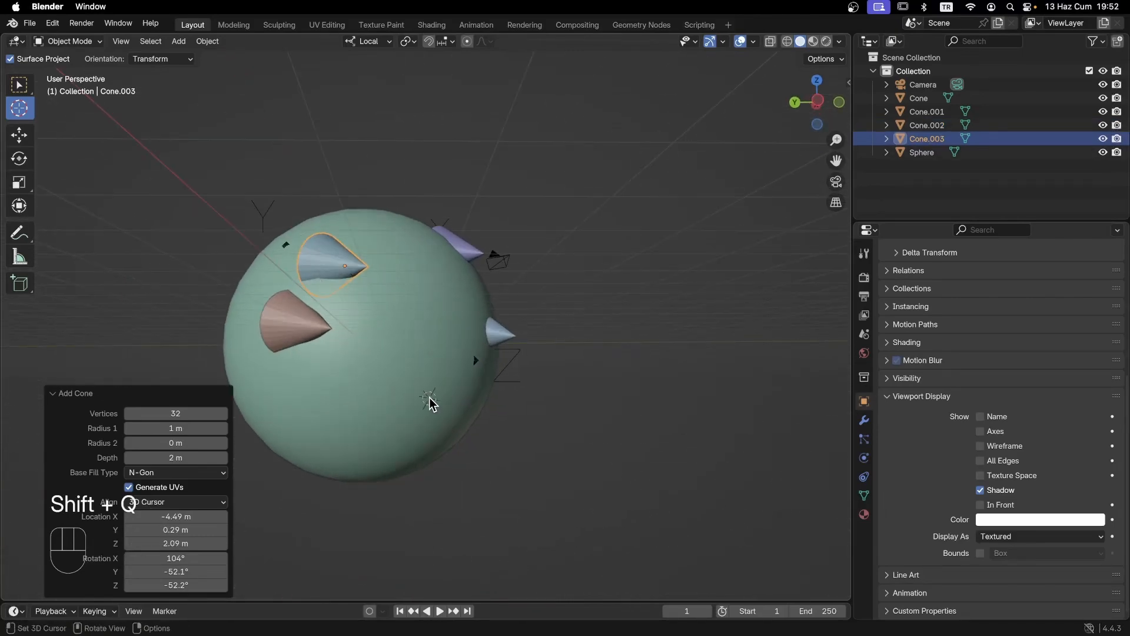
pyautogui.hotkey('shift', 'q')
# Step: Compare the directions of the five cones with the sphere's local axes, adding the sphere to the selection
pyautogui.moveTo(547, 404); pyautogui.dragTo(486, 327, button='middle')
pyautogui.scroll(3, 504, 326)
pyautogui.keyDown('ctrl'); pyautogui.scroll(3, 486, 327); pyautogui.keyUp('ctrl')
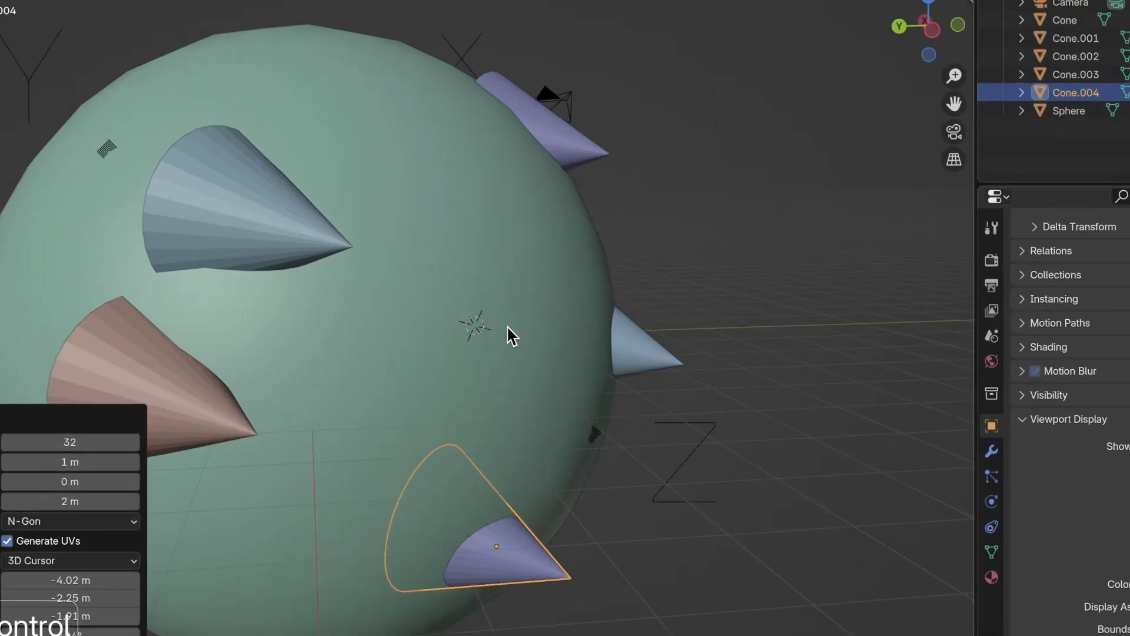
pyautogui.keyDown('ctrl'); pyautogui.scroll(5, 507, 325); pyautogui.keyUp('ctrl')
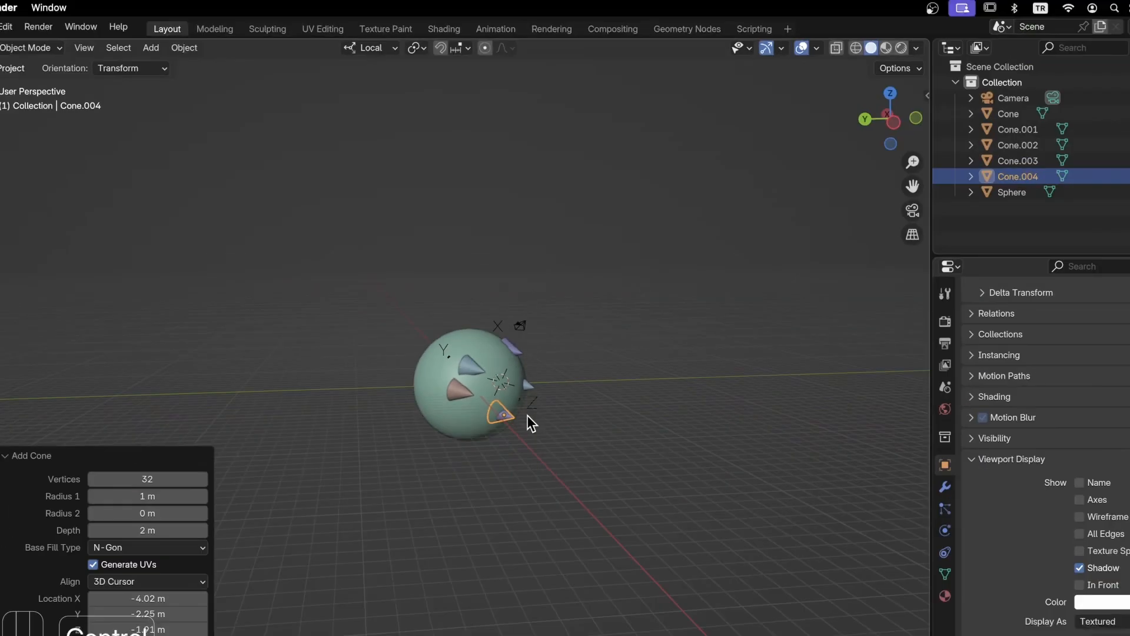
pyautogui.scroll(7, 500, 386)
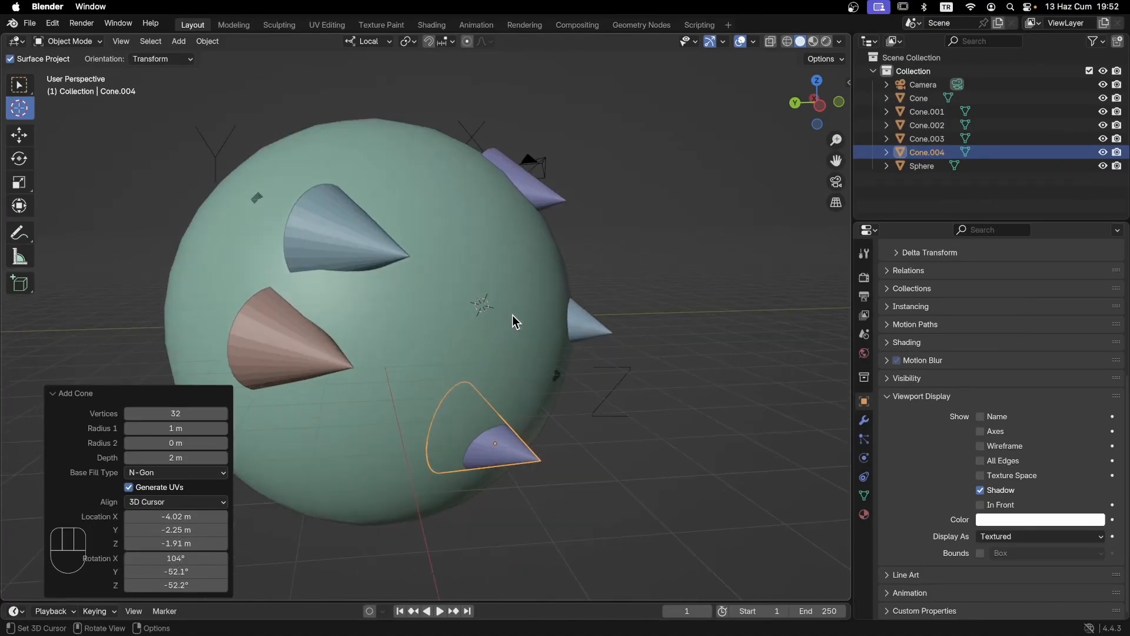
pyautogui.keyDown('shift'); pyautogui.click(455, 304); pyautogui.keyUp('shift')
pyautogui.scroll(-3, 471, 319)
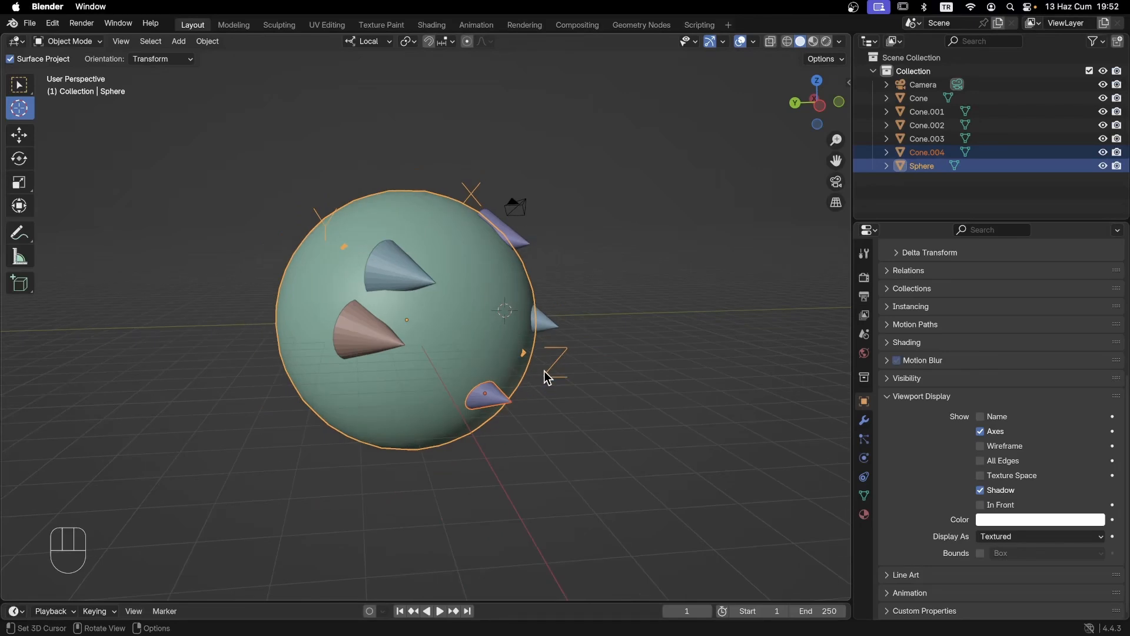
# Step: Set the transform orientation to Normal, keeping the 3D cursor's orientation on Transform
pyautogui.click(371, 42)
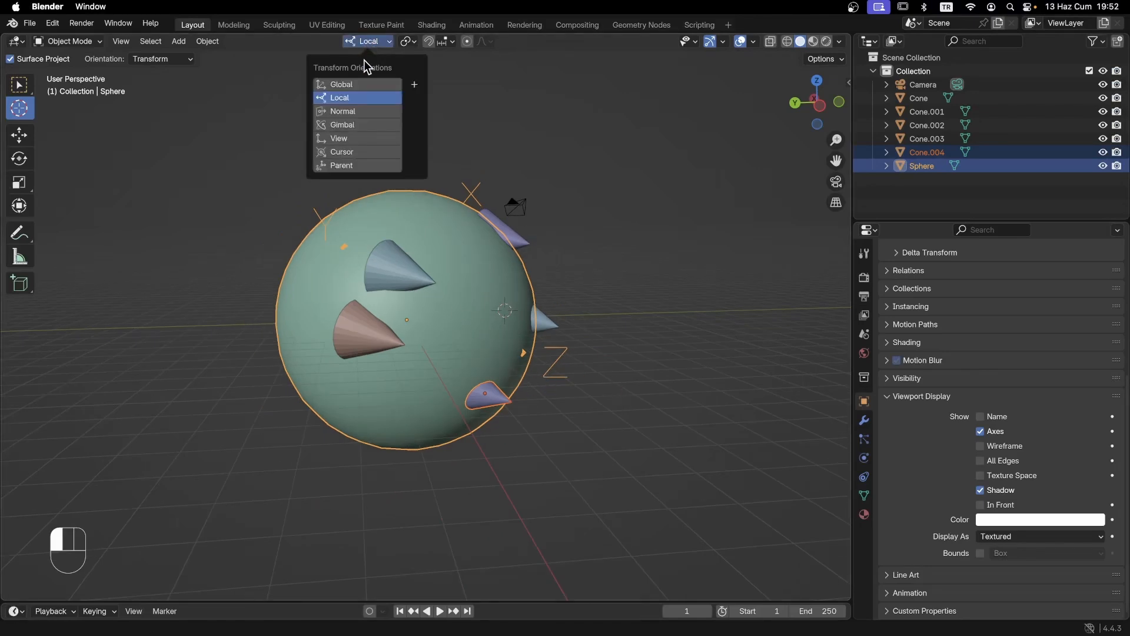
pyautogui.click(355, 112)
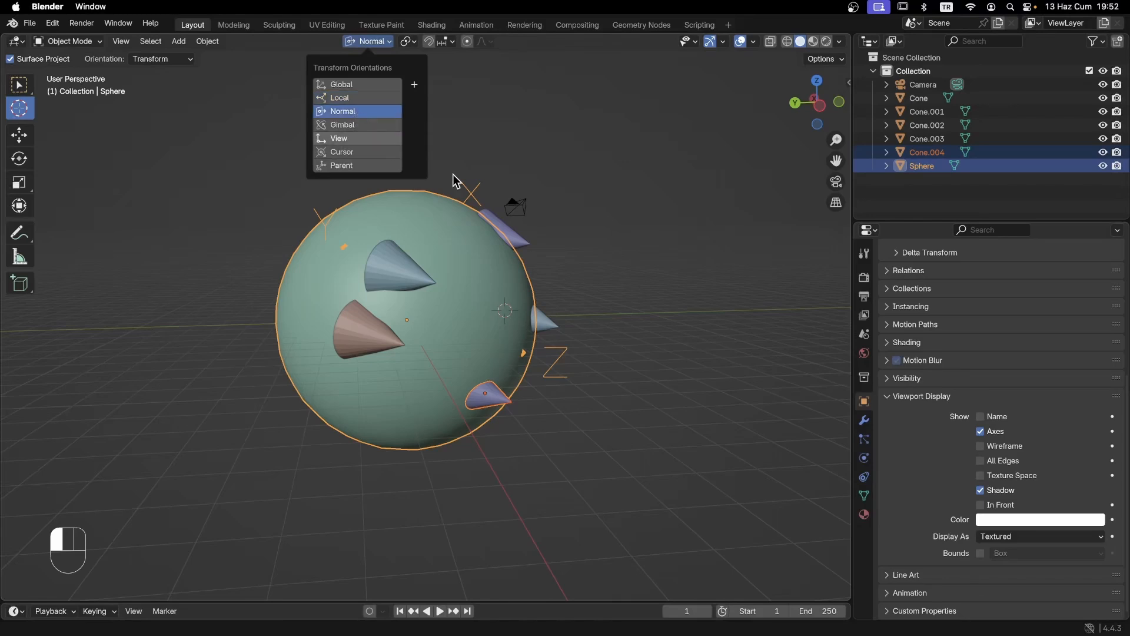
pyautogui.click(152, 60)
pyautogui.click(154, 60)
pyautogui.click(156, 61)
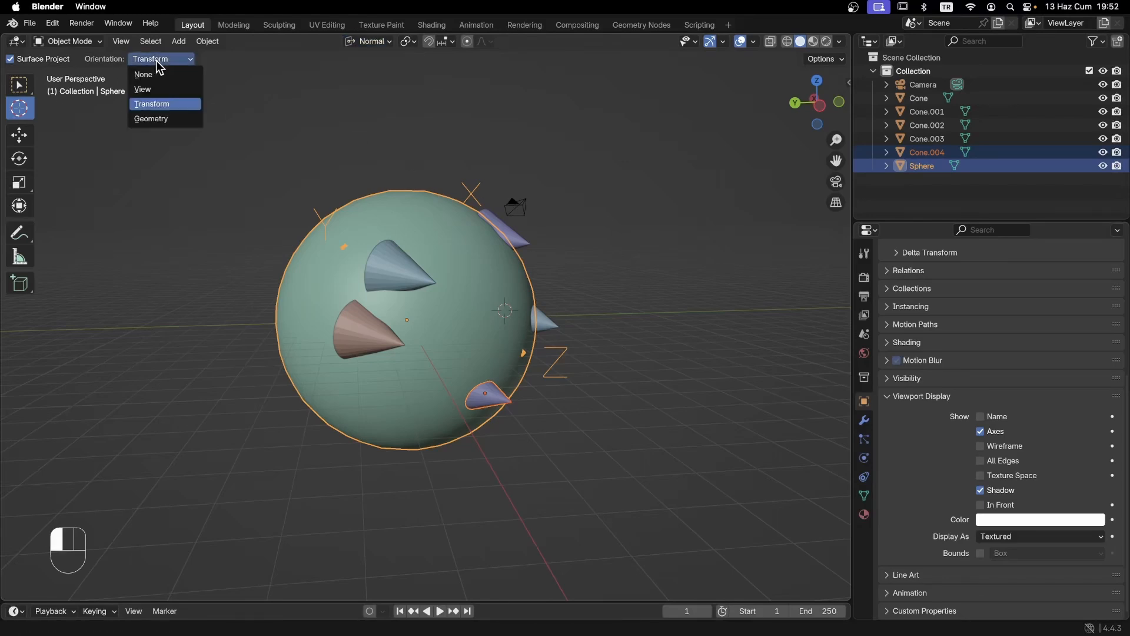
pyautogui.click(161, 111)
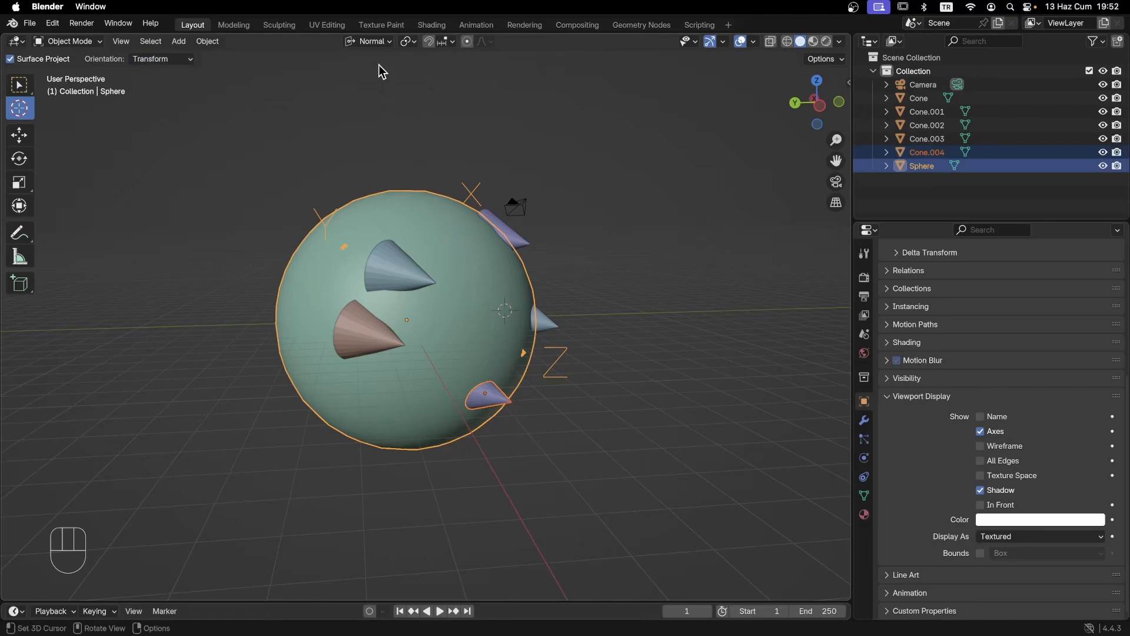
pyautogui.click(369, 42)
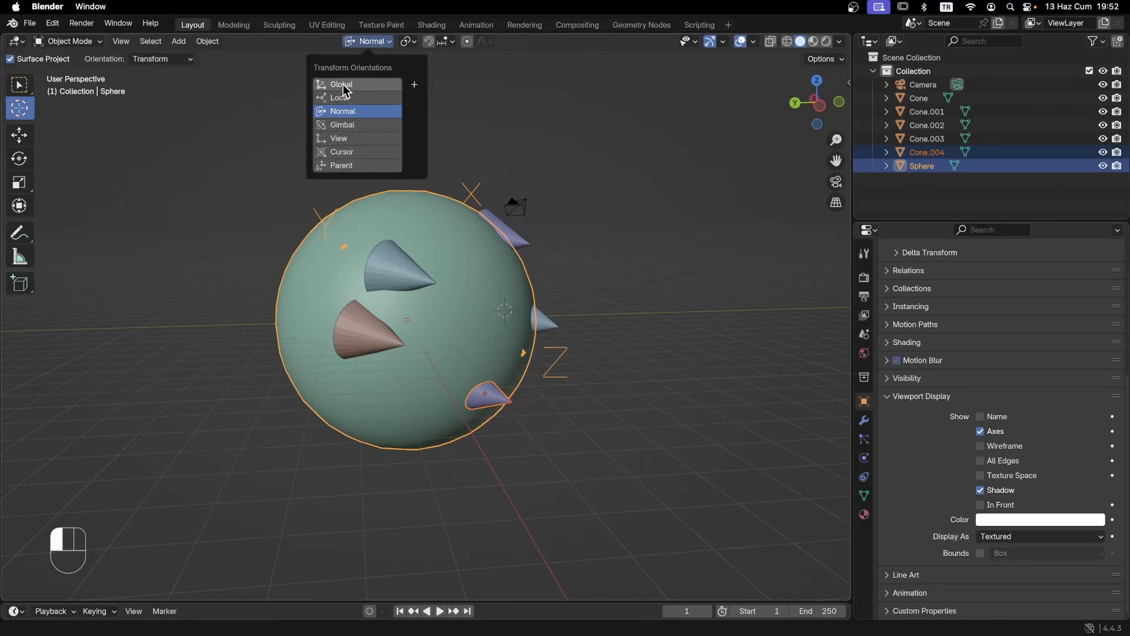
pyautogui.click(346, 114)
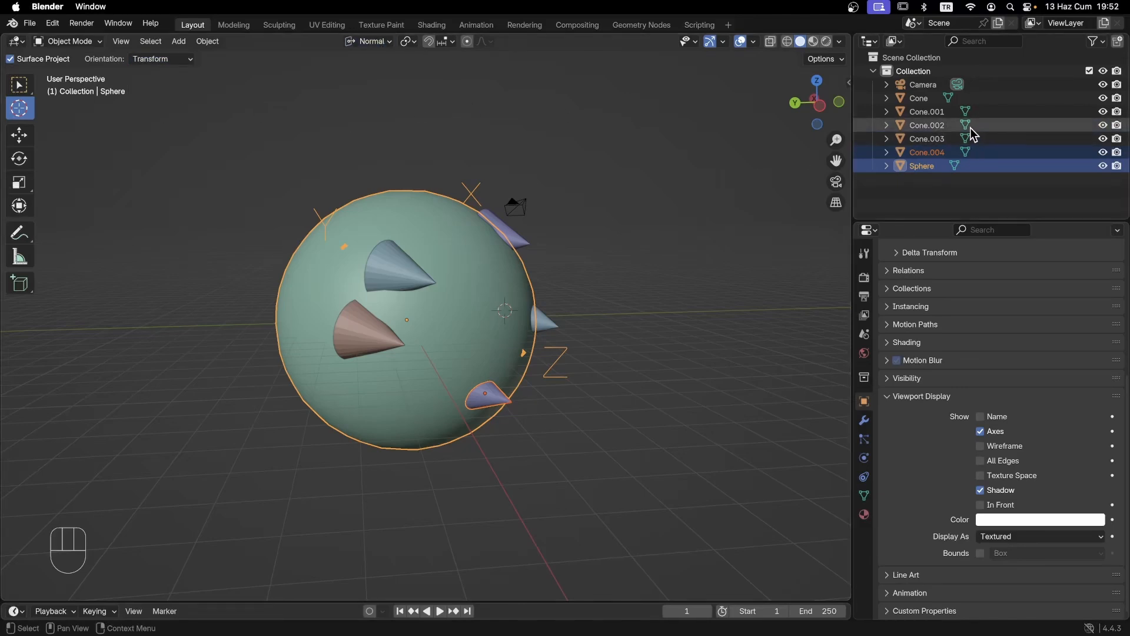
# Step: Delete the five cones from the collection, from Cone through Cone.004
pyautogui.click(932, 104)
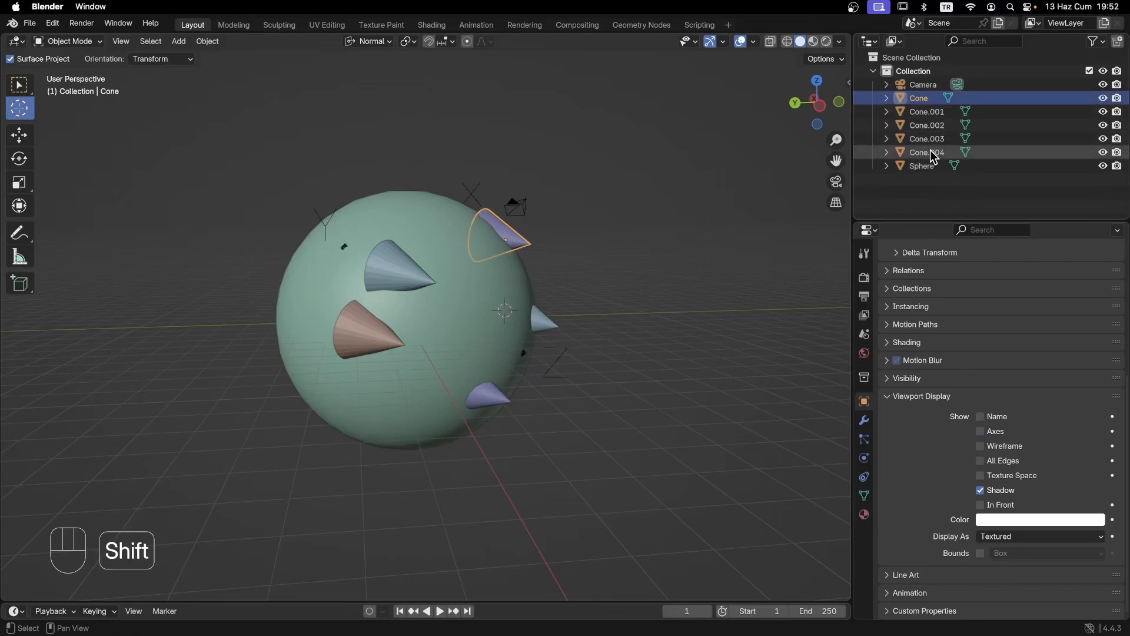
pyautogui.keyDown('shift'); pyautogui.click(930, 151); pyautogui.keyUp('shift')
pyautogui.press('Delete')
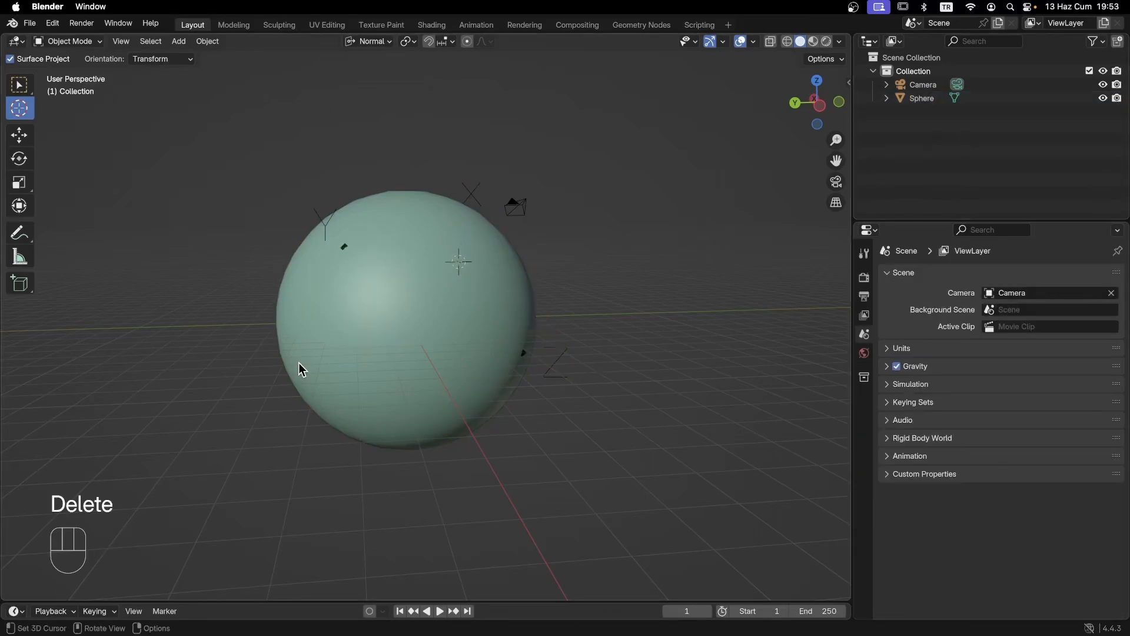
# Step: Add four cones spread around the sphere's surface, with the 3D cursor following the Normal transform orientation
pyautogui.hotkey('shift', 'q')
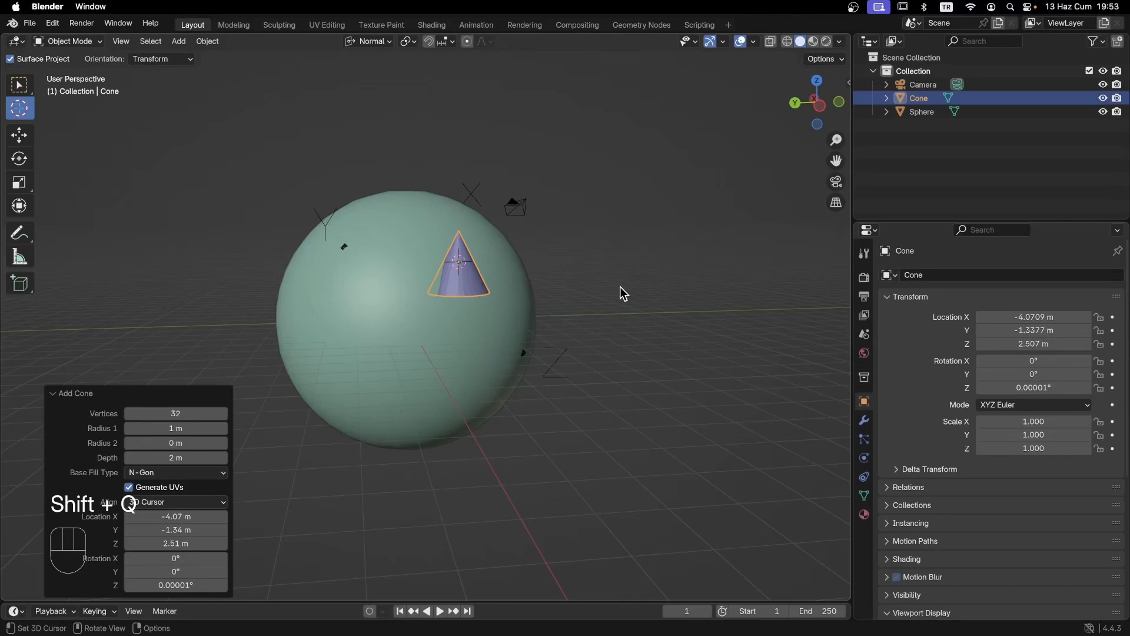
pyautogui.moveTo(624, 293); pyautogui.dragTo(575, 250, button='middle')
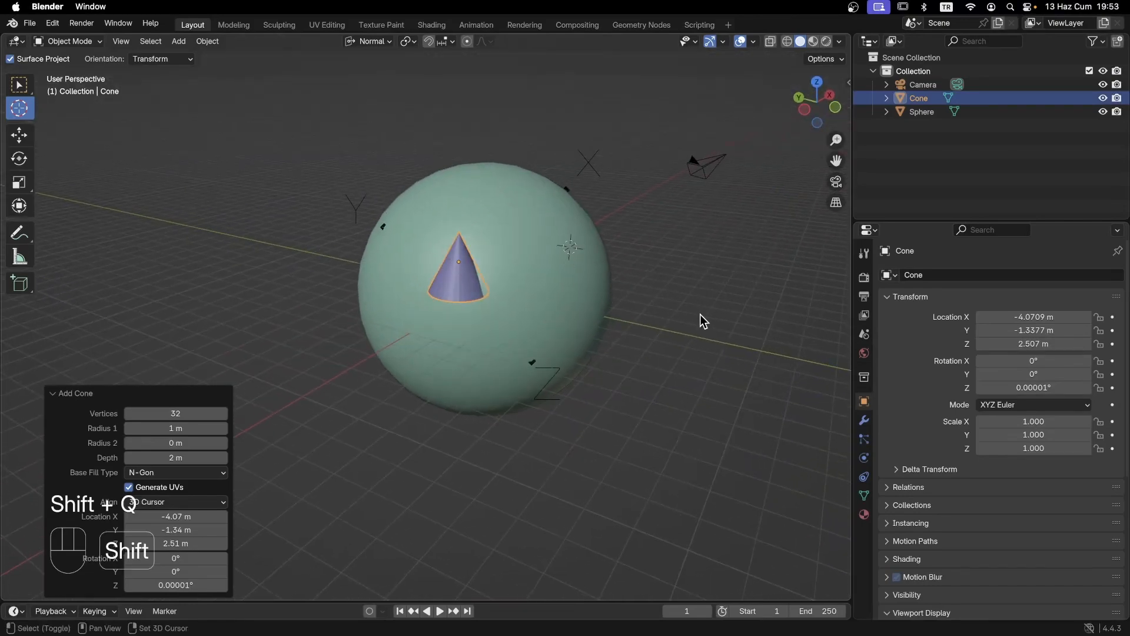
pyautogui.hotkey('shift', 'q')
pyautogui.moveTo(436, 299); pyautogui.dragTo(568, 290, button='middle')
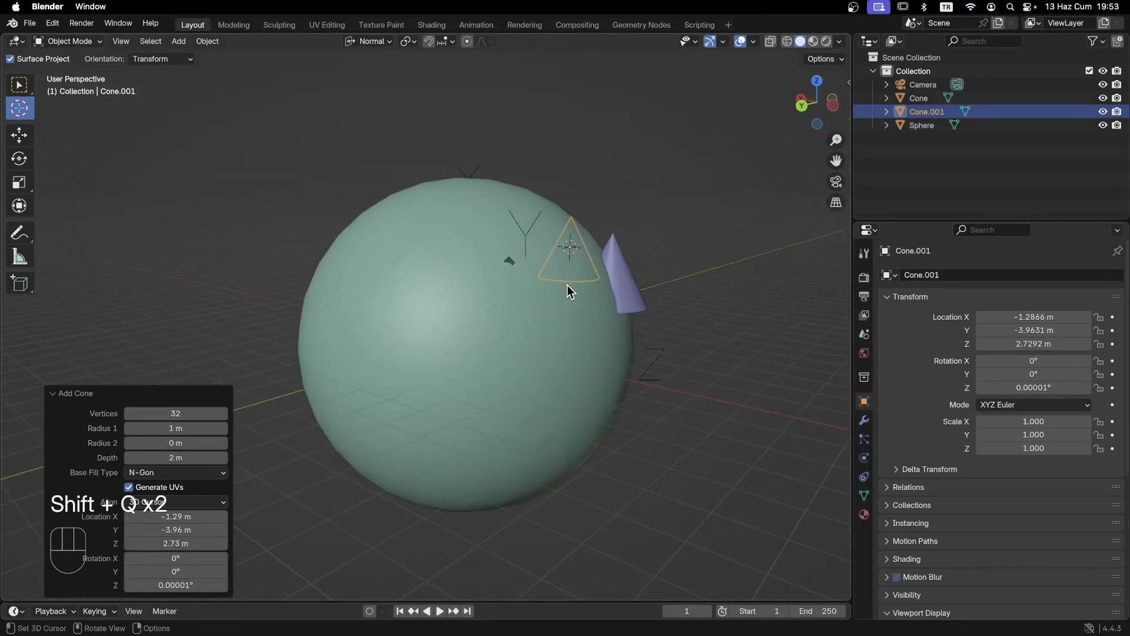
pyautogui.click(353, 275)
pyautogui.moveTo(353, 275); pyautogui.dragTo(575, 240, button='middle')
pyautogui.hotkey('shift', 'q')
pyautogui.moveTo(525, 313); pyautogui.dragTo(462, 390, button='middle')
pyautogui.hotkey('shift', 'q')
# Step: Compare the cones' directions with the sphere's axes, add the sphere to the selection and display its transform values
pyautogui.moveTo(651, 299); pyautogui.dragTo(590, 276, button='middle')
pyautogui.keyDown('shift'); pyautogui.moveTo(680, 295); pyautogui.dragTo(552, 302, button='middle'); pyautogui.keyUp('shift')
pyautogui.moveTo(458, 310); pyautogui.dragTo(500, 321, button='middle')
pyautogui.scroll(3, 500, 320)
pyautogui.moveTo(586, 286); pyautogui.dragTo(556, 322, button='middle')
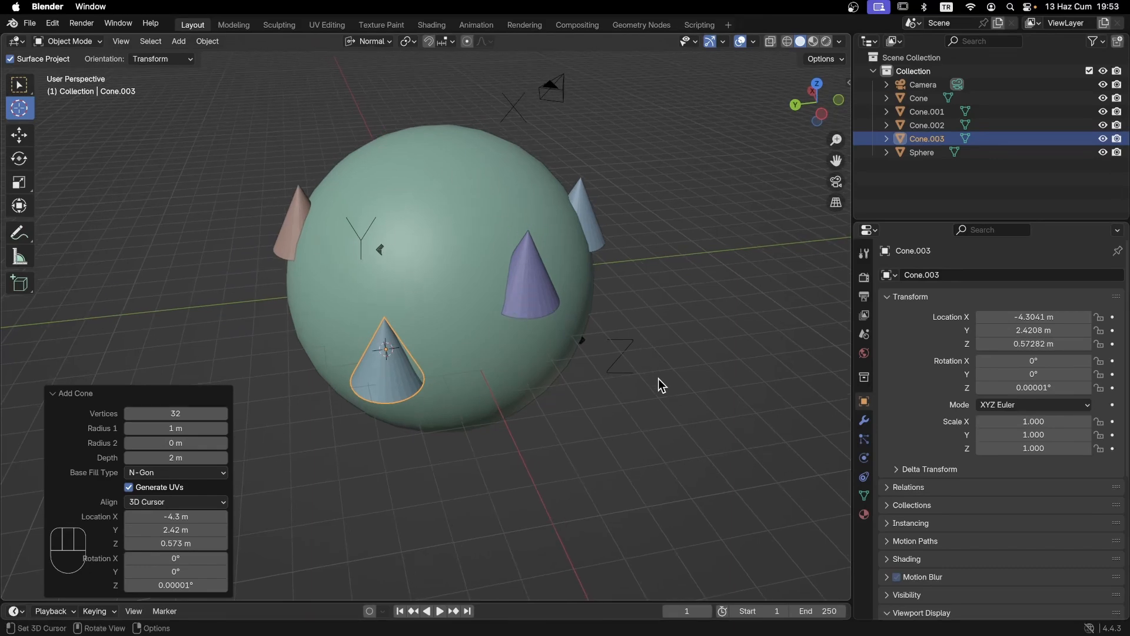
pyautogui.press('n')
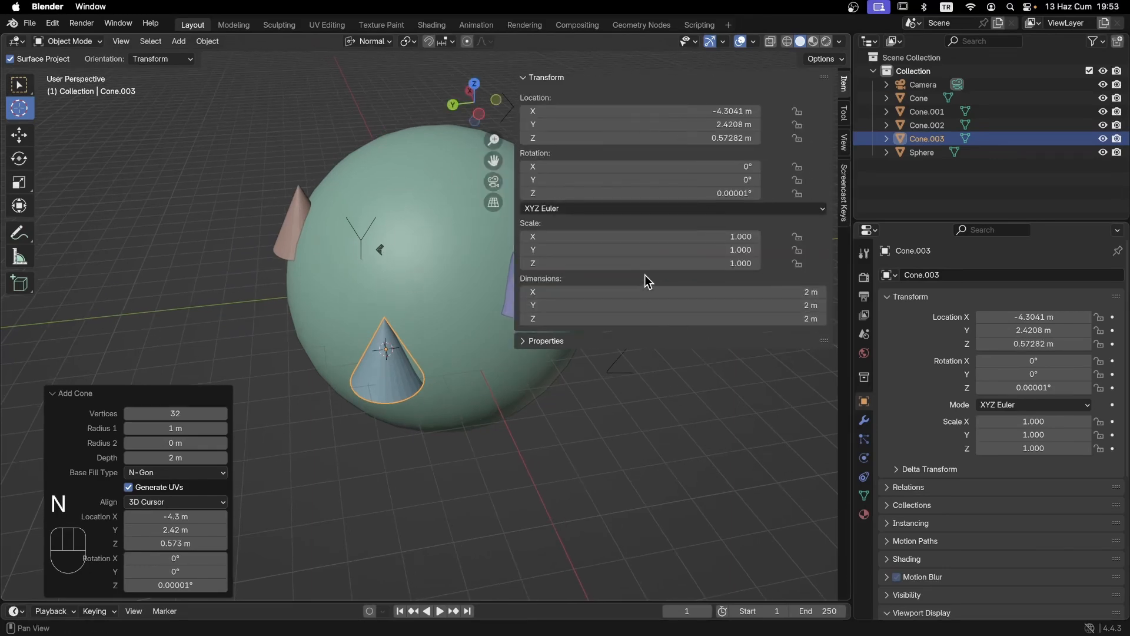
pyautogui.press('n')
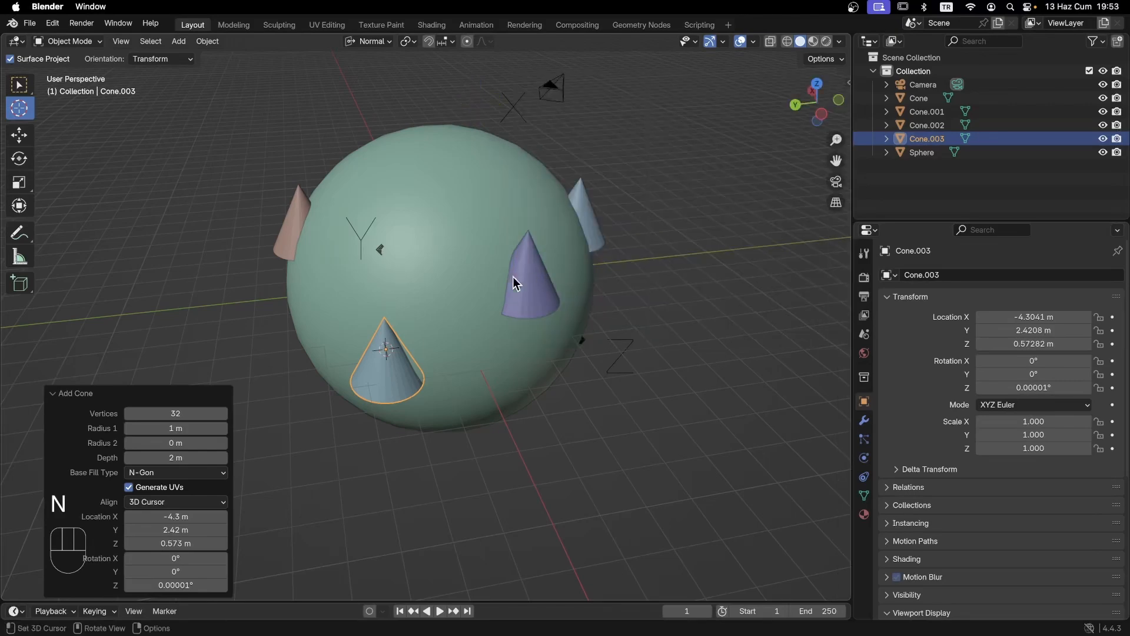
pyautogui.click(471, 247)
pyautogui.keyDown('shift'); pyautogui.click(498, 221); pyautogui.keyUp('shift')
pyautogui.press('n')
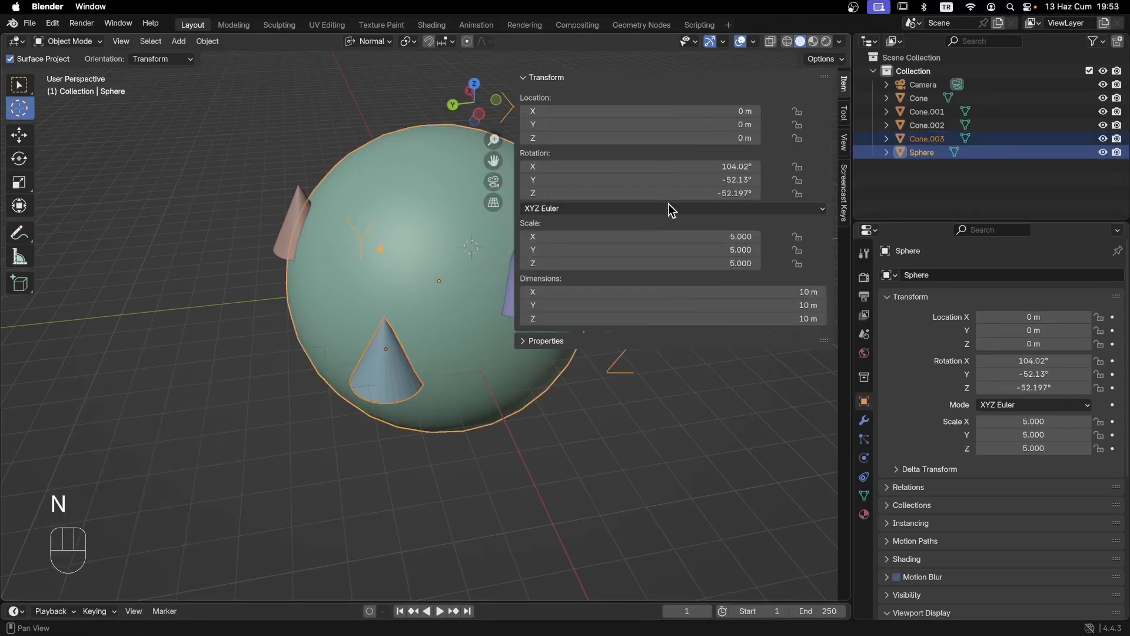
# Step: Apply the rotation of the selected sphere and cone, leaving their location and scale unapplied
pyautogui.press('ctrl')
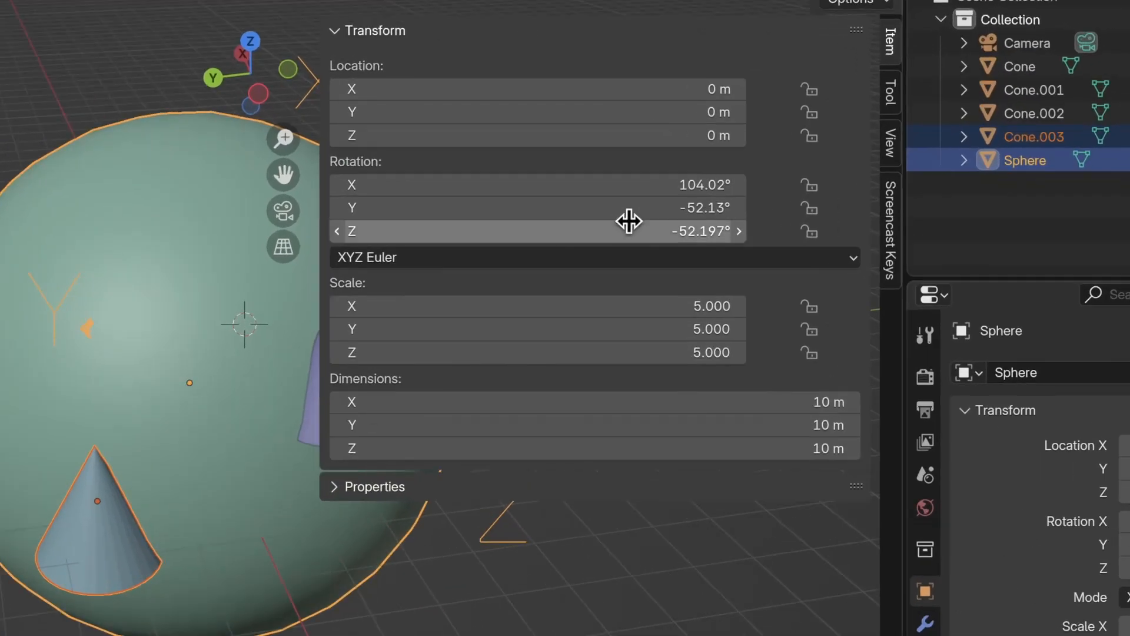
pyautogui.hotkey('ctrl', 'a')
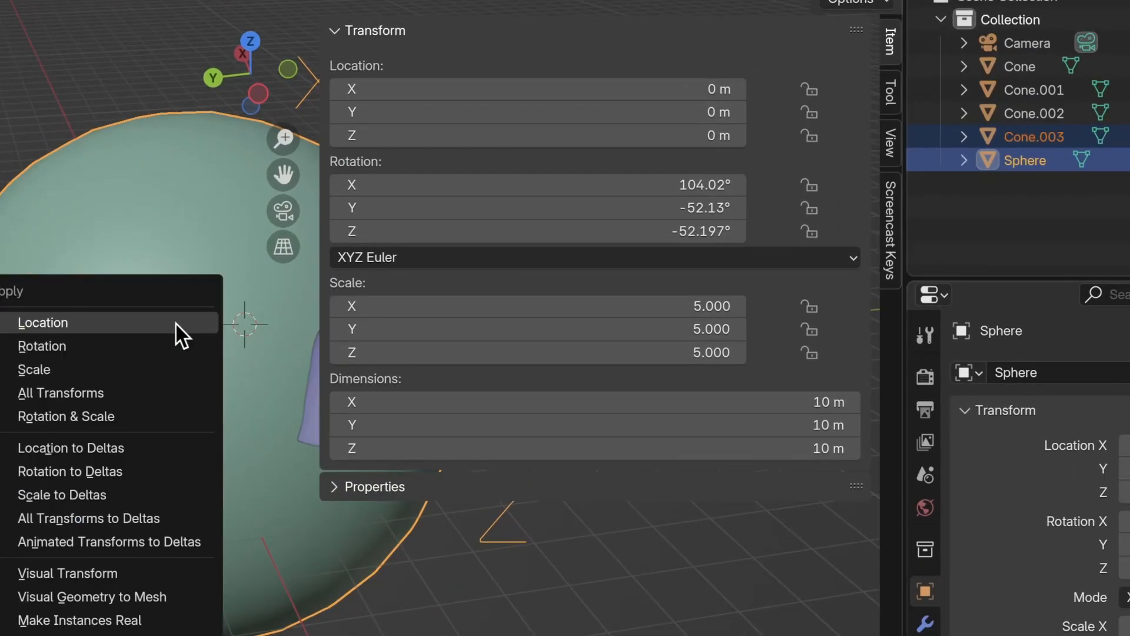
pyautogui.press('Escape')
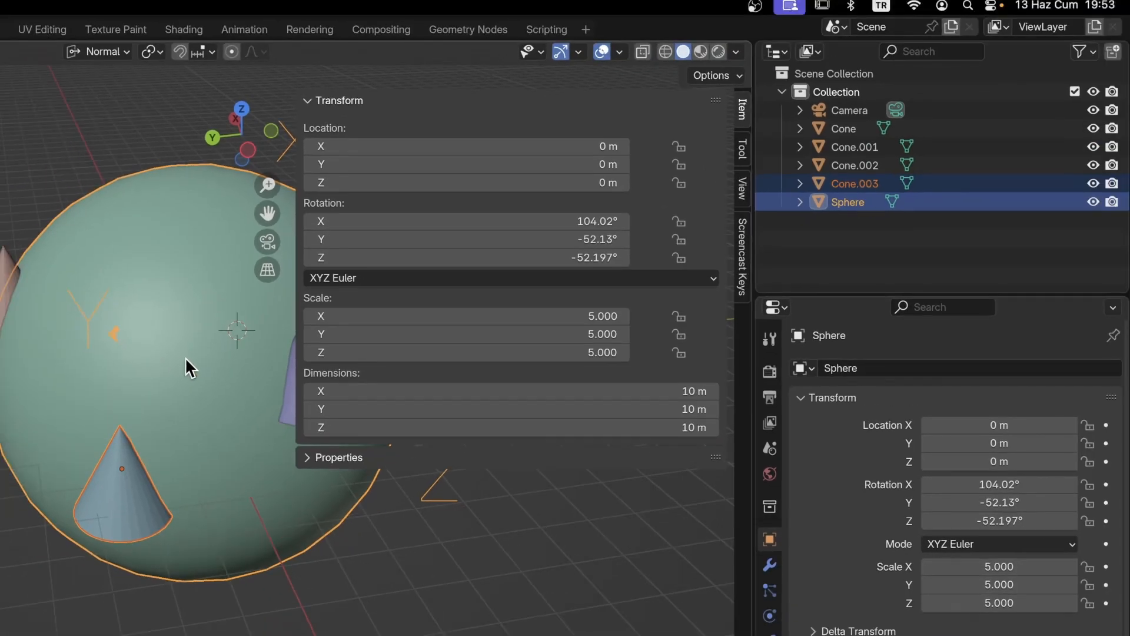
pyautogui.hotkey('ctrl', 'a')
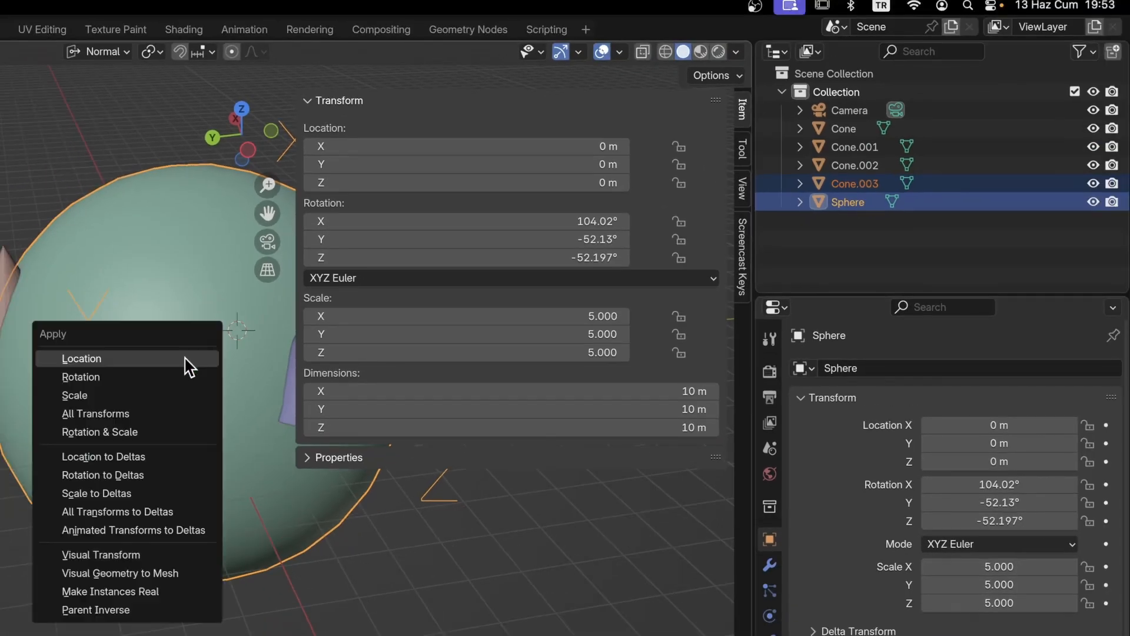
pyautogui.click(106, 381)
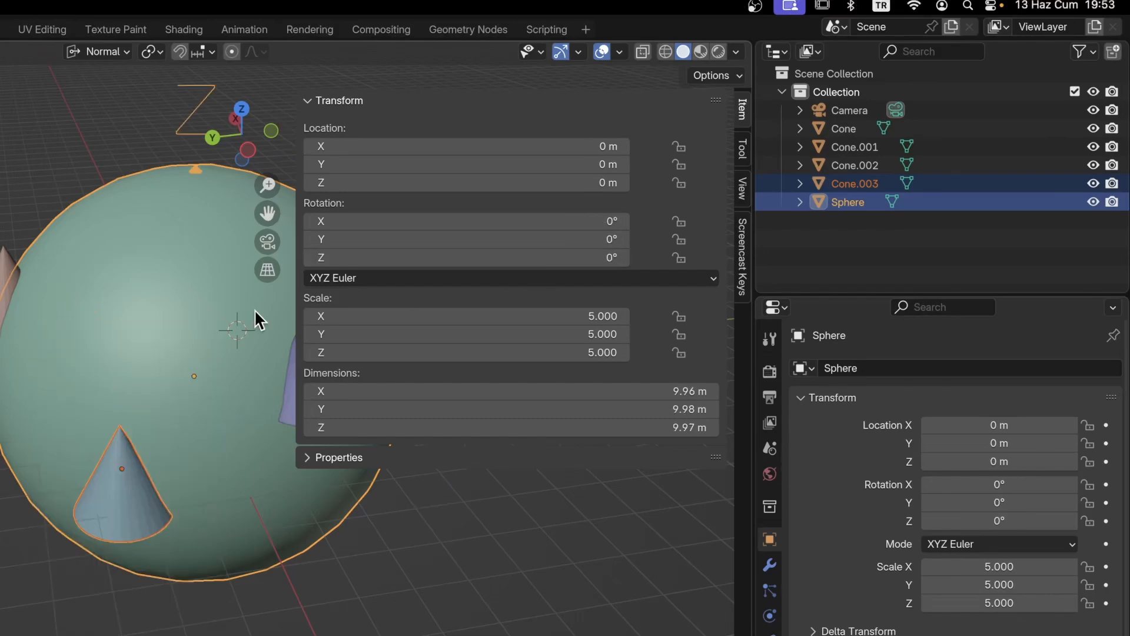
pyautogui.press('n')
# Step: Add two more cones on the sphere's surface, using the Normal transform orientation with the sphere's rotation applied
pyautogui.keyDown('shift'); pyautogui.hscroll(-10, 462, 294); pyautogui.keyUp('shift')
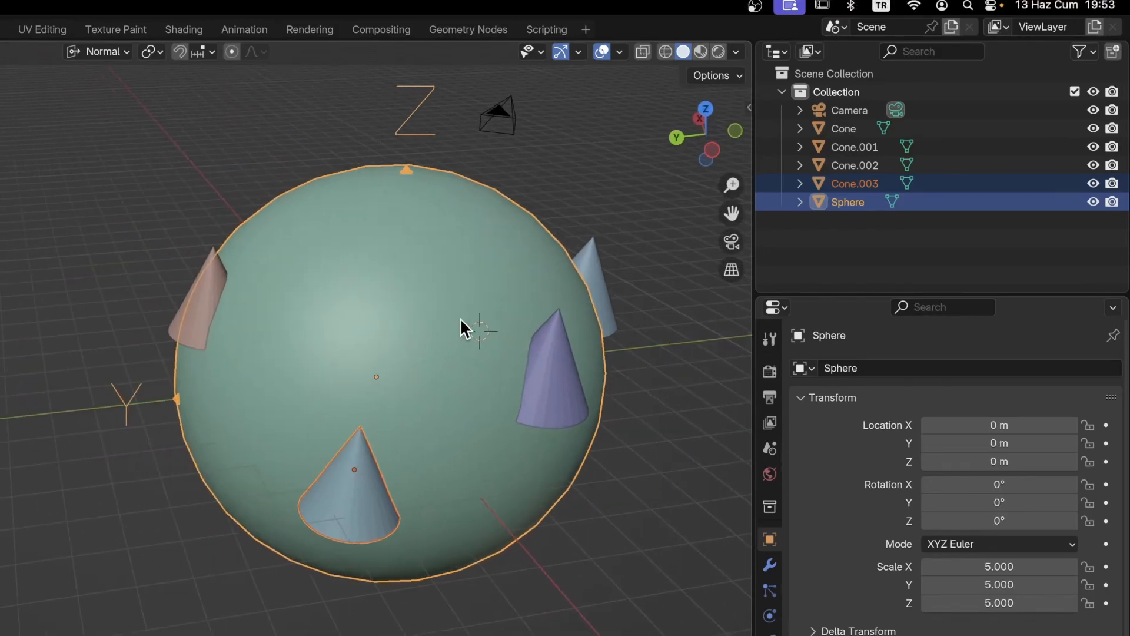
pyautogui.hscroll(-5, 461, 317)
pyautogui.scroll(-2, 496, 319)
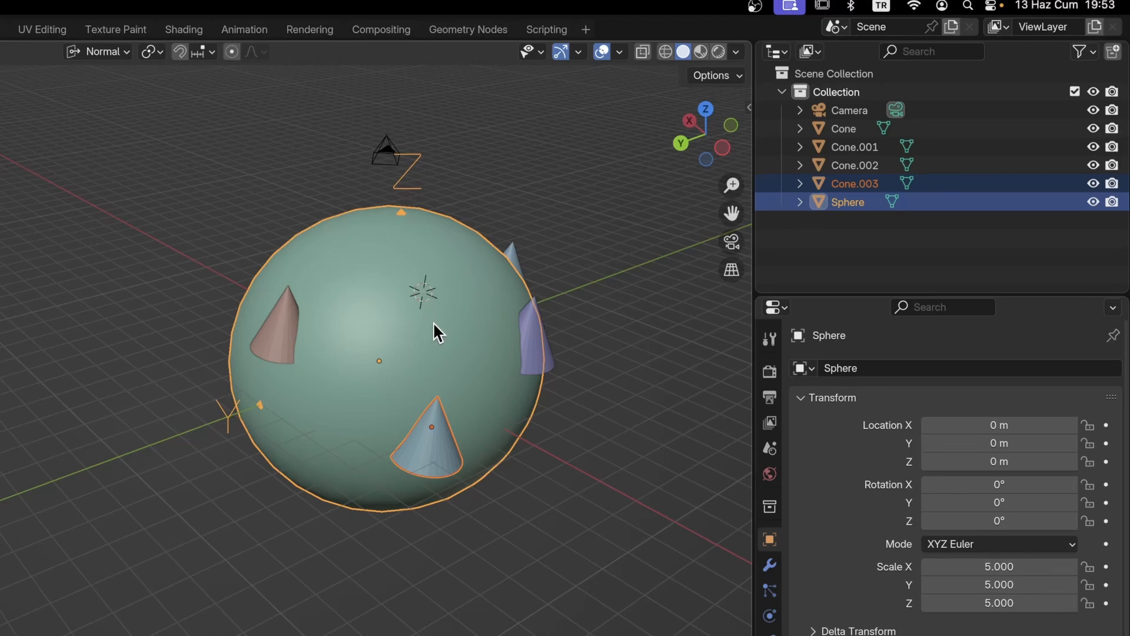
pyautogui.hotkey('ctrl', 'z')
pyautogui.moveTo(488, 290); pyautogui.dragTo(457, 375, button='middle')
pyautogui.hotkey('shift', 'r')
pyautogui.scroll(-3, 446, 371)
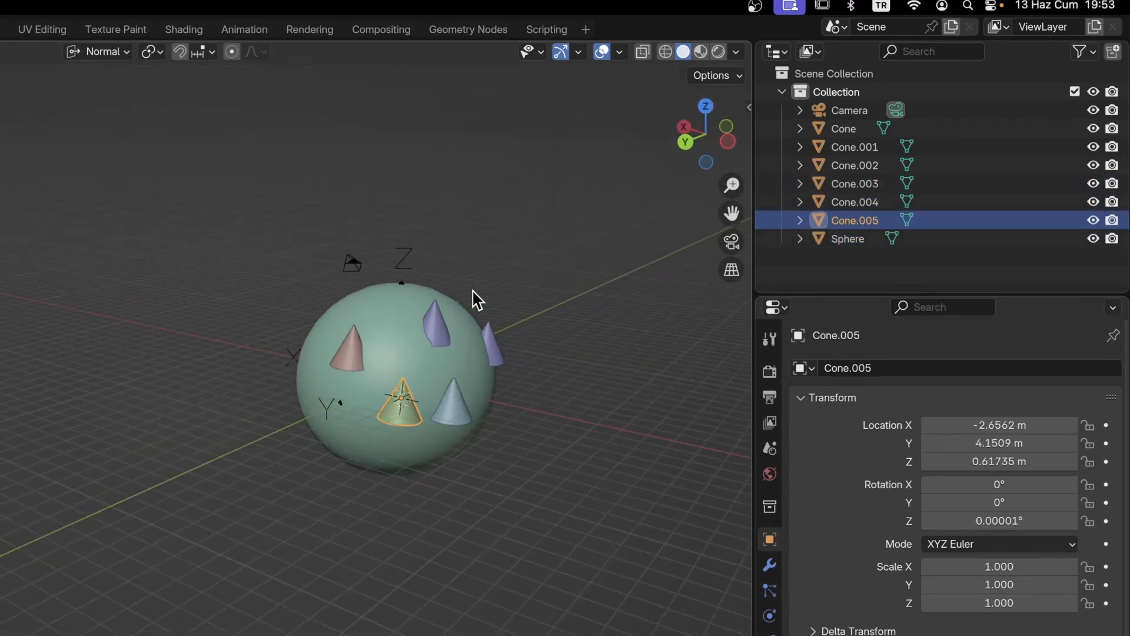
# Step: Review the available transform orientations, keeping Normal as the active one
pyautogui.keyDown('shift'); pyautogui.moveTo(470, 292); pyautogui.dragTo(429, 269, button='middle'); pyautogui.keyUp('shift')
pyautogui.scroll(2, 471, 232)
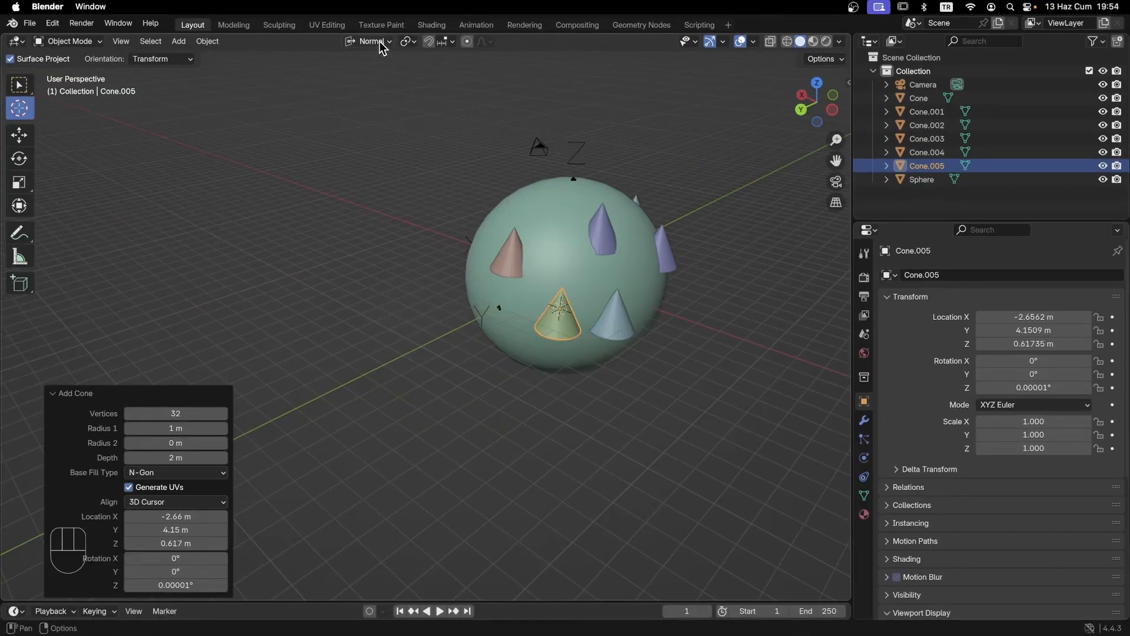
pyautogui.click(371, 42)
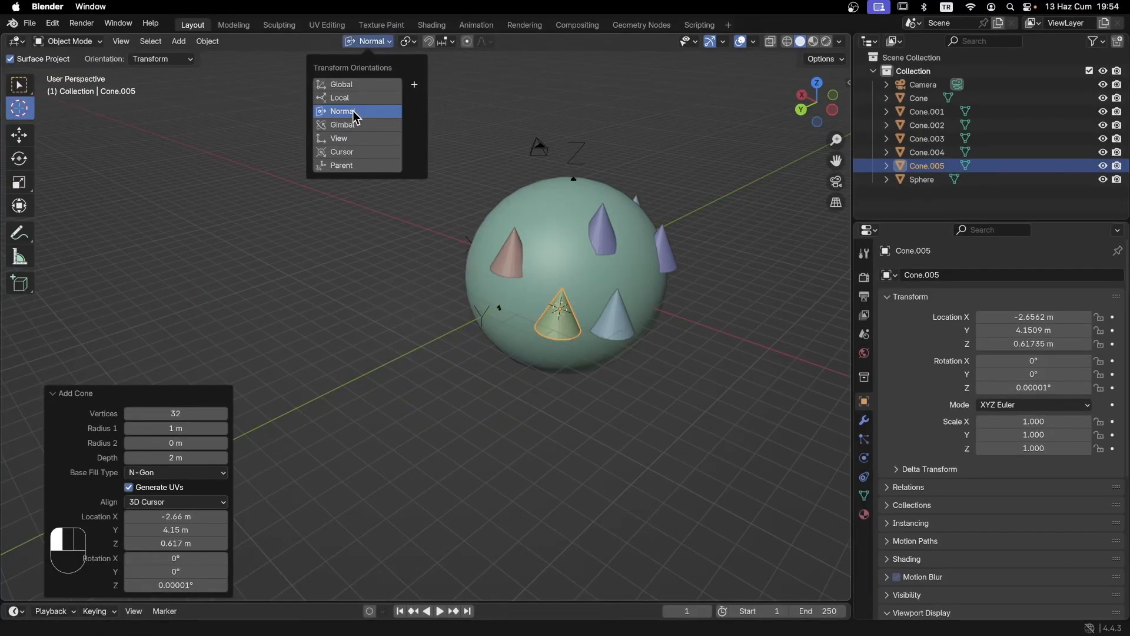
pyautogui.keyDown('shift'); pyautogui.moveTo(670, 218); pyautogui.dragTo(601, 227, button='middle'); pyautogui.keyUp('shift')
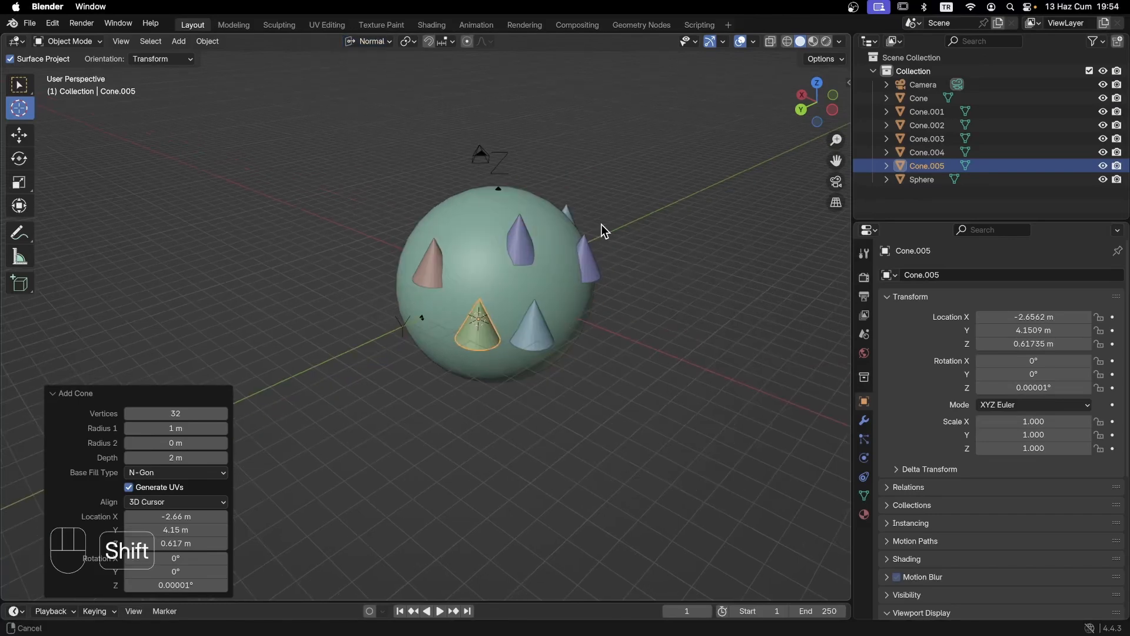
# Step: Delete all objects from the scene, including the sphere, the cones and the camera
pyautogui.moveTo(289, 156); pyautogui.dragTo(611, 405)
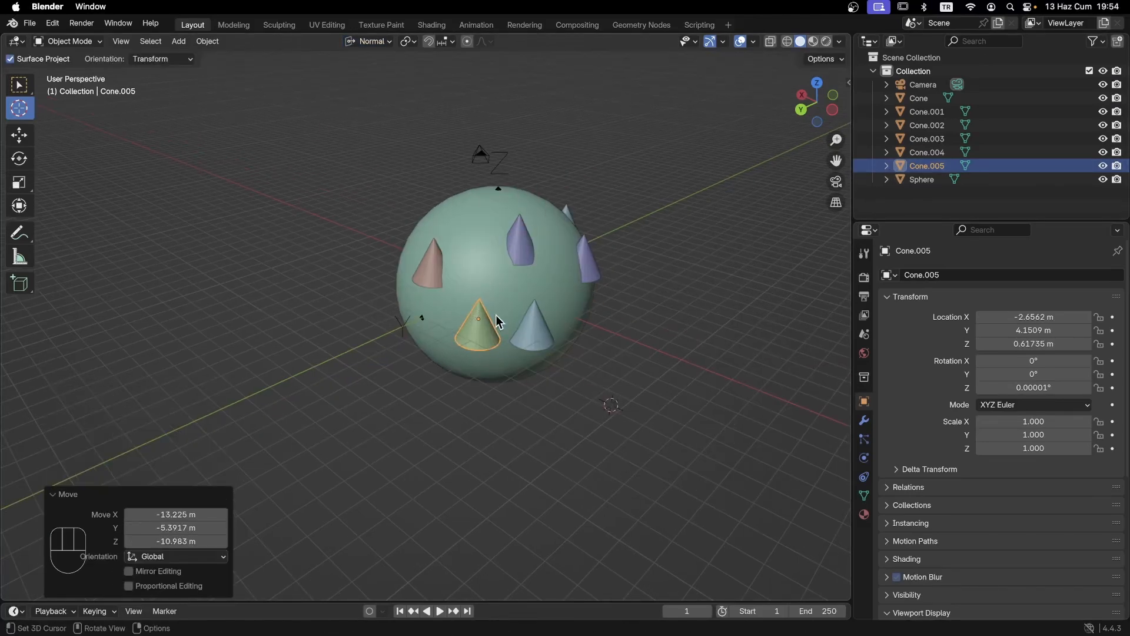
pyautogui.click(19, 84)
pyautogui.moveTo(277, 96); pyautogui.dragTo(672, 417)
pyautogui.press('Delete')
# Step: Snap the 3D cursor back to the world origin
pyautogui.press('shift')
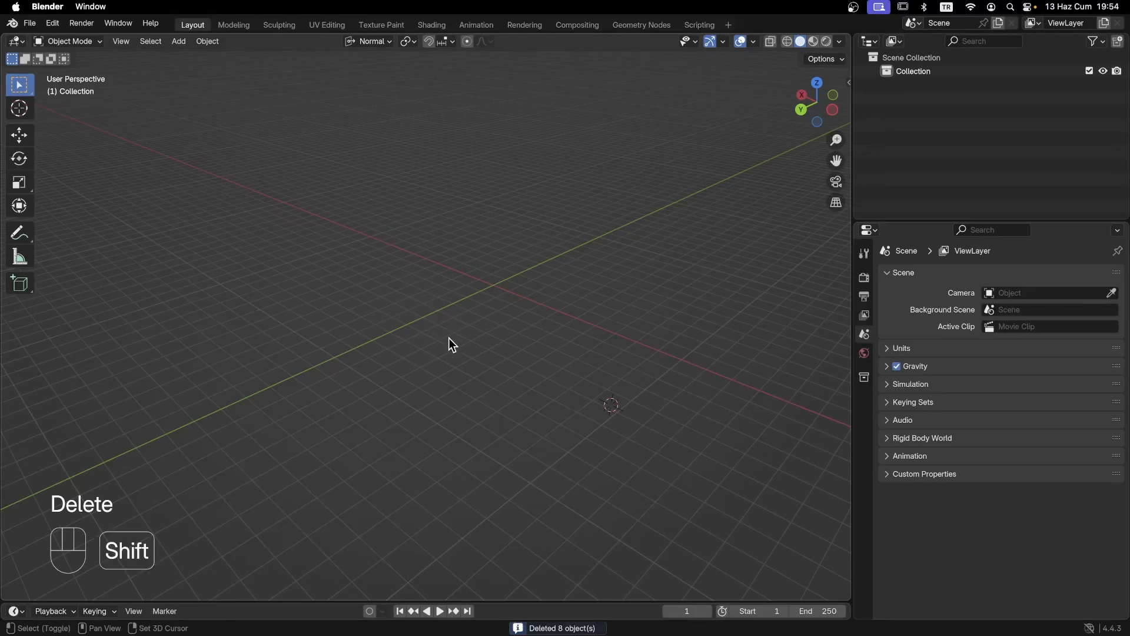
pyautogui.hotkey('shift', 's')
pyautogui.click(373, 386)
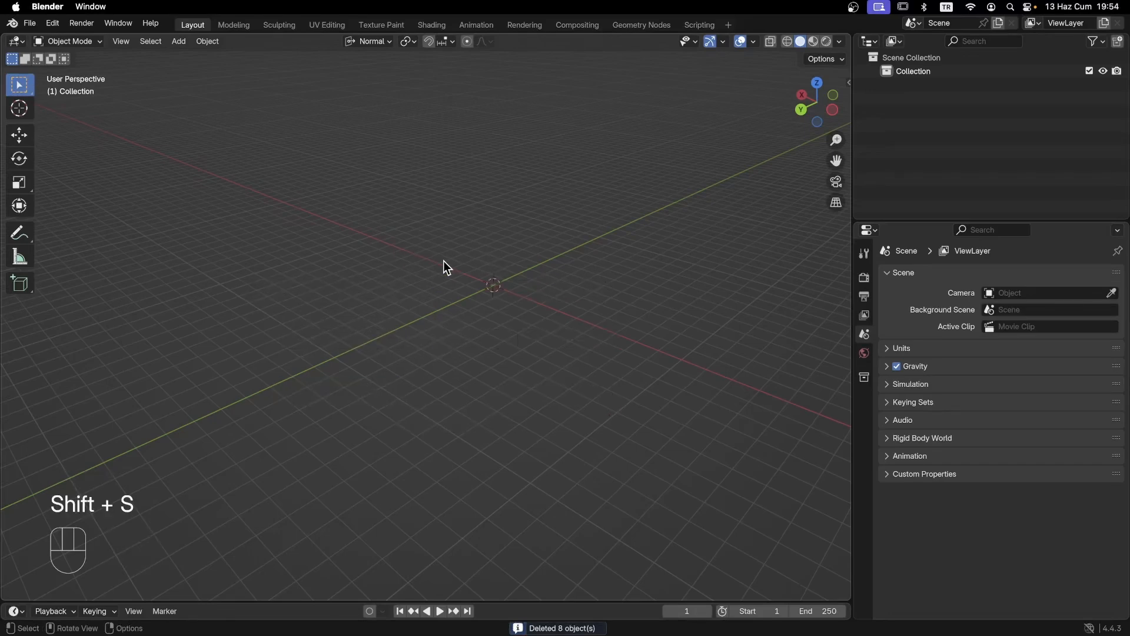
# Step: Add a 2 m cube mesh at the world origin
pyautogui.moveTo(444, 268); pyautogui.dragTo(510, 338, button='middle')
pyautogui.hotkey('shift', 'a')
pyautogui.moveTo(543, 364)
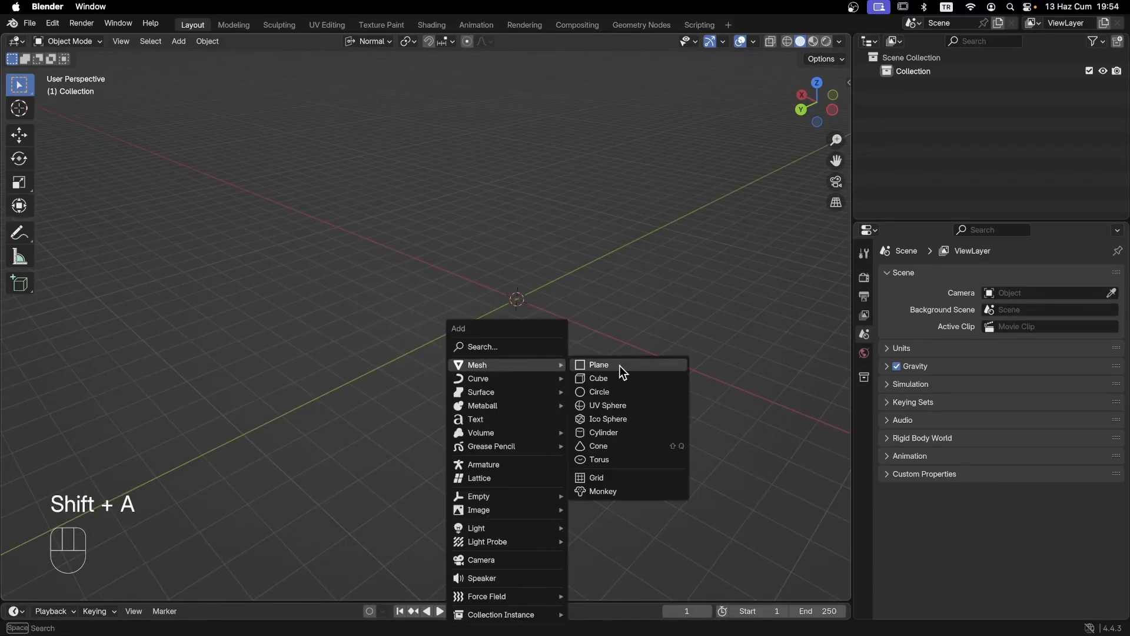
pyautogui.click(598, 377)
pyautogui.scroll(3, 556, 348)
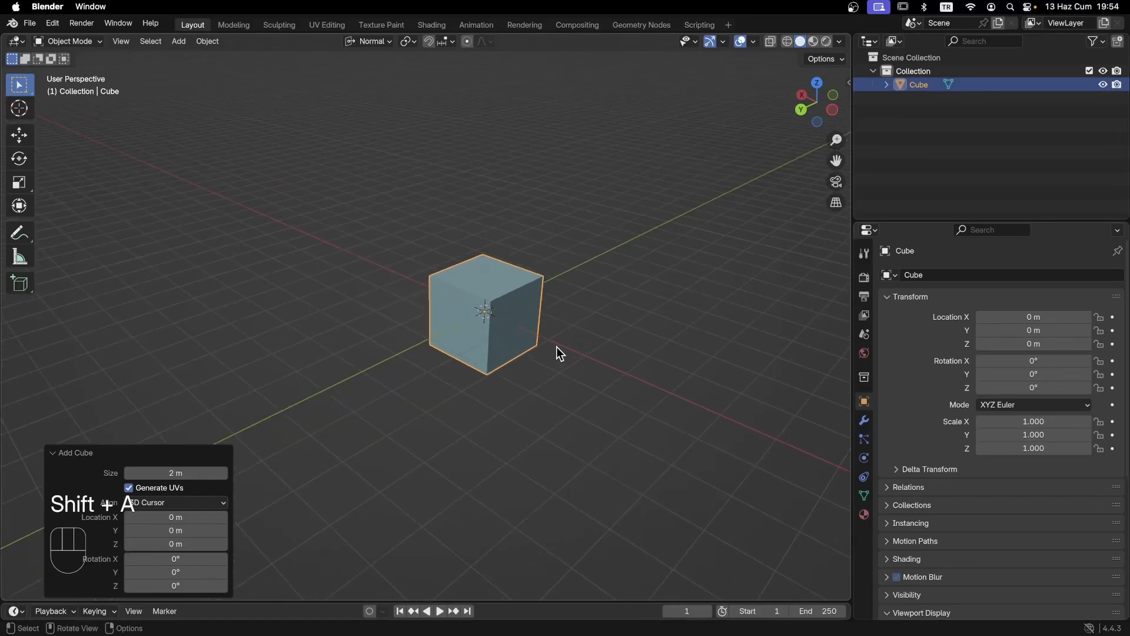
pyautogui.moveTo(556, 353); pyautogui.dragTo(522, 340, button='middle')
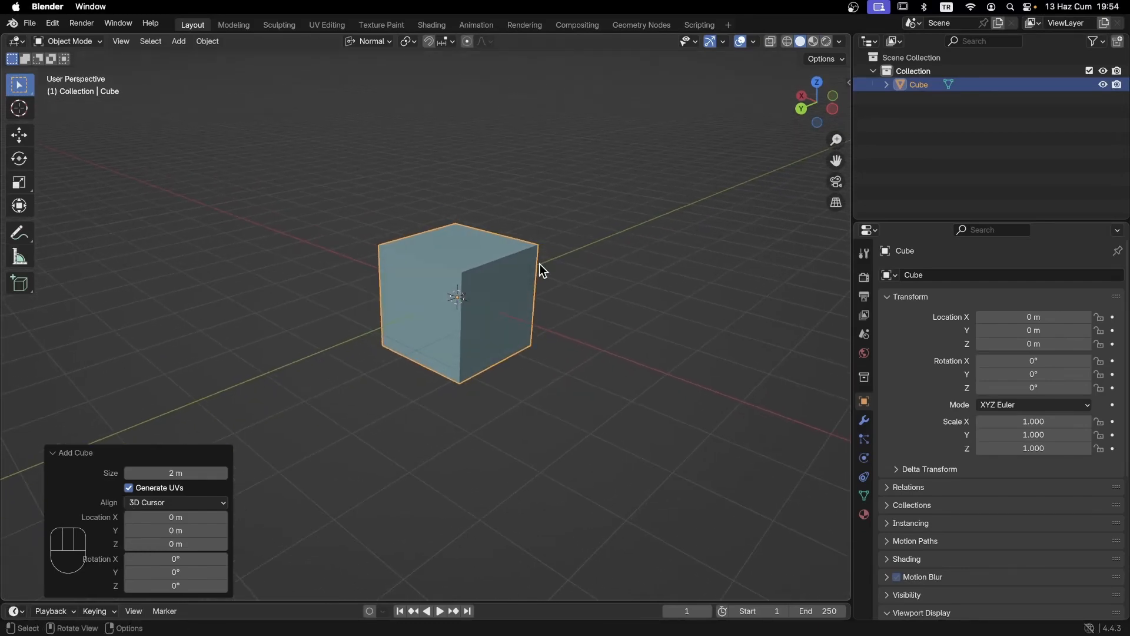
# Step: Rotate the cube freely with a trackball rotation of about 35.5° and 50.4°
pyautogui.press('r')
pyautogui.press('r')
pyautogui.click(567, 286)
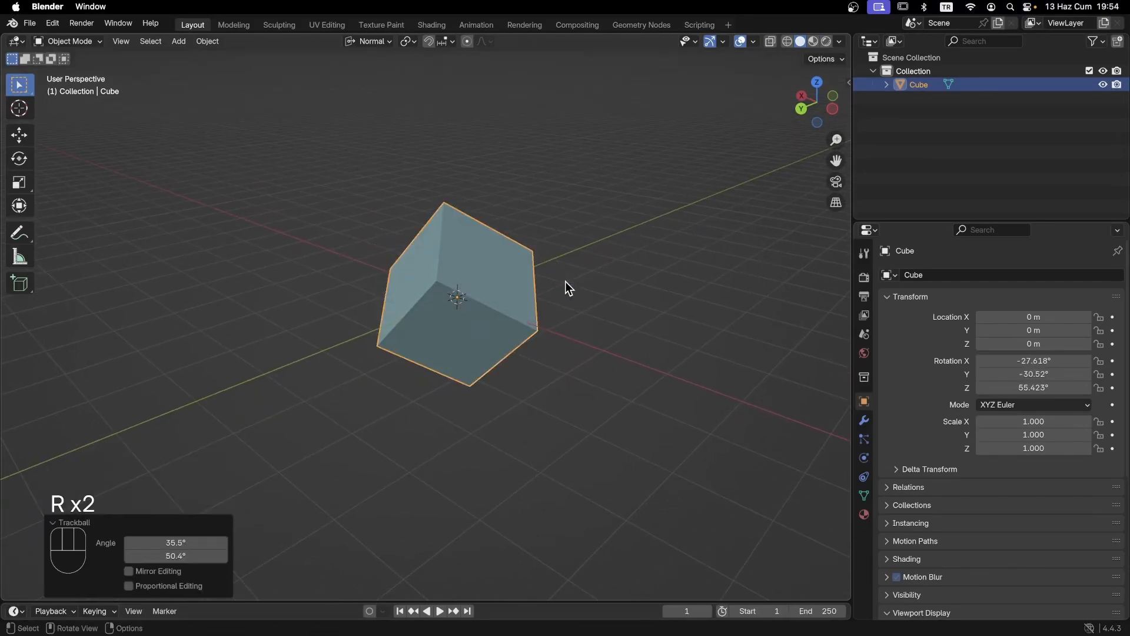
# Step: Place the 3D cursor on one of the rotated cube's faces and add a cone there
pyautogui.click(22, 106)
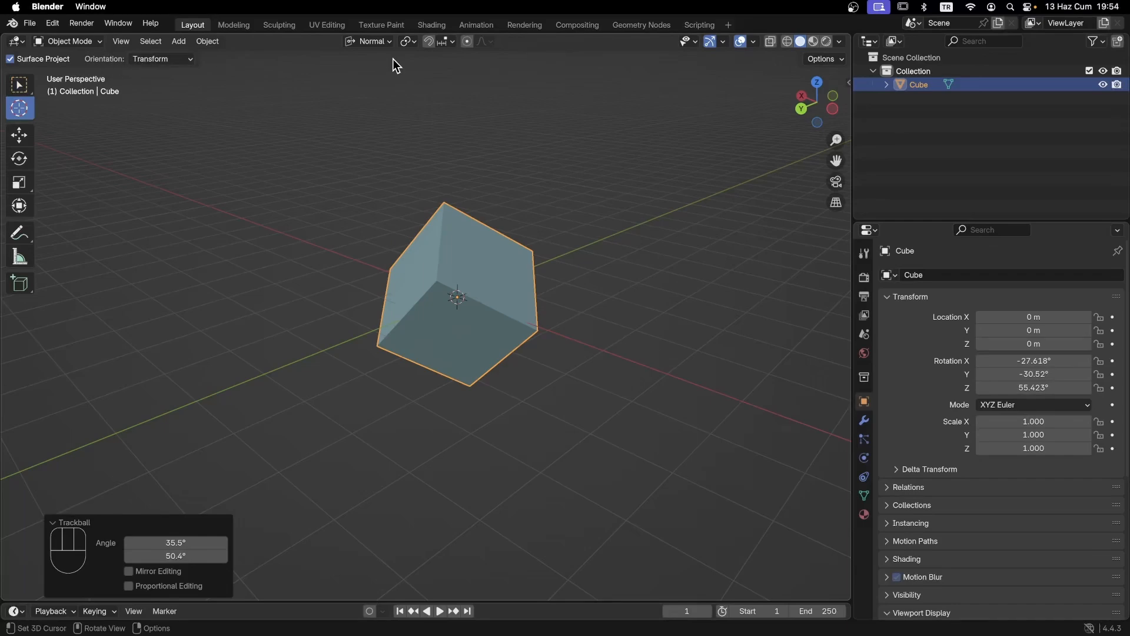
pyautogui.click(510, 273)
pyautogui.hotkey('shift', 'q')
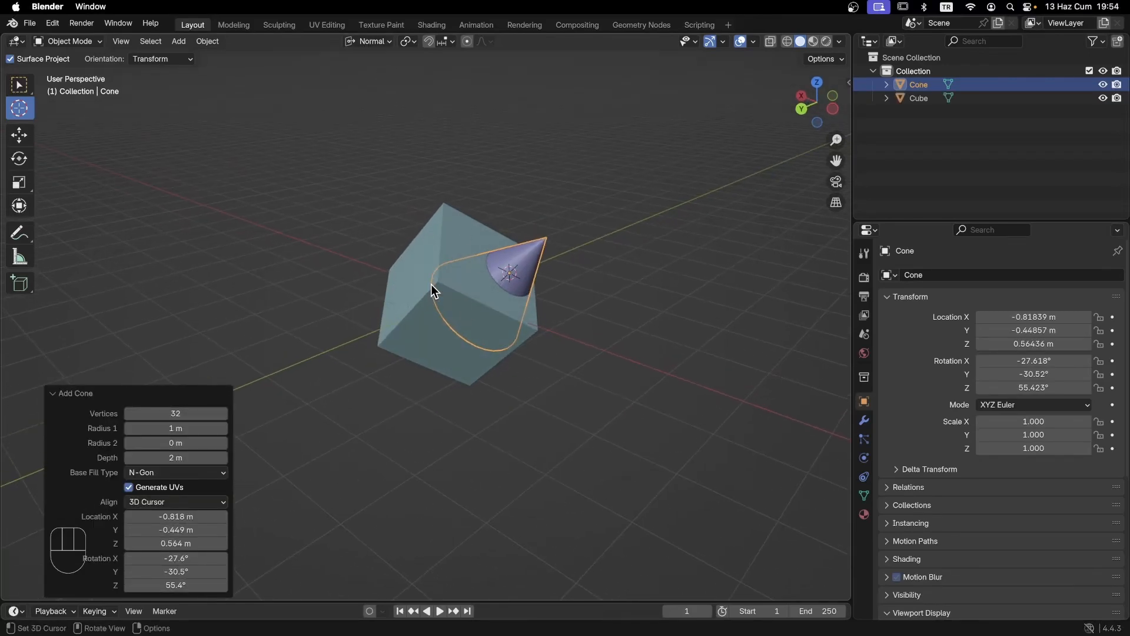
# Step: Place the 3D cursor on the cube's adjacent face and delete the cone
pyautogui.press('Tab')
pyautogui.press('Tab')
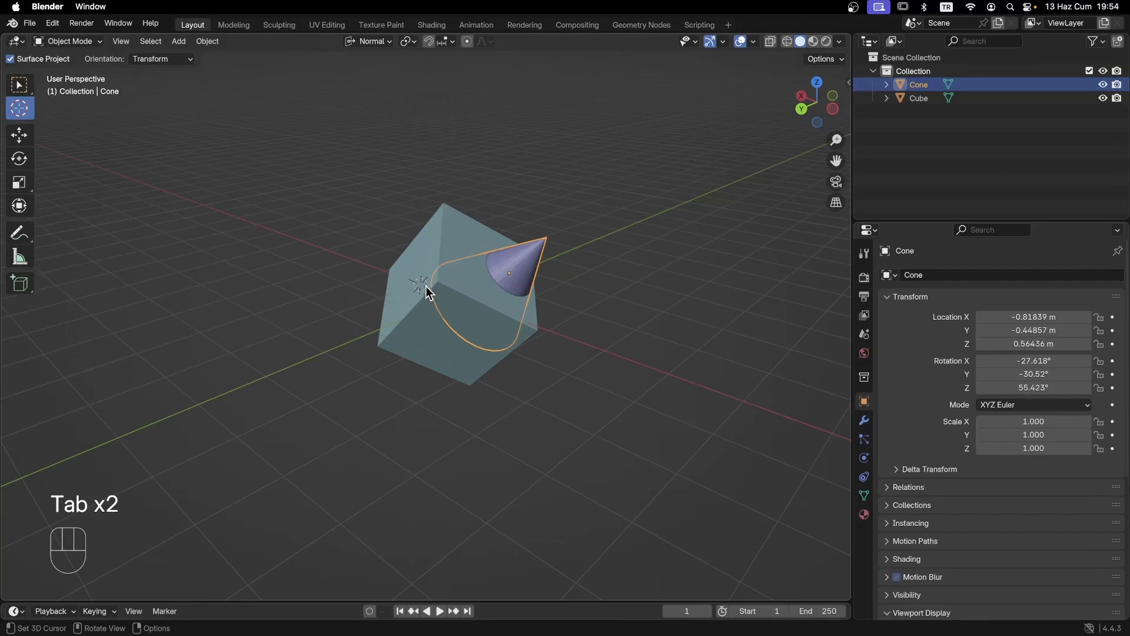
pyautogui.press('Delete')
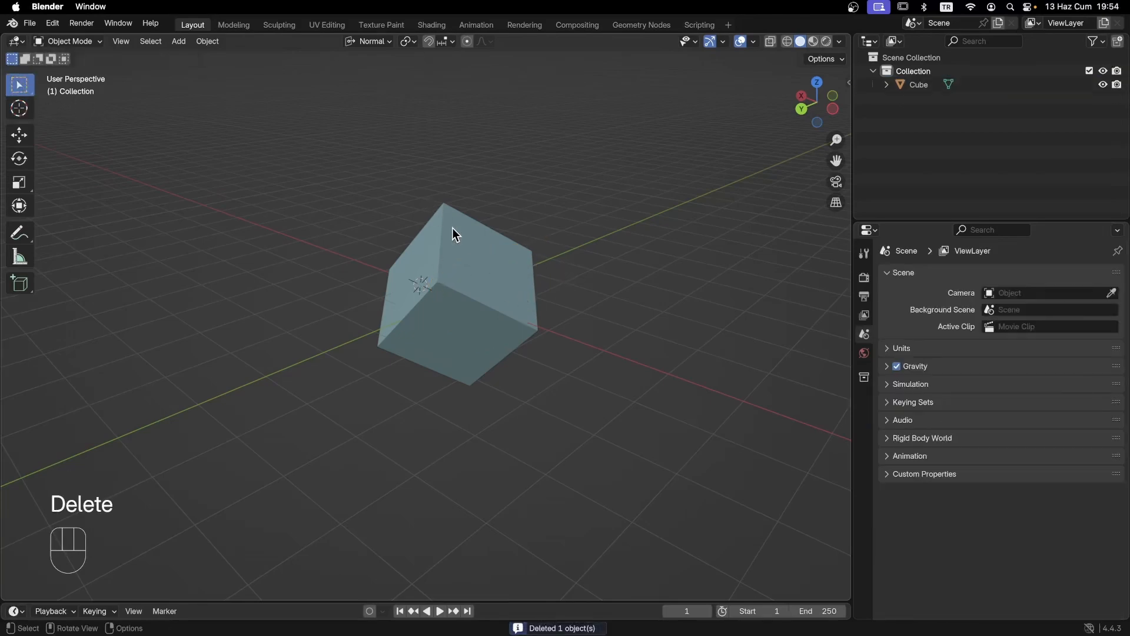
# Step: Edit the cube's mesh in face select mode and select only its upper face beside the one holding the 3D cursor
pyautogui.click(509, 287)
pyautogui.press('Tab')
pyautogui.scroll(2, 481, 273)
pyautogui.press('3')
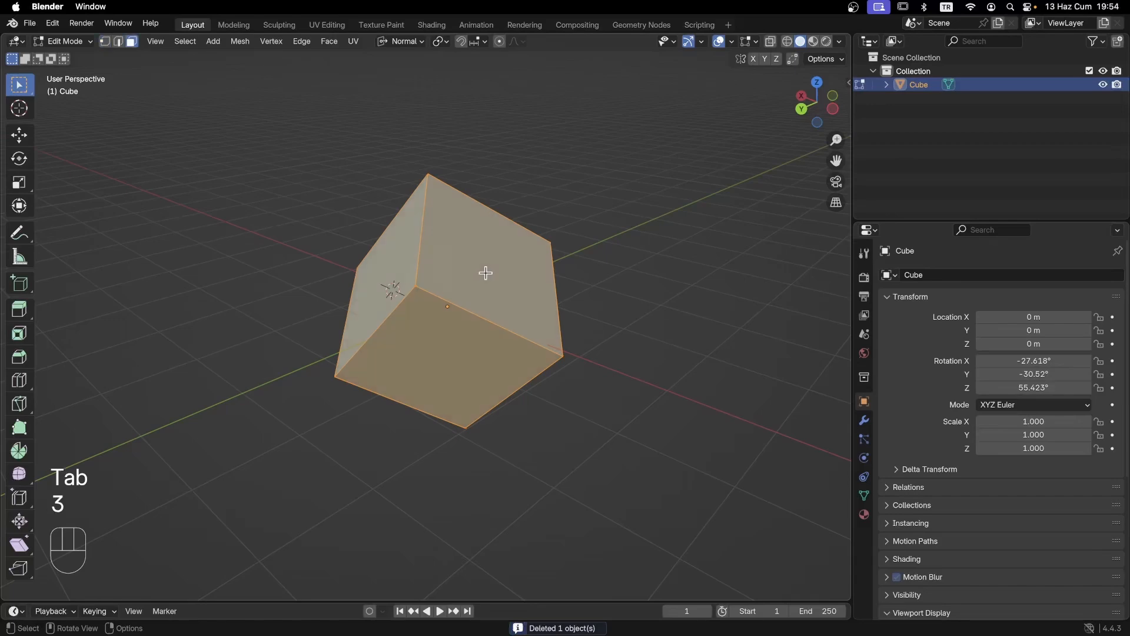
pyautogui.moveTo(383, 378); pyautogui.dragTo(406, 371, button='middle')
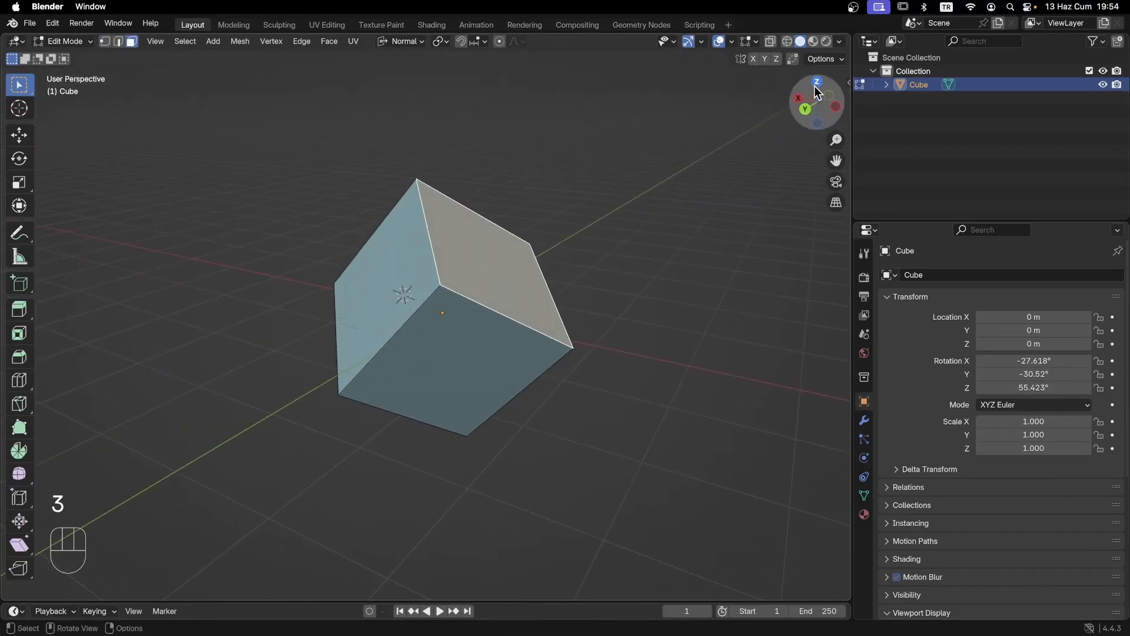
# Step: Display the cube's face normals in the mesh overlays and lengthen their lines
pyautogui.click(732, 44)
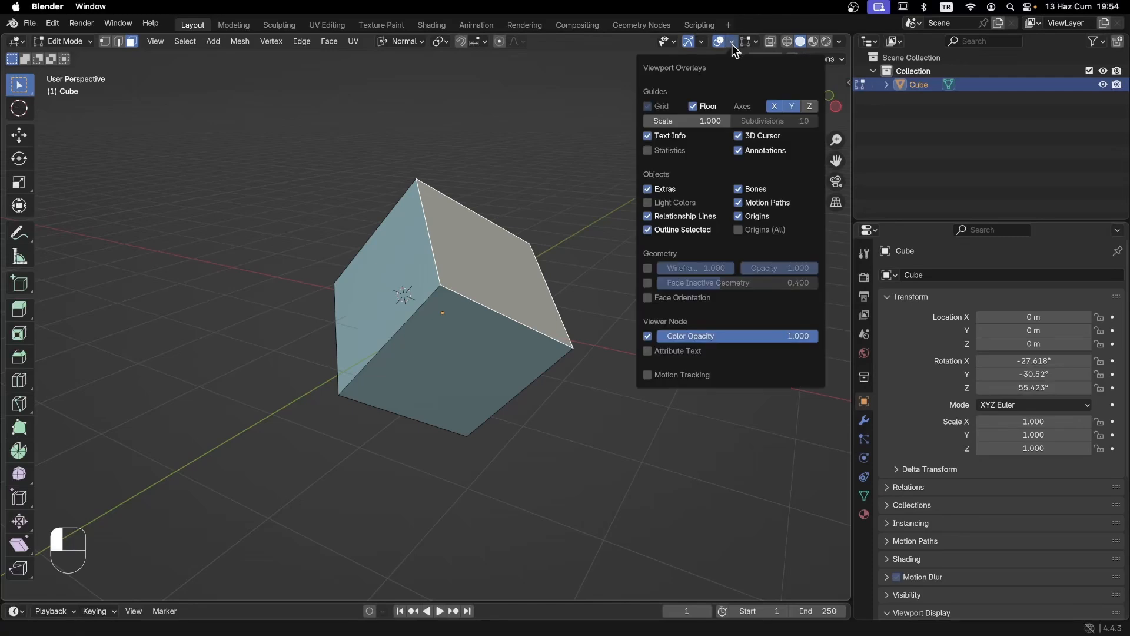
pyautogui.click(753, 42)
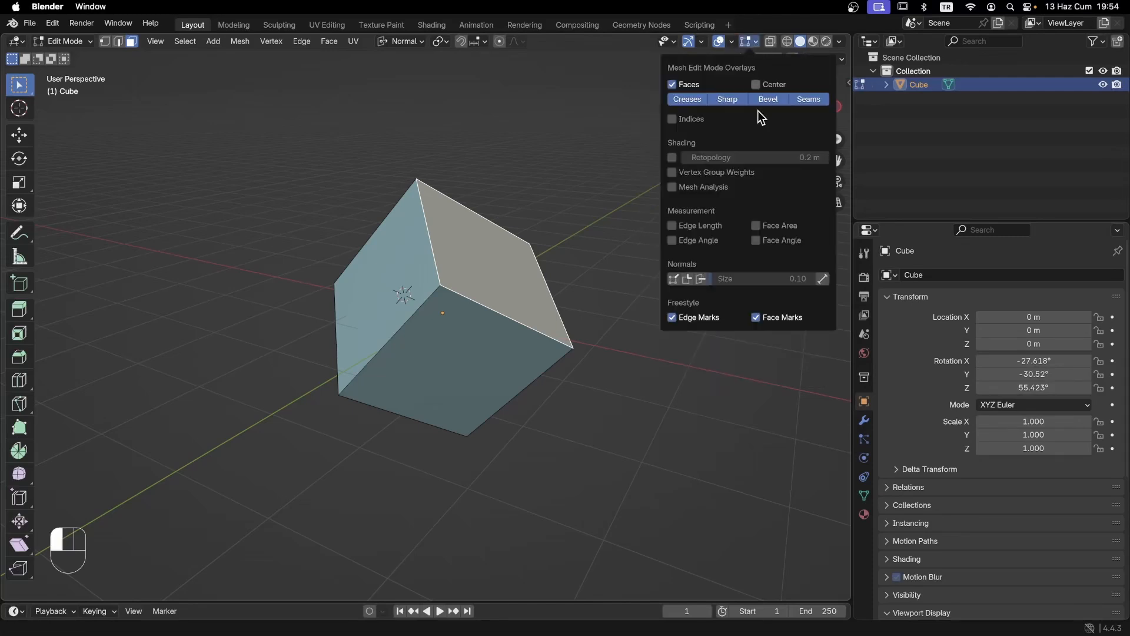
pyautogui.click(700, 278)
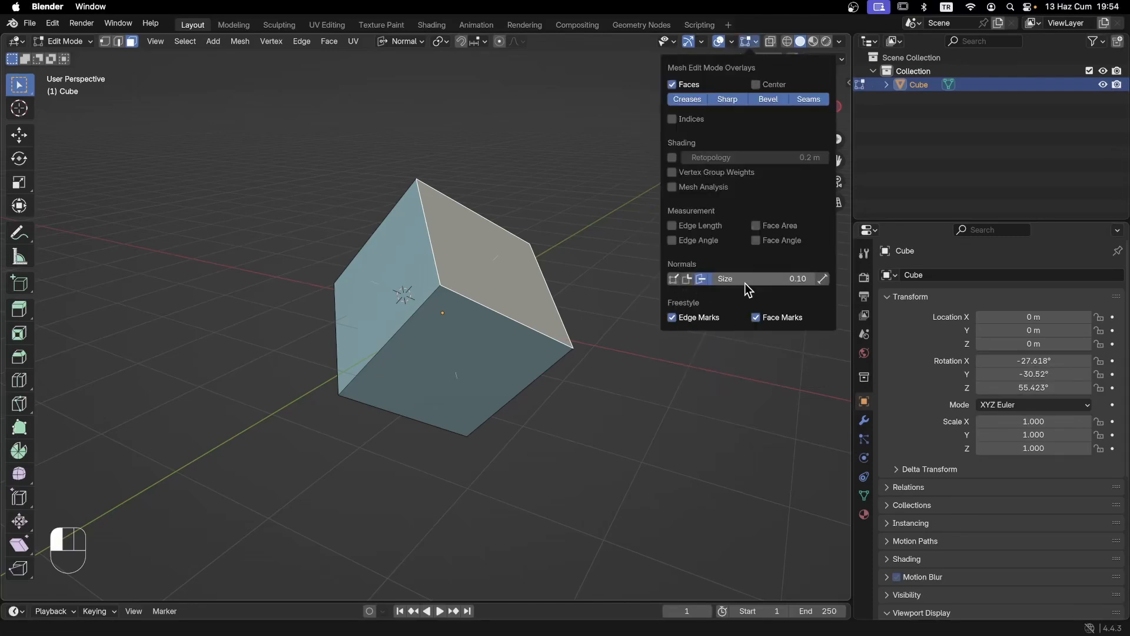
pyautogui.moveTo(744, 283)
pyautogui.mouseDown()
pyautogui.moveTo(785, 284)
pyautogui.moveTo(768, 283)
pyautogui.mouseUp()
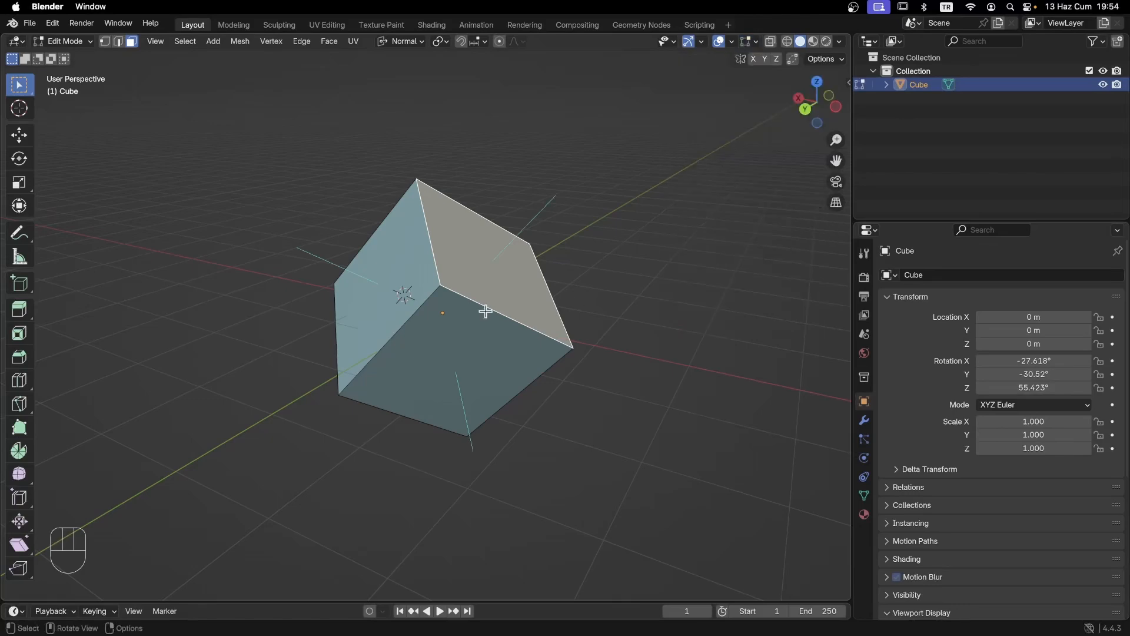
# Step: Inspect the cube's face normals, hide them in the mesh overlays and return to Object Mode
pyautogui.moveTo(484, 310); pyautogui.dragTo(539, 312, button='middle')
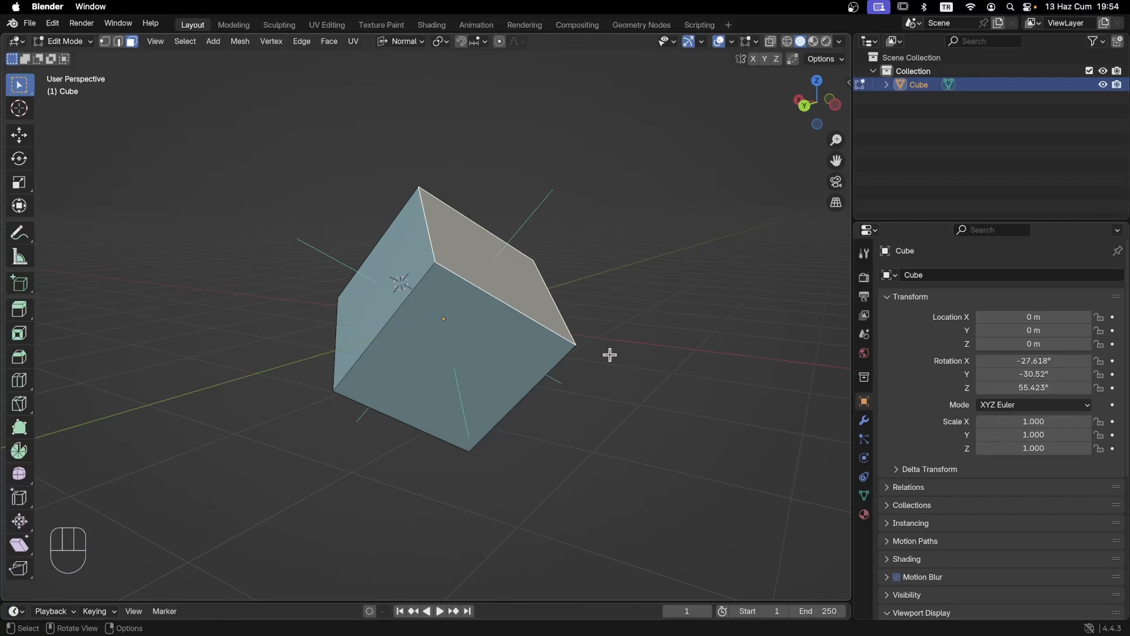
pyautogui.moveTo(610, 353); pyautogui.dragTo(588, 335, button='middle')
pyautogui.moveTo(505, 338); pyautogui.dragTo(486, 298, button='middle')
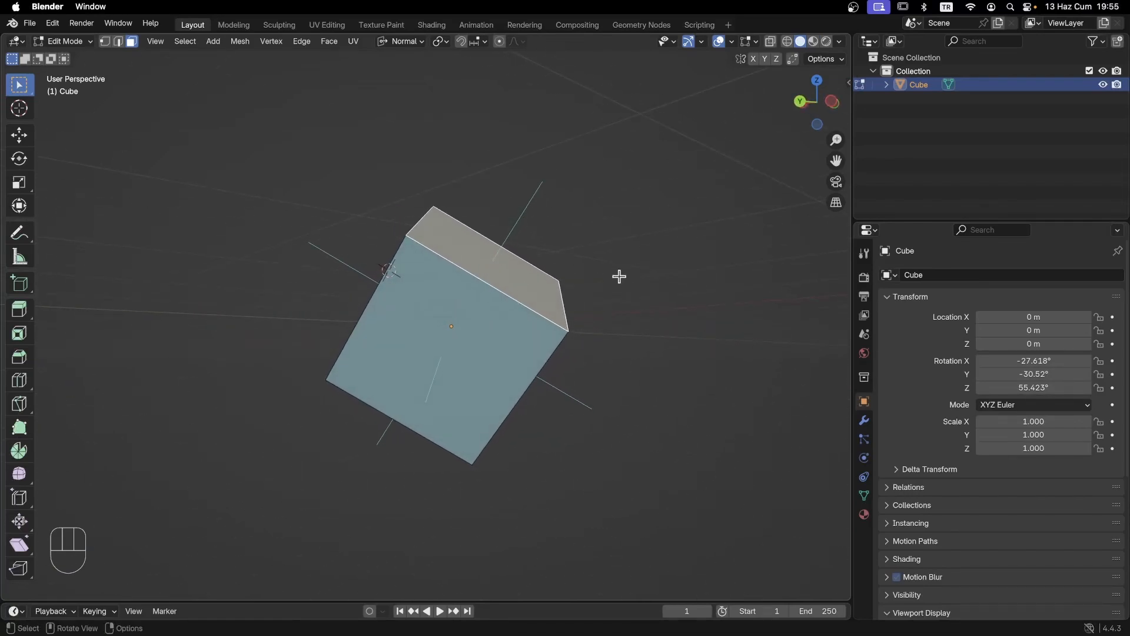
pyautogui.moveTo(618, 274); pyautogui.dragTo(590, 310, button='middle')
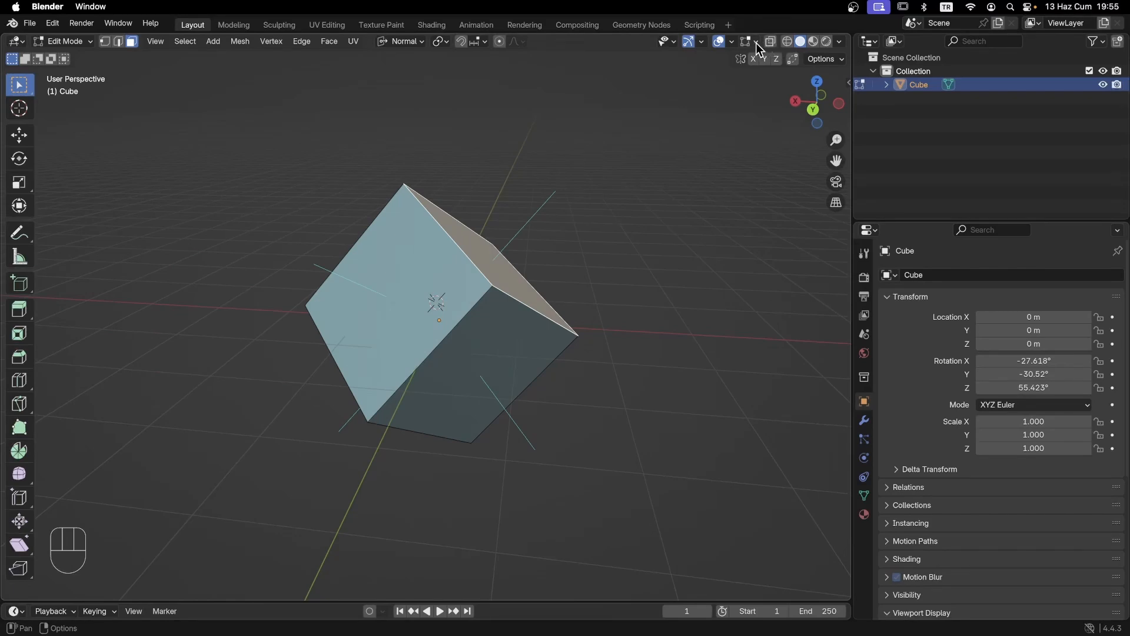
pyautogui.click(757, 43)
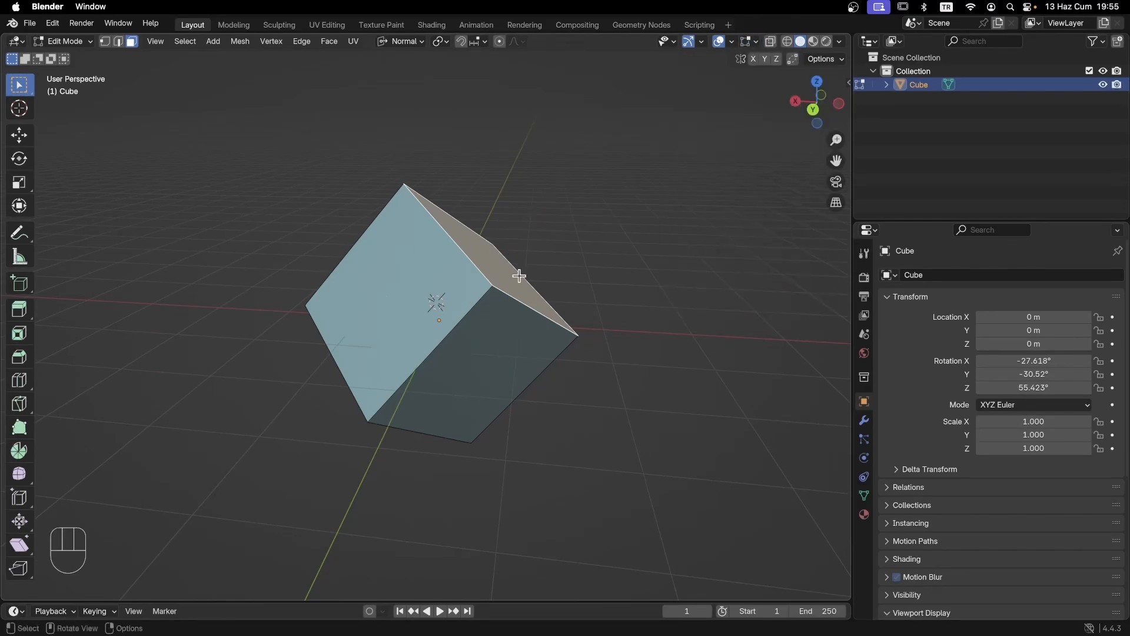
pyautogui.press('Tab')
# Step: Show the cube's local axes in its viewport display settings
pyautogui.moveTo(579, 256); pyautogui.dragTo(493, 281, button='middle')
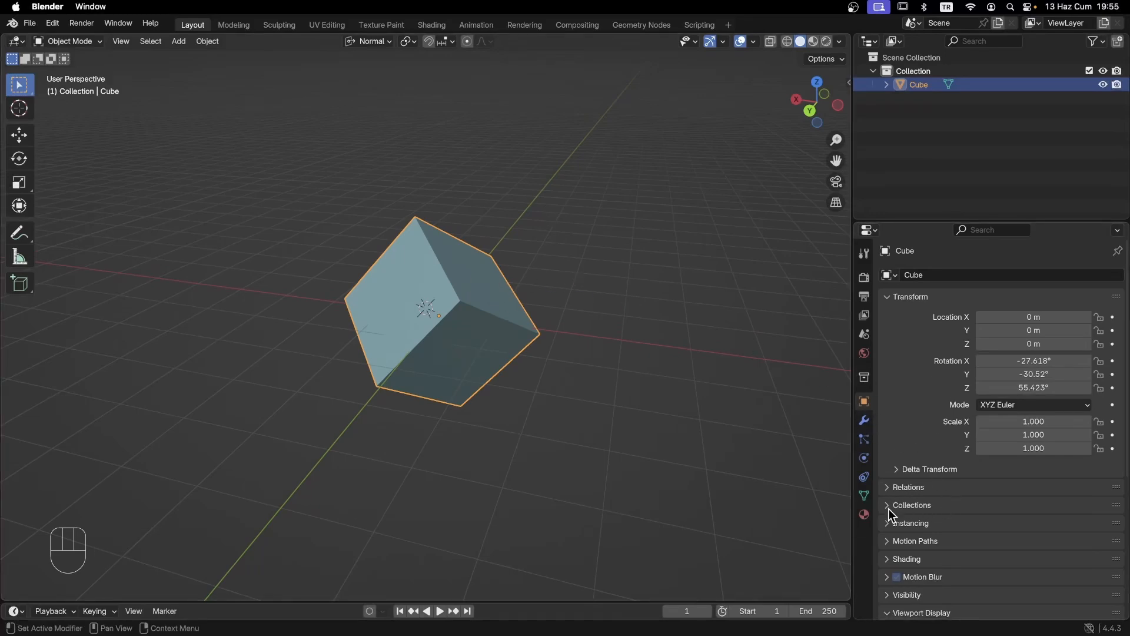
pyautogui.scroll(-5, 900, 537)
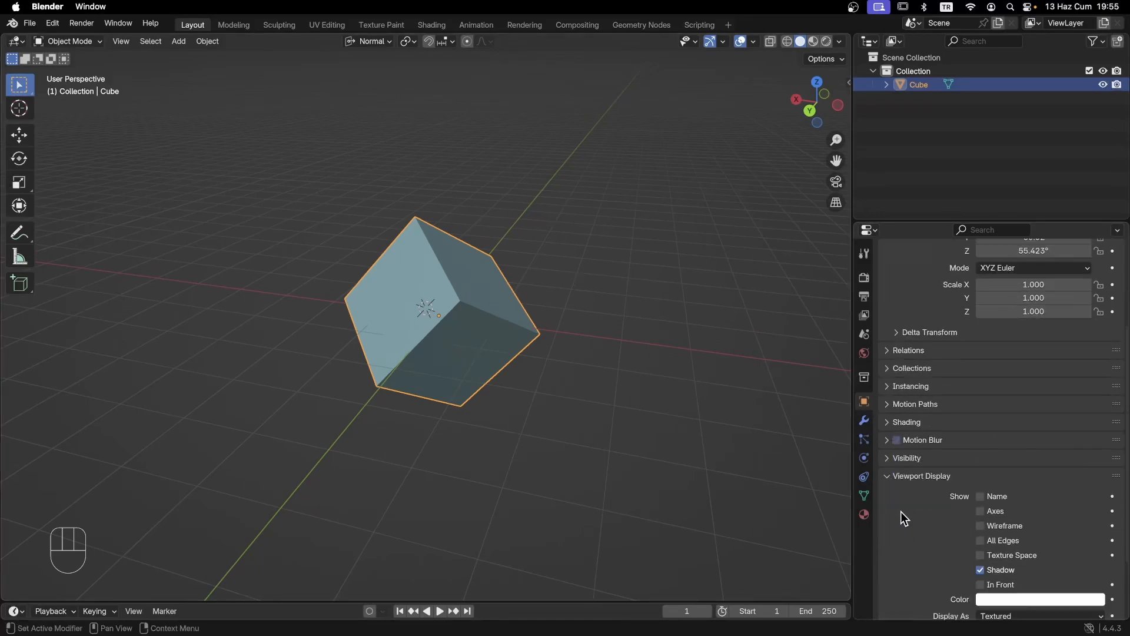
pyautogui.click(987, 510)
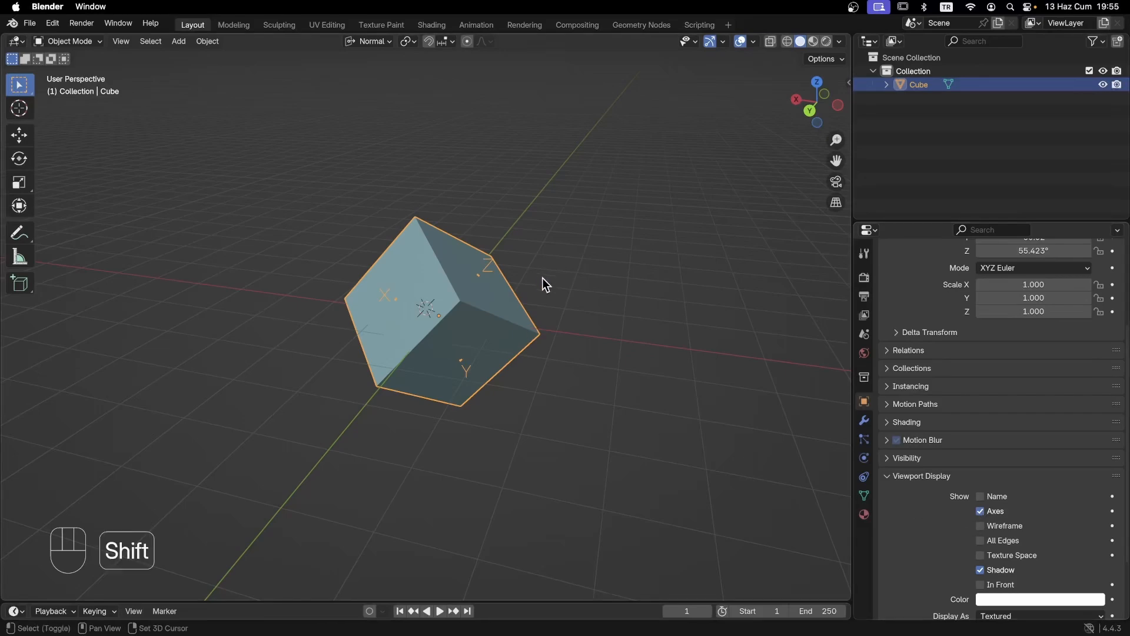
pyautogui.moveTo(542, 280); pyautogui.dragTo(478, 286, button='middle')
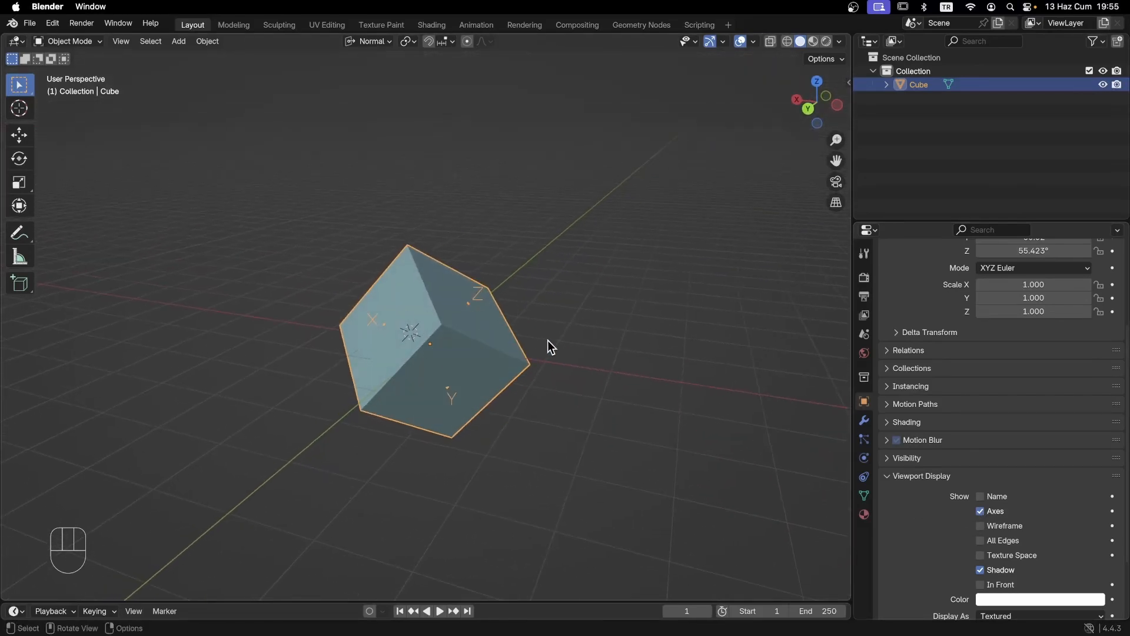
# Step: Rotate the cube slightly with a trackball rotation of about 1.15° and -2.29°
pyautogui.press('r')
pyautogui.press('r')
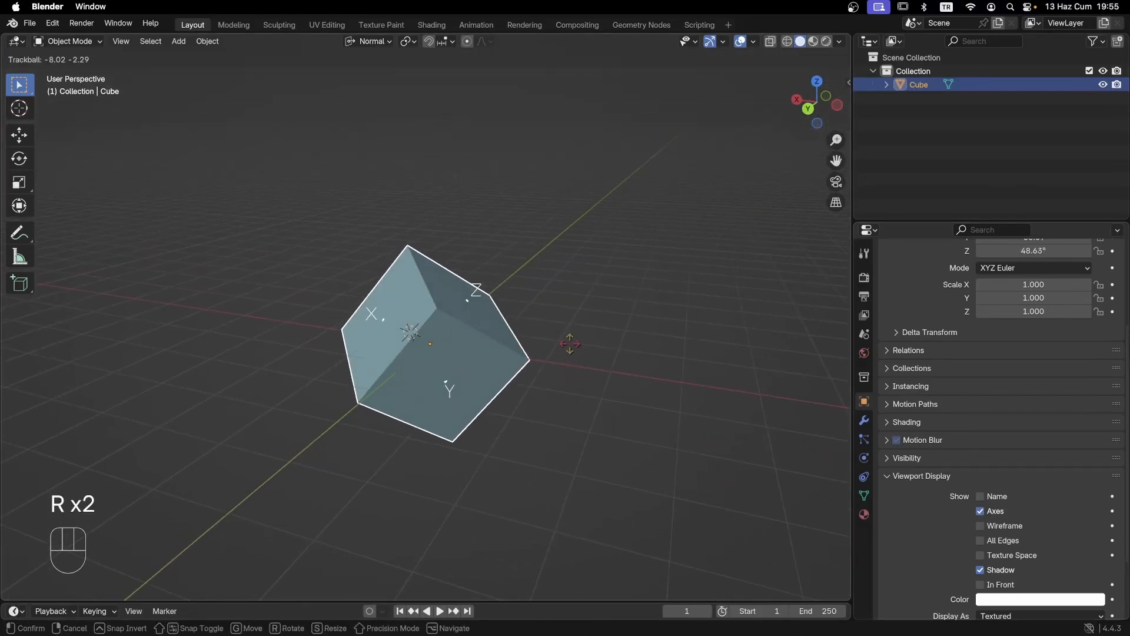
pyautogui.click(467, 312)
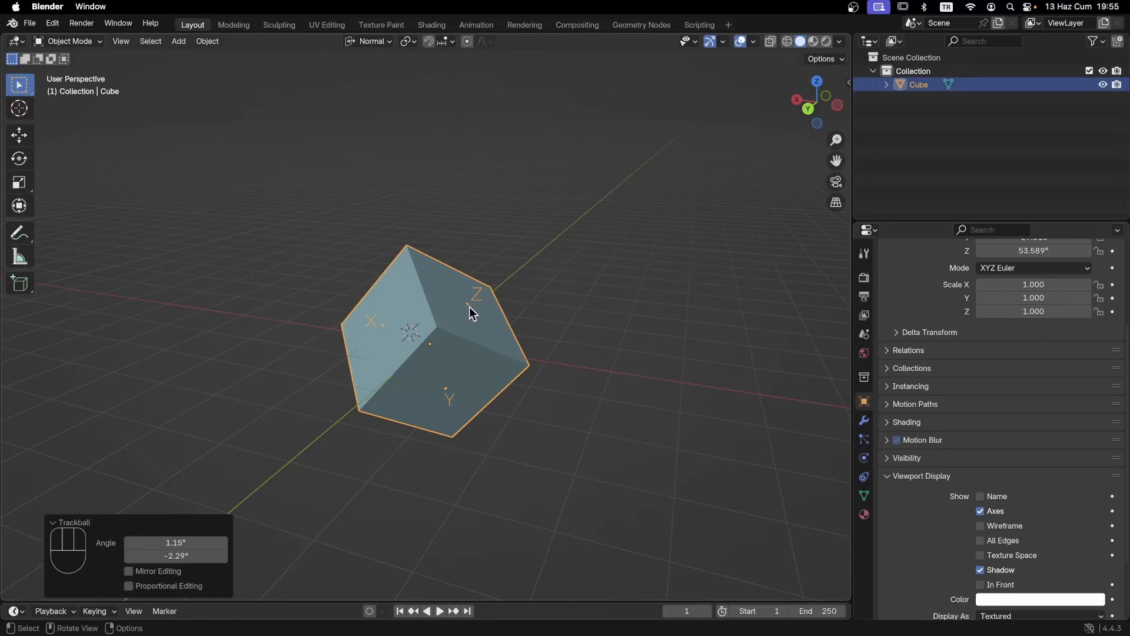
pyautogui.click(496, 345)
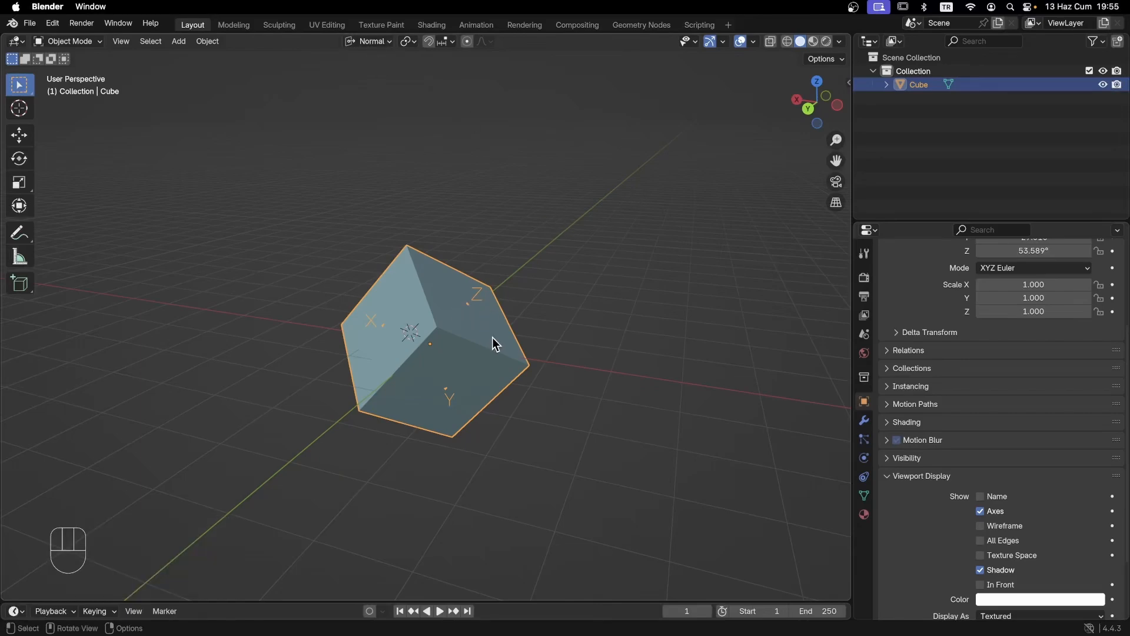
# Step: Place the 3D cursor on the cube's Z face without the Cursor tool, add a cone there and undo it
pyautogui.keyDown('shift'); pyautogui.rightClick(480, 330); pyautogui.keyUp('shift')
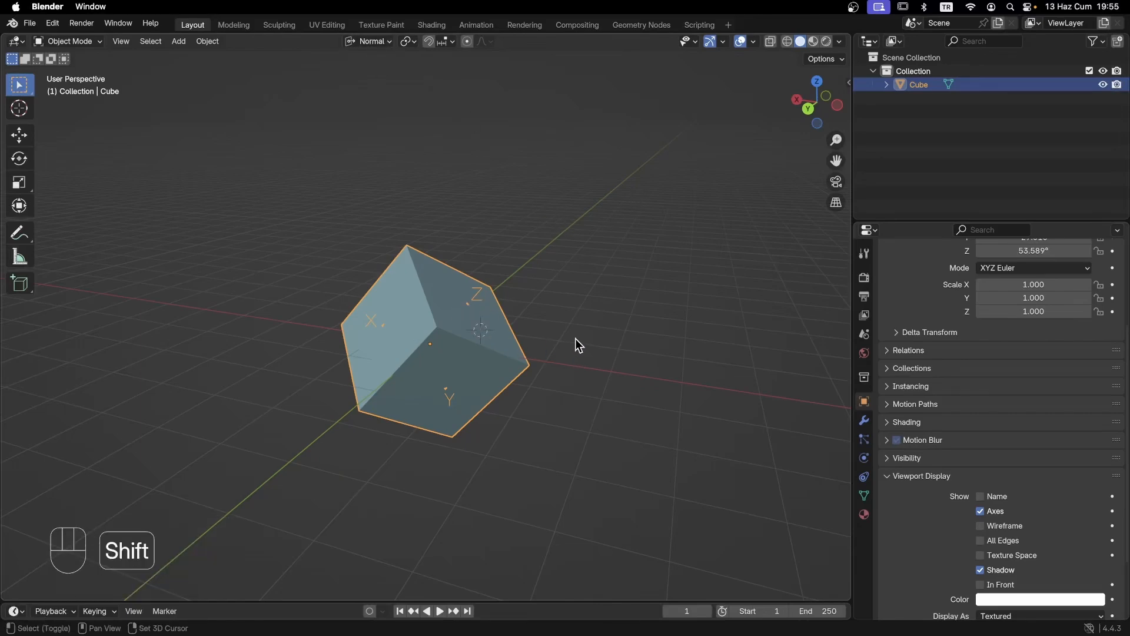
pyautogui.hotkey('shift', 'q')
pyautogui.moveTo(606, 263); pyautogui.dragTo(602, 263, button='middle')
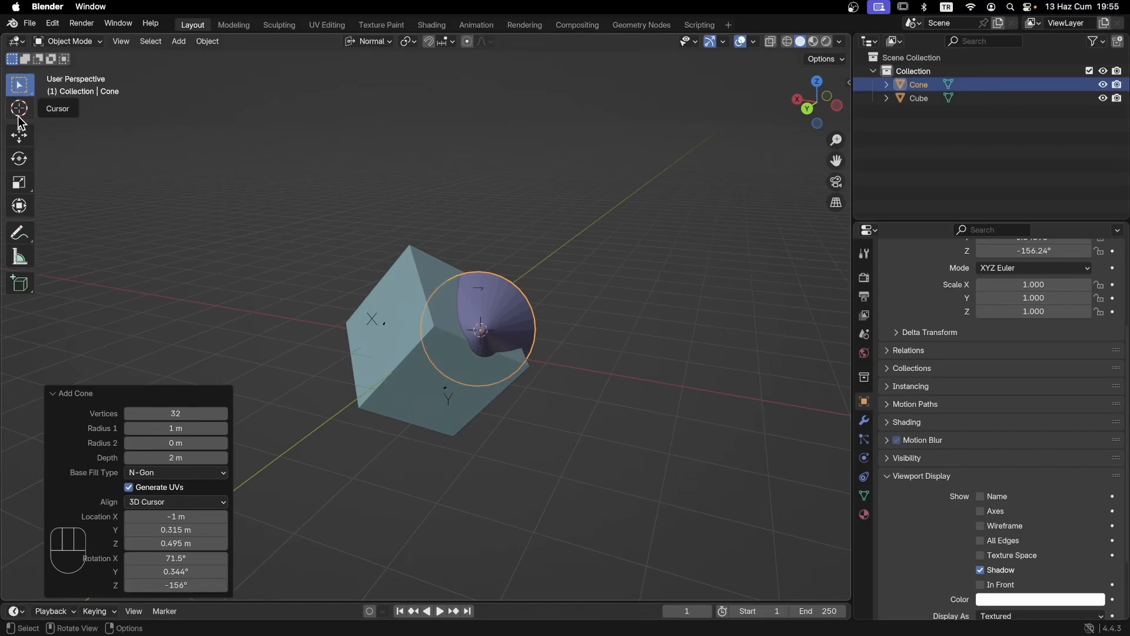
pyautogui.press('ctrl')
pyautogui.hotkey('ctrl', 'z')
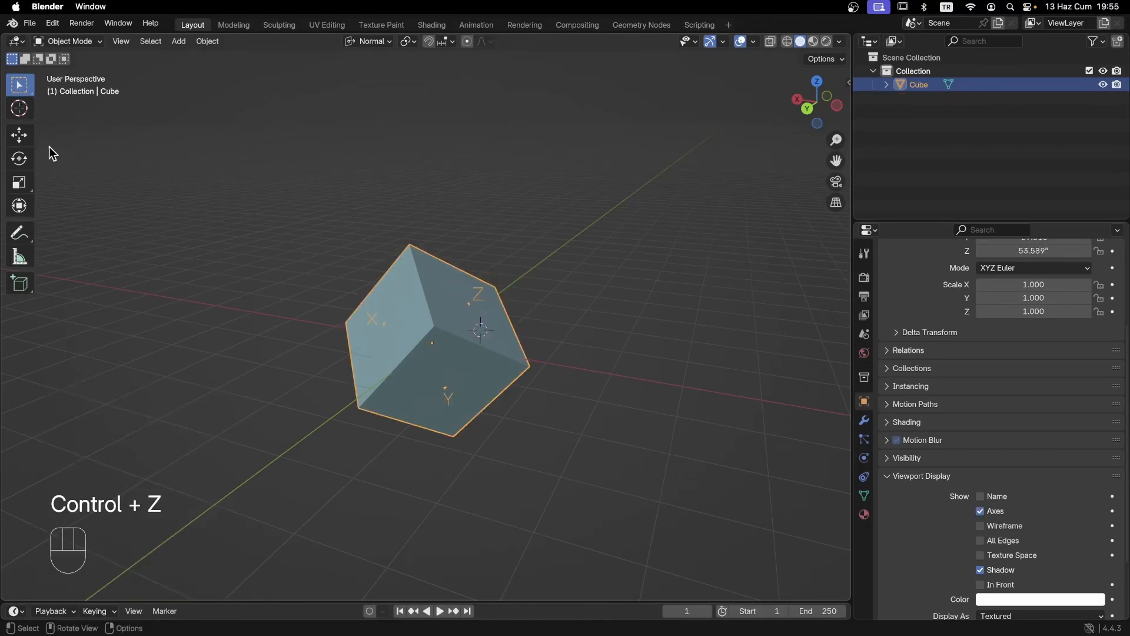
# Step: Use the Cursor tool with Transform orientation to place the 3D cursor at three spots on the cube's Z face, adding a cone at each
pyautogui.click(23, 112)
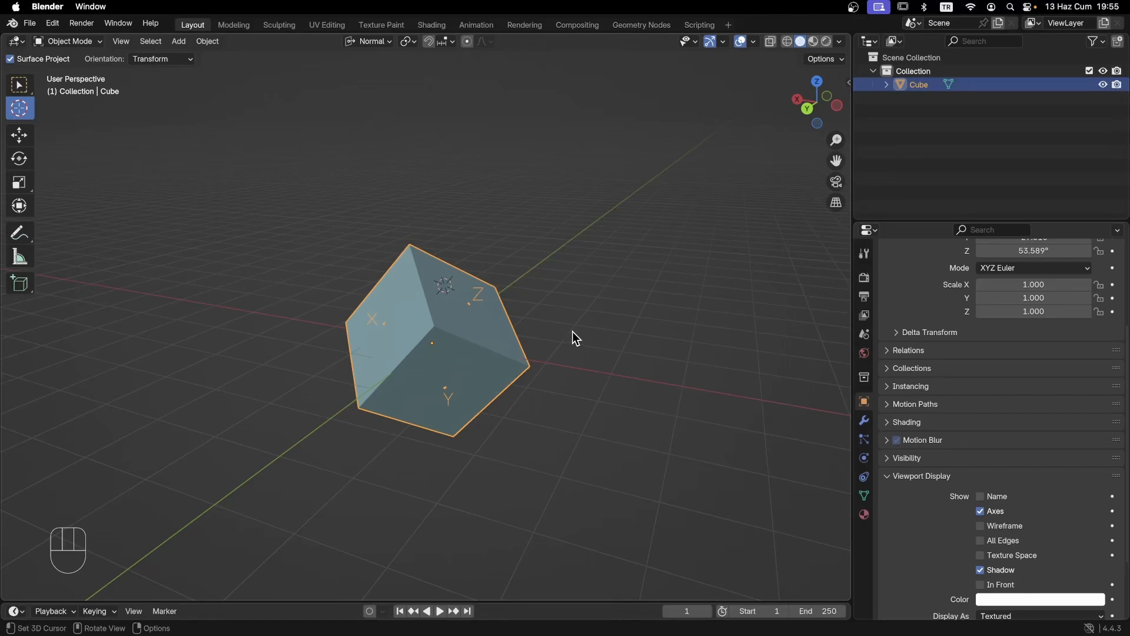
pyautogui.hotkey('shift', 'r')
pyautogui.hotkey('shift', 'q')
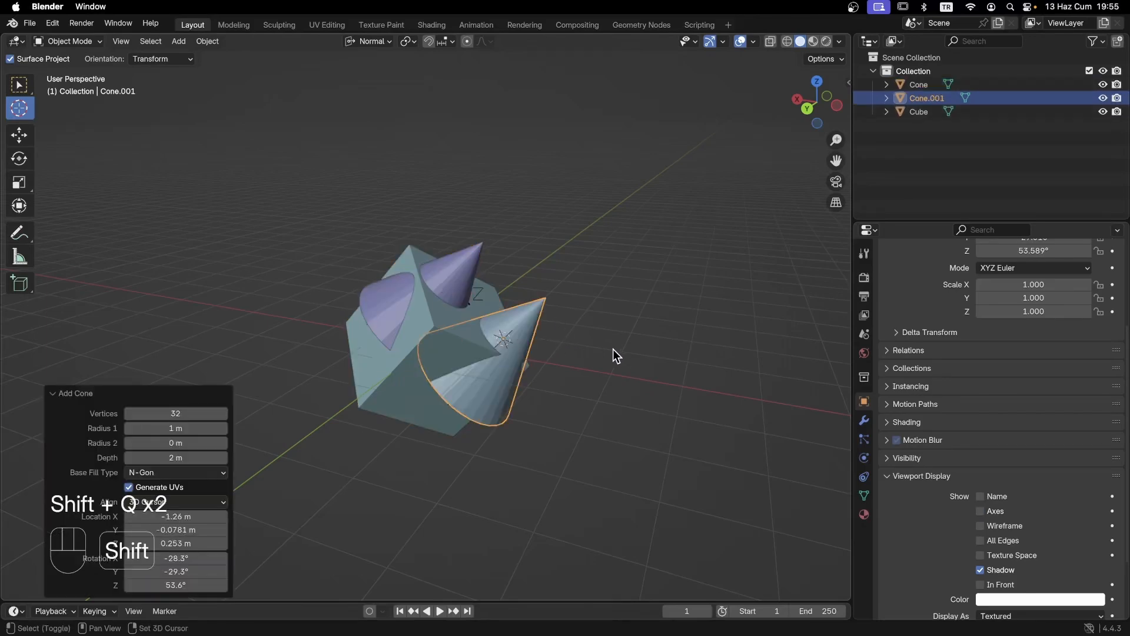
pyautogui.moveTo(647, 290); pyautogui.dragTo(591, 286, button='middle')
pyautogui.click(530, 290)
pyautogui.hotkey('shift', 'q')
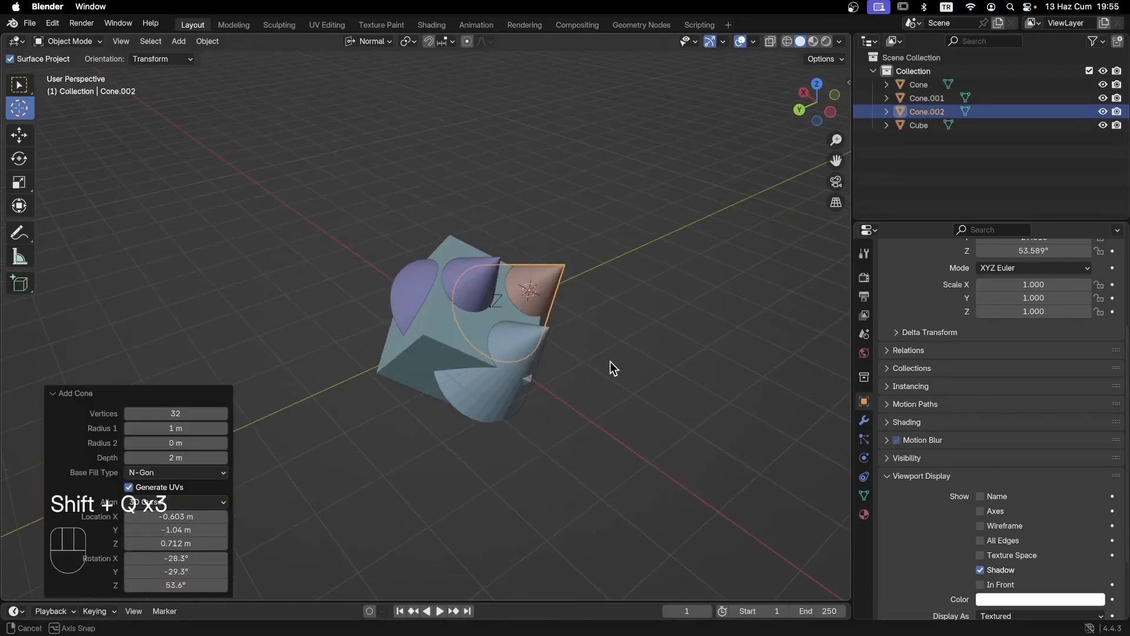
pyautogui.moveTo(610, 361); pyautogui.dragTo(474, 311, button='middle')
pyautogui.moveTo(579, 338); pyautogui.dragTo(521, 310, button='middle')
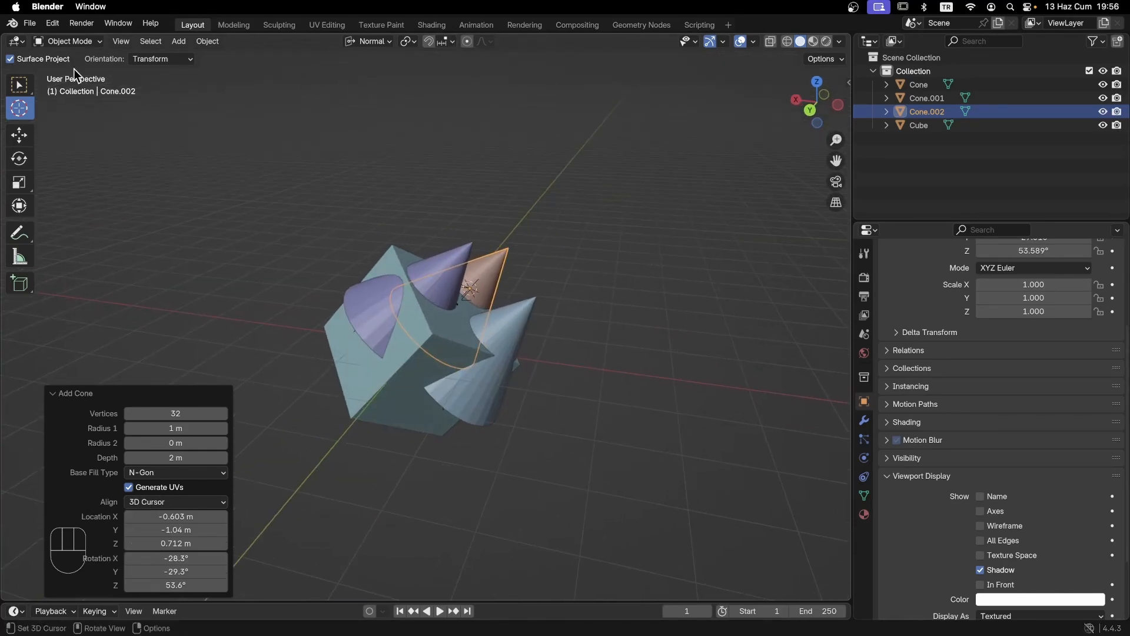
# Step: Switch back to the selection tool, select all three cones and delete them
pyautogui.click(61, 45)
pyautogui.click(61, 45)
pyautogui.click(19, 86)
pyautogui.click(919, 100)
pyautogui.keyDown('shift'); pyautogui.click(919, 113); pyautogui.keyUp('shift')
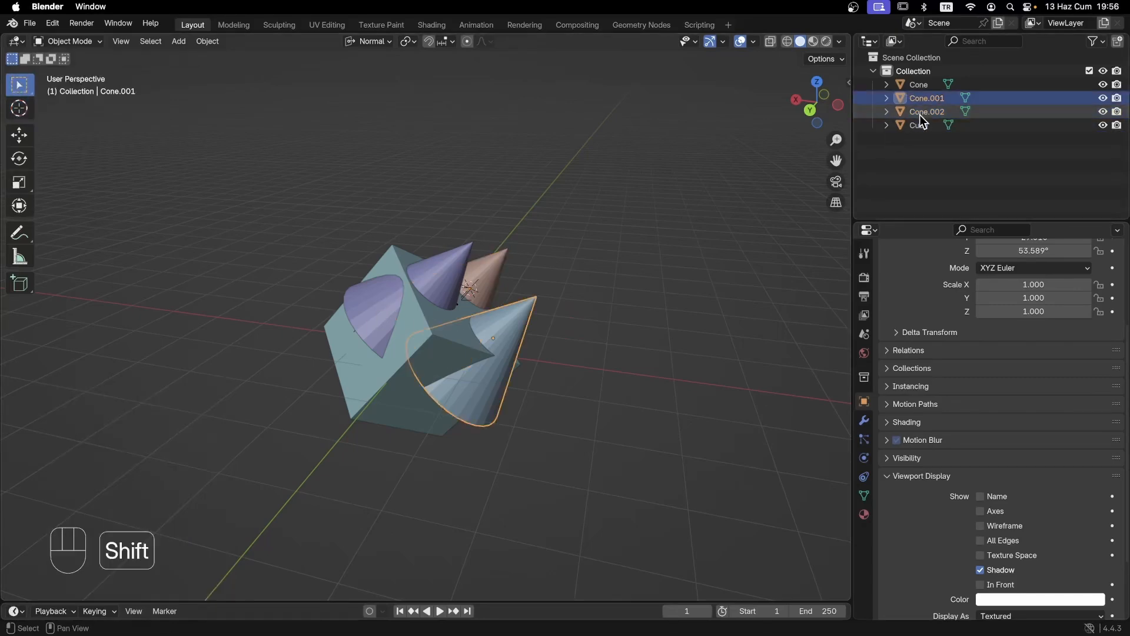
pyautogui.click(917, 86)
pyautogui.keyDown('shift'); pyautogui.click(918, 109); pyautogui.keyUp('shift')
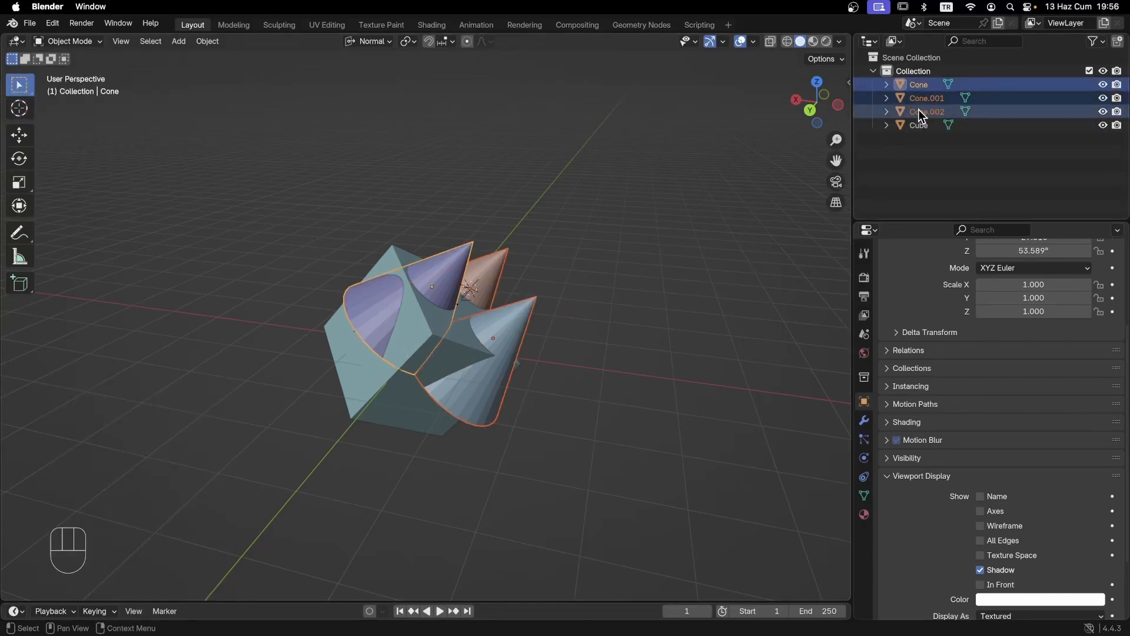
pyautogui.press('Delete')
pyautogui.scroll(2, 507, 309)
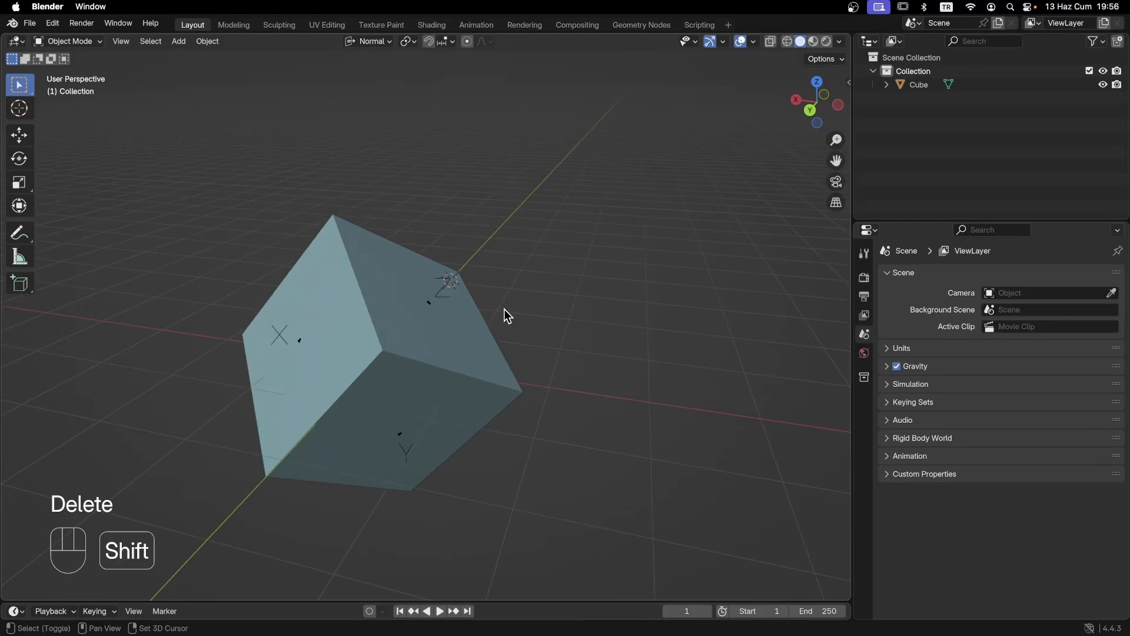
# Step: Check the Cursor tool's options, return to the selection tool and select the cube
pyautogui.keyDown('shift'); pyautogui.moveTo(504, 309); pyautogui.dragTo(581, 305, button='middle'); pyautogui.keyUp('shift')
pyautogui.moveTo(649, 312); pyautogui.dragTo(589, 312, button='middle')
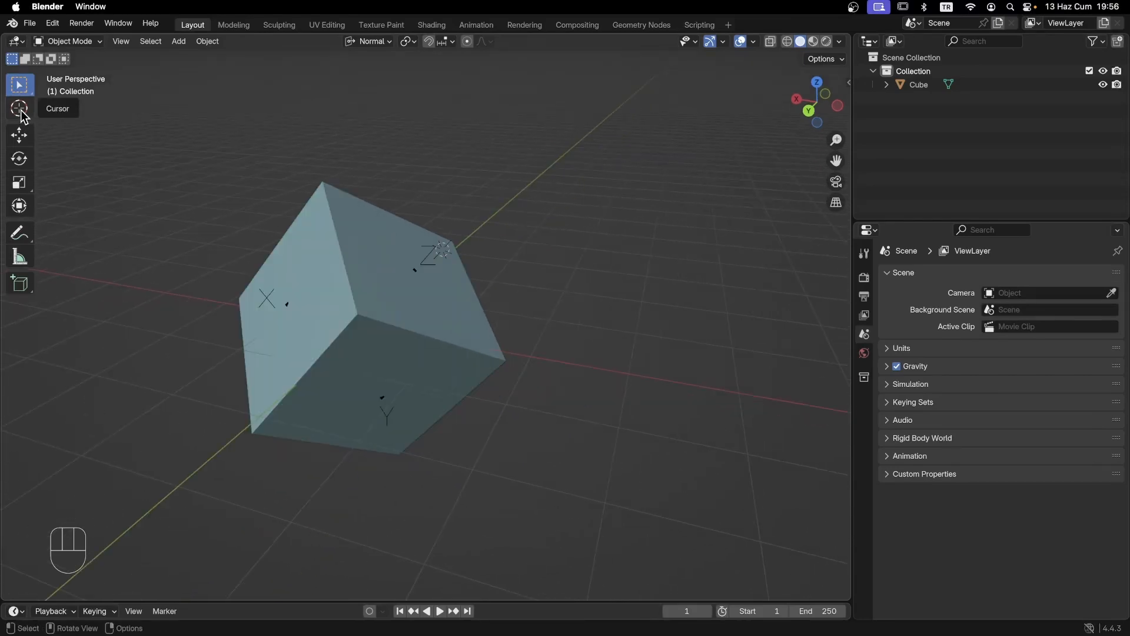
pyautogui.click(18, 108)
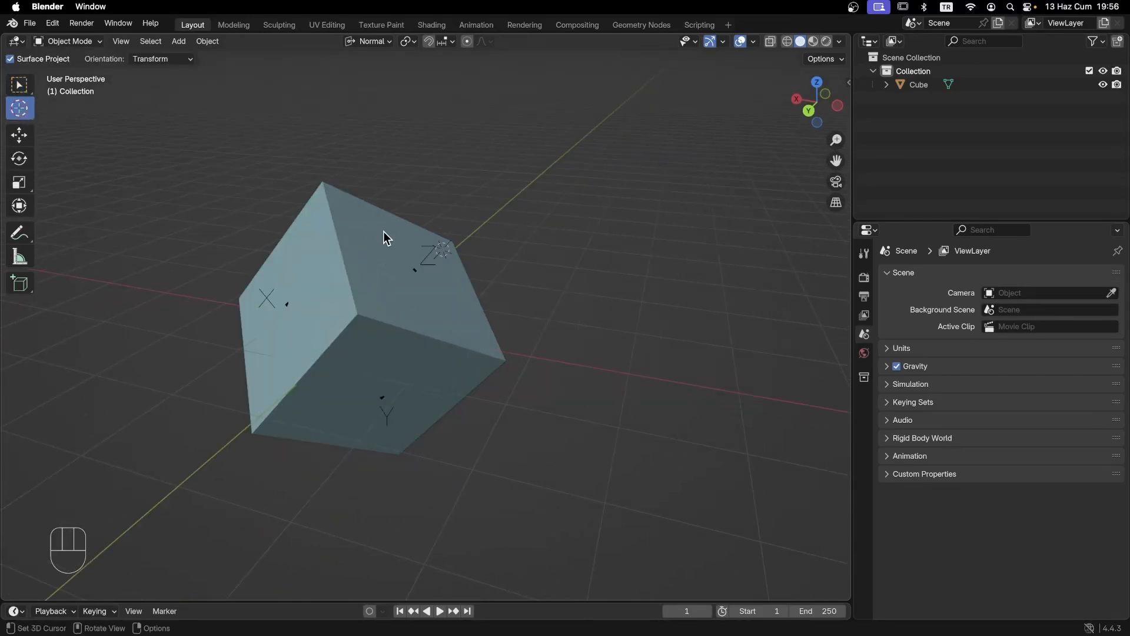
pyautogui.click(22, 87)
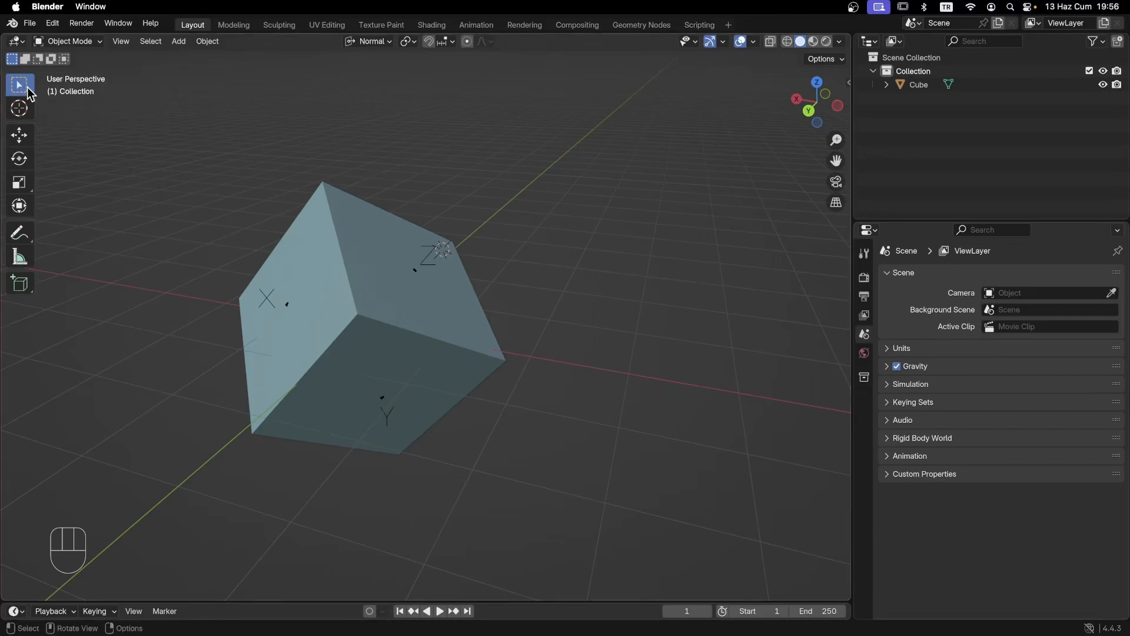
pyautogui.click(362, 293)
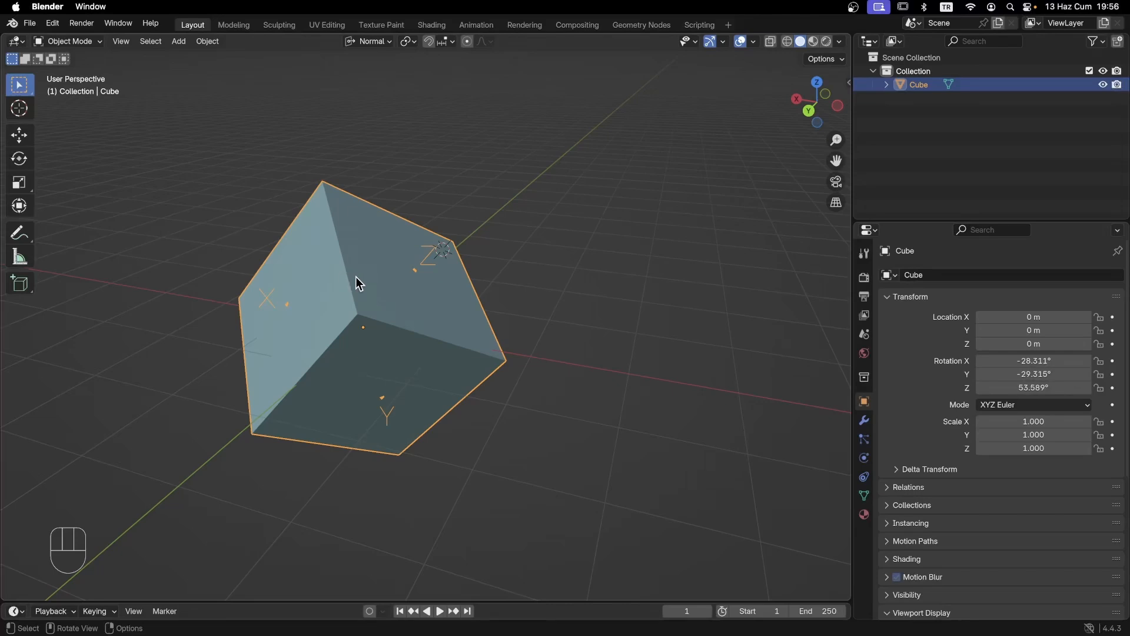
# Step: Reposition the 3D cursor repeatedly across the cube's X, Y and Z faces while the selection tool stays active
pyautogui.keyDown('shift'); pyautogui.moveTo(415, 311); pyautogui.dragTo(323, 285, button='right'); pyautogui.keyUp('shift')
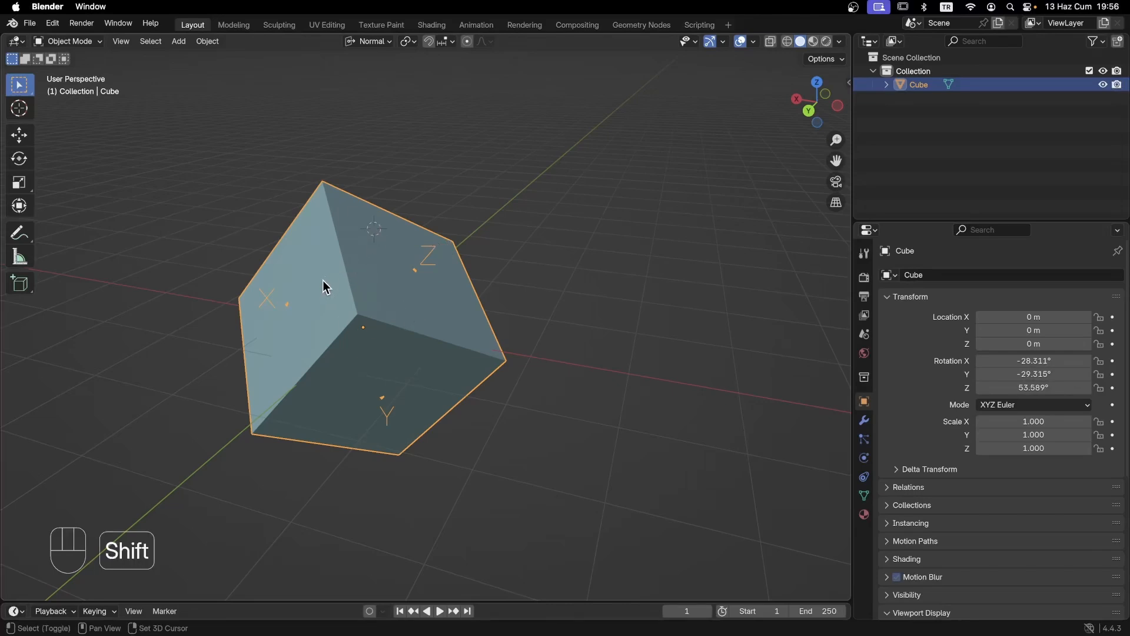
pyautogui.keyDown('shift'); pyautogui.rightClick(364, 361); pyautogui.keyUp('shift')
pyautogui.keyDown('shift'); pyautogui.rightClick(436, 308); pyautogui.keyUp('shift')
pyautogui.keyDown('shift'); pyautogui.rightClick(337, 395); pyautogui.keyUp('shift')
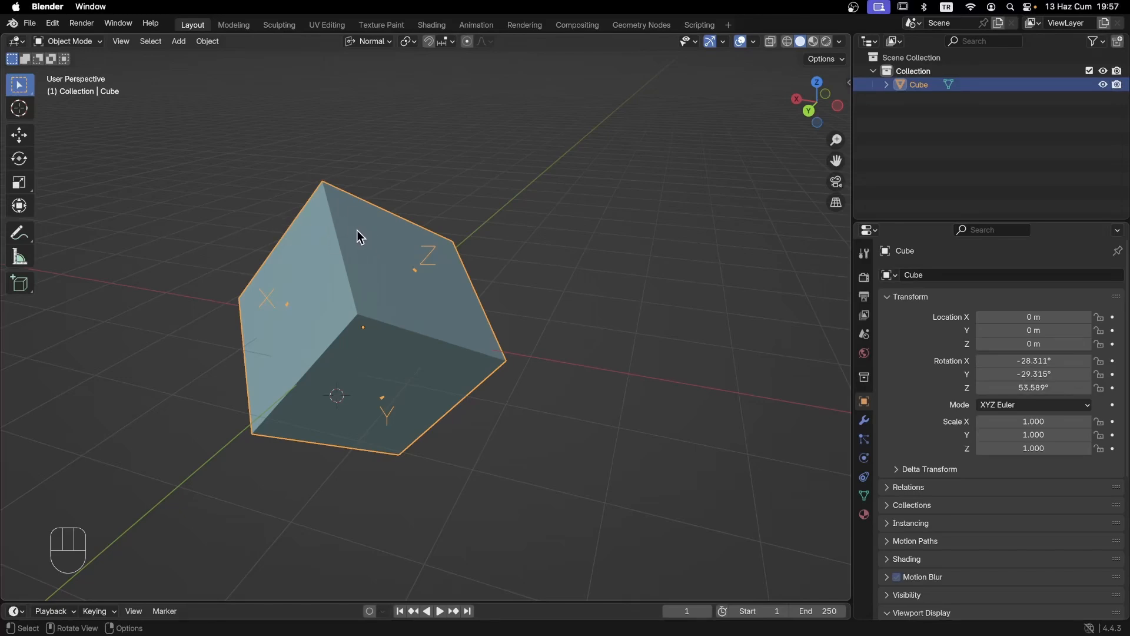
pyautogui.keyDown('shift'); pyautogui.rightClick(375, 265); pyautogui.keyUp('shift')
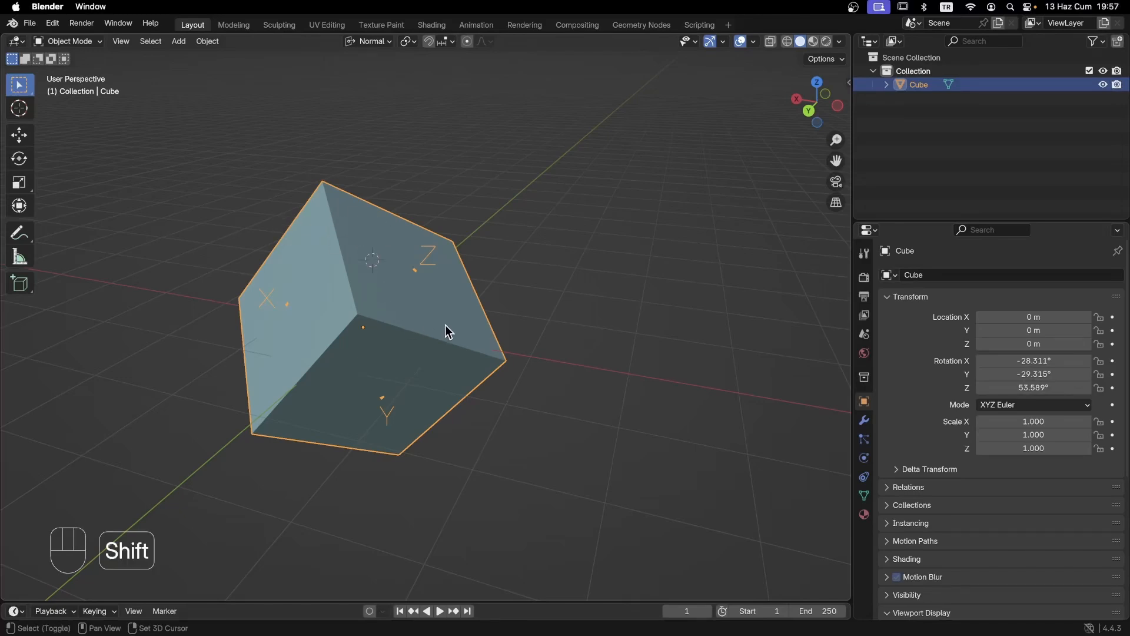
pyautogui.keyDown('shift'); pyautogui.rightClick(449, 318); pyautogui.keyUp('shift')
pyautogui.keyDown('shift'); pyautogui.rightClick(376, 247); pyautogui.keyUp('shift')
pyautogui.keyDown('shift'); pyautogui.rightClick(300, 259); pyautogui.keyUp('shift')
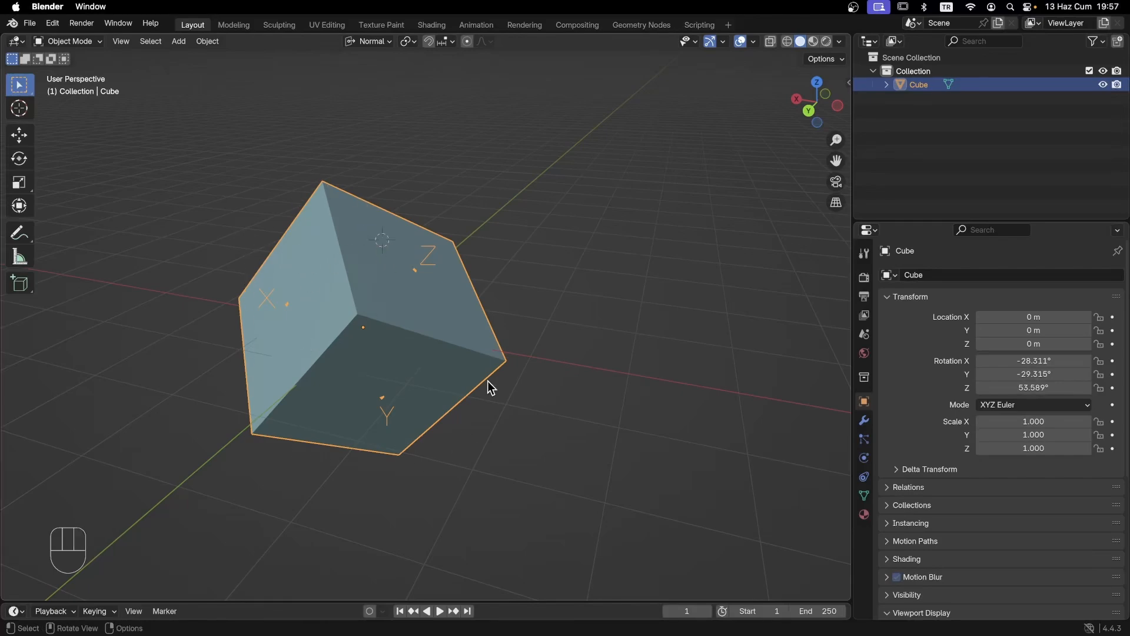
pyautogui.keyDown('shift'); pyautogui.rightClick(451, 307); pyautogui.keyUp('shift')
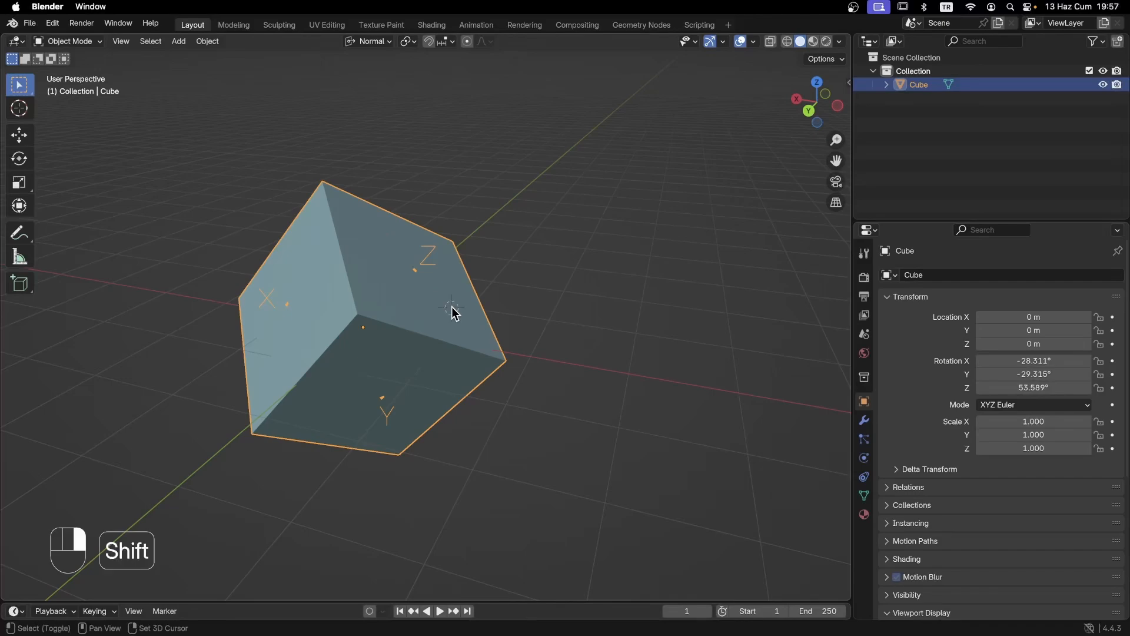
pyautogui.keyDown('shift'); pyautogui.rightClick(352, 230); pyautogui.keyUp('shift')
# Step: Activate the Cursor tool and turn off its Surface Project option
pyautogui.moveTo(319, 242); pyautogui.dragTo(124, 134, button='middle')
pyautogui.click(24, 113)
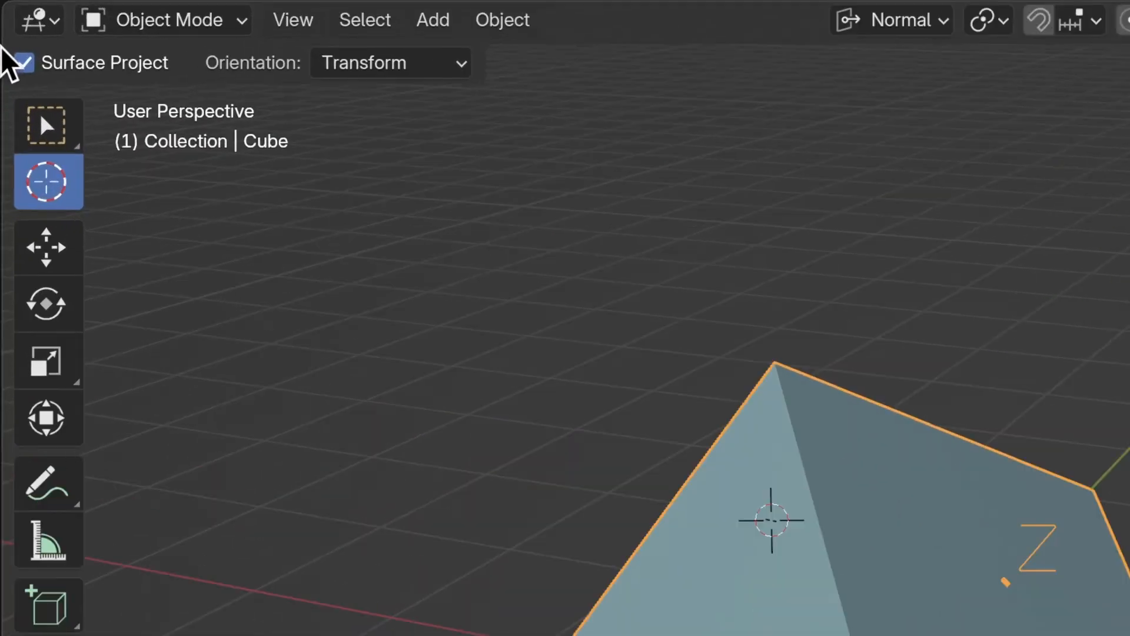
pyautogui.click(44, 66)
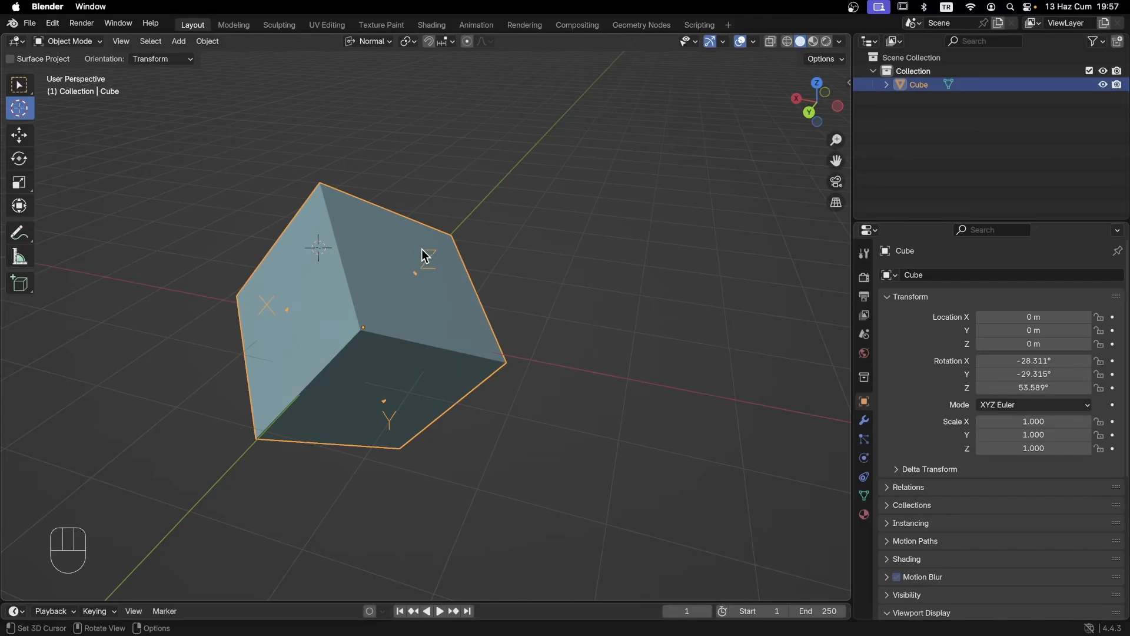
# Step: Place the 3D cursor over the cube's Z face and examine its position relative to the surface
pyautogui.moveTo(470, 247); pyautogui.dragTo(456, 329, button='middle')
pyautogui.click(457, 329)
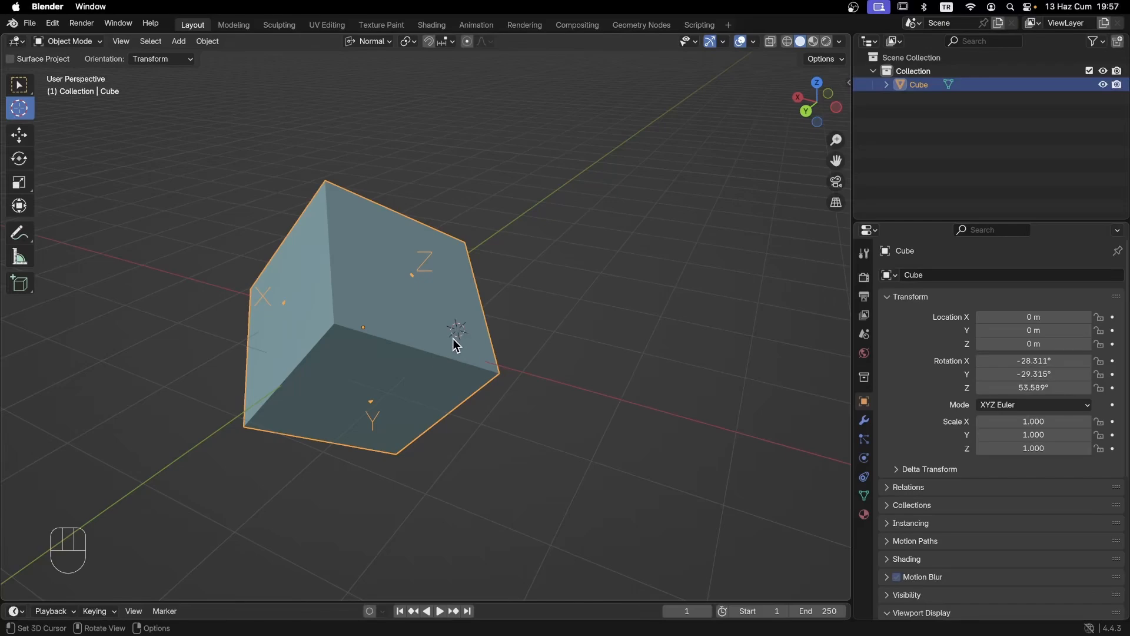
pyautogui.moveTo(515, 395); pyautogui.dragTo(400, 241, button='middle')
pyautogui.scroll(3, 454, 267)
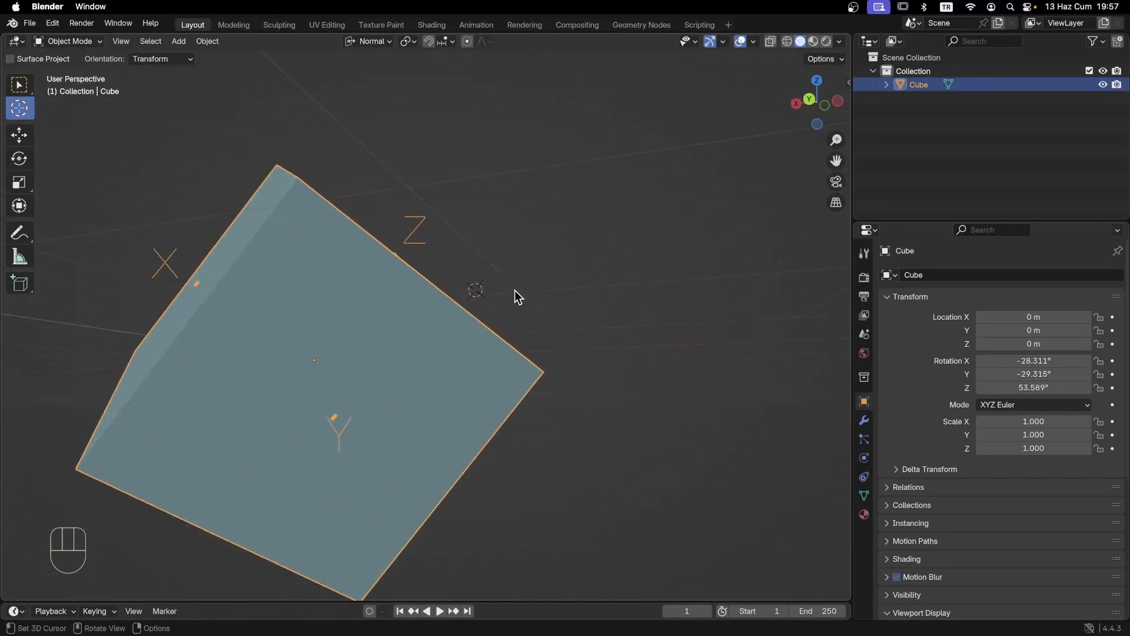
pyautogui.moveTo(560, 214); pyautogui.dragTo(148, 105, button='middle')
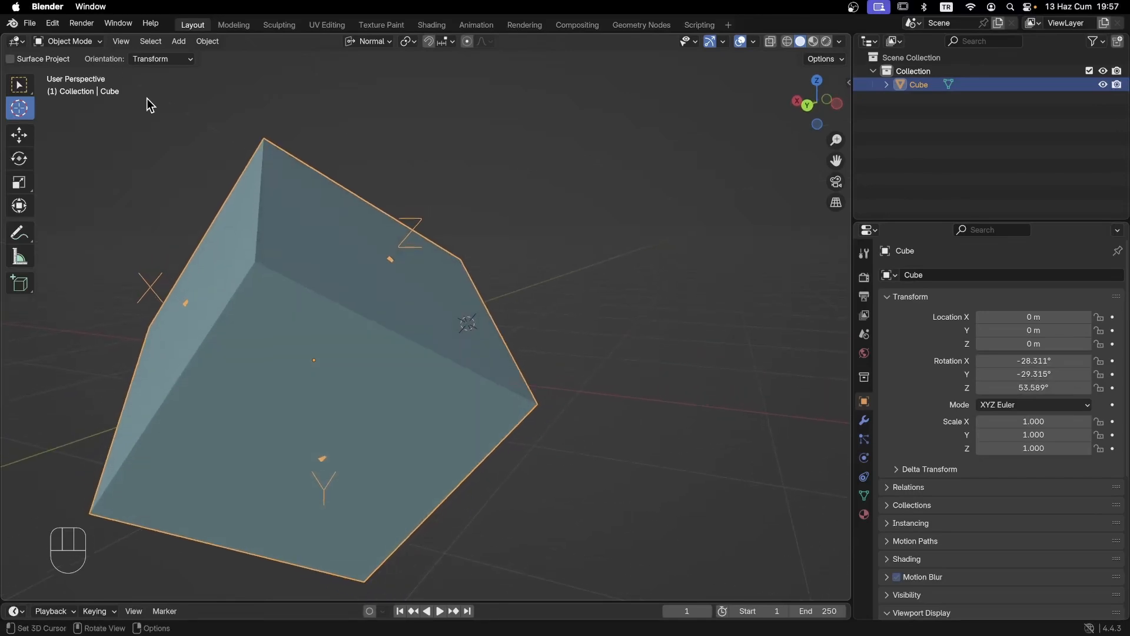
# Step: Turn on Surface Project for the Cursor tool and reposition the 3D cursor on the cube's Z face with the selection tool
pyautogui.click(10, 59)
pyautogui.moveTo(370, 286); pyautogui.dragTo(445, 303, button='middle')
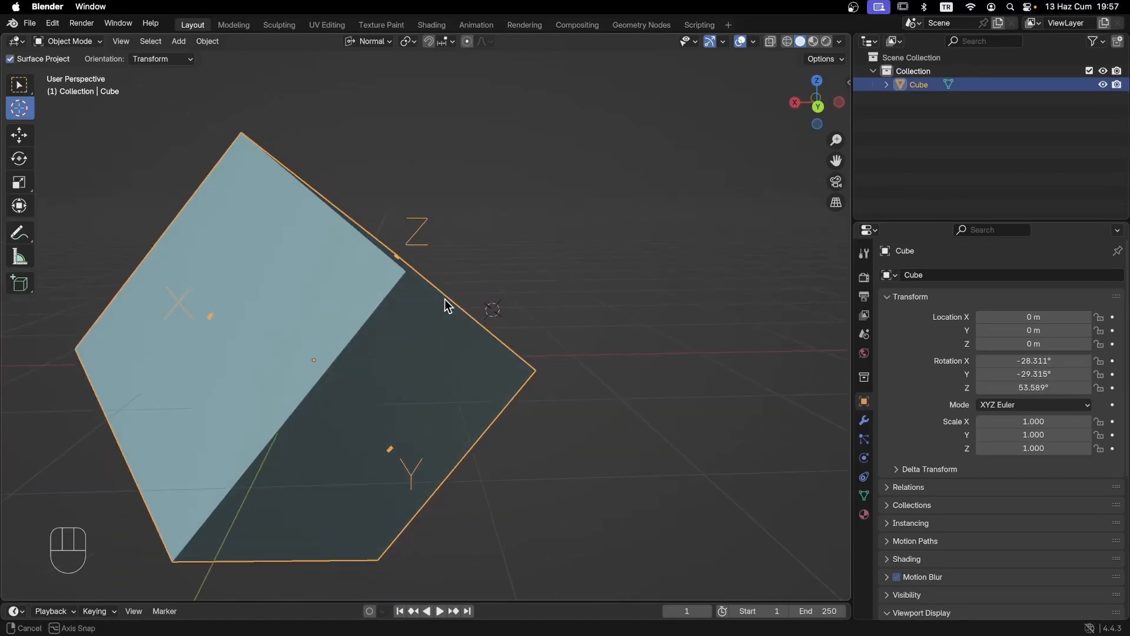
pyautogui.scroll(-5, 368, 301)
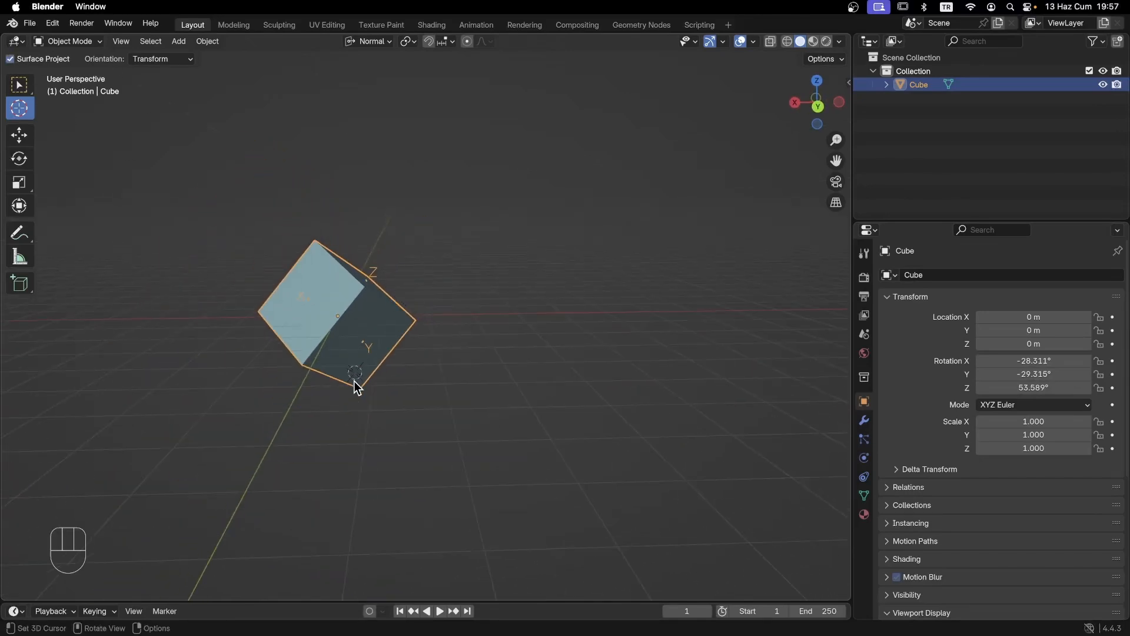
pyautogui.moveTo(355, 383); pyautogui.dragTo(337, 296, button='middle')
pyautogui.scroll(4, 353, 292)
pyautogui.click(20, 85)
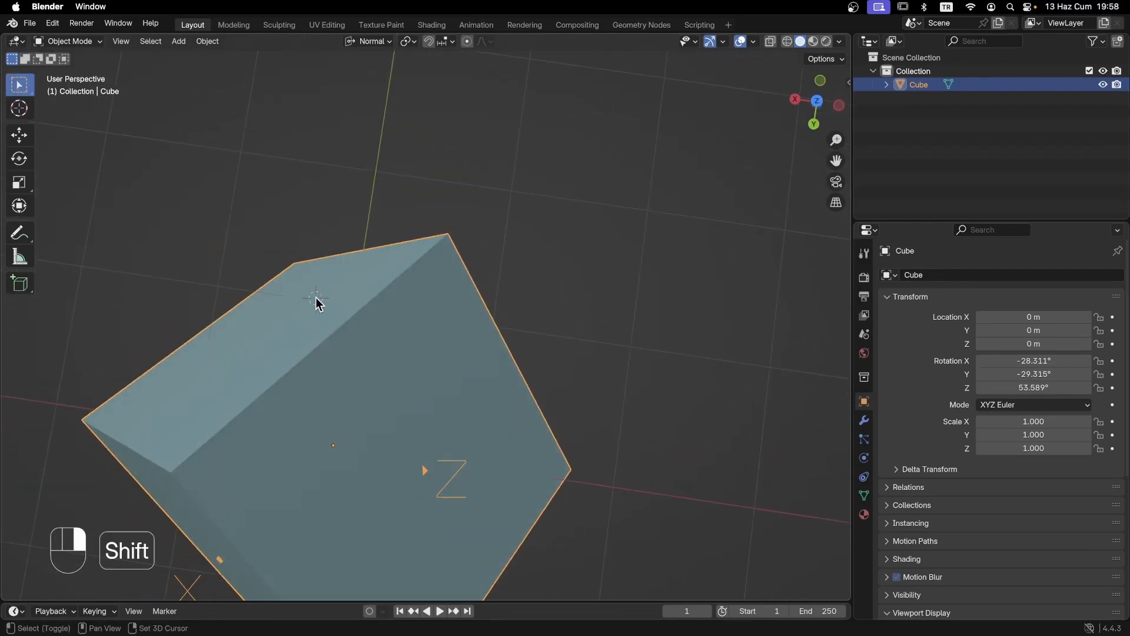
pyautogui.keyDown('shift'); pyautogui.rightClick(489, 369); pyautogui.keyUp('shift')
pyautogui.moveTo(458, 384); pyautogui.dragTo(415, 263, button='middle')
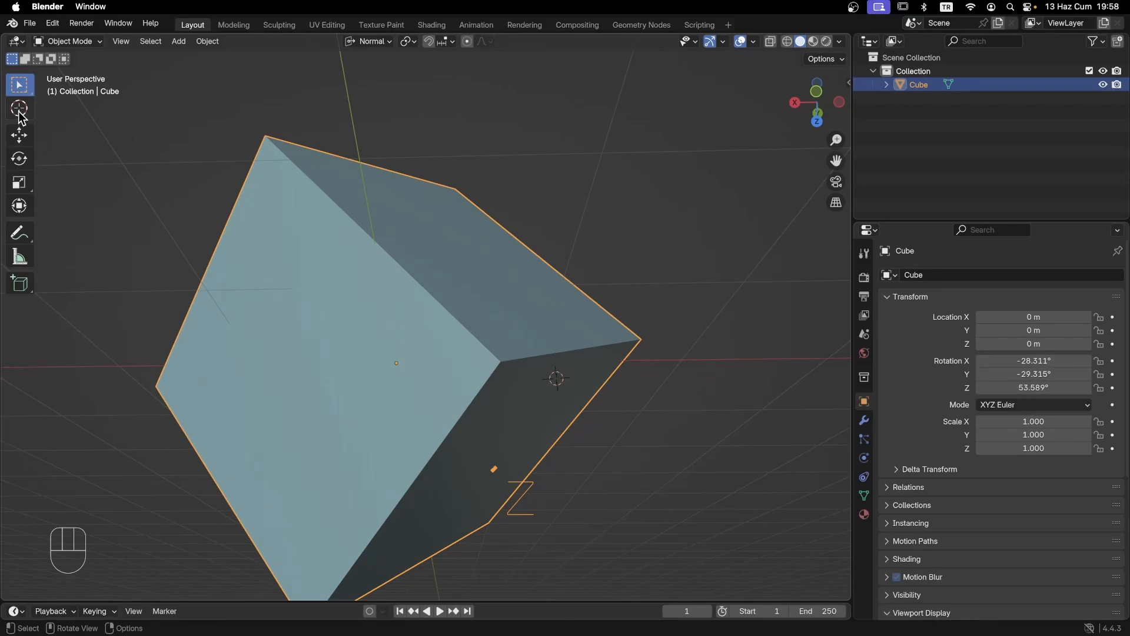
# Step: Turn off the Cursor tool's Surface Project option and place the 3D cursor near the far corner of the cube's upper face
pyautogui.click(19, 108)
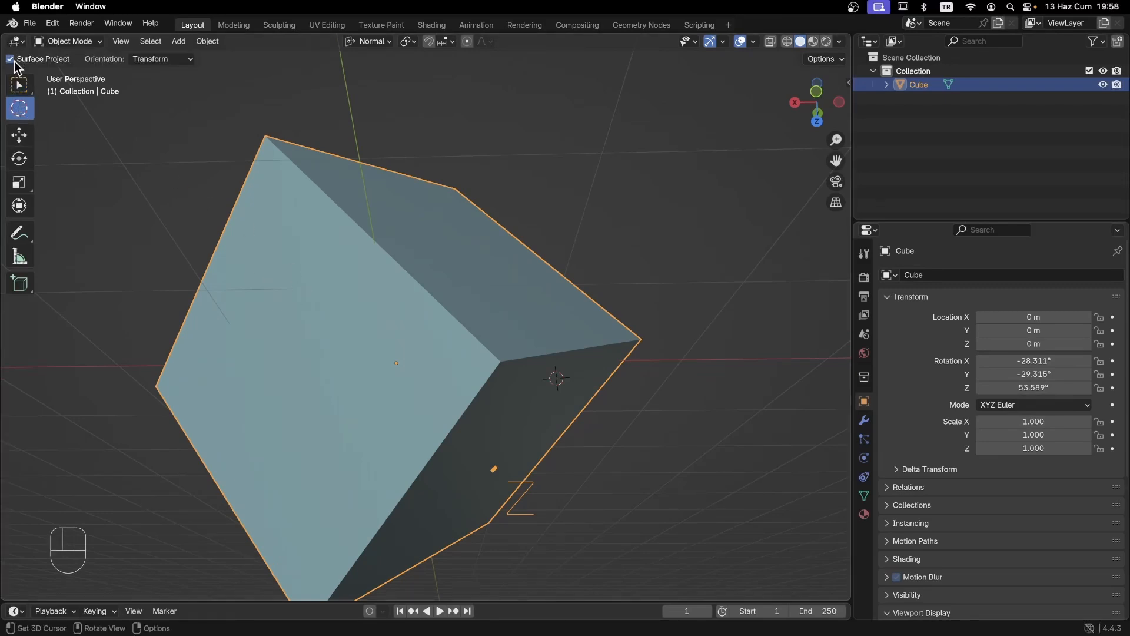
pyautogui.click(10, 59)
pyautogui.click(455, 203)
pyautogui.moveTo(454, 203); pyautogui.dragTo(493, 292, button='middle')
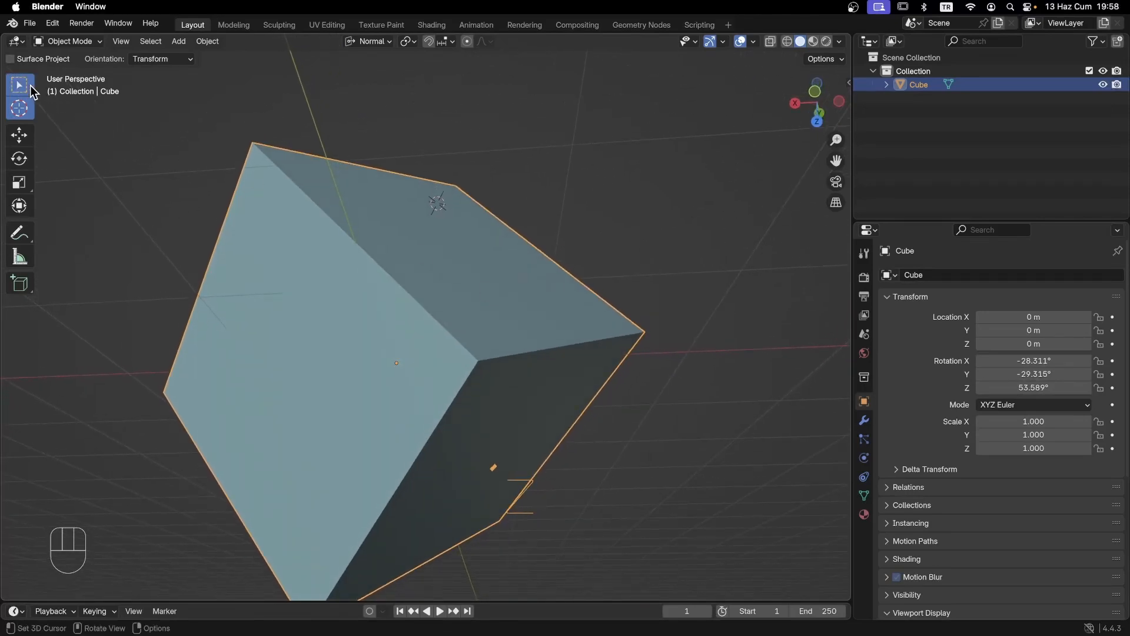
# Step: Return to the selection tool and reposition the 3D cursor repeatedly across the cube's visible faces and just outside its edge
pyautogui.click(31, 86)
pyautogui.keyDown('shift'); pyautogui.rightClick(500, 282); pyautogui.keyUp('shift')
pyautogui.keyDown('shift'); pyautogui.rightClick(283, 326); pyautogui.keyUp('shift')
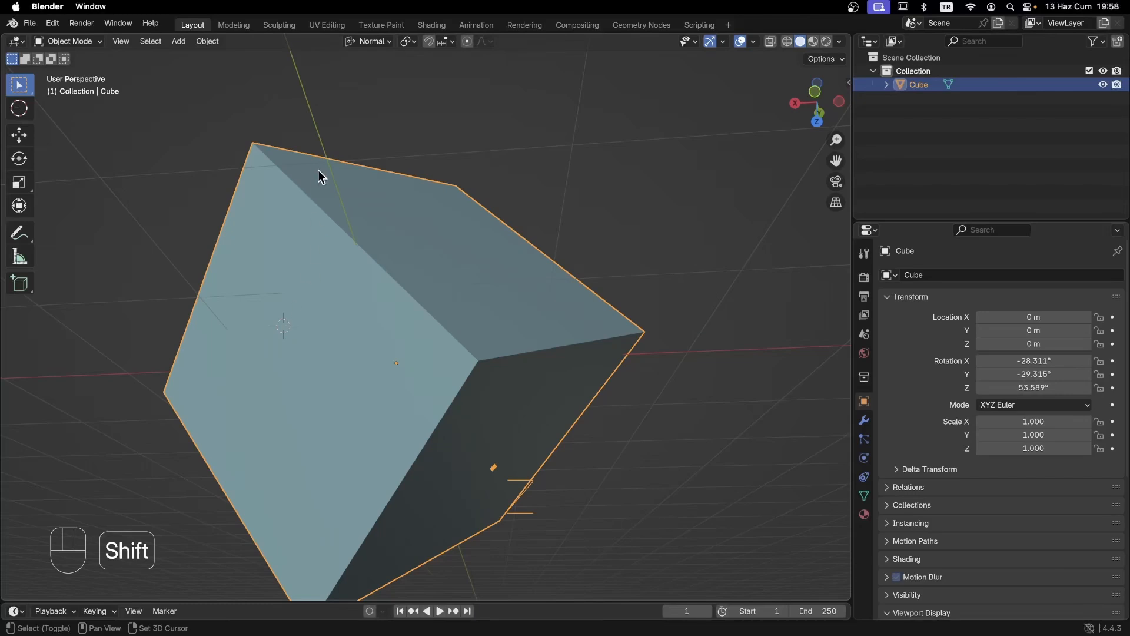
pyautogui.keyDown('shift'); pyautogui.rightClick(514, 352); pyautogui.keyUp('shift')
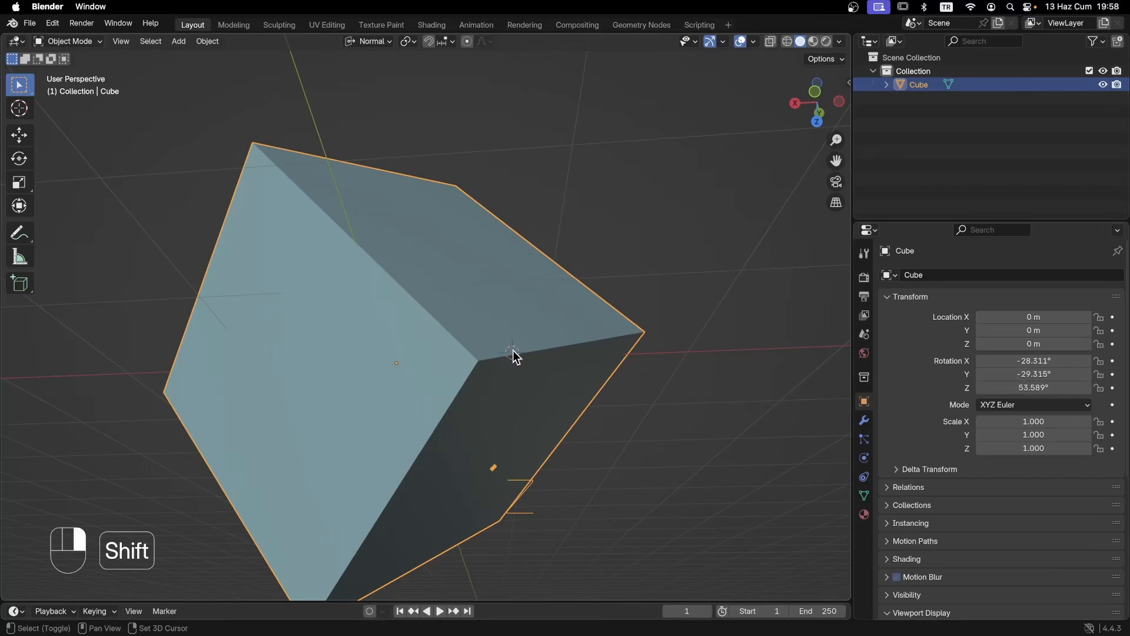
pyautogui.keyDown('shift'); pyautogui.rightClick(554, 194); pyautogui.keyUp('shift')
pyautogui.moveTo(423, 294); pyautogui.dragTo(456, 275, button='middle')
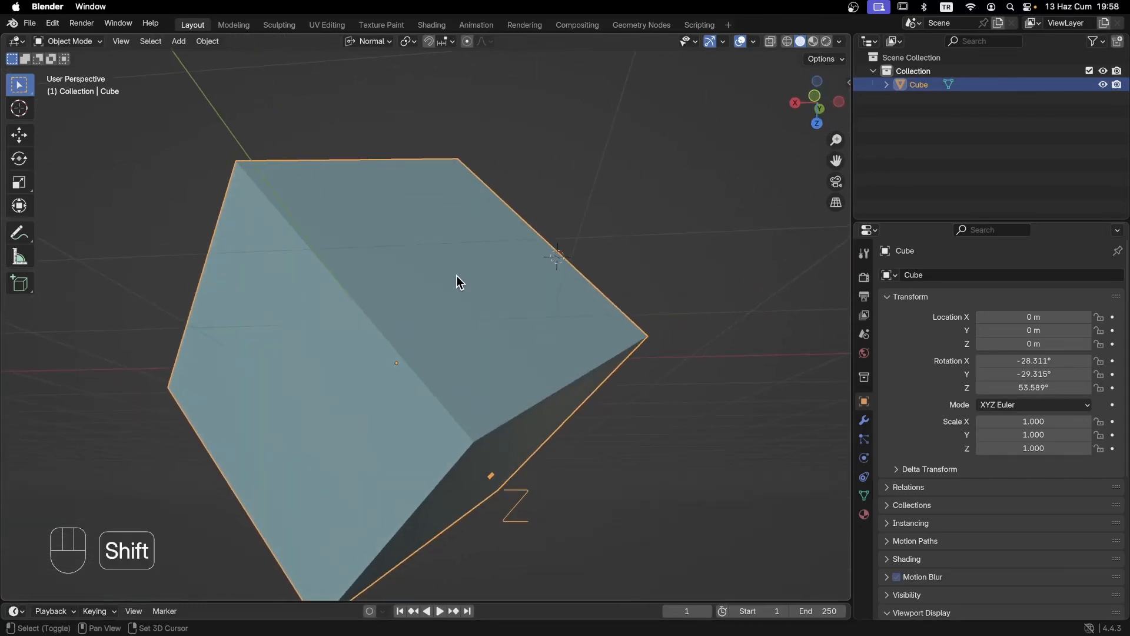
pyautogui.rightClick(456, 290)
pyautogui.keyDown('shift'); pyautogui.rightClick(482, 272); pyautogui.keyUp('shift')
pyautogui.moveTo(481, 371); pyautogui.dragTo(482, 323, button='middle')
pyautogui.keyDown('shift'); pyautogui.moveTo(545, 376); pyautogui.dragTo(534, 426, button='middle'); pyautogui.keyUp('shift')
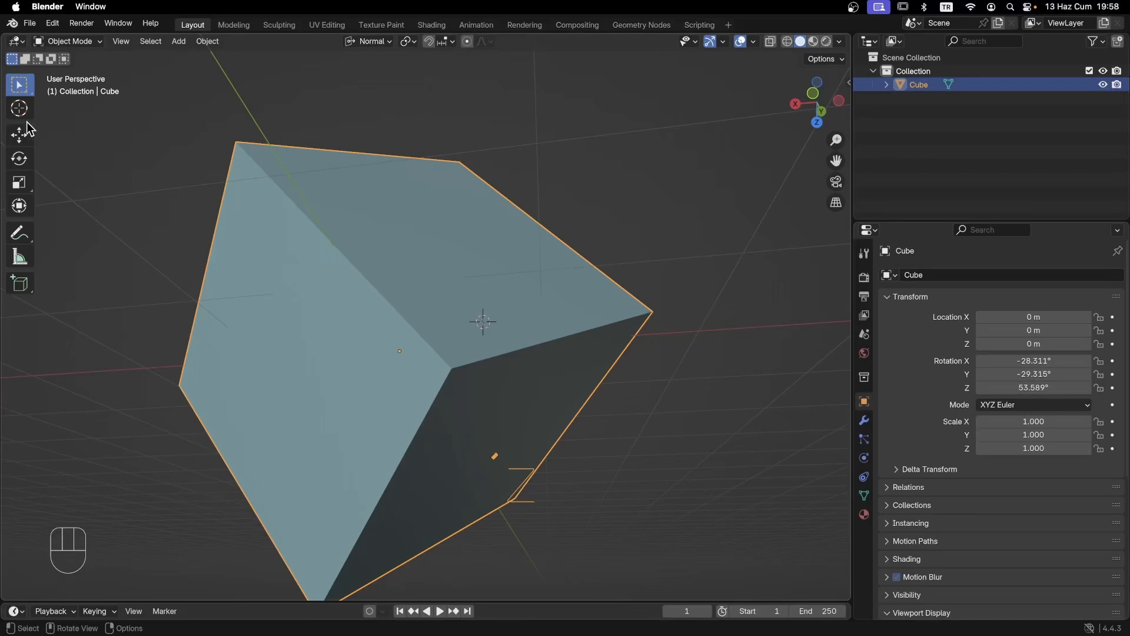
# Step: Activate the Cursor tool and set its orientation to View
pyautogui.click(24, 110)
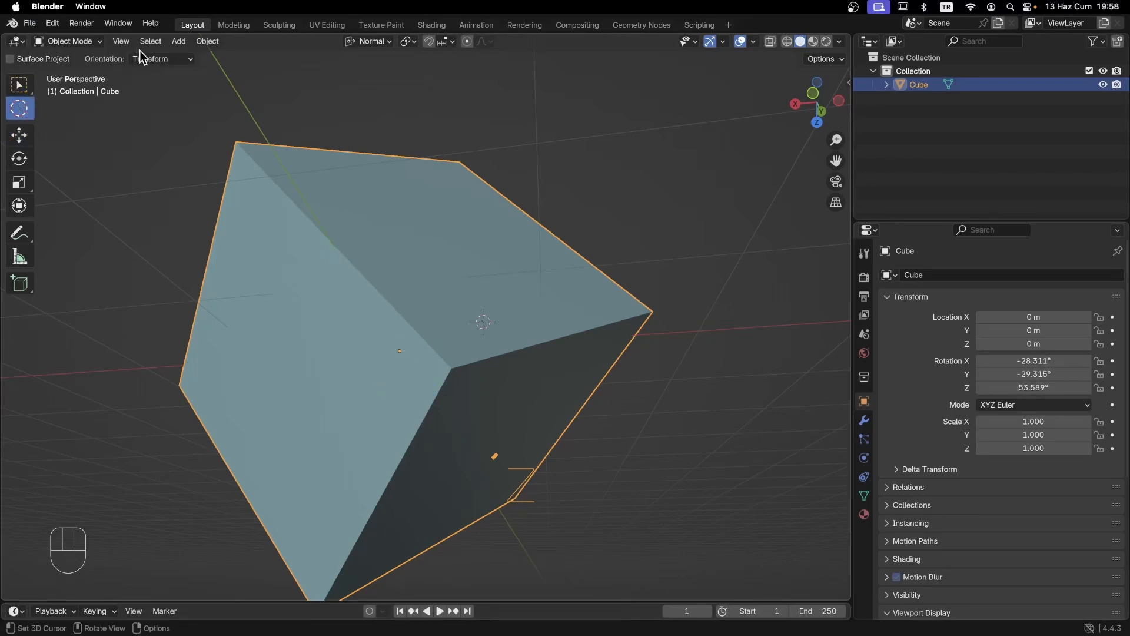
pyautogui.click(146, 58)
pyautogui.click(149, 87)
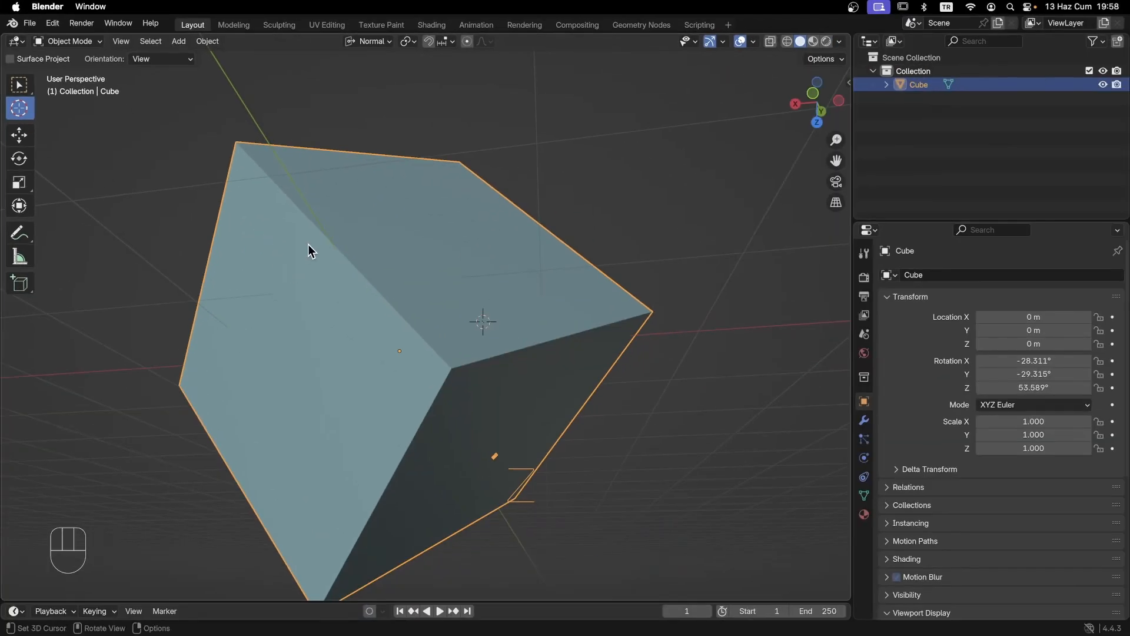
# Step: Place the 3D cursor on the cube's large light-coloured face and add a cone there
pyautogui.click(345, 334)
pyautogui.hotkey('shift', 'q')
pyautogui.scroll(-3, 501, 380)
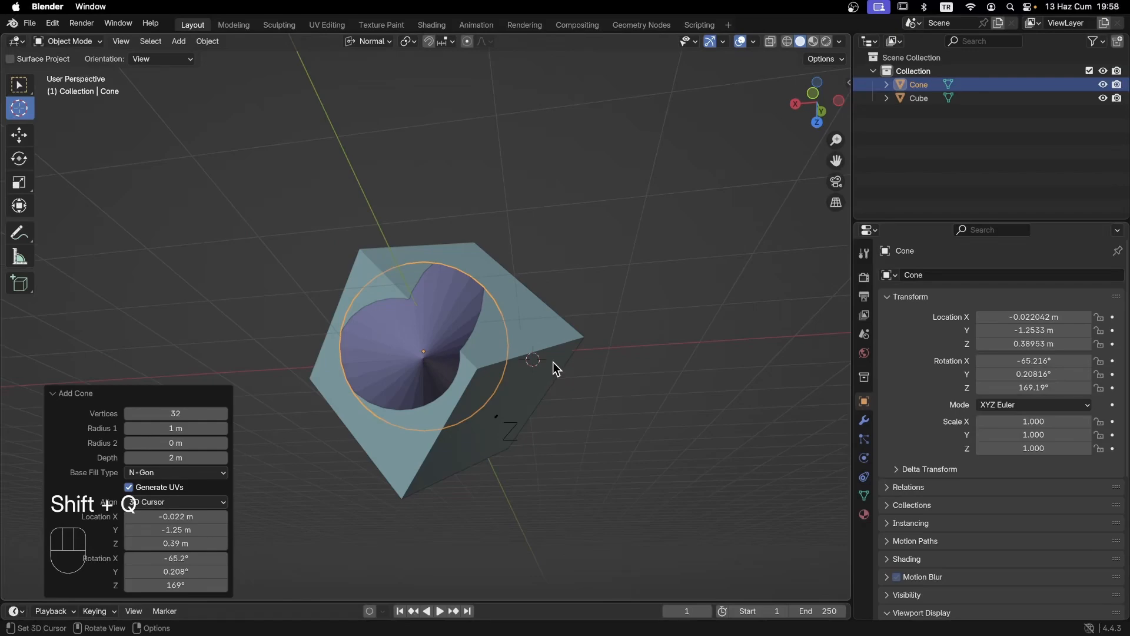
pyautogui.keyDown('shift'); pyautogui.click(589, 334); pyautogui.keyUp('shift')
pyautogui.scroll(-5, 588, 340)
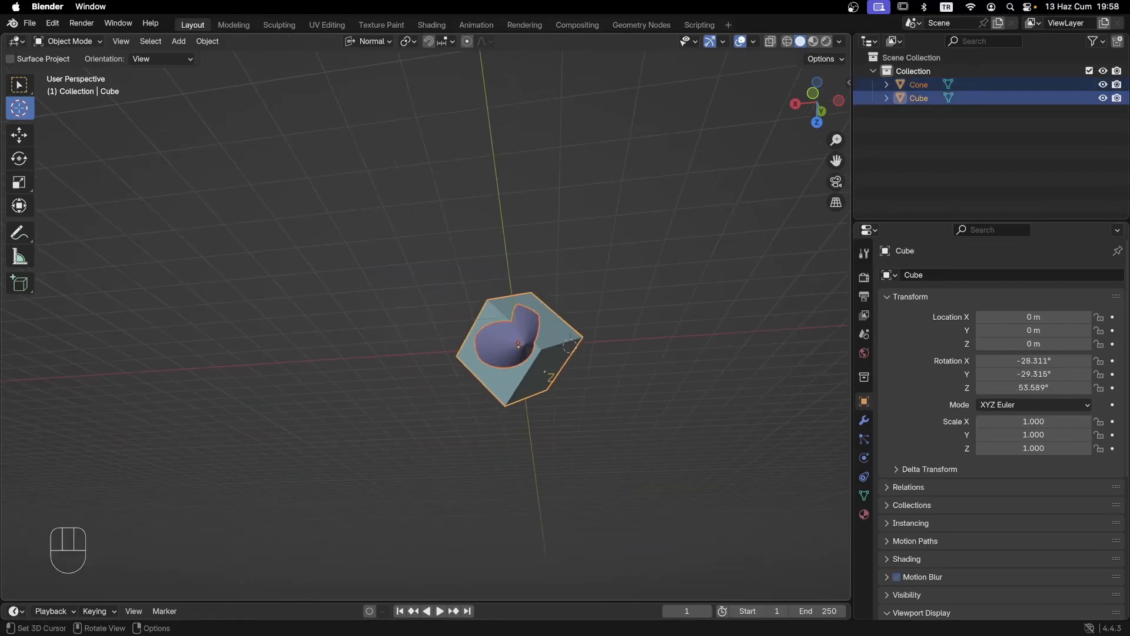
pyautogui.press('s')
pyautogui.press('Escape')
pyautogui.press('Escape')
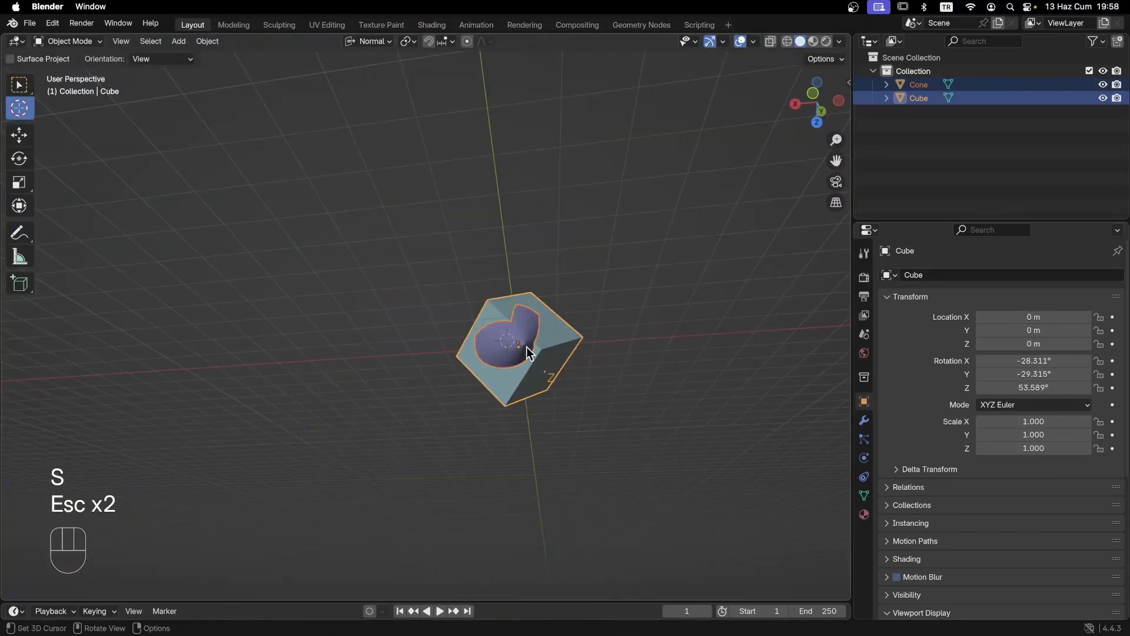
# Step: Delete the cone that was added on the cube
pyautogui.click(927, 86)
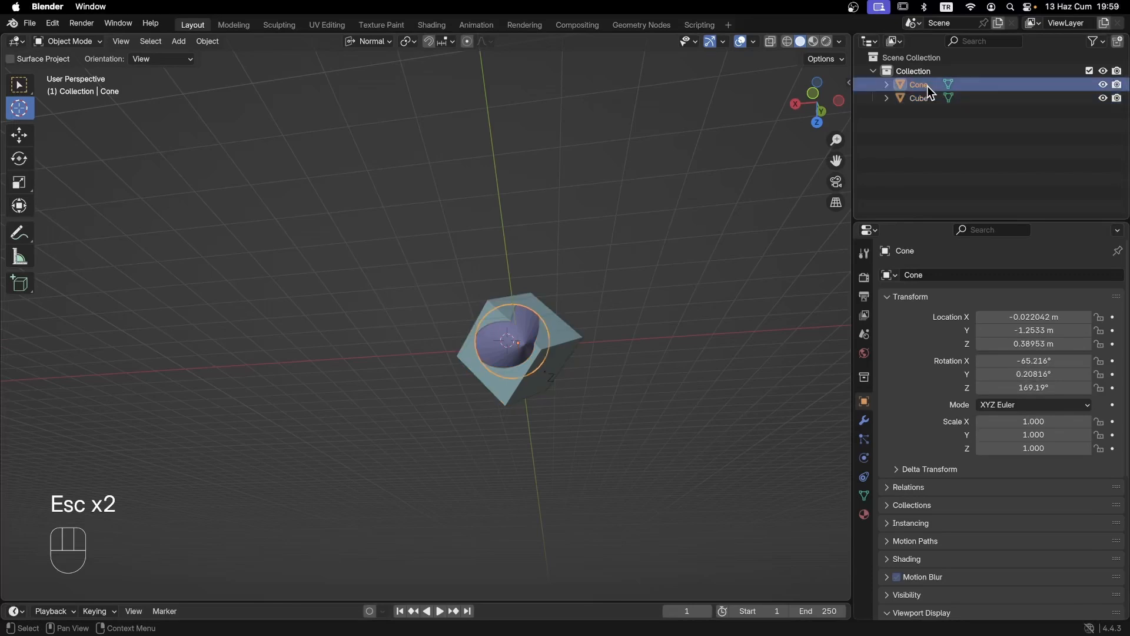
pyautogui.press('Delete')
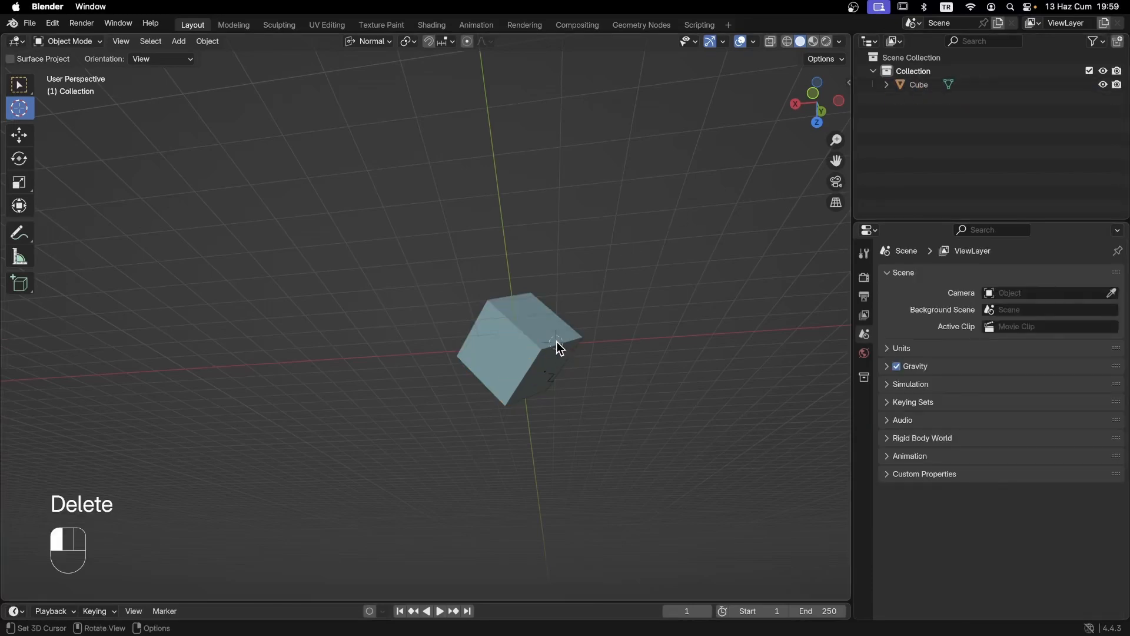
# Step: Select the cube and scale it uniformly by 5
pyautogui.rightClick(522, 324)
pyautogui.click(521, 312)
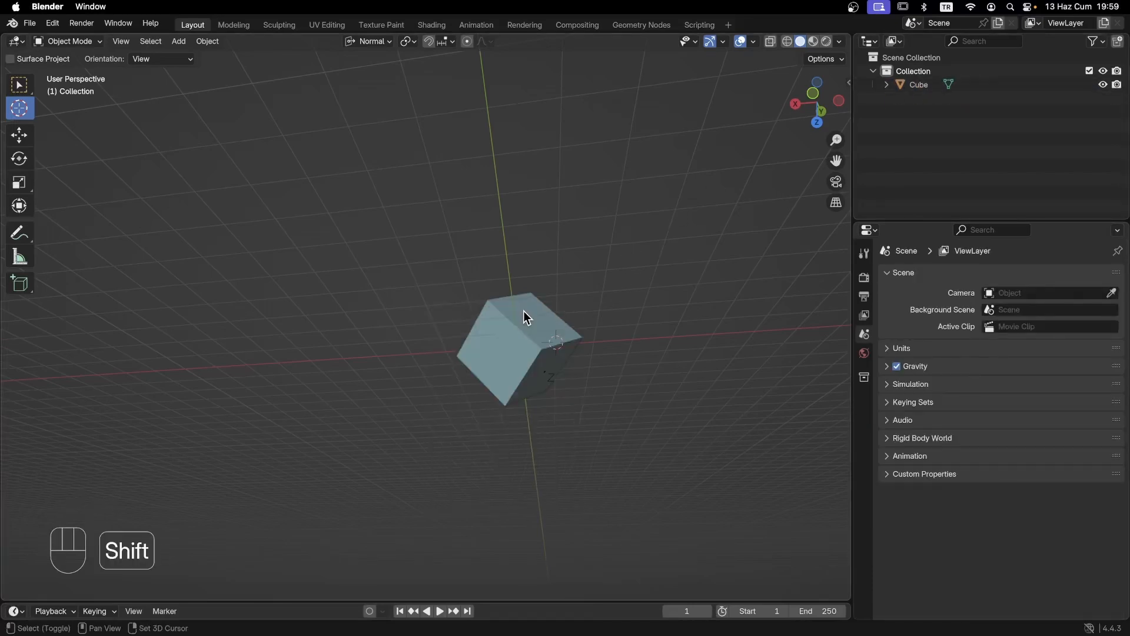
pyautogui.keyDown('shift'); pyautogui.click(524, 310); pyautogui.keyUp('shift')
pyautogui.press('s')
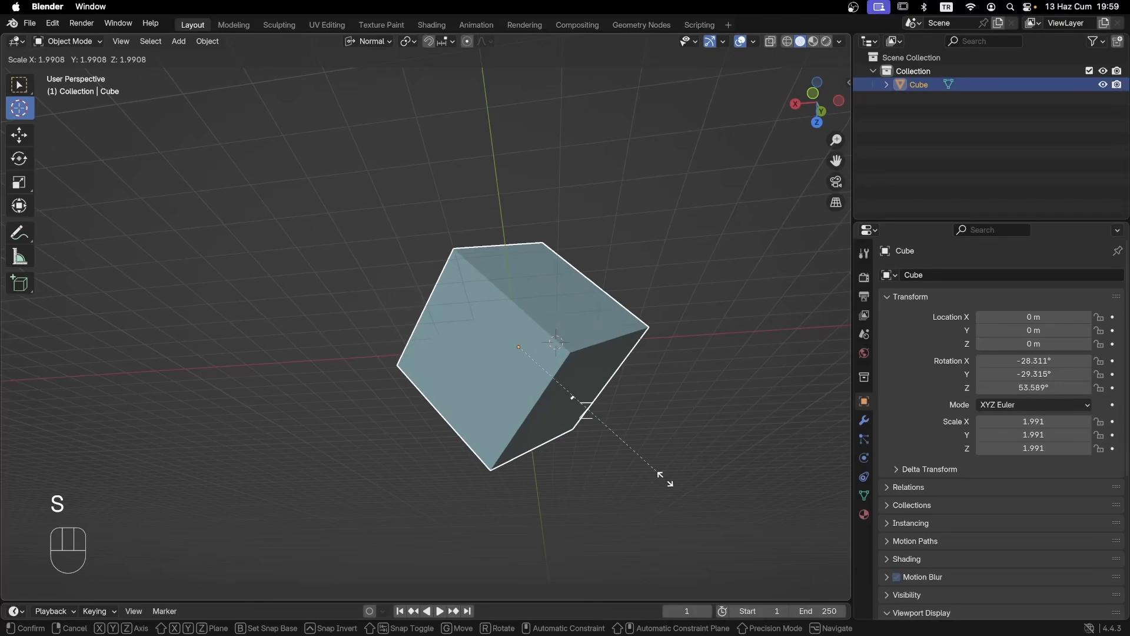
pyautogui.press('KP_5')
pyautogui.press('Return')
pyautogui.scroll(-4, 451, 423)
pyautogui.keyDown('shift'); pyautogui.moveTo(473, 368); pyautogui.dragTo(431, 365, button='middle'); pyautogui.keyUp('shift')
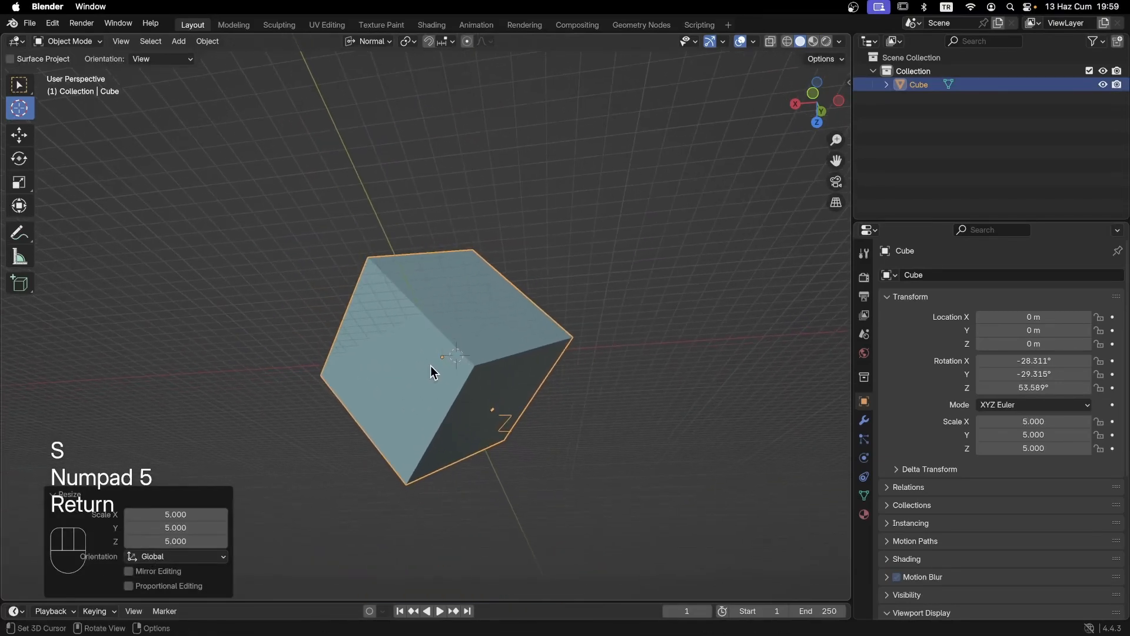
# Step: Using the Cursor tool, place the 3D cursor on two adjacent faces of the enlarged cube and add a cone at each position
pyautogui.scroll(2, 429, 360)
pyautogui.click(405, 352)
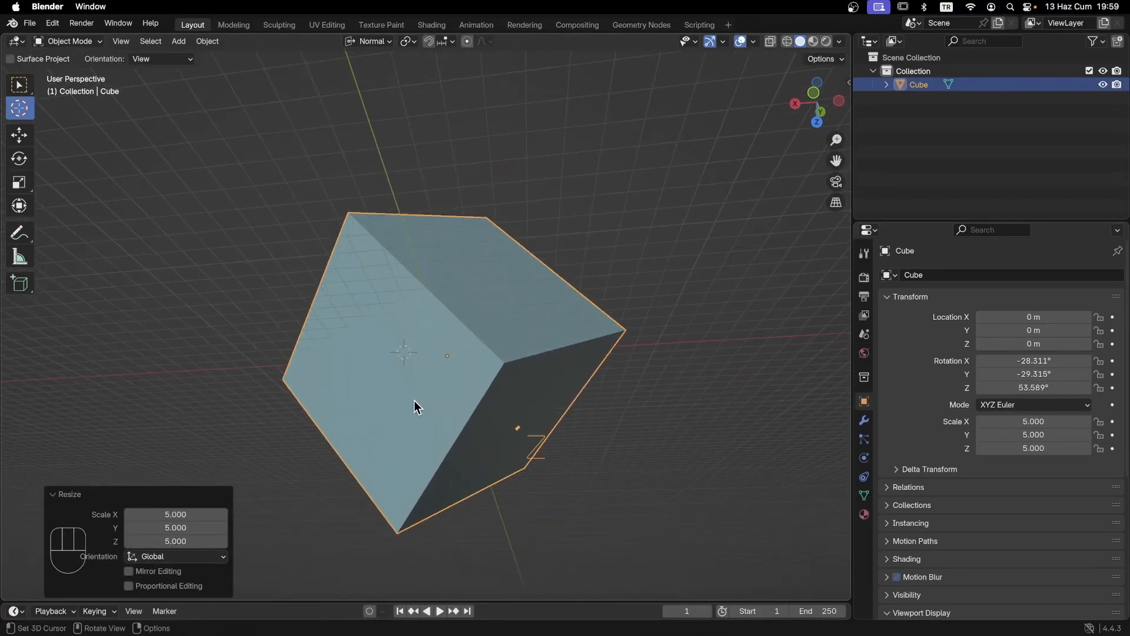
pyautogui.hotkey('shift', 'q')
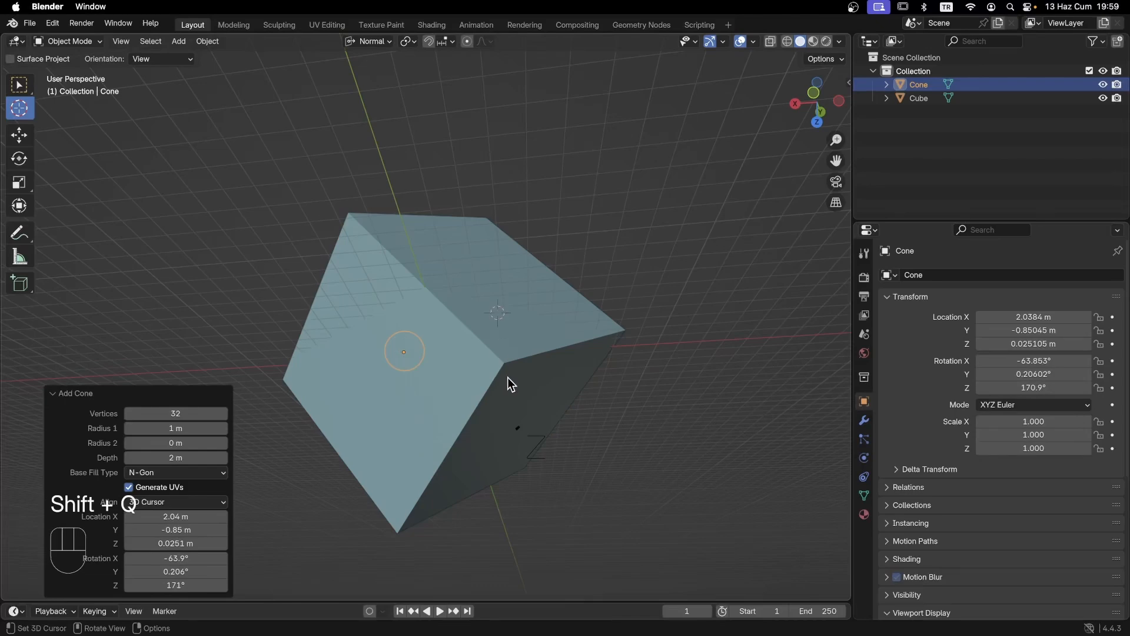
pyautogui.hotkey('shift', 'q')
pyautogui.moveTo(507, 384); pyautogui.dragTo(441, 339, button='middle')
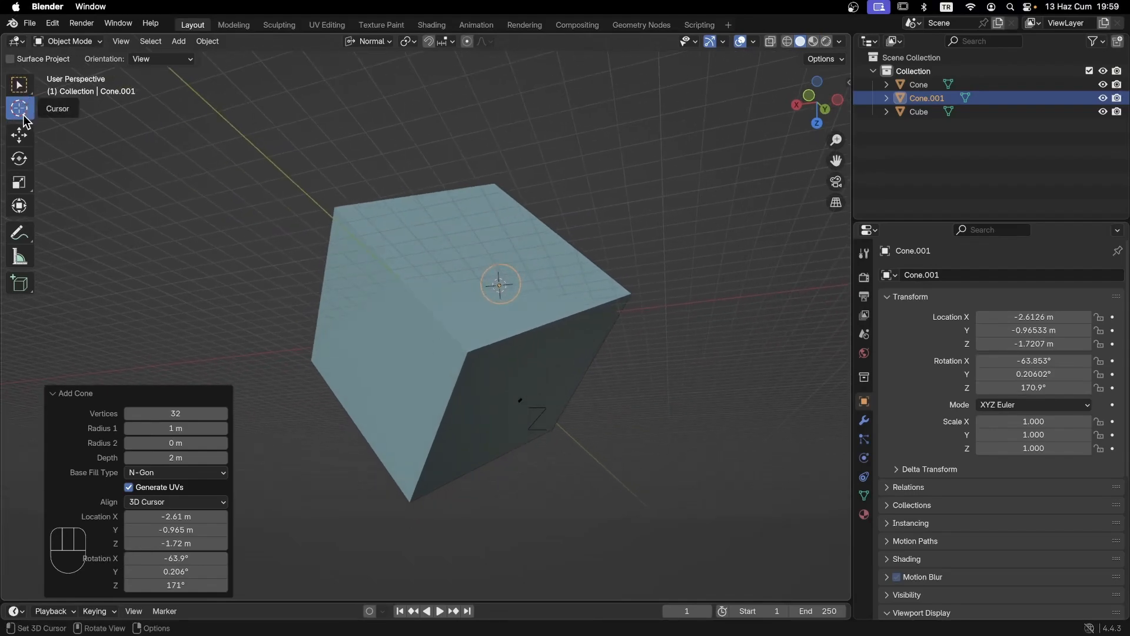
# Step: Switch to the selection tool, reposition the 3D cursor on the cube's left-hand face and add a cone there
pyautogui.click(20, 85)
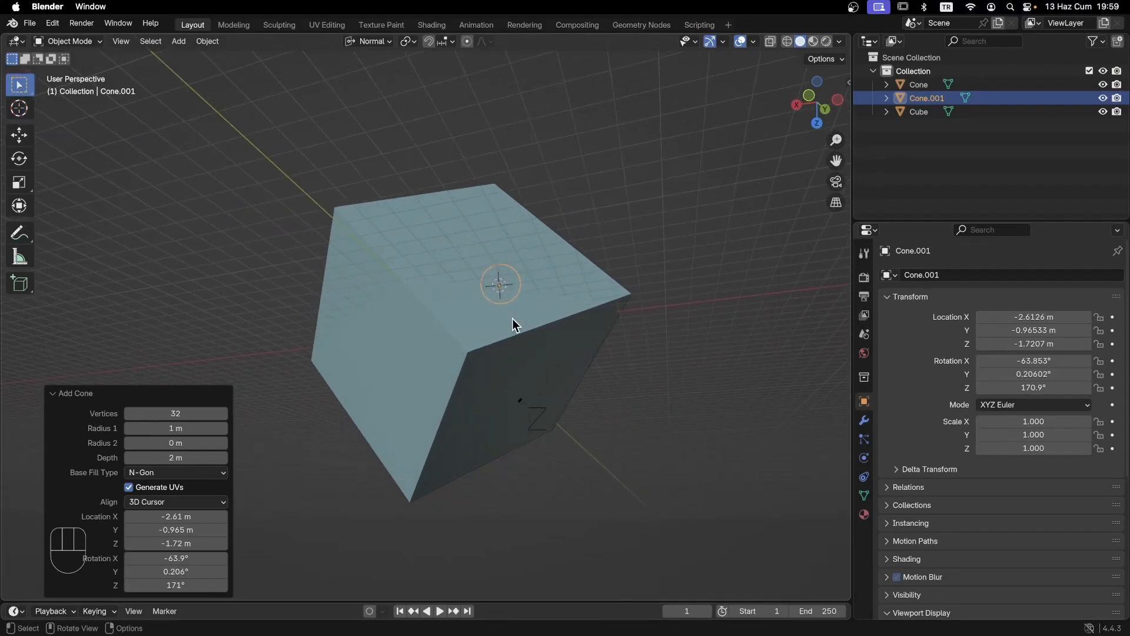
pyautogui.press('shift')
pyautogui.keyDown('shift'); pyautogui.rightClick(395, 333); pyautogui.keyUp('shift')
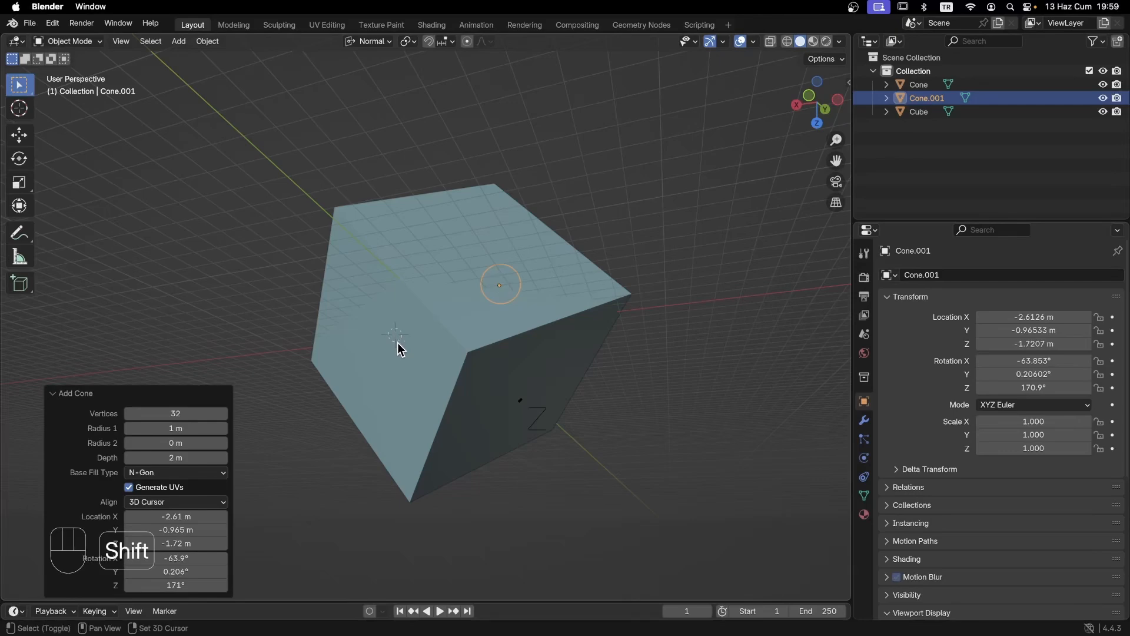
pyautogui.moveTo(397, 343); pyautogui.dragTo(419, 356, button='middle')
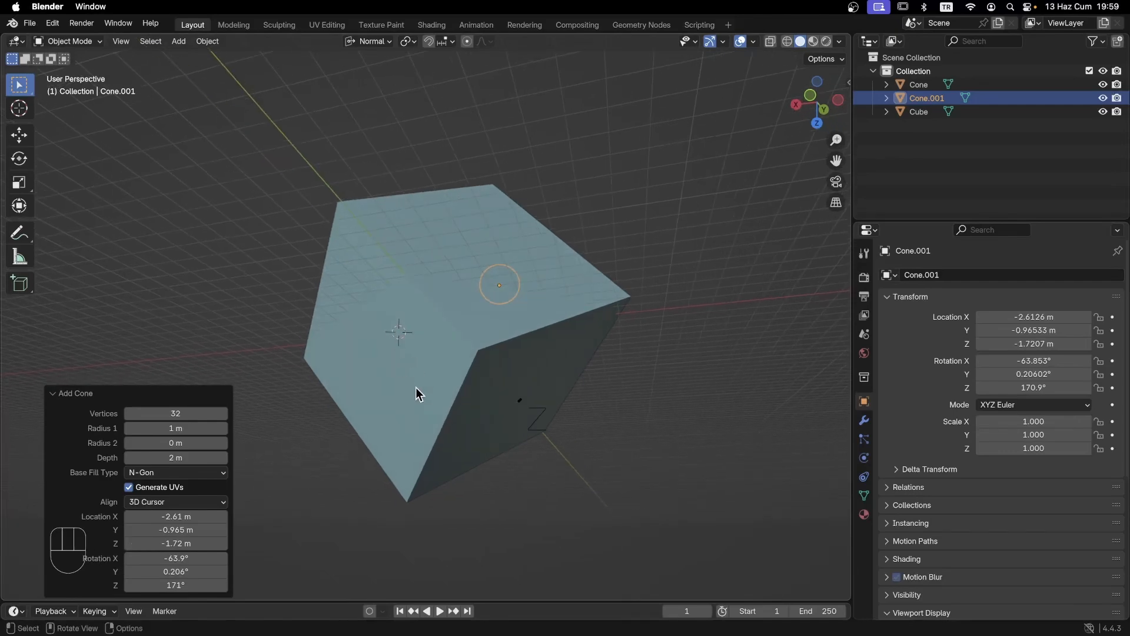
pyautogui.hotkey('shift', 'q')
pyautogui.moveTo(411, 408); pyautogui.dragTo(434, 406, button='middle')
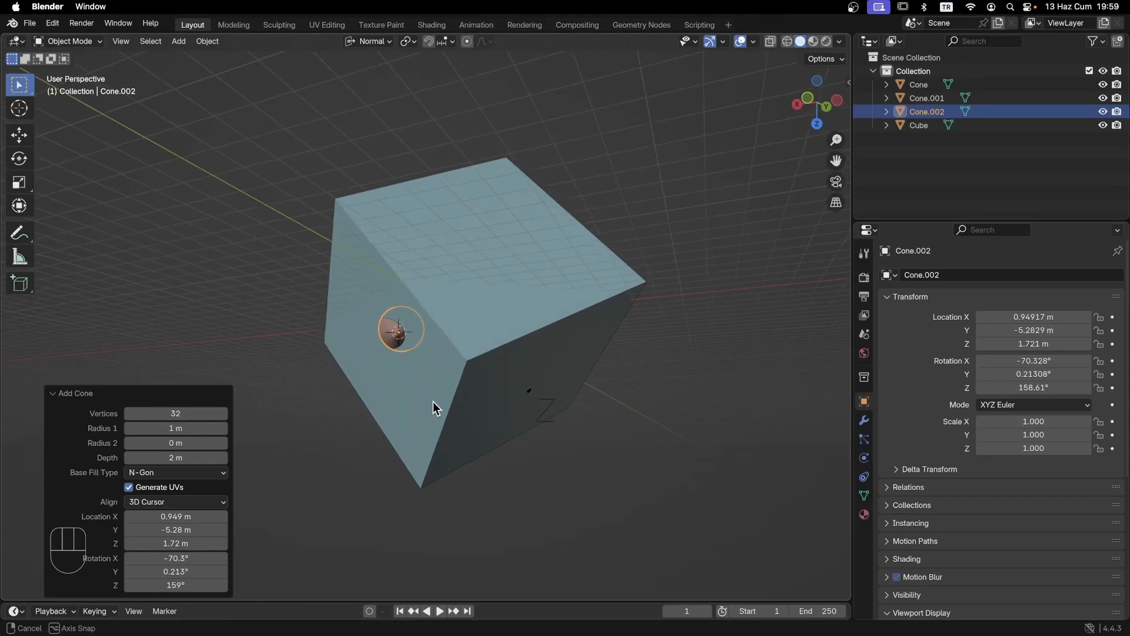
pyautogui.scroll(4, 495, 298)
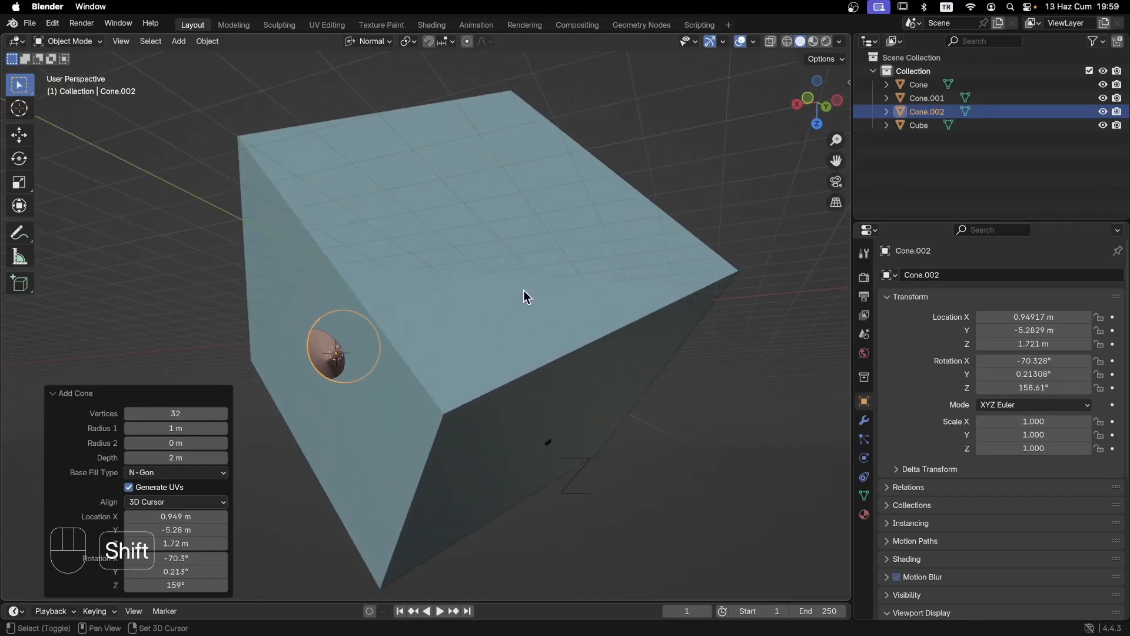
# Step: Move the 3D cursor to the near part of the cube's large upper face and add a cone there
pyautogui.keyDown('shift'); pyautogui.rightClick(521, 294); pyautogui.keyUp('shift')
pyautogui.hotkey('shift', 'q')
pyautogui.moveTo(523, 326); pyautogui.dragTo(523, 323, button='middle')
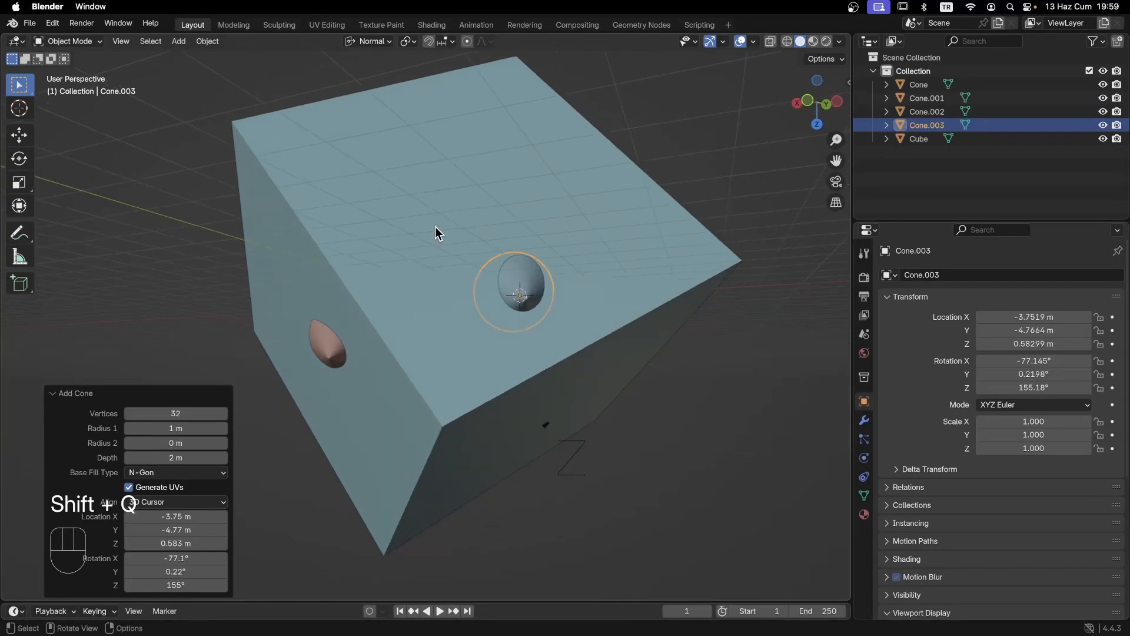
# Step: Add a cone at a 3D cursor placed near the upper face's far corner and inspect the cones in orthographic view
pyautogui.keyDown('shift'); pyautogui.rightClick(507, 81); pyautogui.keyUp('shift')
pyautogui.hotkey('shift', 'q')
pyautogui.moveTo(525, 126); pyautogui.dragTo(664, 483, button='middle')
pyautogui.press('KP_5')
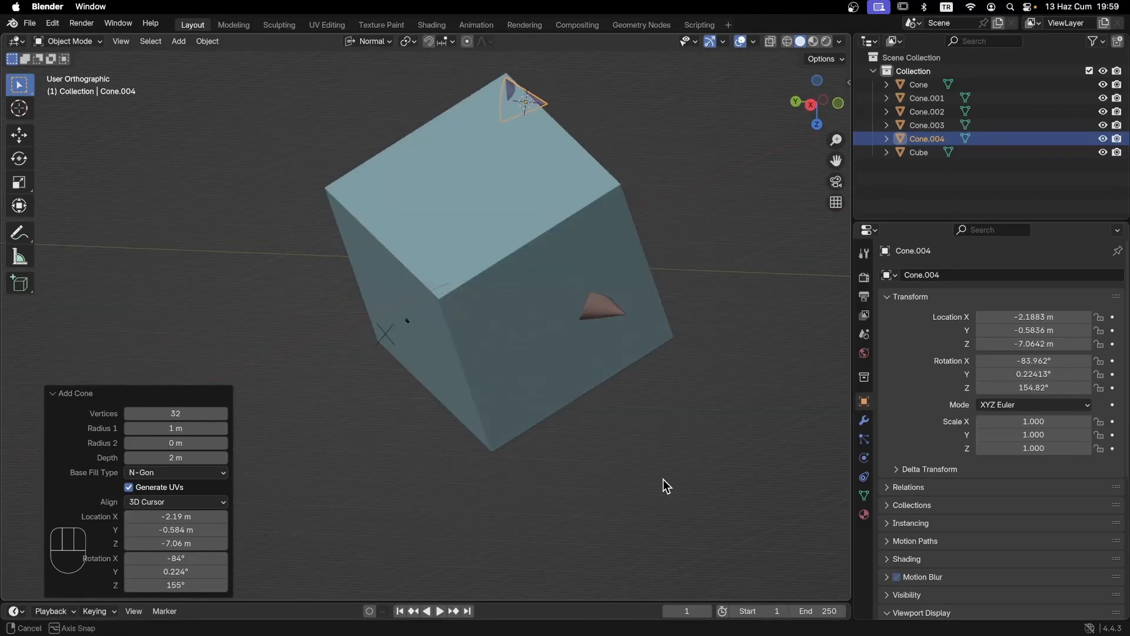
pyautogui.moveTo(803, 329); pyautogui.dragTo(427, 243, button='middle')
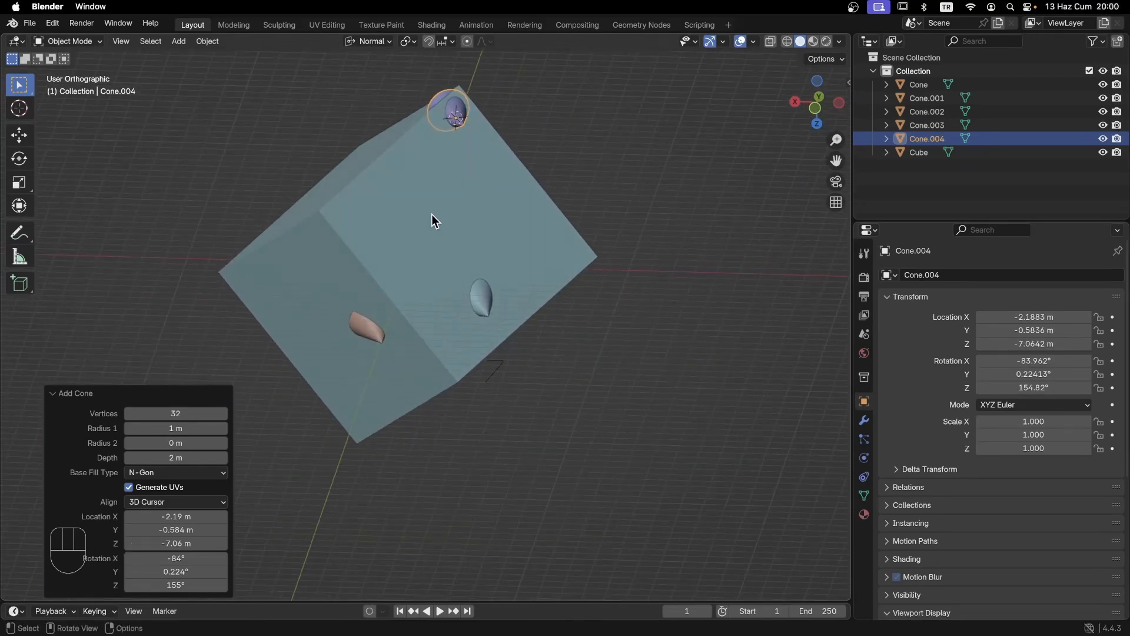
# Step: In orthographic view, place the 3D cursor on the face between the existing cones and add another cone
pyautogui.keyDown('shift'); pyautogui.rightClick(423, 197); pyautogui.keyUp('shift')
pyautogui.hotkey('shift', 'q')
pyautogui.moveTo(448, 256); pyautogui.dragTo(502, 270, button='middle')
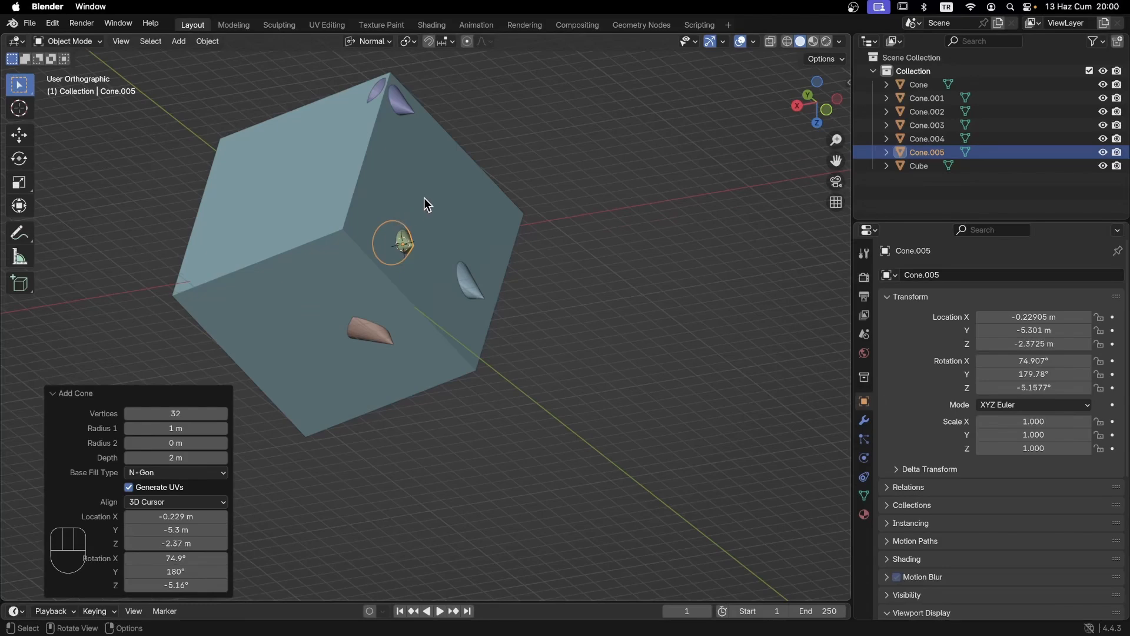
# Step: Return to perspective view and reposition the 3D cursor on two of the cube's faces beside the cones
pyautogui.press('KP_5')
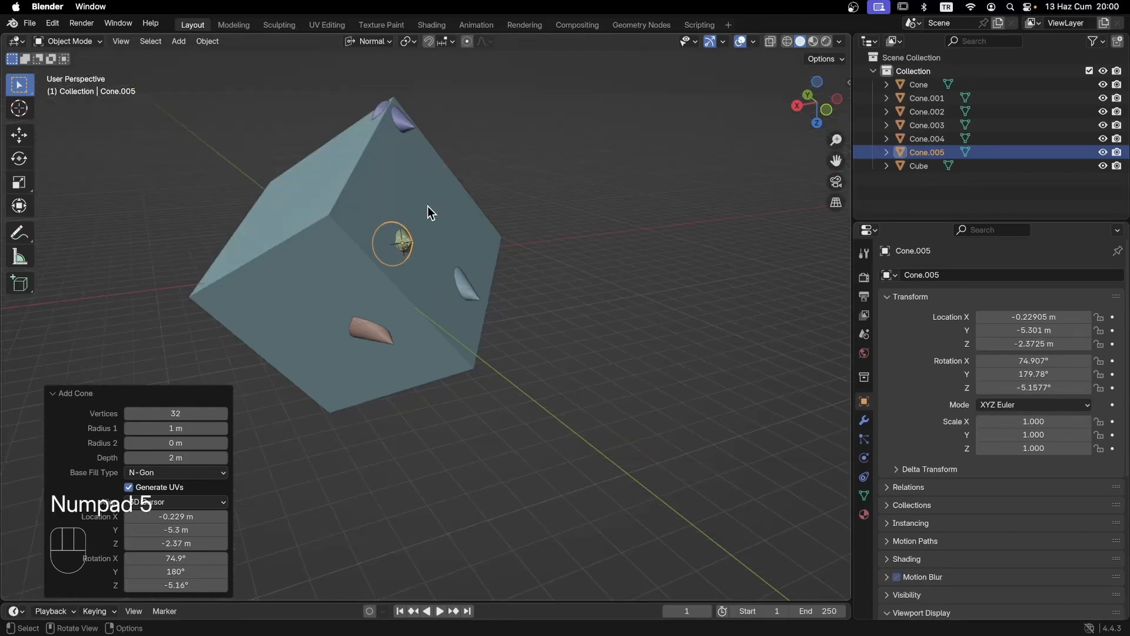
pyautogui.keyDown('shift'); pyautogui.rightClick(429, 204); pyautogui.keyUp('shift')
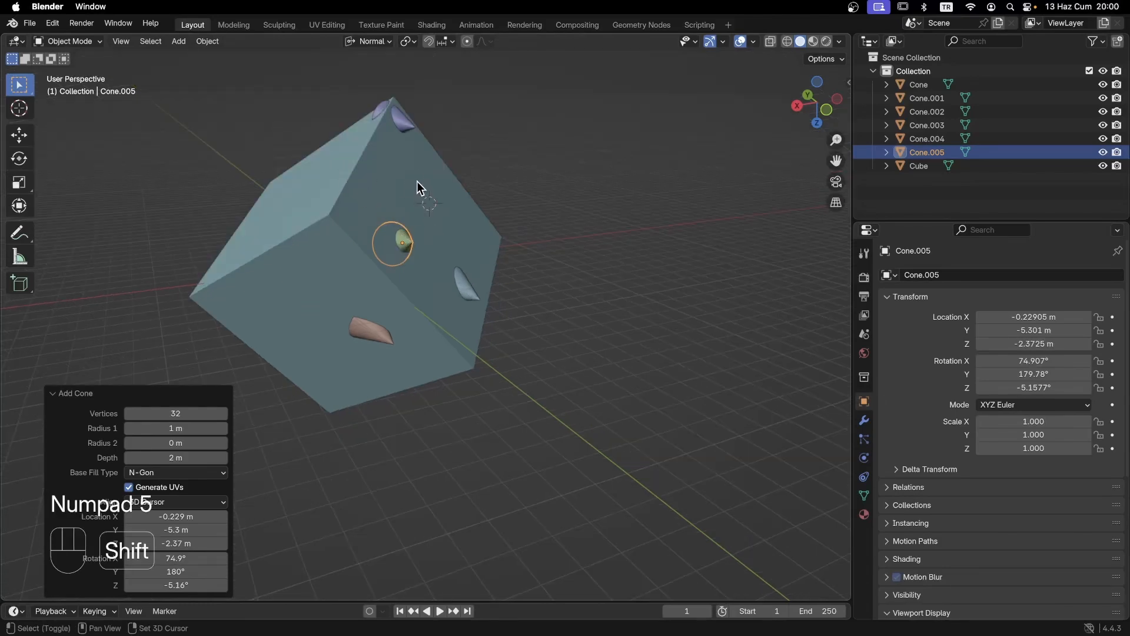
pyautogui.keyDown('shift'); pyautogui.rightClick(312, 321); pyautogui.keyUp('shift')
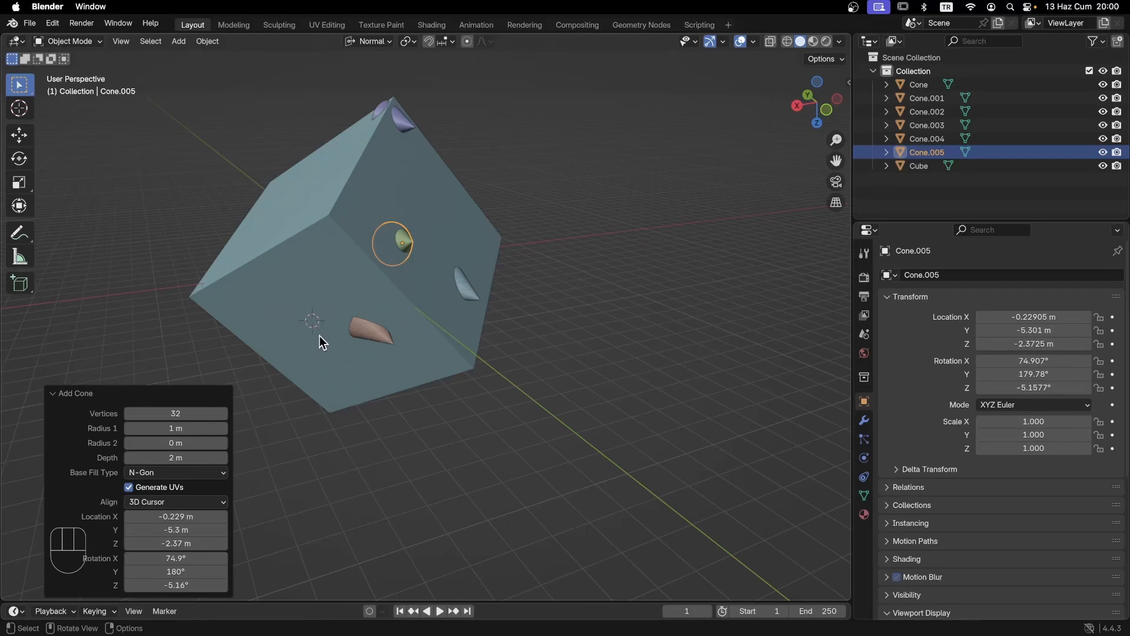
# Step: Reposition the 3D cursor across the cube's faces and set the Cursor tool's orientation to Geometry
pyautogui.keyDown('shift'); pyautogui.moveTo(384, 257); pyautogui.dragTo(435, 242, button='right'); pyautogui.keyUp('shift')
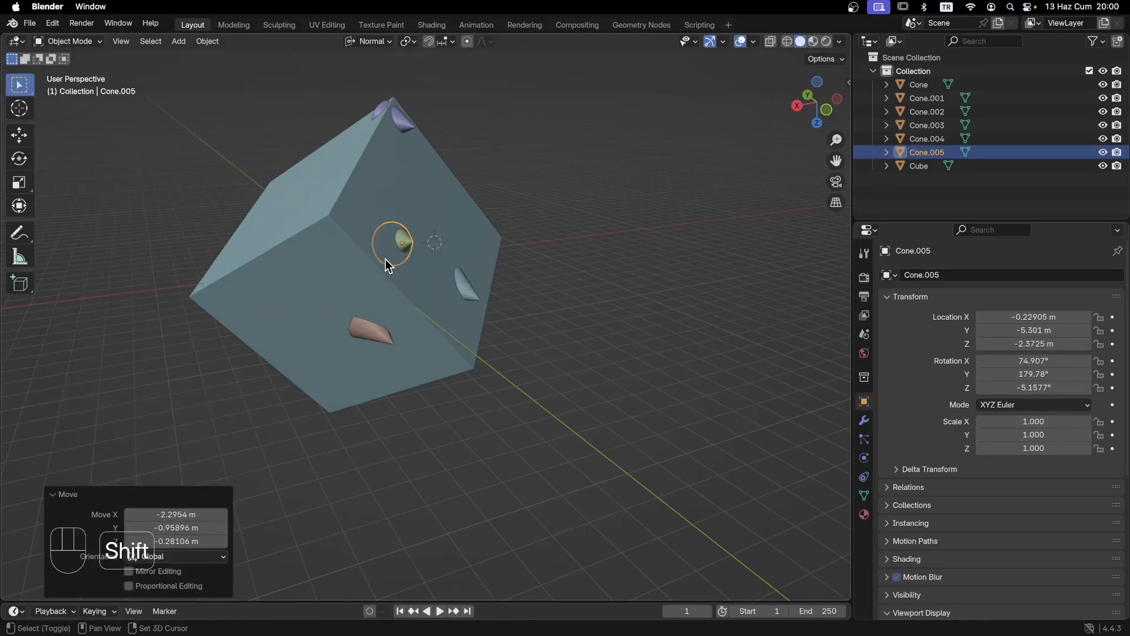
pyautogui.moveTo(512, 259); pyautogui.dragTo(544, 265, button='middle')
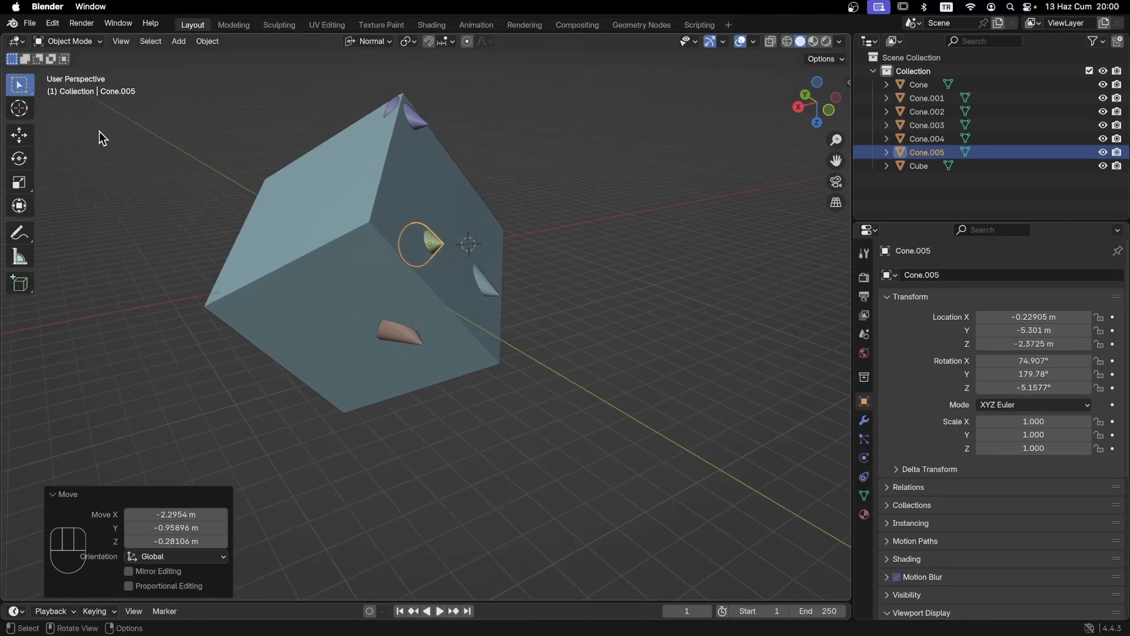
pyautogui.click(19, 109)
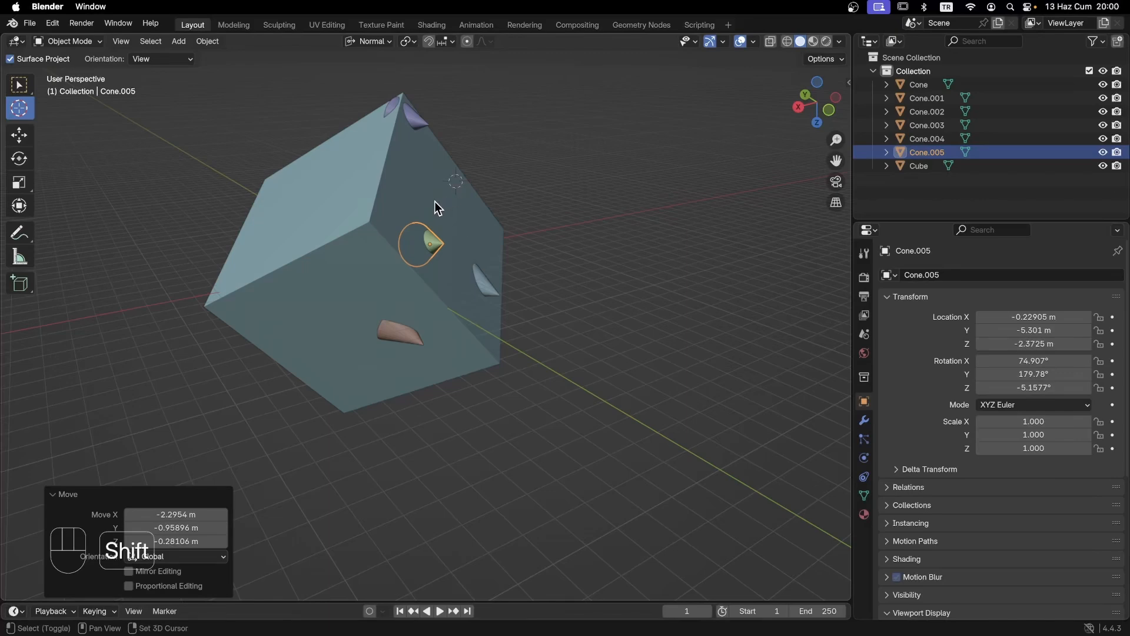
pyautogui.moveTo(434, 201); pyautogui.dragTo(323, 206)
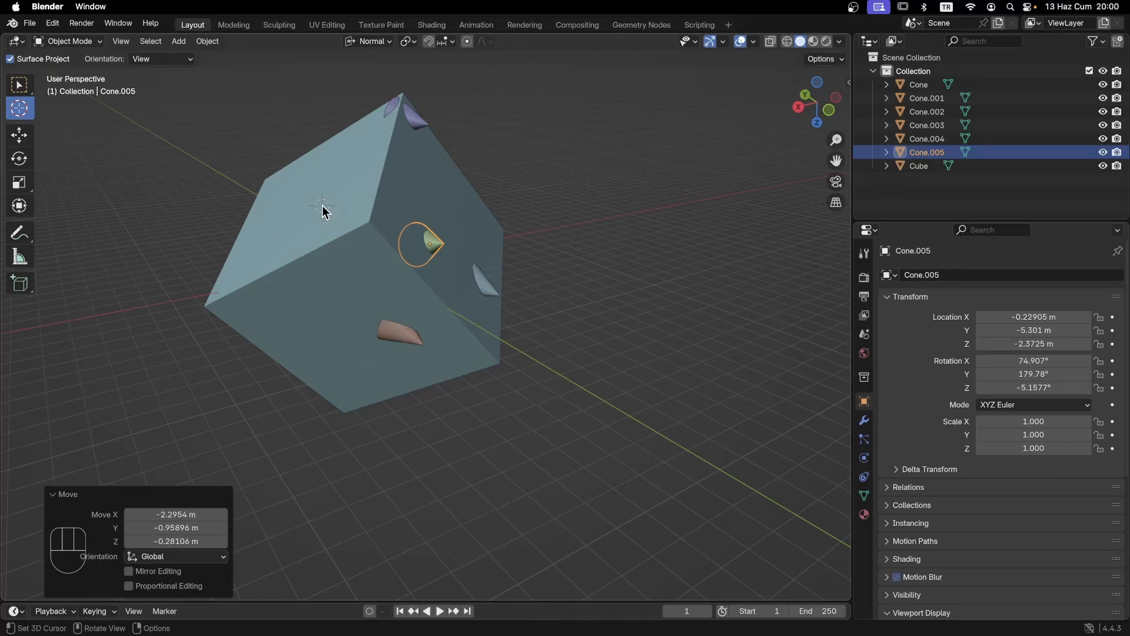
pyautogui.click(154, 58)
pyautogui.click(160, 122)
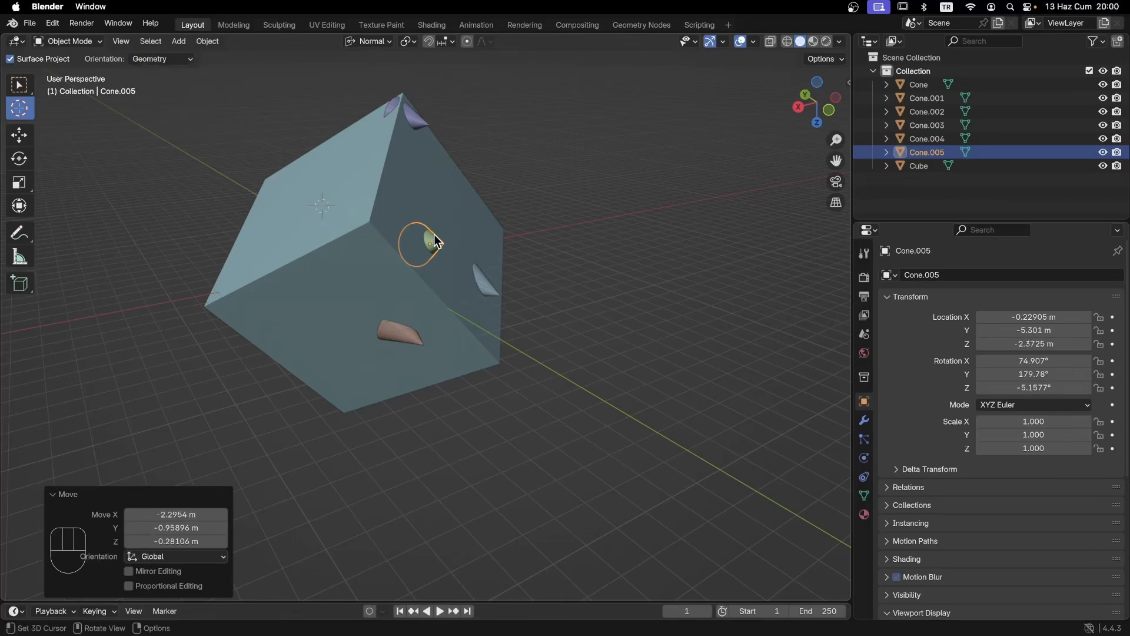
# Step: Place the 3D cursor on each of the cube's three visible faces in turn and add a cone at each spot
pyautogui.click(437, 197)
pyautogui.hotkey('shift', 'q')
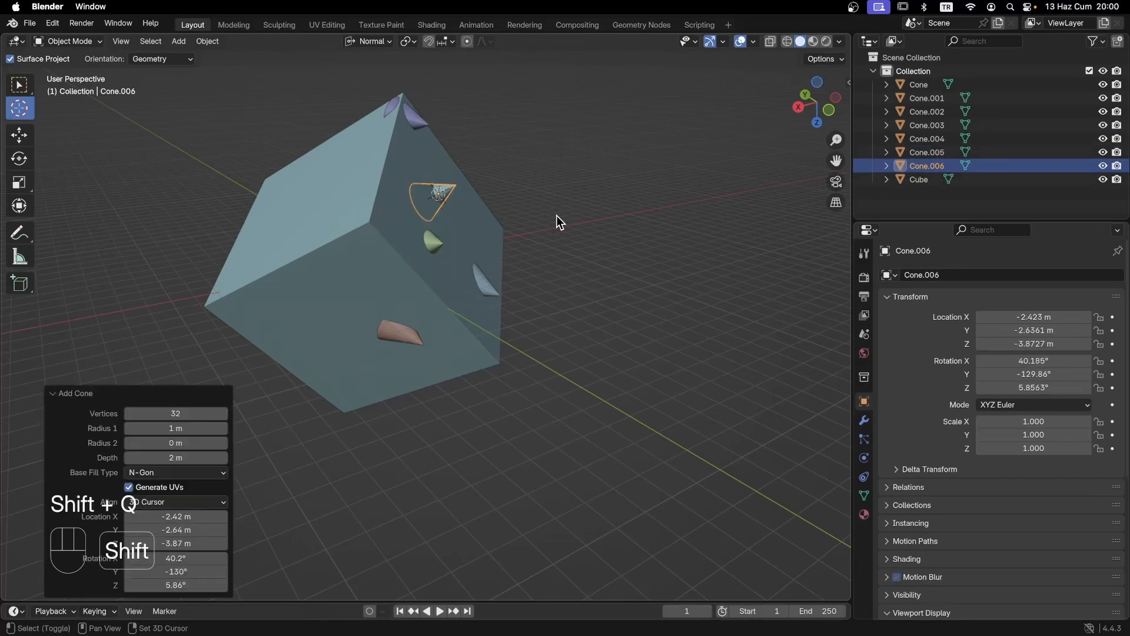
pyautogui.click(331, 203)
pyautogui.hotkey('shift', 'q')
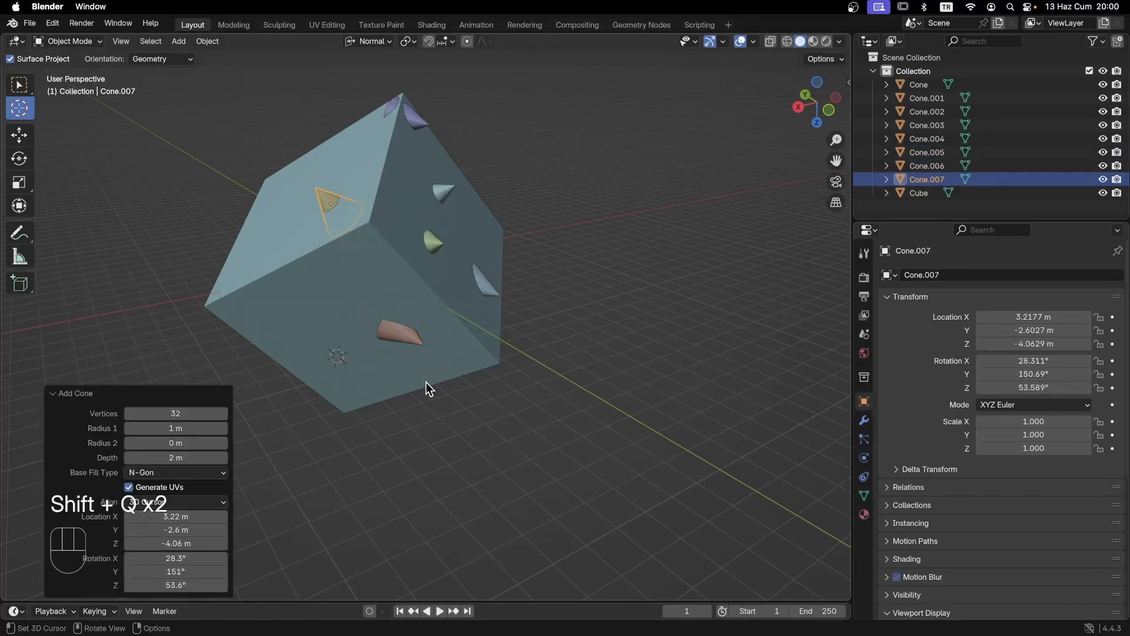
pyautogui.hotkey('shift', 'q')
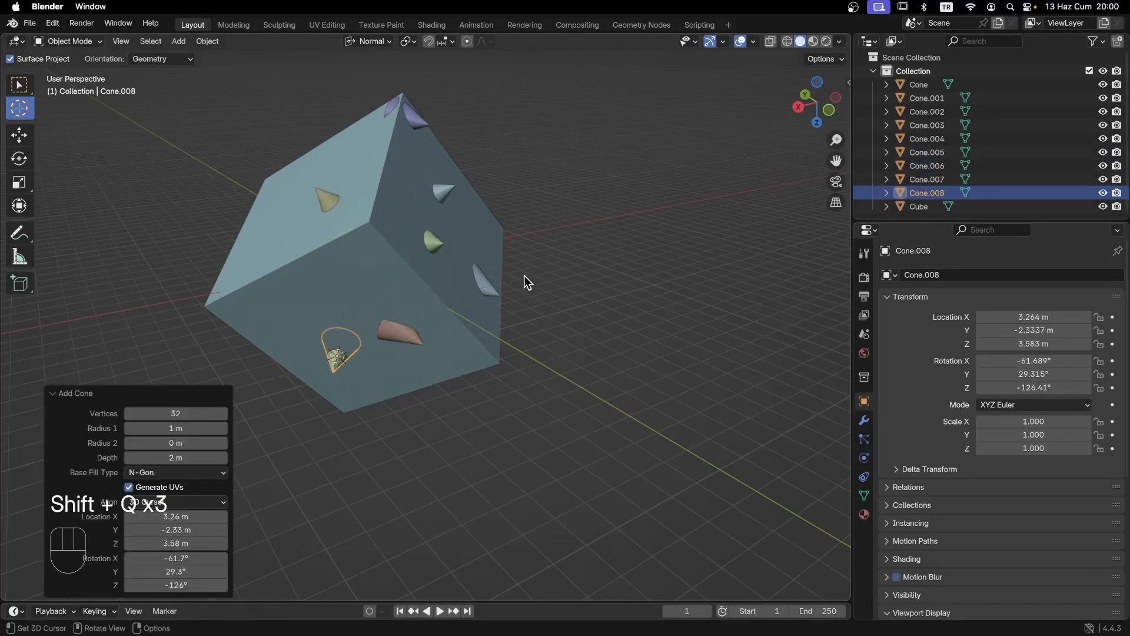
pyautogui.hscroll(5, 631, 274)
pyautogui.hscroll(-5, 587, 296)
pyautogui.keyDown('shift'); pyautogui.hscroll(-3, 569, 313); pyautogui.keyUp('shift')
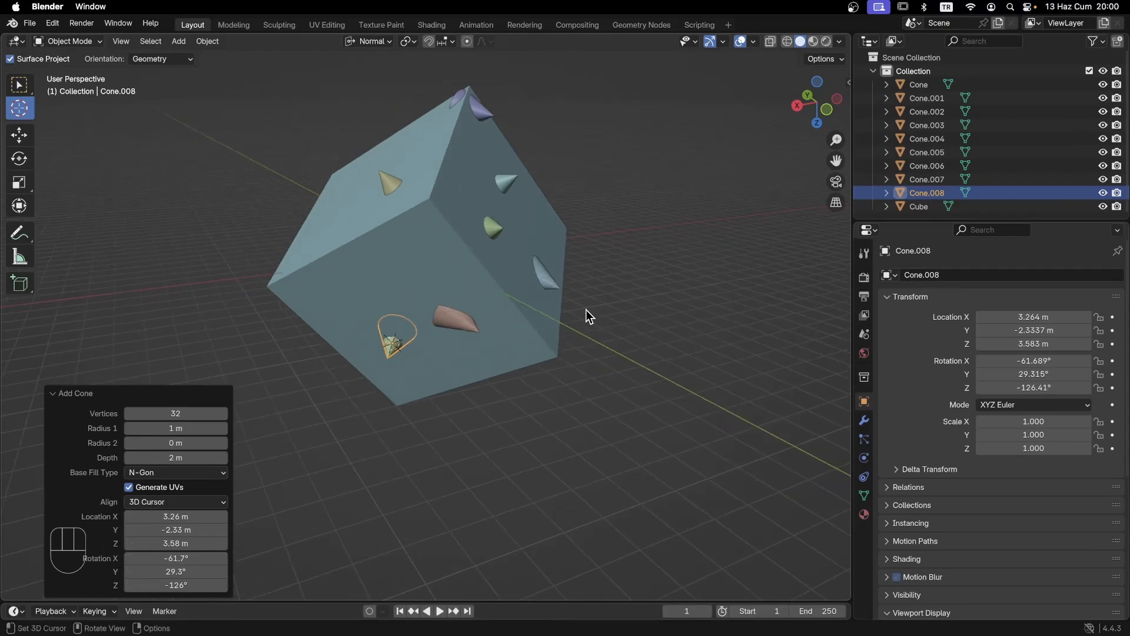
pyautogui.hscroll(1, 584, 310)
pyautogui.keyDown('shift'); pyautogui.scroll(1, 590, 294); pyautogui.keyUp('shift')
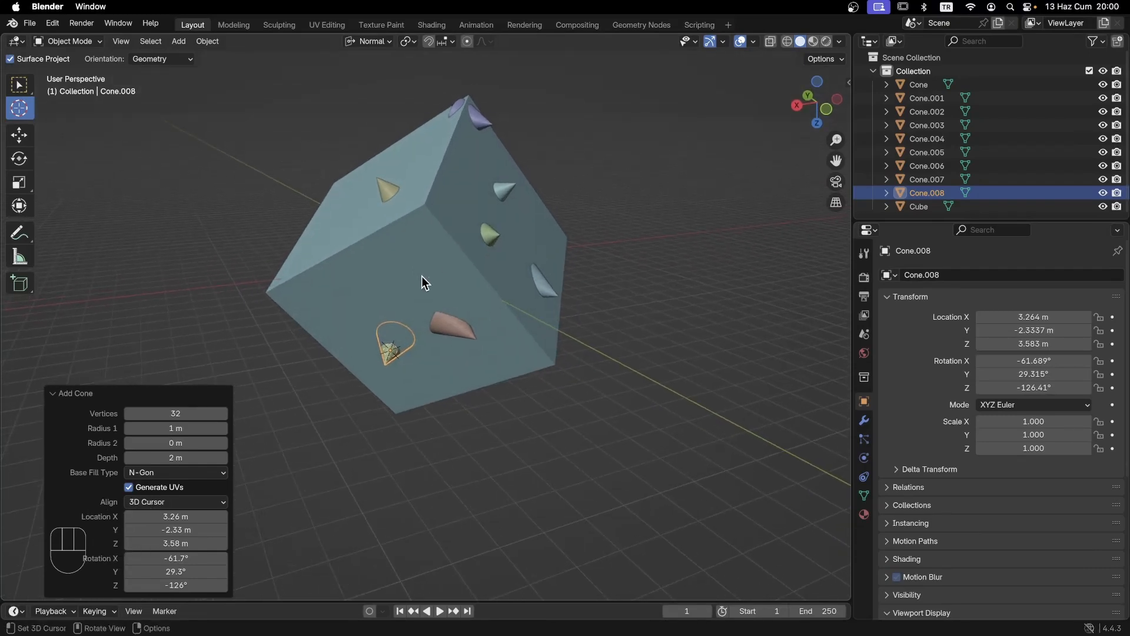
pyautogui.keyDown('shift'); pyautogui.moveTo(562, 185); pyautogui.dragTo(560, 218, button='middle'); pyautogui.keyUp('shift')
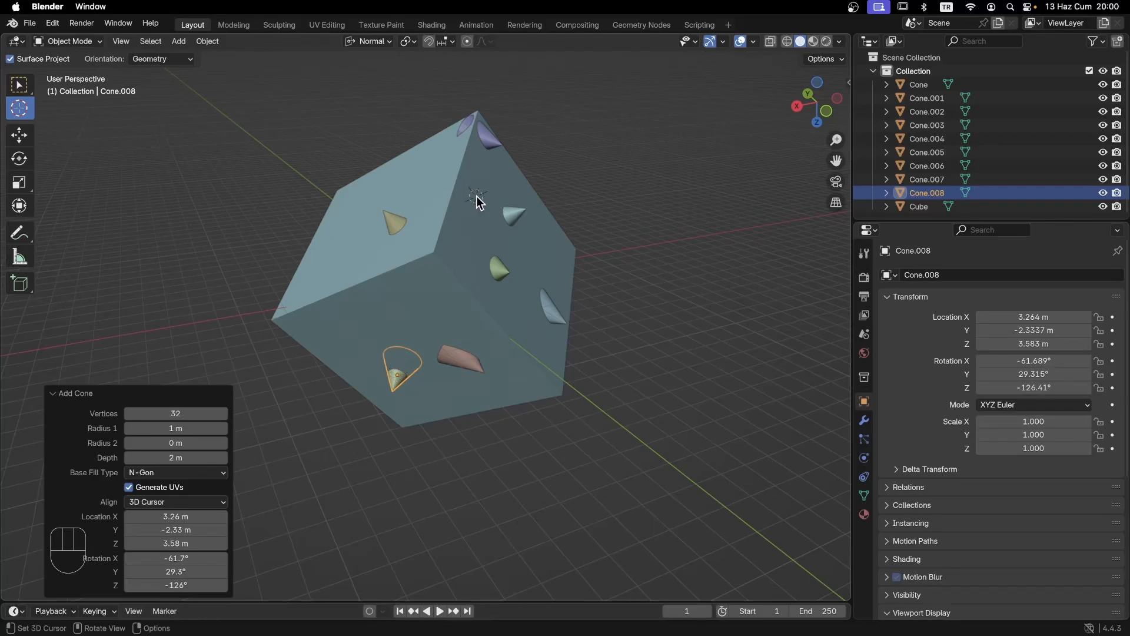
# Step: Place the 3D cursor near the outer corner of the cube's lightest face and add a cone there
pyautogui.click(422, 309)
pyautogui.click(430, 201)
pyautogui.hotkey('shift', 'q')
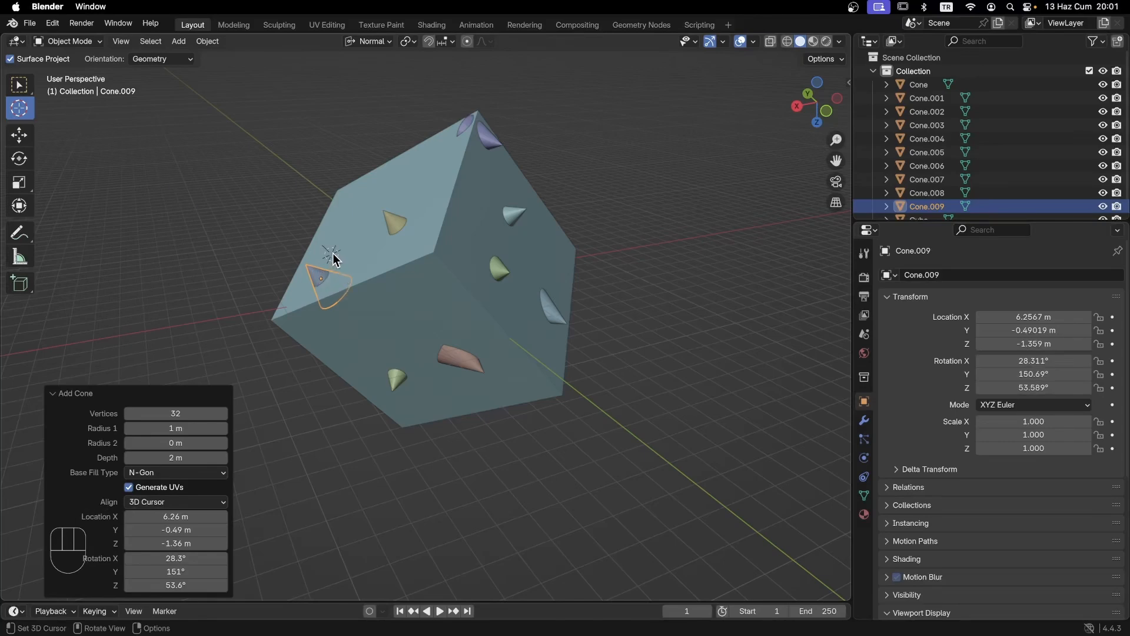
# Step: Slide the 3D cursor from the cube's lightest face onto the adjacent darker face twice, adding a cone at each end point
pyautogui.moveTo(333, 253); pyautogui.dragTo(545, 261)
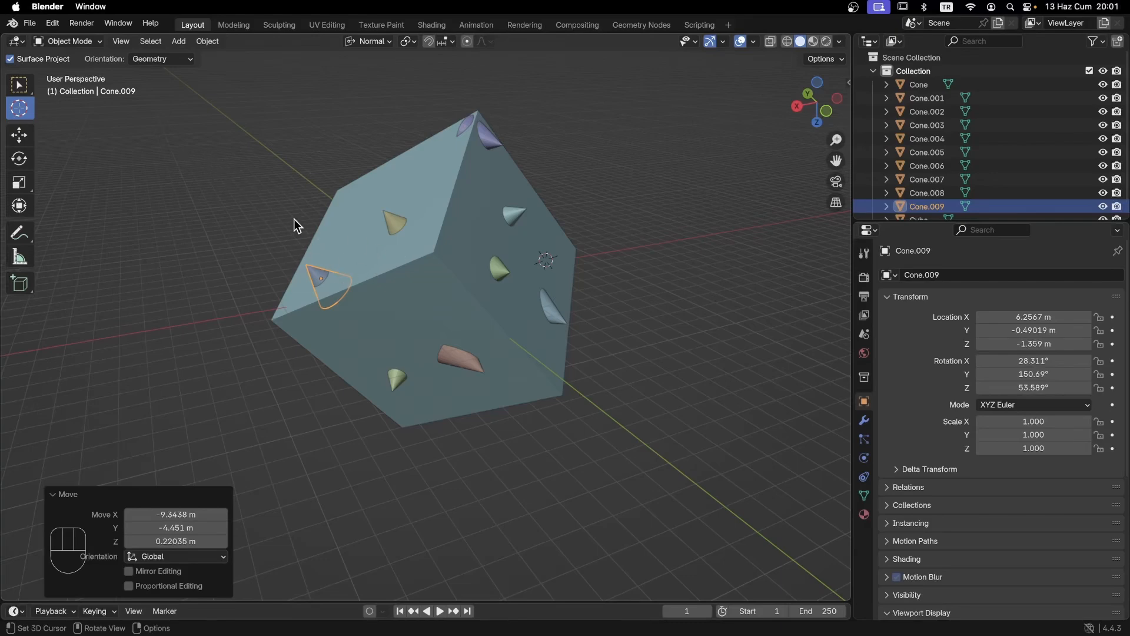
pyautogui.hotkey('shift', 'q')
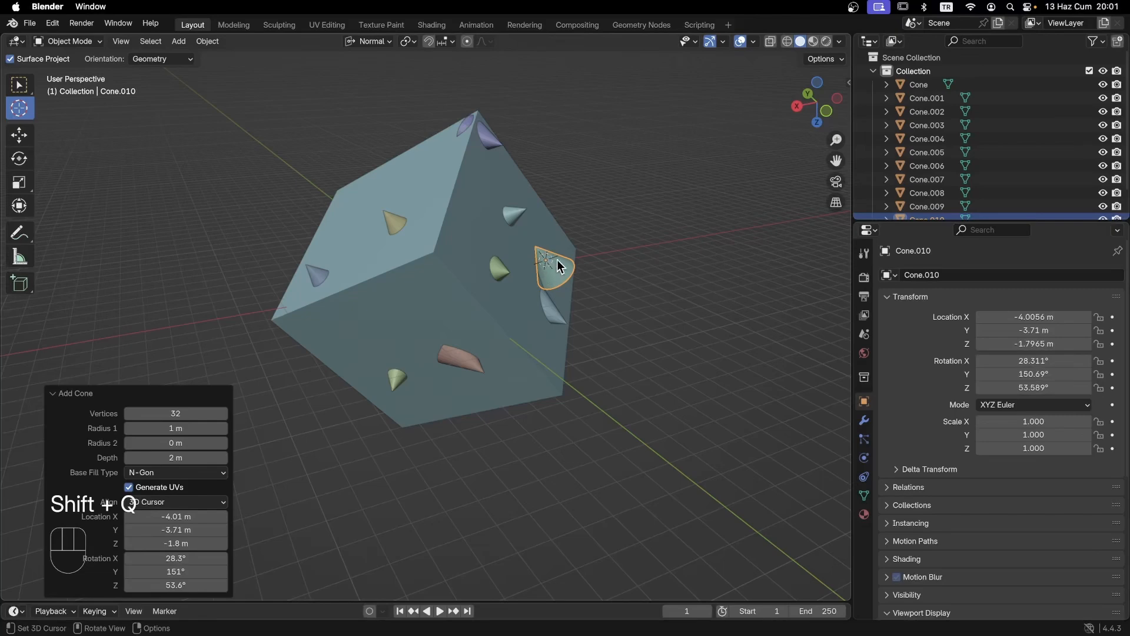
pyautogui.scroll(3, 493, 252)
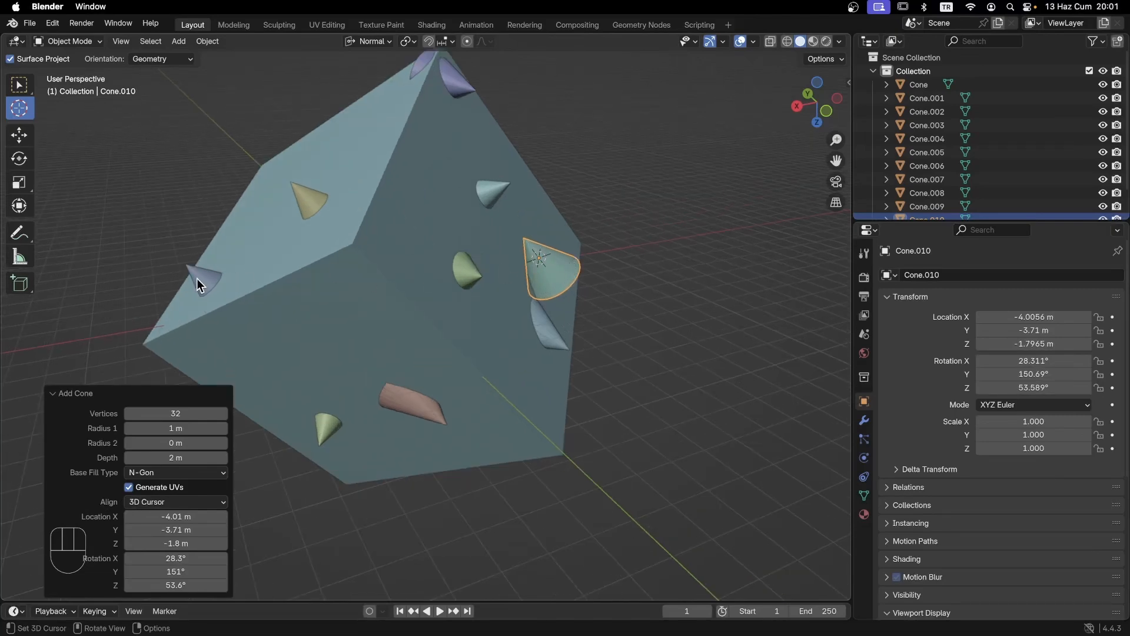
pyautogui.click(224, 253)
pyautogui.keyDown('shift'); pyautogui.moveTo(225, 253); pyautogui.dragTo(402, 228, button='right'); pyautogui.keyUp('shift')
pyautogui.hotkey('shift', 'q')
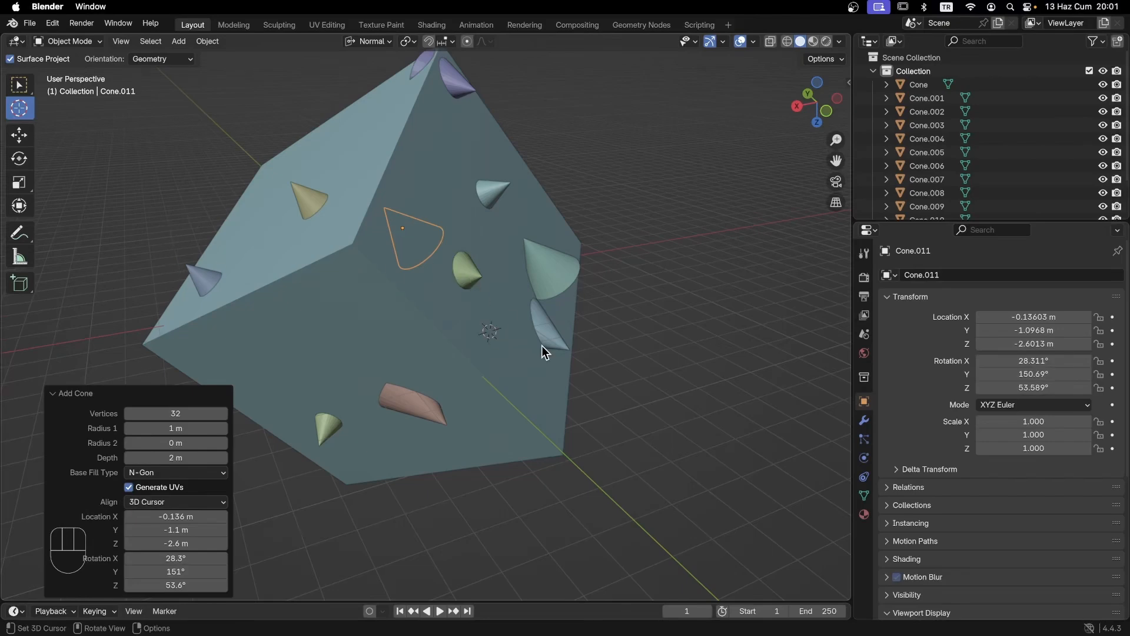
# Step: Place the 3D cursor directly on the darker face, between the existing green and red cones, and add a cone
pyautogui.keyDown('shift'); pyautogui.rightClick(489, 331); pyautogui.keyUp('shift')
pyautogui.hotkey('shift', 'q')
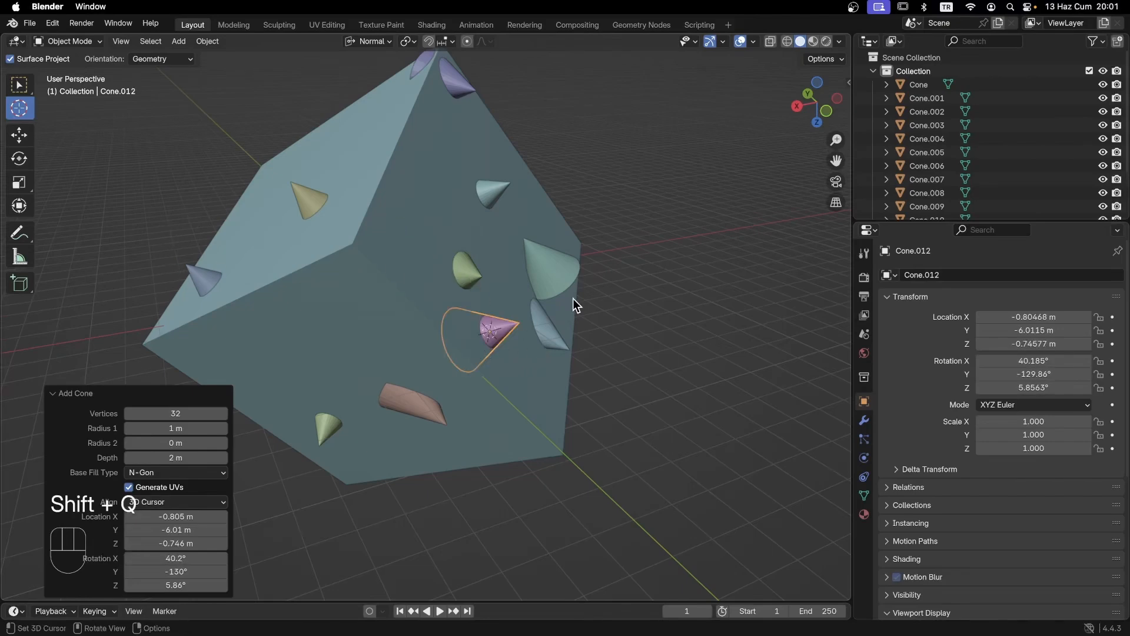
pyautogui.scroll(-3, 570, 299)
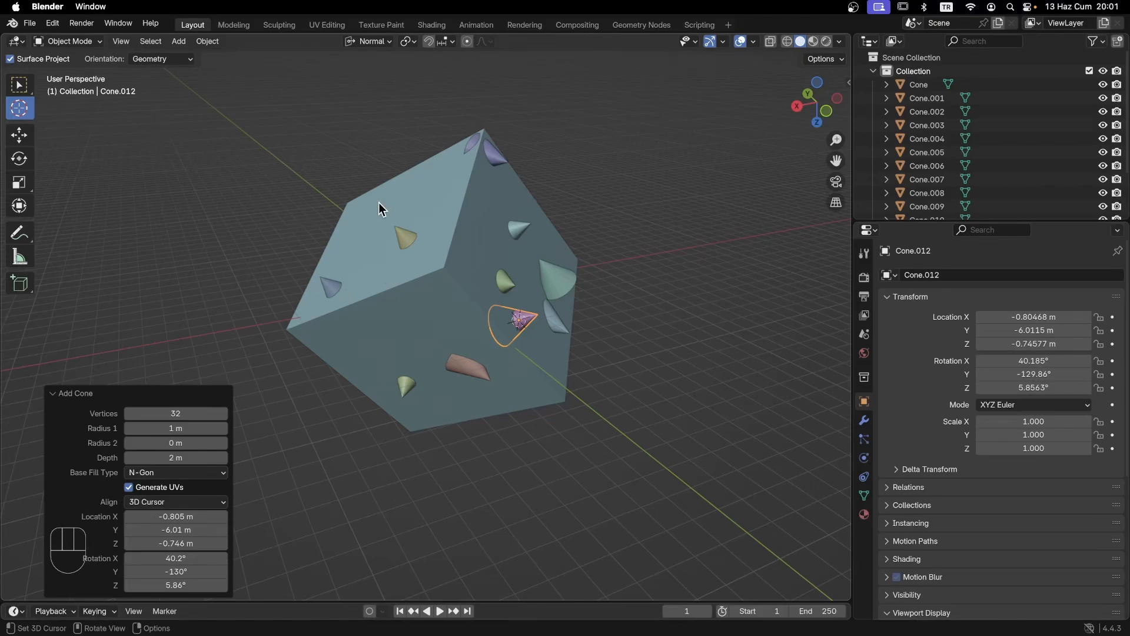
pyautogui.moveTo(379, 202); pyautogui.dragTo(554, 189, button='middle')
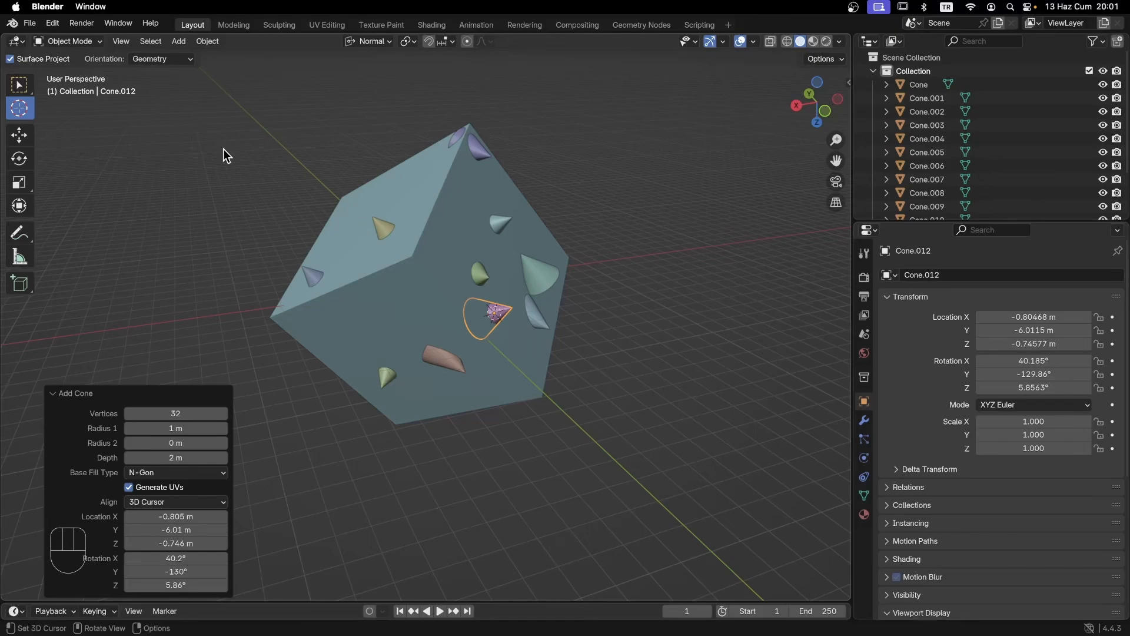
# Step: Select and delete the cube with all cones, and snap the 3D cursor to the world origin
pyautogui.click(18, 86)
pyautogui.moveTo(244, 136); pyautogui.dragTo(644, 458)
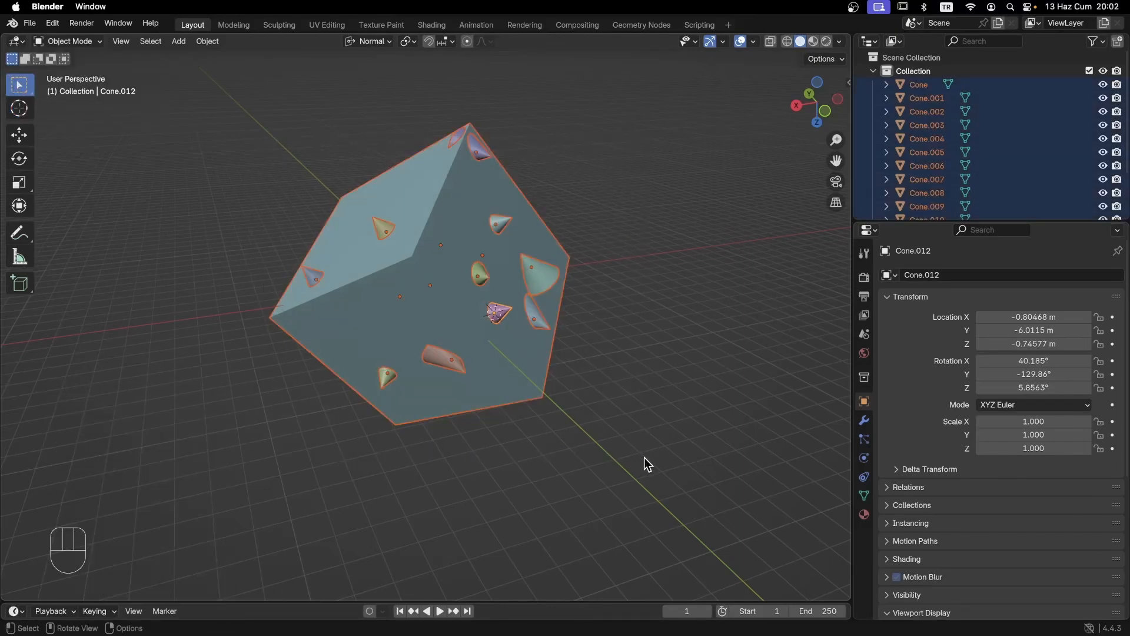
pyautogui.press('Delete')
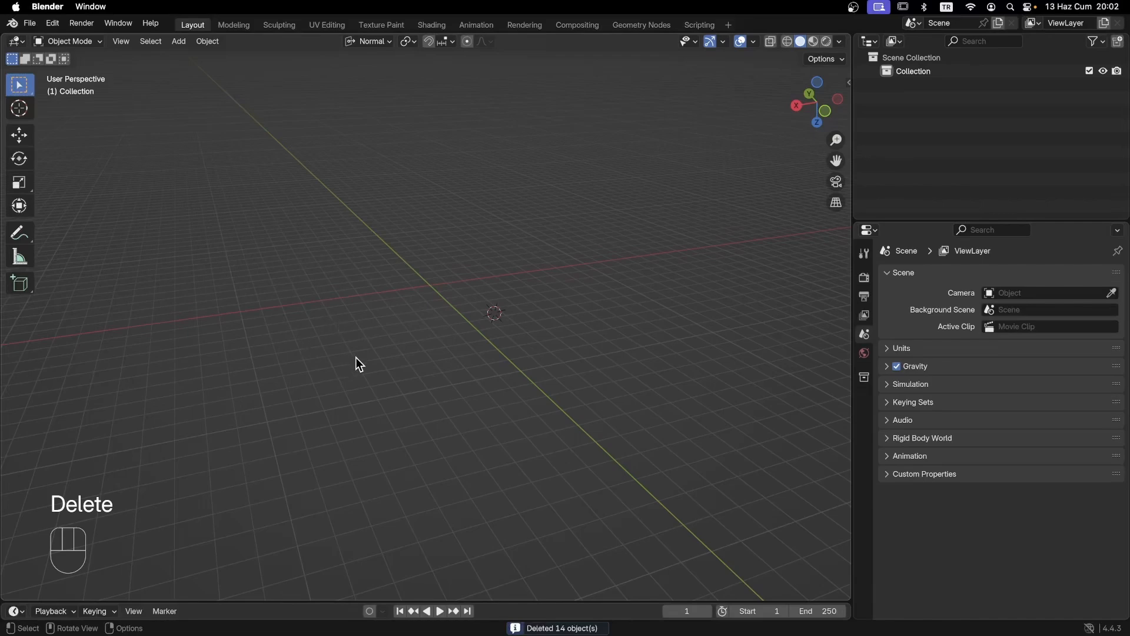
pyautogui.hotkey('shift', 's')
pyautogui.hotkey('shift', 's')
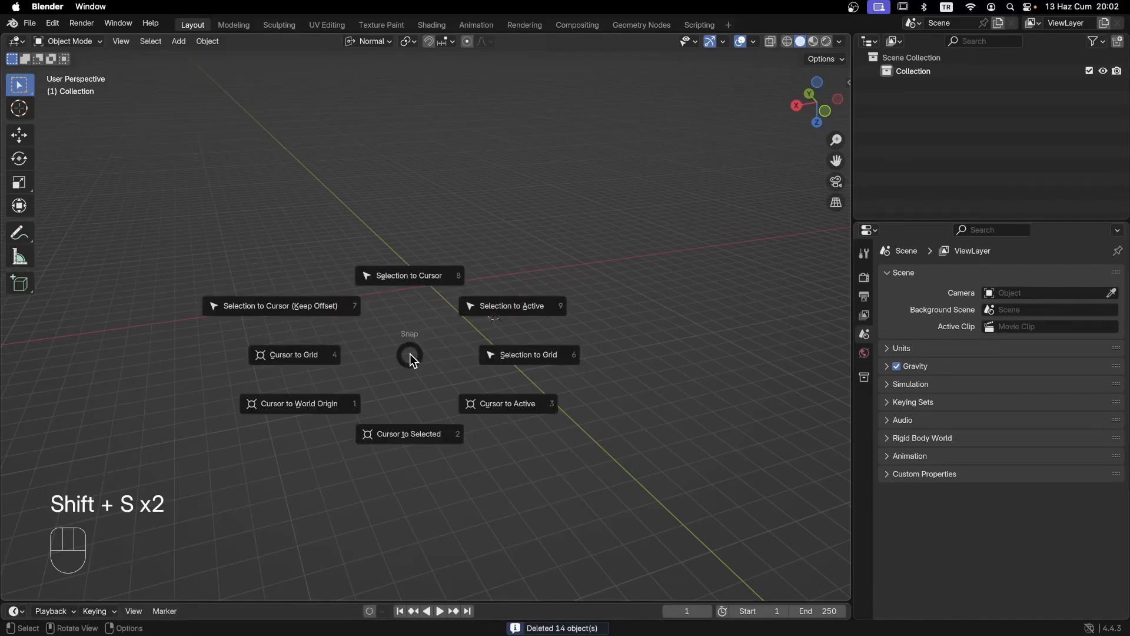
pyautogui.click(338, 387)
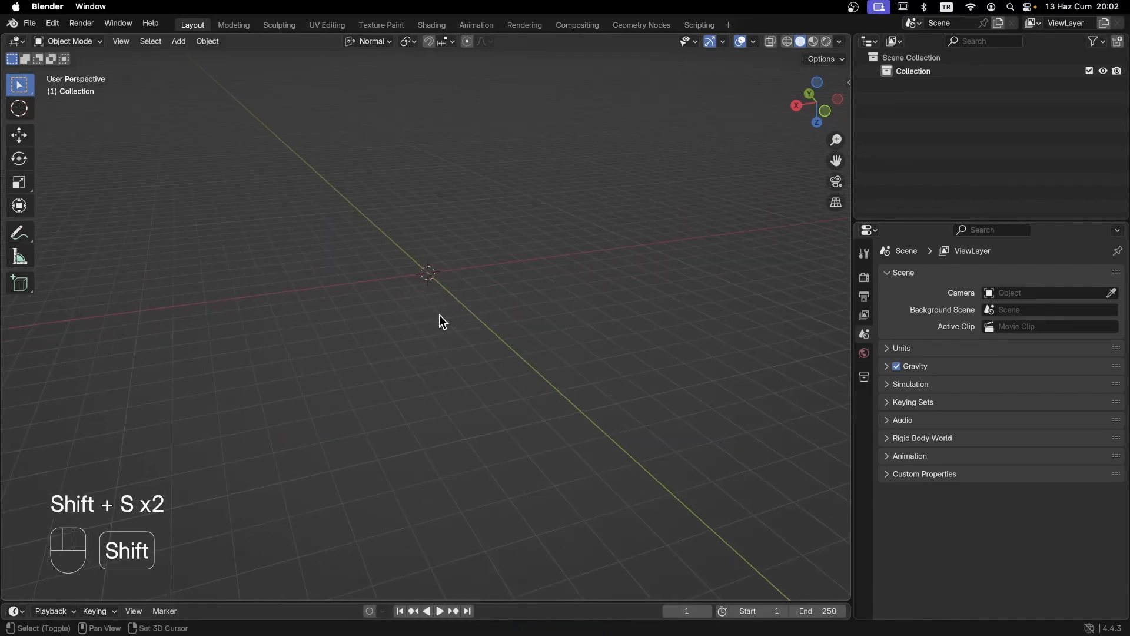
# Step: Add a new cube at the world origin
pyautogui.hotkey('shift', 'a')
pyautogui.moveTo(439, 315)
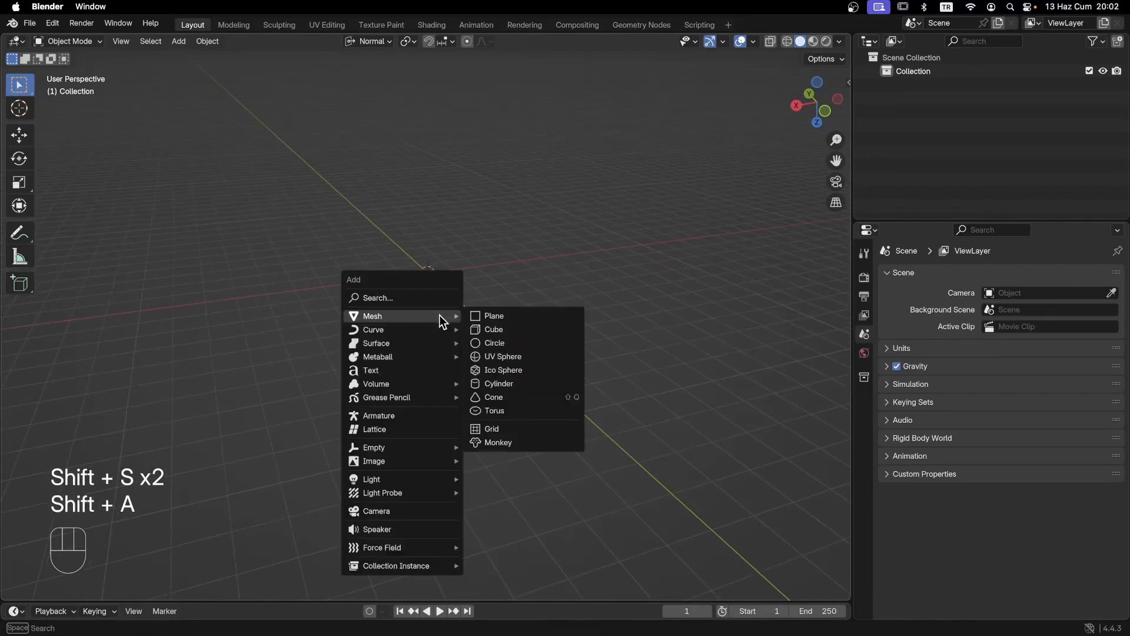
pyautogui.click(494, 331)
pyautogui.scroll(1, 435, 309)
# Step: In Edit Mode, select the cube's corner vertex at -1 m on X, Y and Z and snap the 3D cursor to it
pyautogui.press('Tab')
pyautogui.keyDown('shift'); pyautogui.moveTo(418, 302); pyautogui.dragTo(489, 300, button='middle'); pyautogui.keyUp('shift')
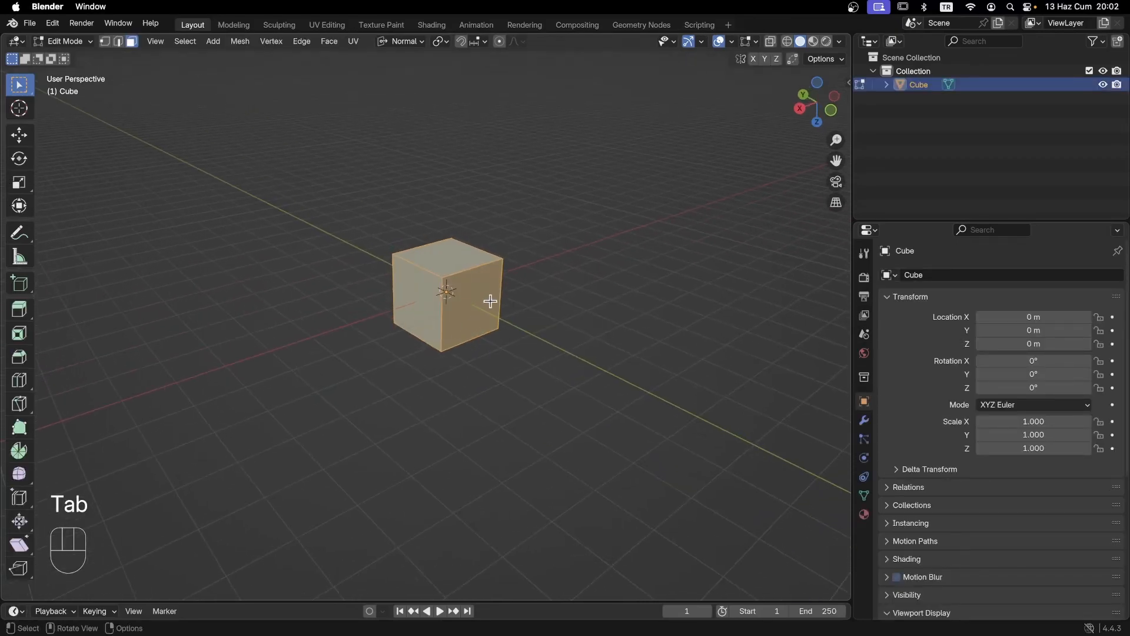
pyautogui.scroll(3, 492, 296)
pyautogui.press('1')
pyautogui.click(512, 230)
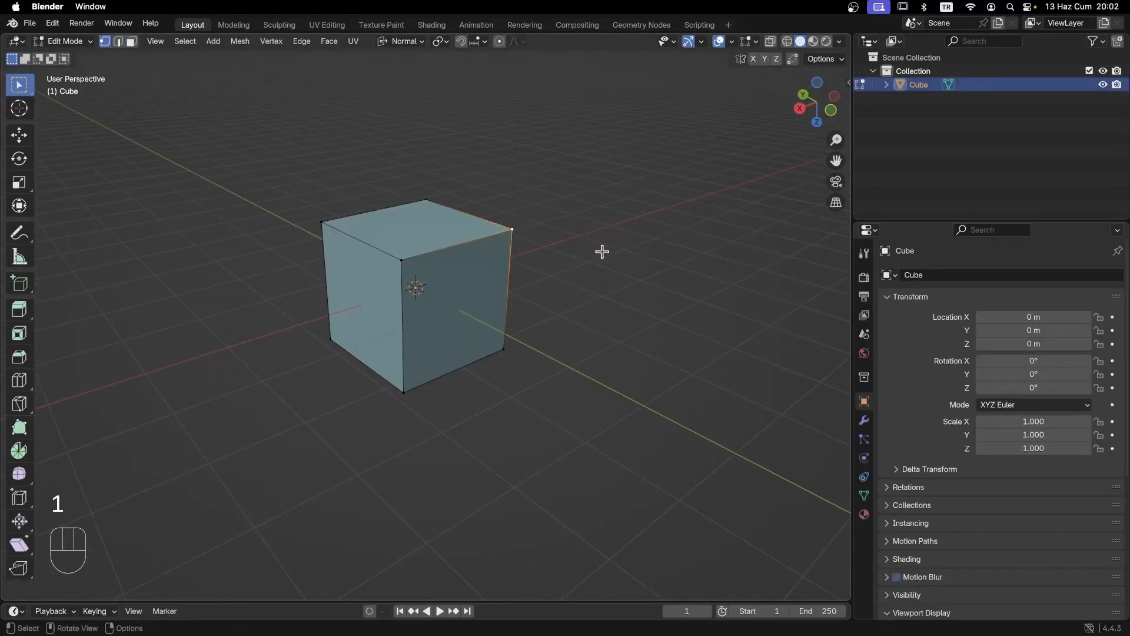
pyautogui.hotkey('shift', 's')
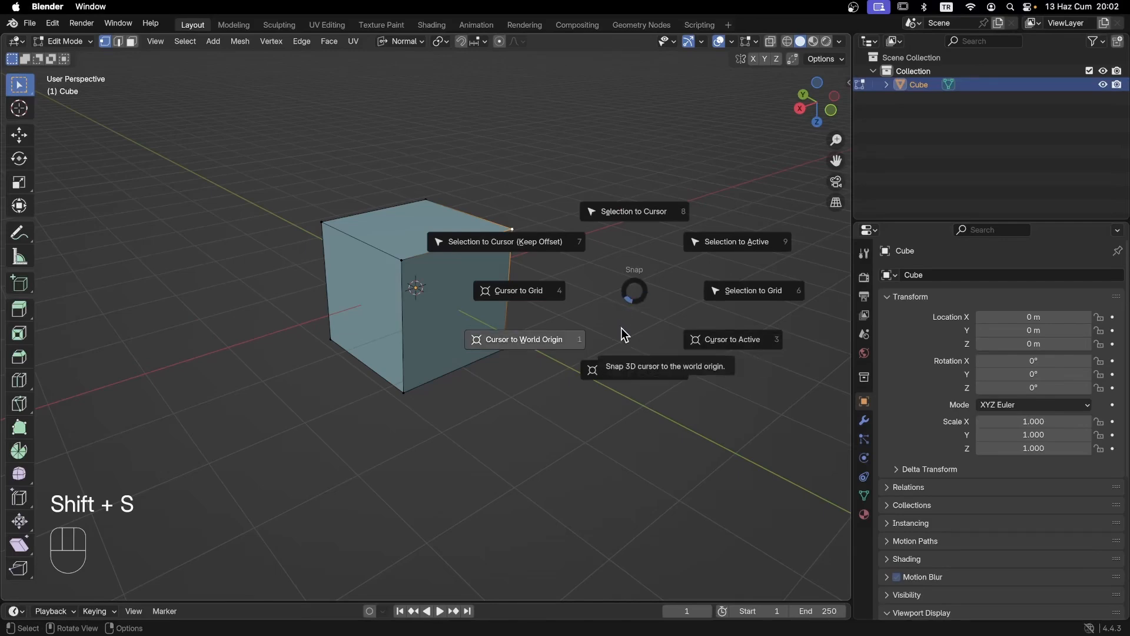
pyautogui.click(642, 370)
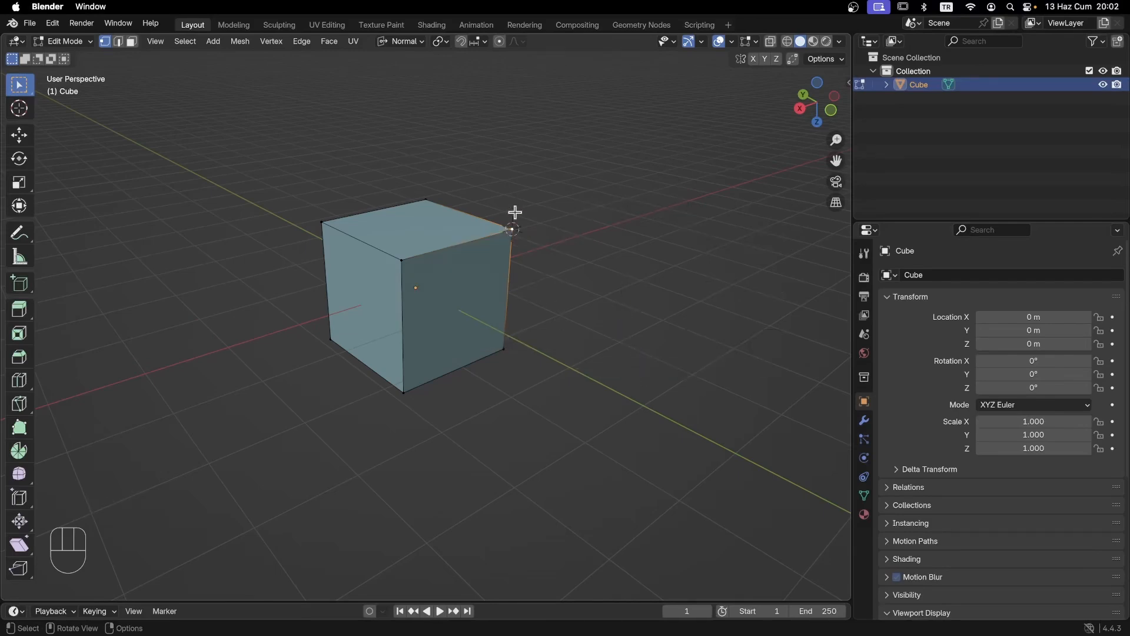
pyautogui.scroll(3, 584, 273)
pyautogui.scroll(-3, 584, 274)
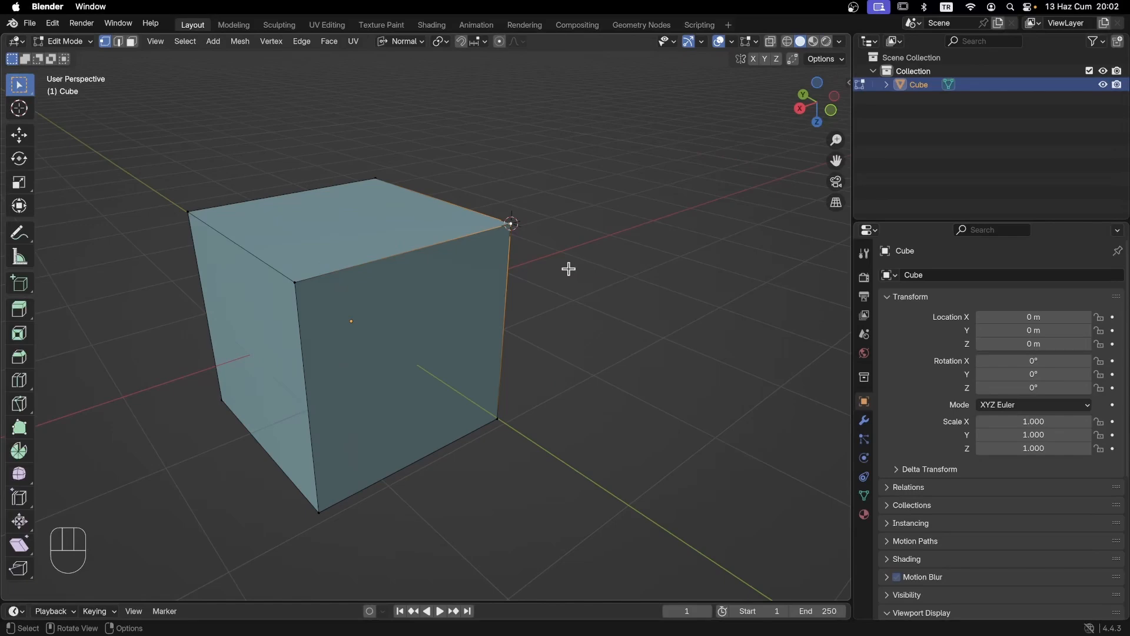
# Step: Return to Object Mode and add a second cube at the 3D cursor on the first cube's corner
pyautogui.press('Tab')
pyautogui.scroll(-2, 514, 288)
pyautogui.hotkey('shift', 'a')
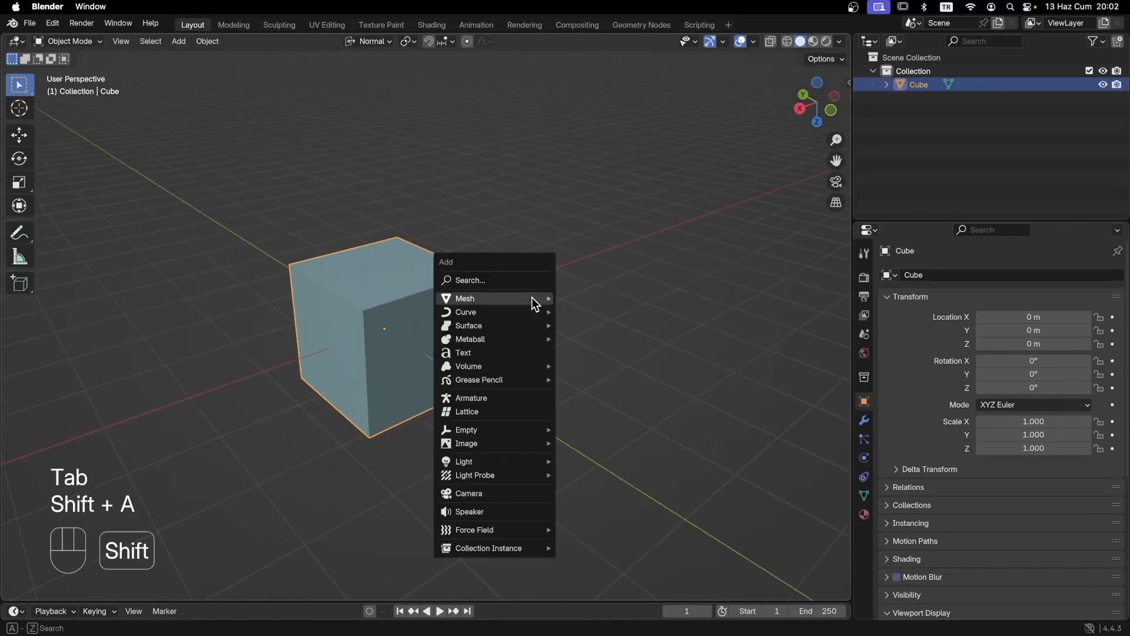
pyautogui.moveTo(531, 298)
pyautogui.click(601, 311)
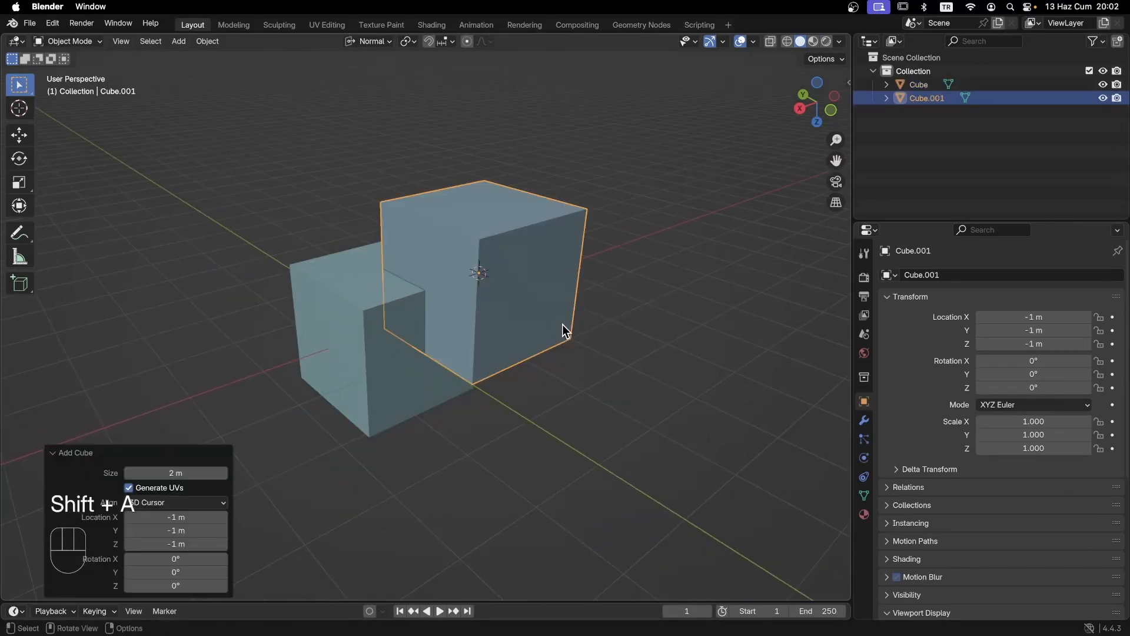
# Step: Move the second cube away from the first by about -2.96 m in X, -1.69 m in Y and -1.07 m in Z
pyautogui.scroll(-2, 562, 323)
pyautogui.press('g')
pyautogui.click(648, 242)
pyautogui.keyDown('shift'); pyautogui.moveTo(648, 244); pyautogui.dragTo(561, 273, button='middle'); pyautogui.keyUp('shift')
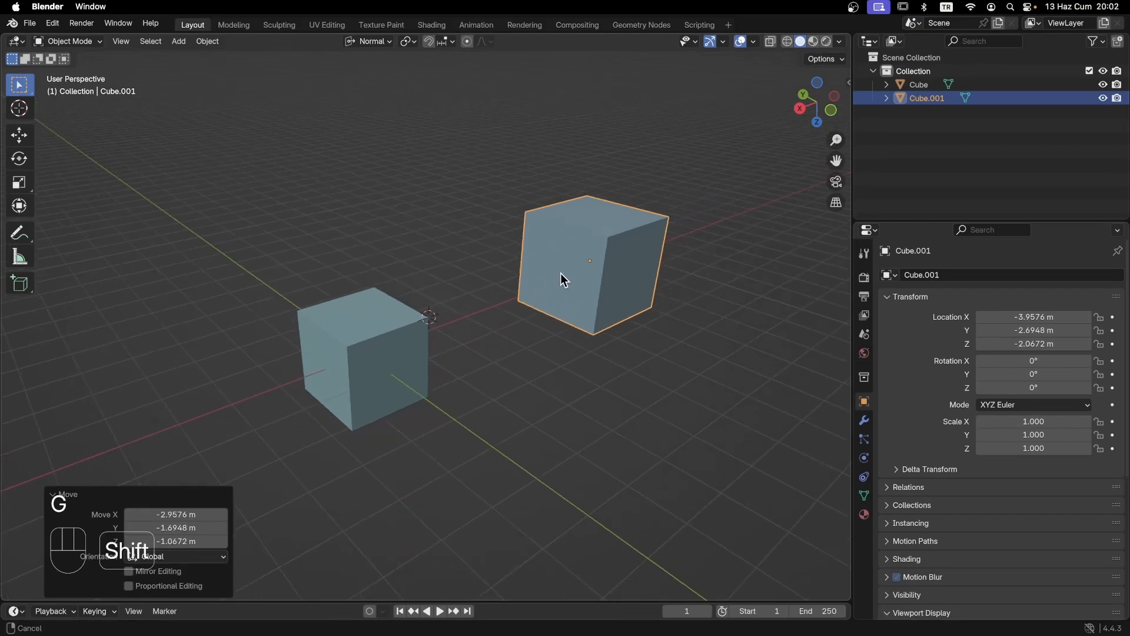
pyautogui.scroll(2, 563, 271)
pyautogui.moveTo(651, 269); pyautogui.dragTo(566, 301, button='middle')
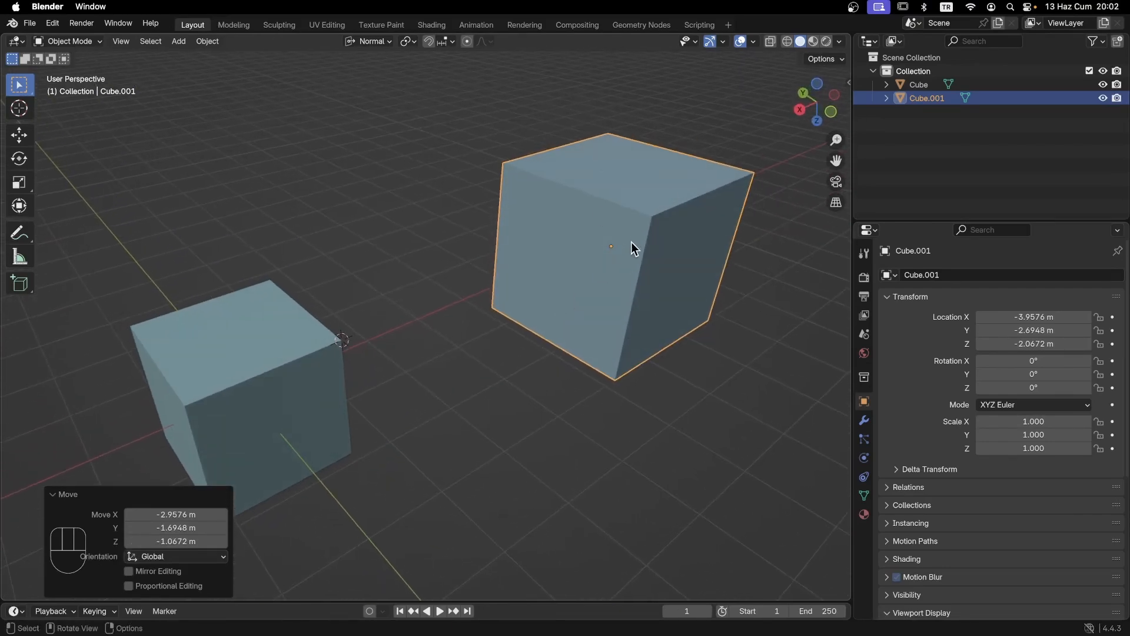
# Step: In Edit Mode, select the second cube's corner vertex nearest the first cube, snap the 3D cursor to it and return to Object Mode
pyautogui.press('Tab')
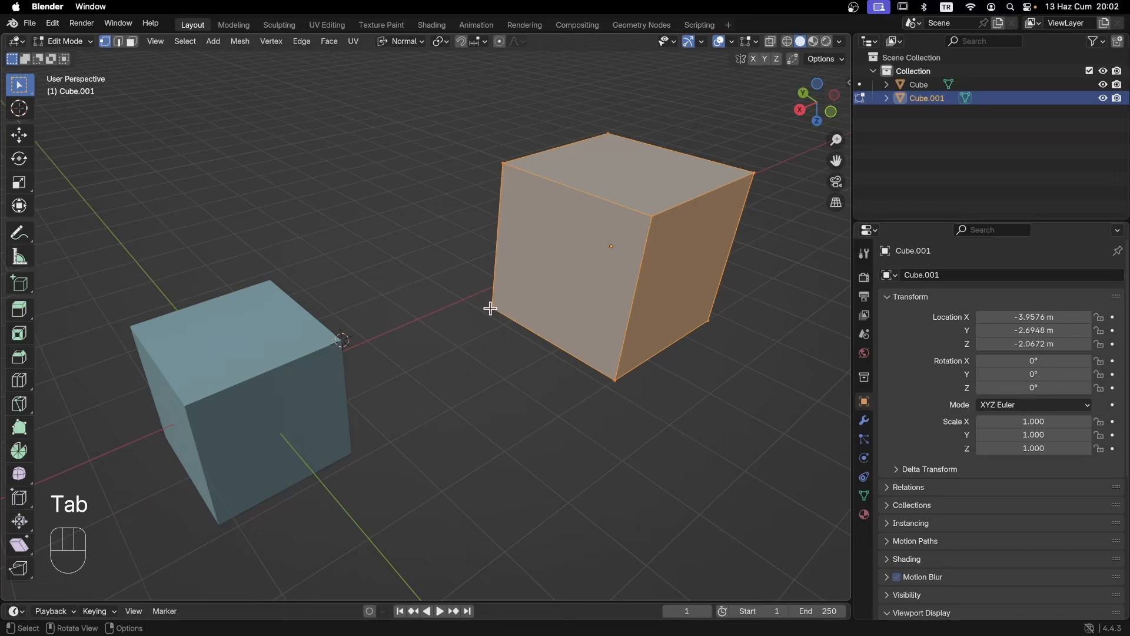
pyautogui.click(487, 311)
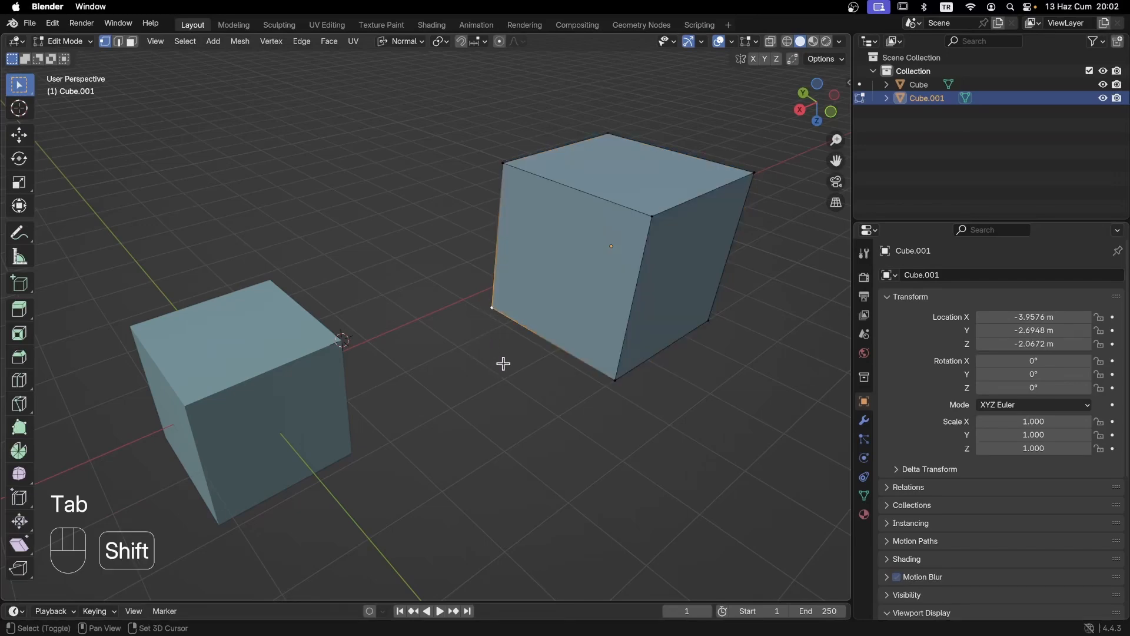
pyautogui.hotkey('shift', 's')
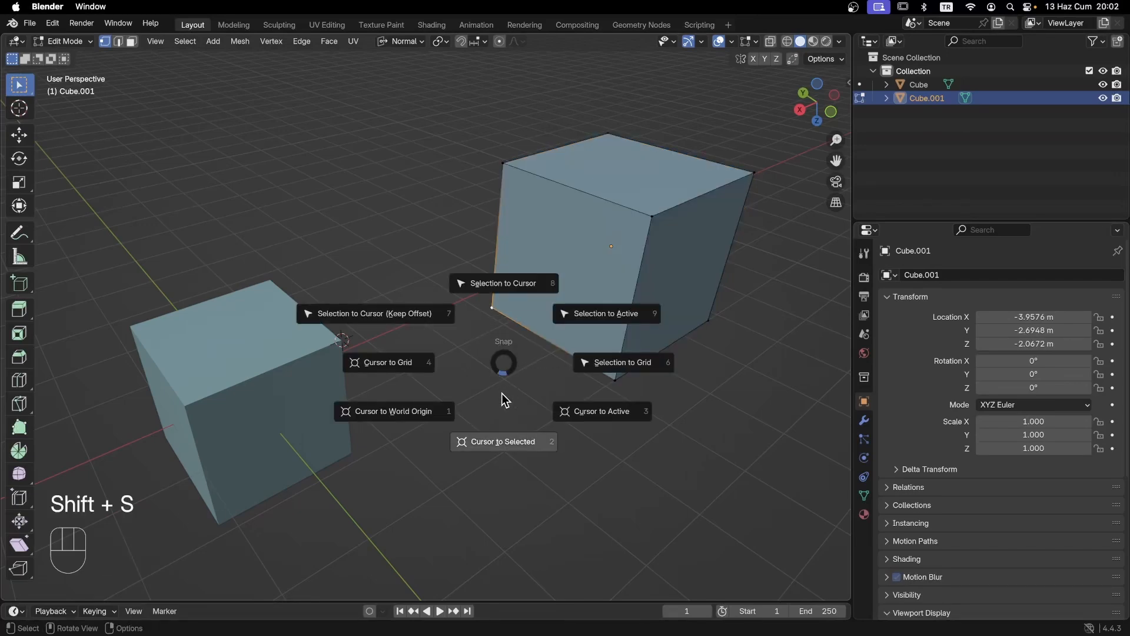
pyautogui.click(503, 442)
pyautogui.press('Tab')
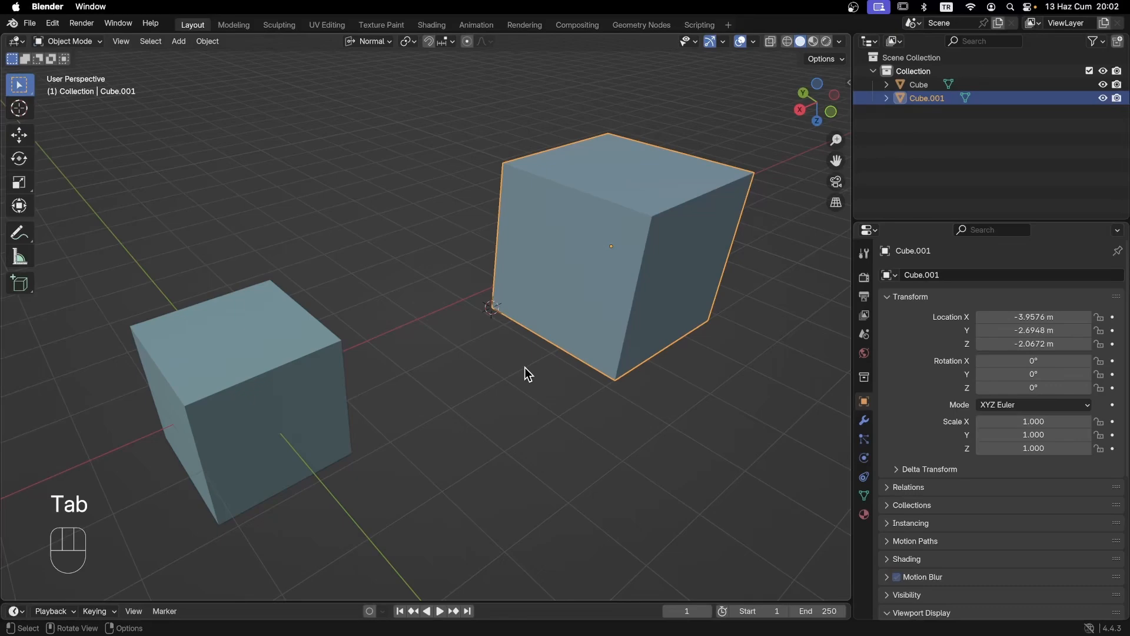
# Step: Set the second cube's origin to the 3D cursor at its corner
pyautogui.rightClick(555, 277)
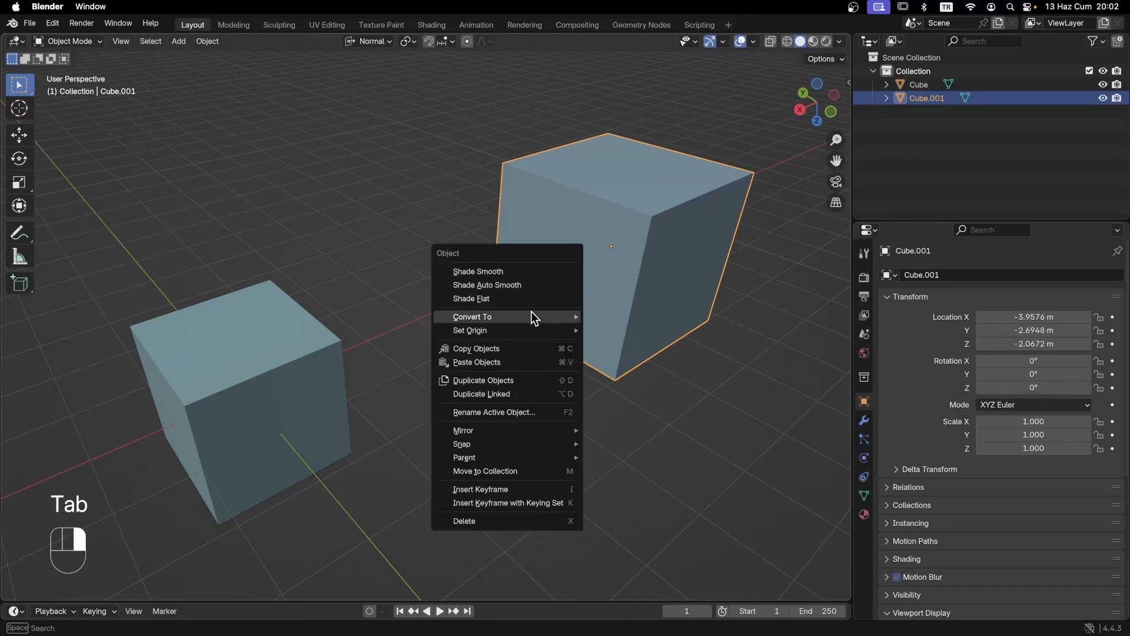
pyautogui.moveTo(531, 330)
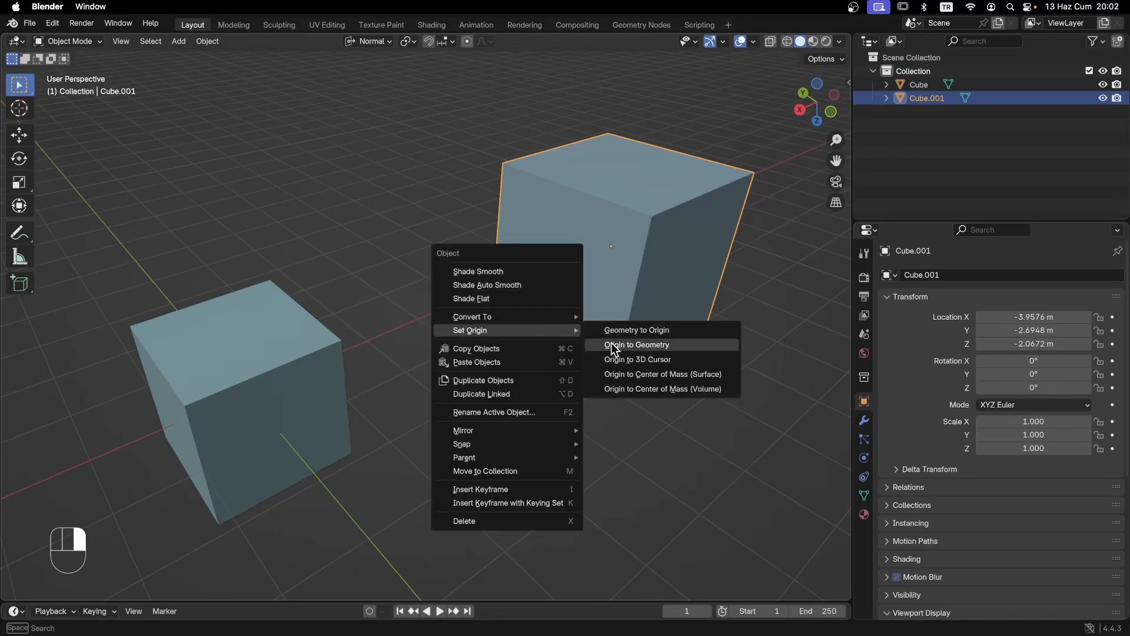
pyautogui.click(612, 360)
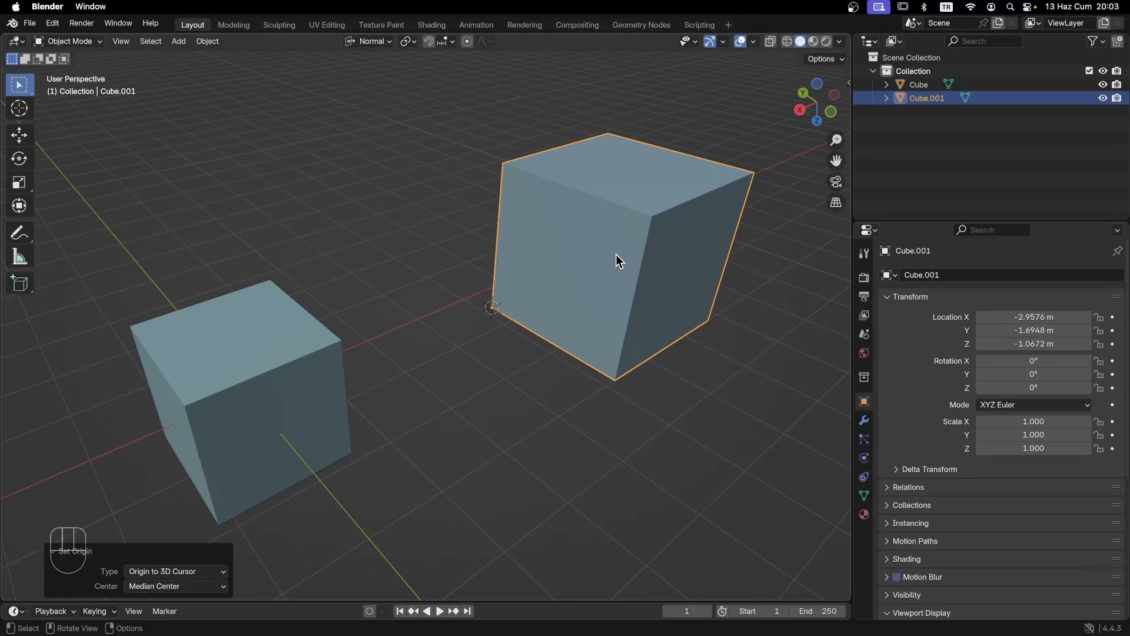
# Step: Place the 3D cursor in empty space at about X -2.48 m, Y -0.57 m, Z -1.94 m and snap the second cube to it
pyautogui.moveTo(605, 245); pyautogui.dragTo(616, 259, button='middle')
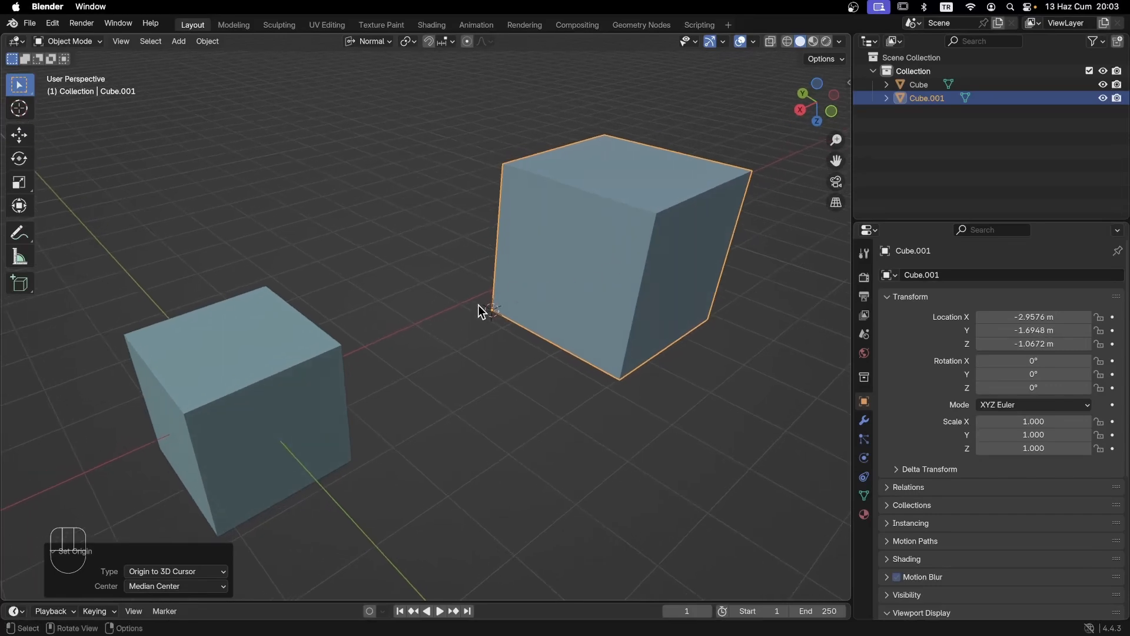
pyautogui.keyDown('shift'); pyautogui.moveTo(521, 314); pyautogui.dragTo(511, 332, button='middle'); pyautogui.keyUp('shift')
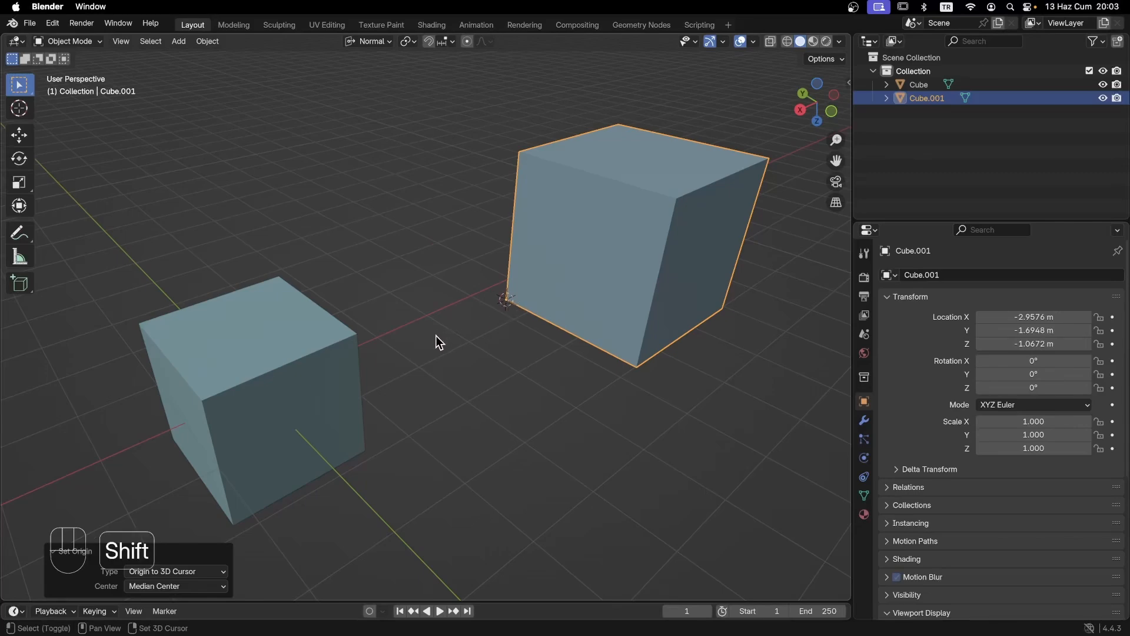
pyautogui.keyDown('shift'); pyautogui.moveTo(436, 336); pyautogui.dragTo(404, 341, button='middle'); pyautogui.keyUp('shift')
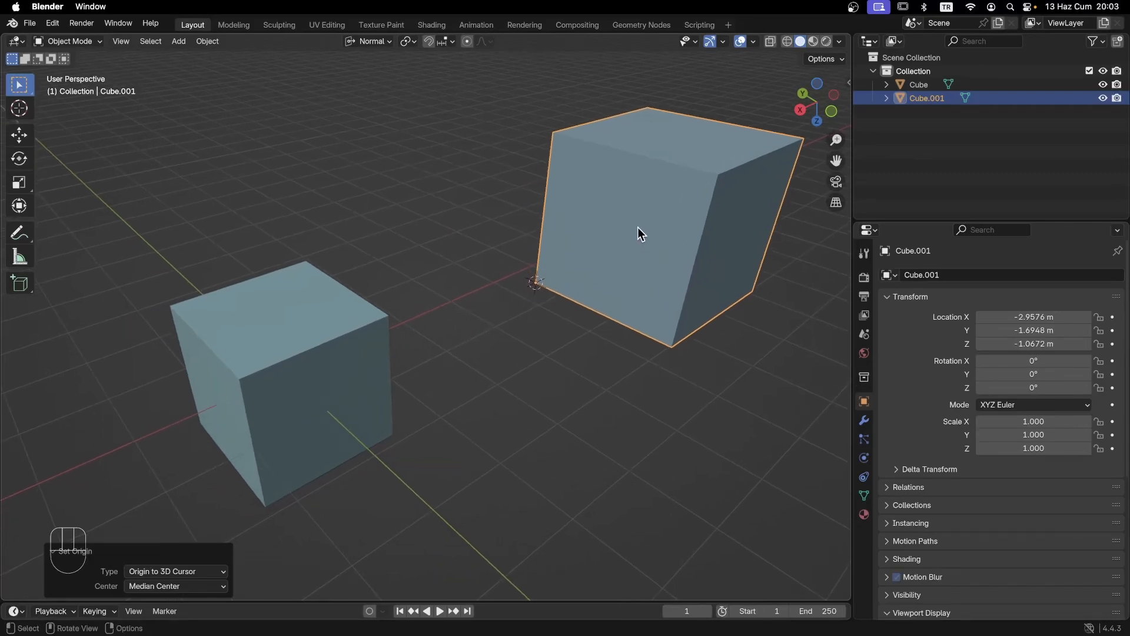
pyautogui.keyDown('shift'); pyautogui.moveTo(538, 305); pyautogui.dragTo(538, 320, button='middle'); pyautogui.keyUp('shift')
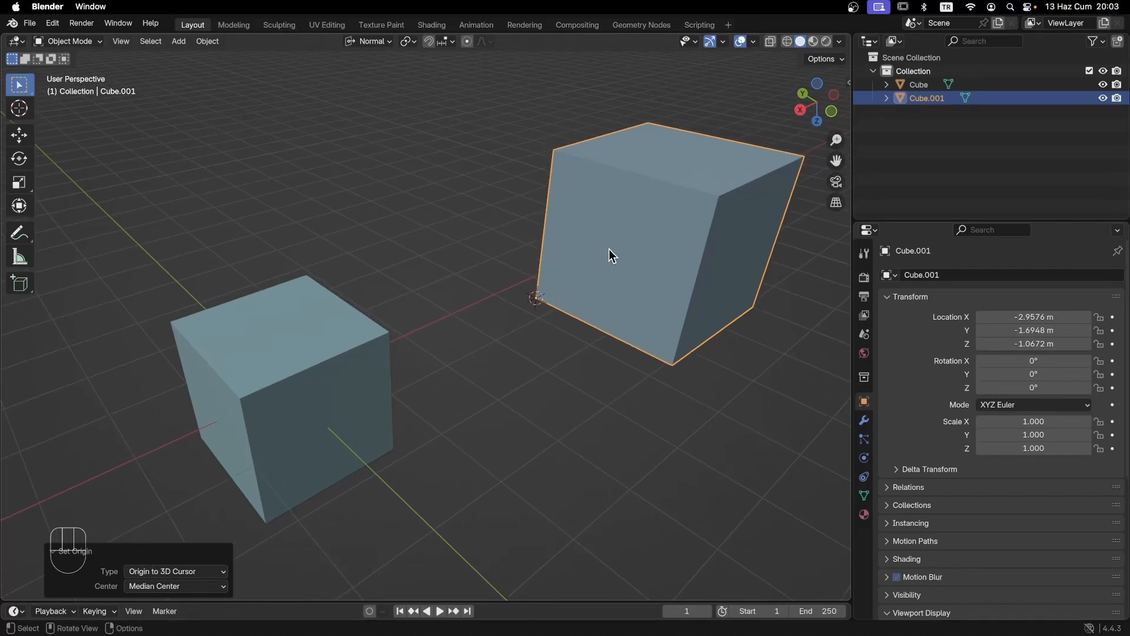
pyautogui.click(442, 277)
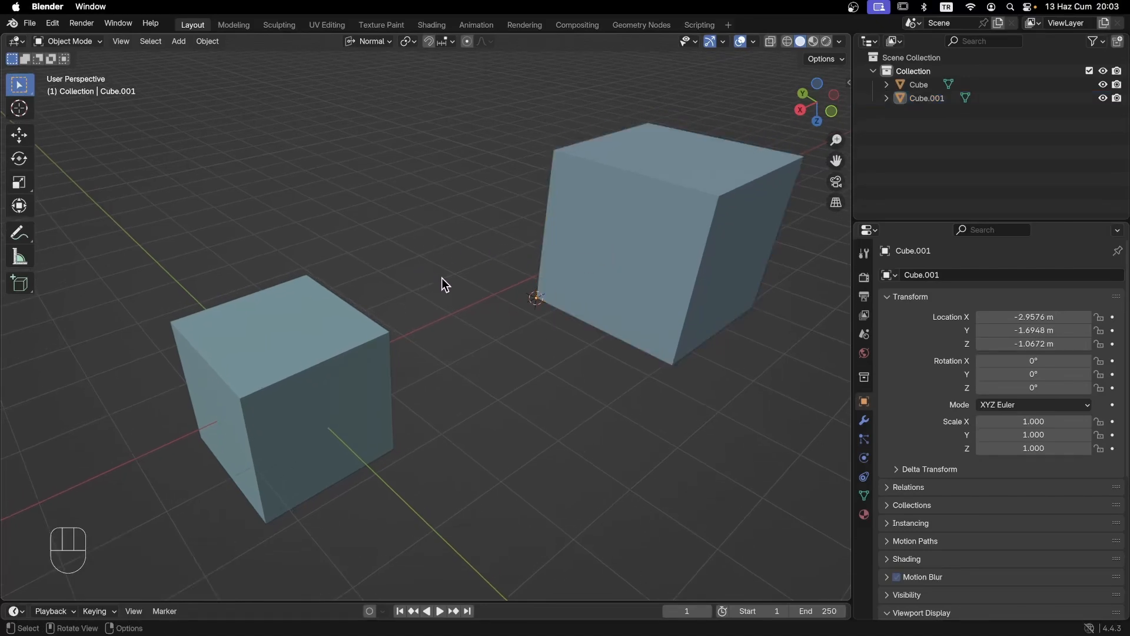
pyautogui.keyDown('shift'); pyautogui.rightClick(455, 222); pyautogui.keyUp('shift')
pyautogui.click(630, 264)
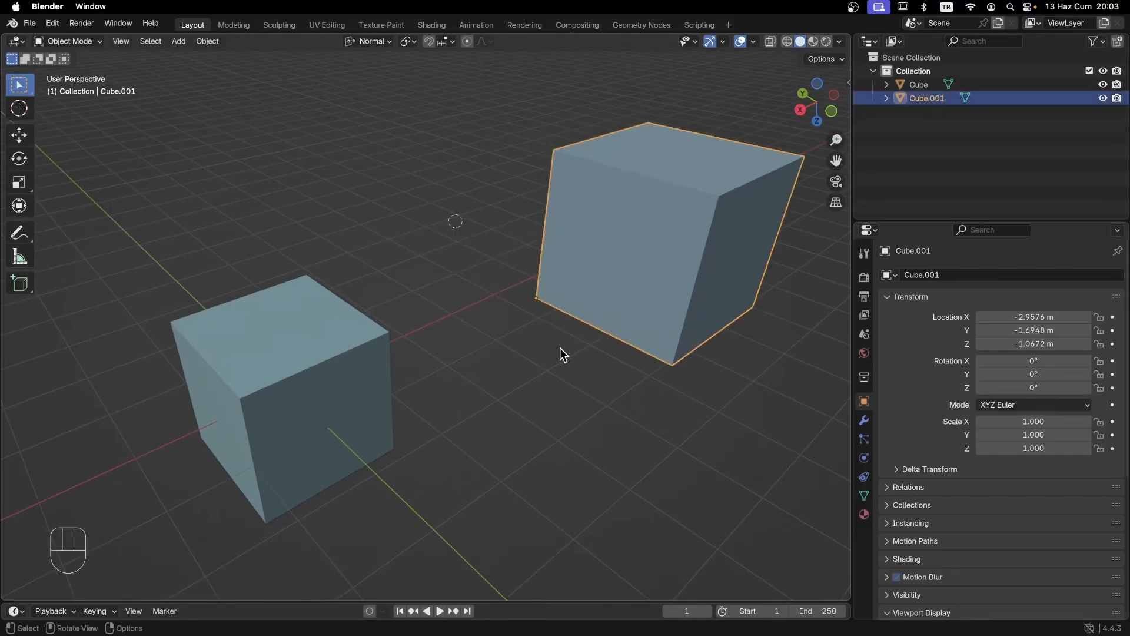
pyautogui.hotkey('shift', 's')
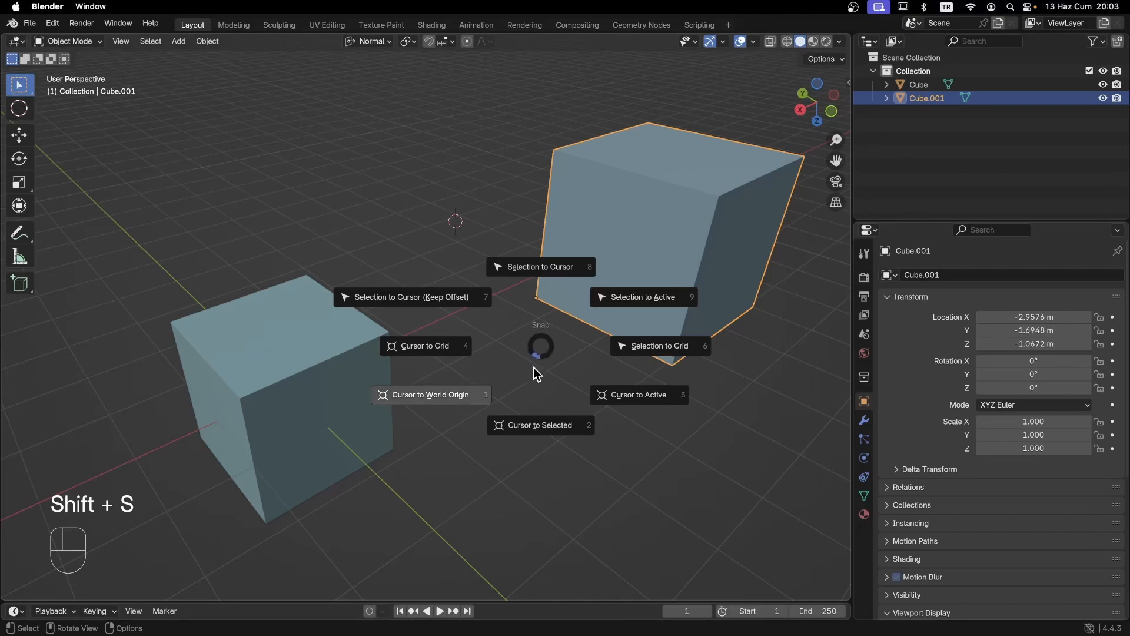
pyautogui.click(545, 272)
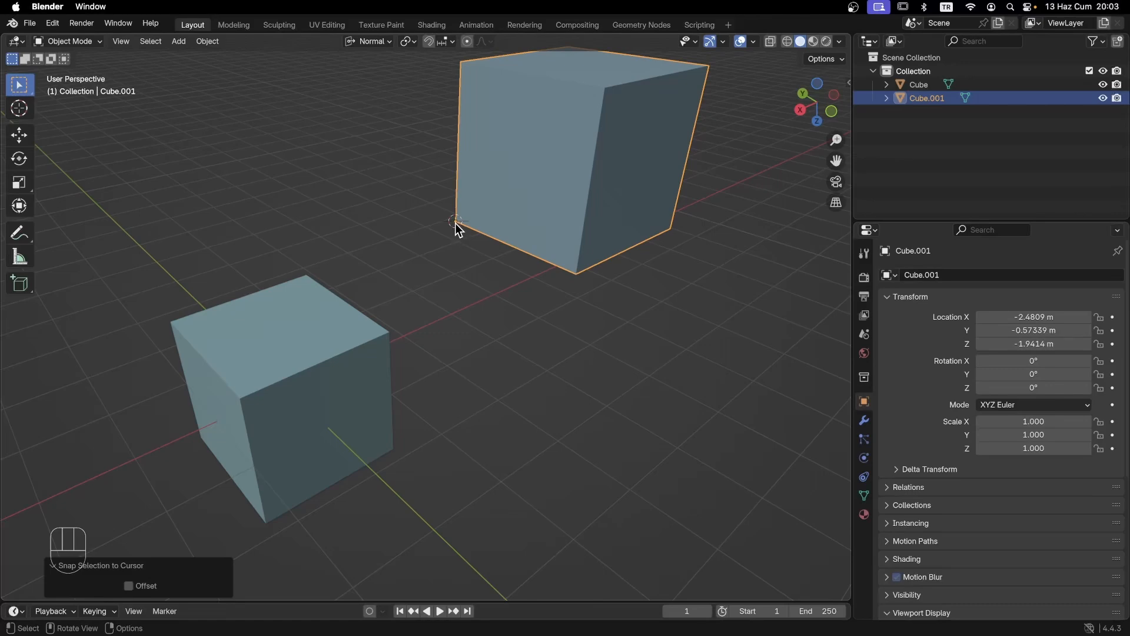
# Step: Snap the 3D cursor to the first cube's corner vertex at -1 m on X, Y and Z in Edit Mode, and return to Object Mode
pyautogui.keyDown('shift'); pyautogui.moveTo(395, 357); pyautogui.dragTo(515, 276, button='middle'); pyautogui.keyUp('shift')
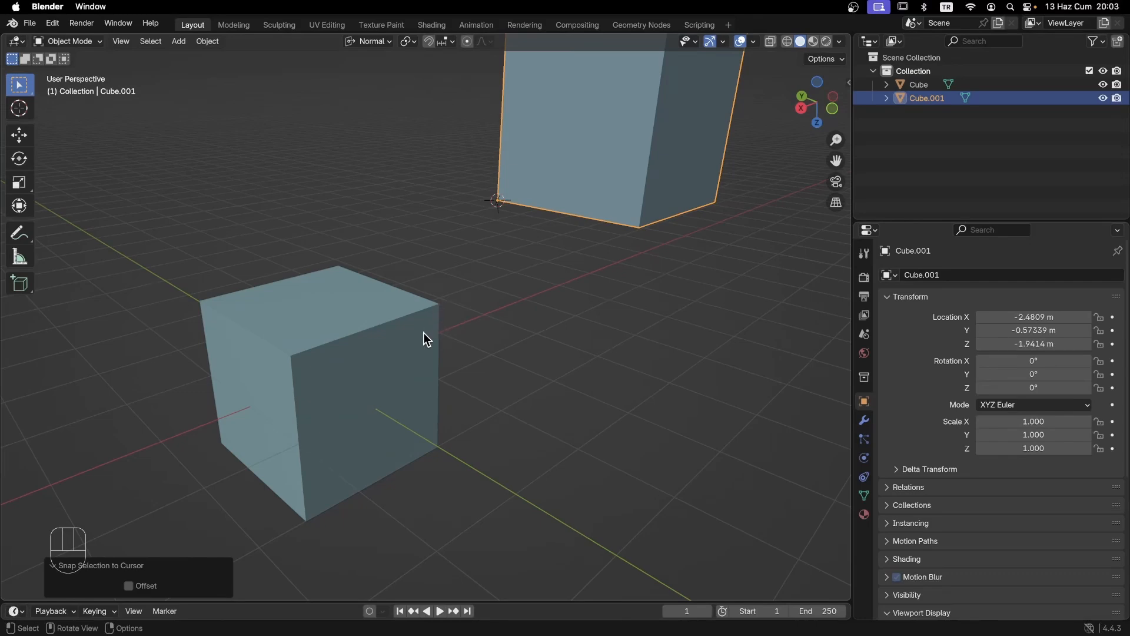
pyautogui.click(409, 344)
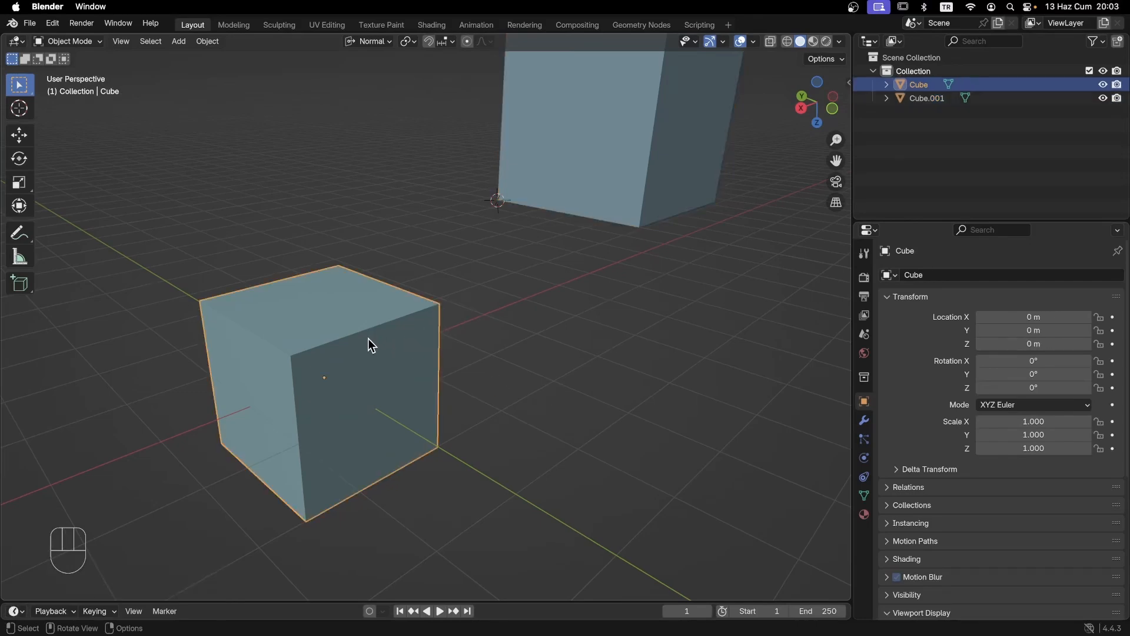
pyautogui.press('Tab')
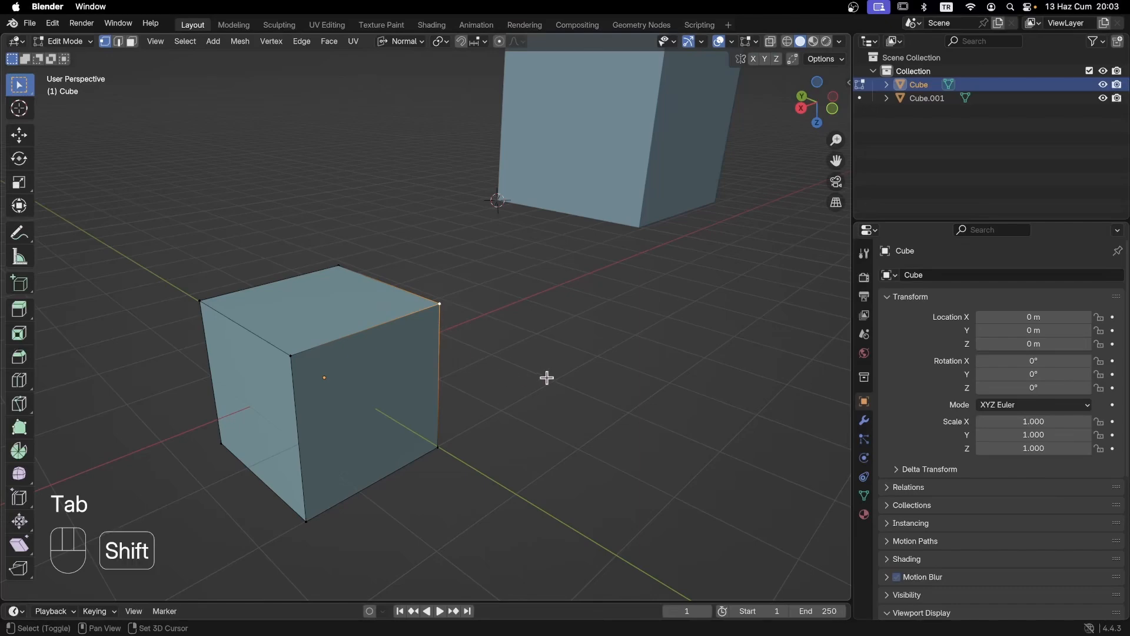
pyautogui.hotkey('shift', 's')
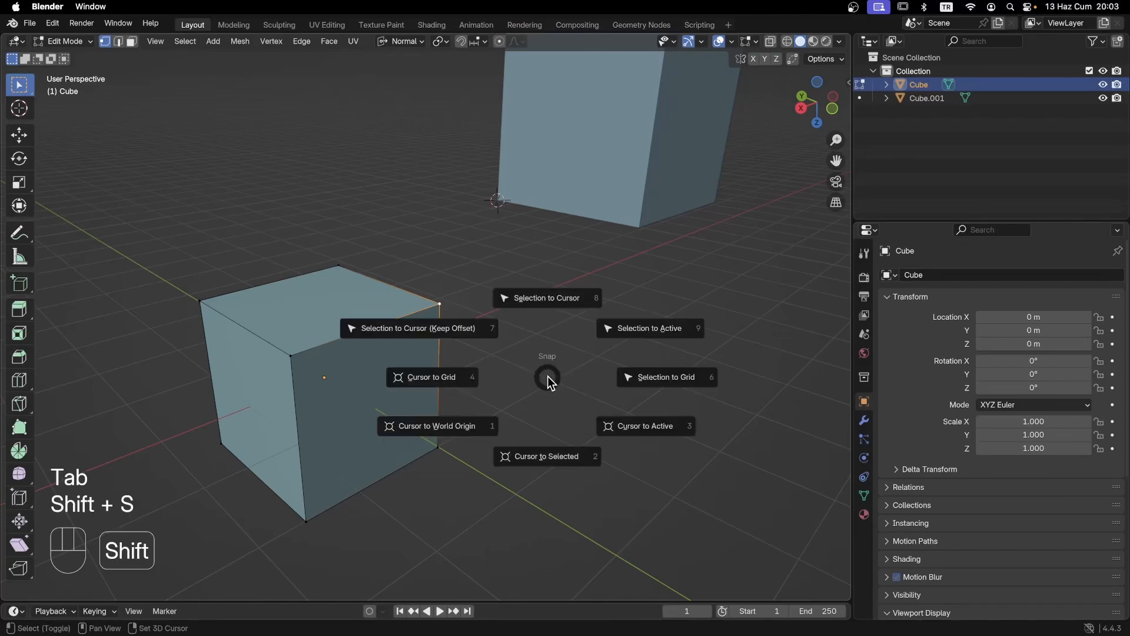
pyautogui.click(536, 451)
pyautogui.press('Tab')
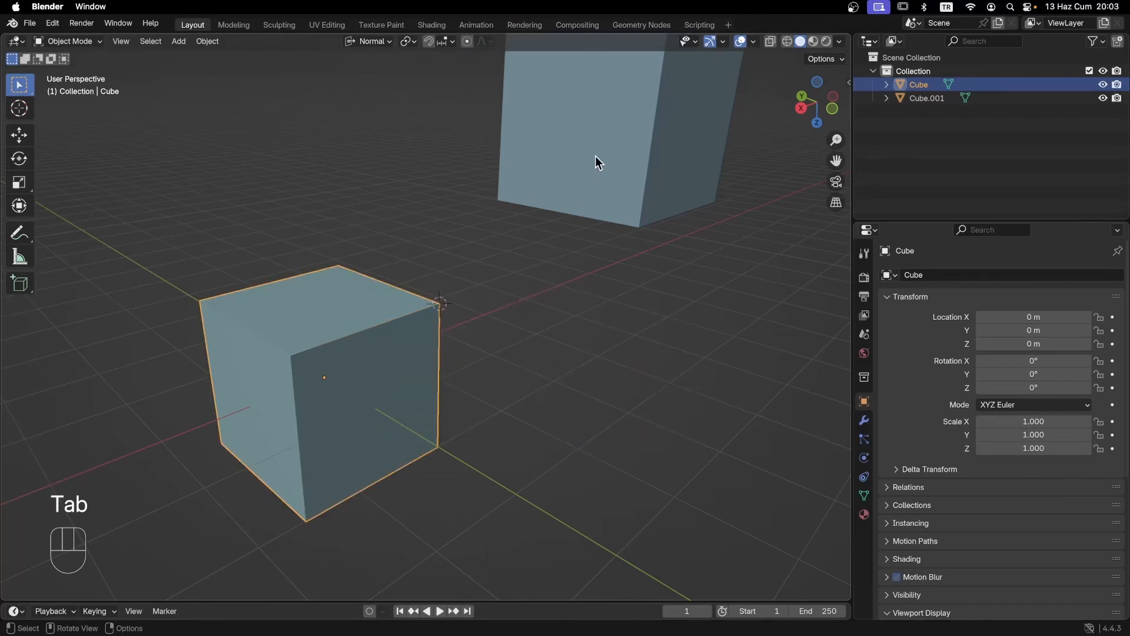
# Step: Snap the second cube to the 3D cursor so its corner origin meets the first cube's corner
pyautogui.click(587, 189)
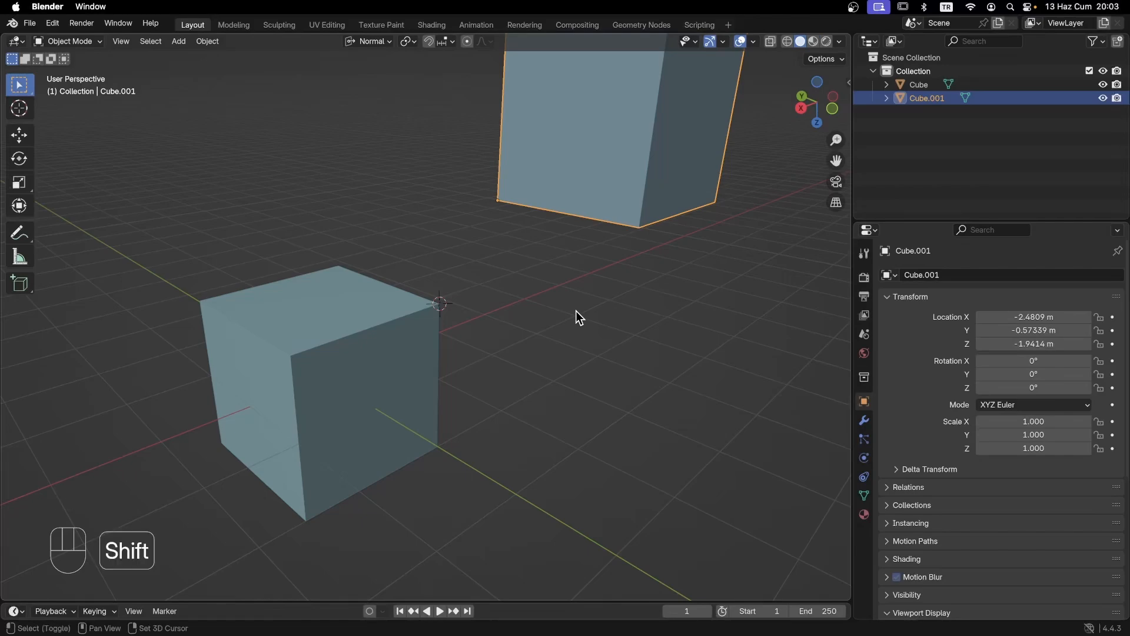
pyautogui.hotkey('shift', 's')
pyautogui.click(586, 237)
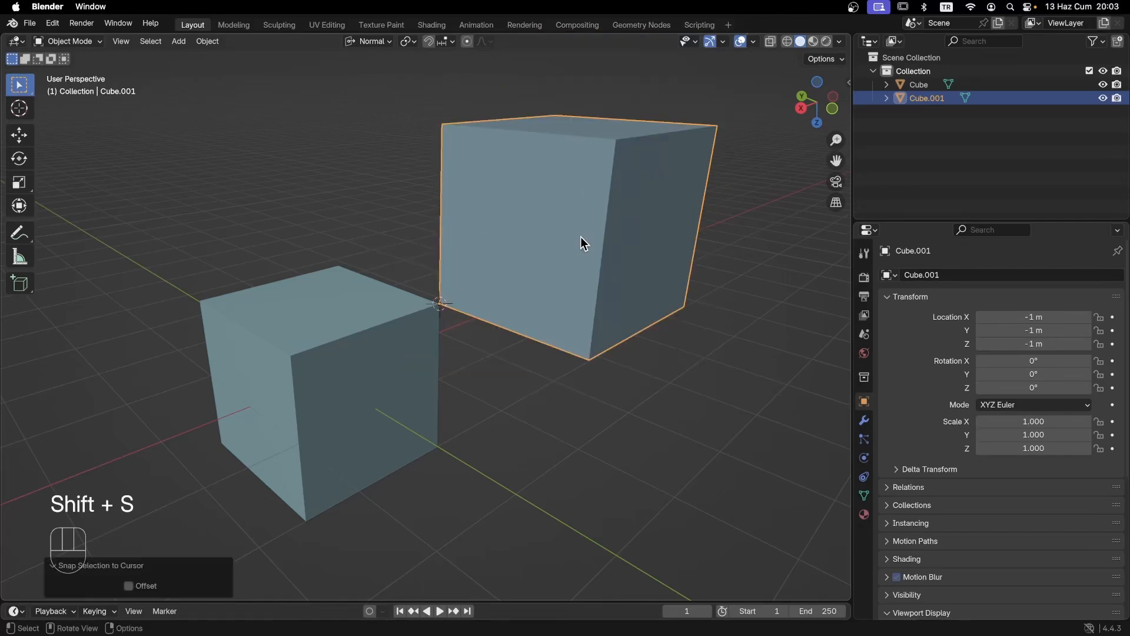
pyautogui.moveTo(583, 242); pyautogui.dragTo(518, 365, button='middle')
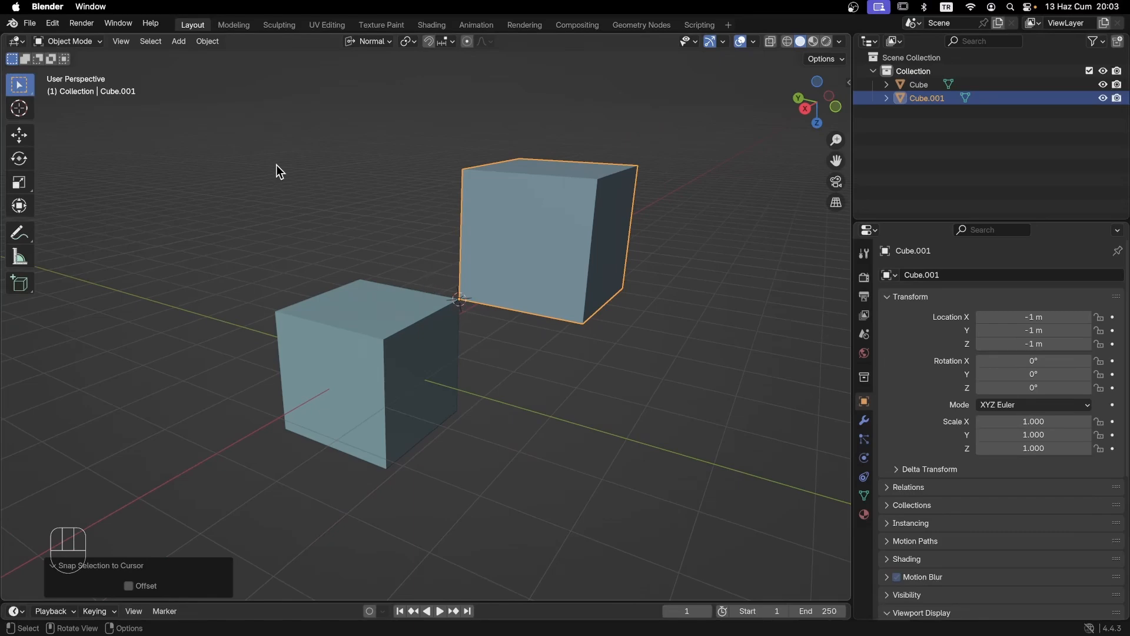
pyautogui.scroll(2, 386, 259)
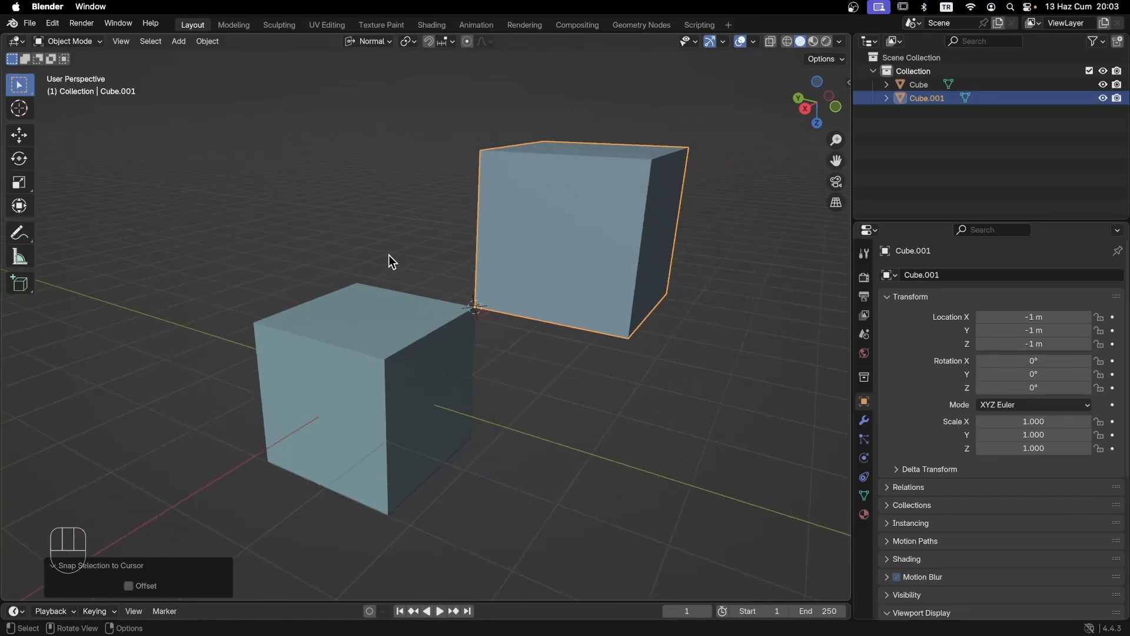
pyautogui.moveTo(432, 250); pyautogui.dragTo(431, 246, button='middle')
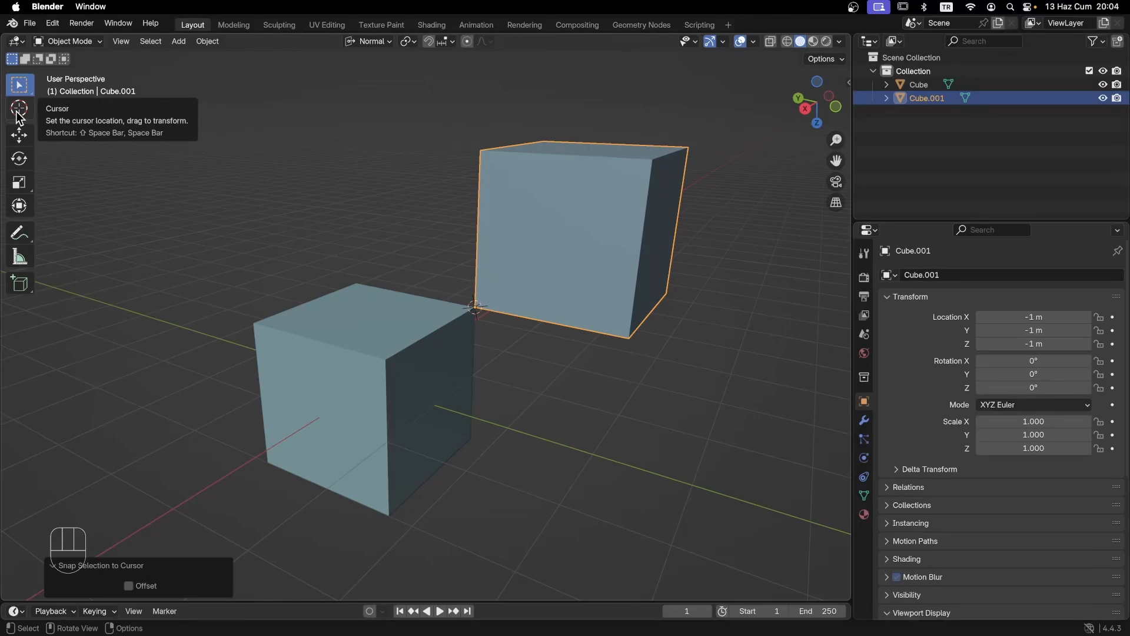
pyautogui.keyDown('shift'); pyautogui.moveTo(635, 383); pyautogui.dragTo(560, 371, button='middle'); pyautogui.keyUp('shift')
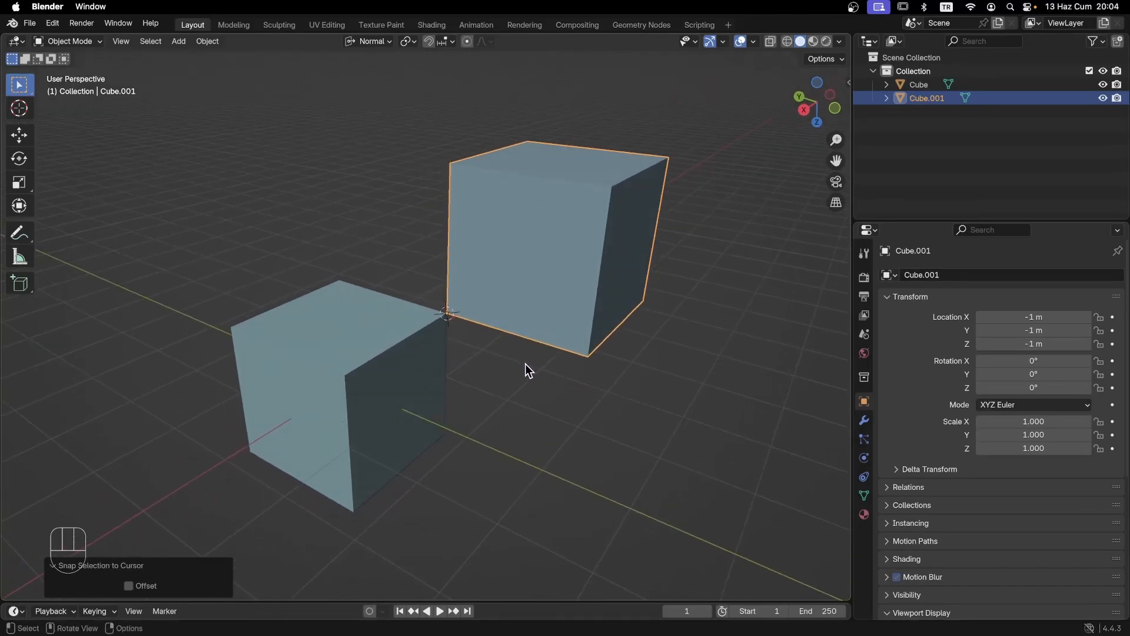